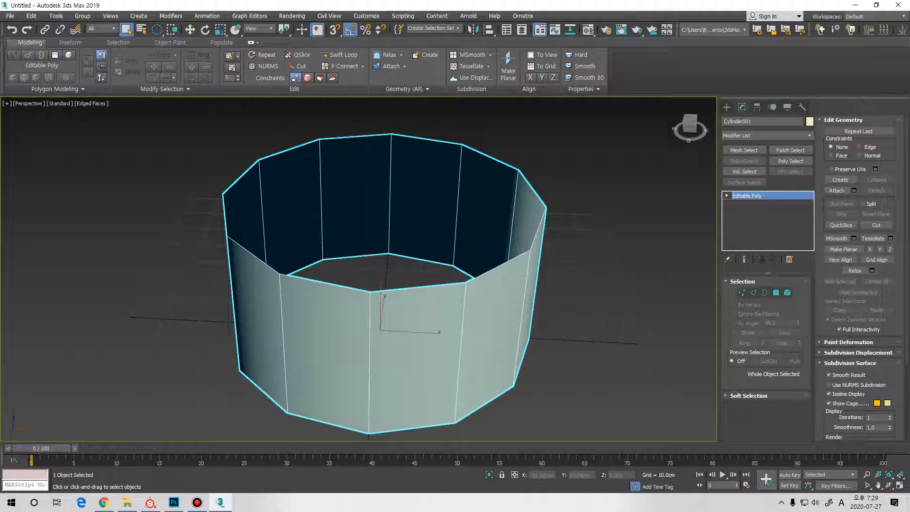
pyautogui.keyDown('alt'); pyautogui.moveTo(422, 299); pyautogui.dragTo(439, 278, button='middle'); pyautogui.keyUp('alt')
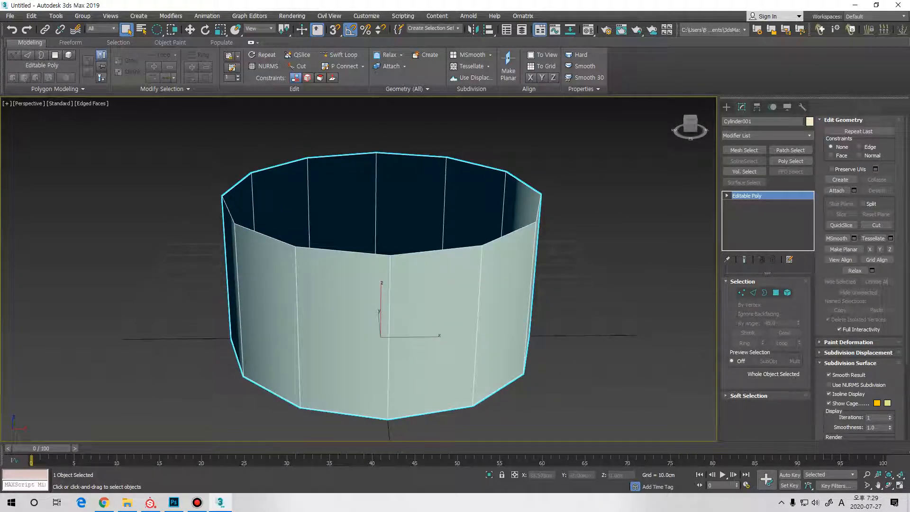
pyautogui.press('4')
pyautogui.click(442, 304)
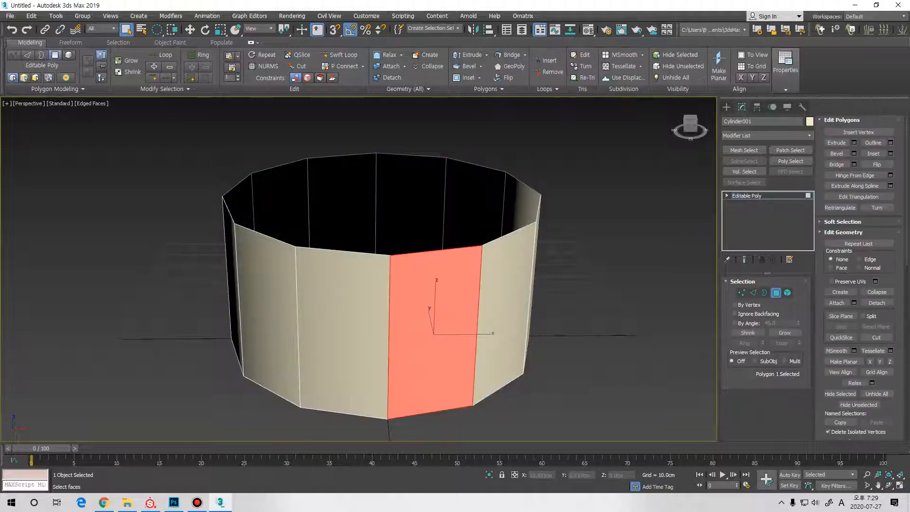
pyautogui.moveTo(445, 295); pyautogui.dragTo(442, 293, button='middle')
pyautogui.hotkey('ctrl', 'z')
pyautogui.scroll(3, 407, 346)
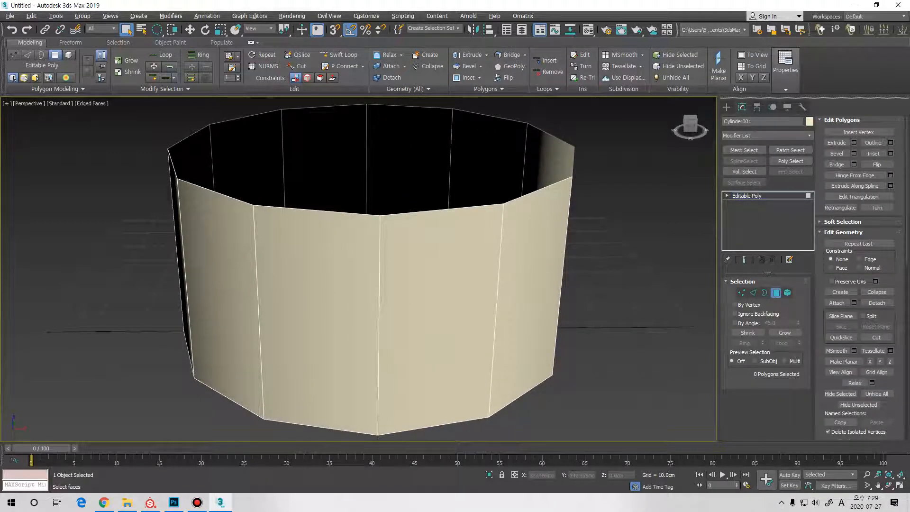
# - Rename the open cylinder object as Door_low
pyautogui.click(758, 121)
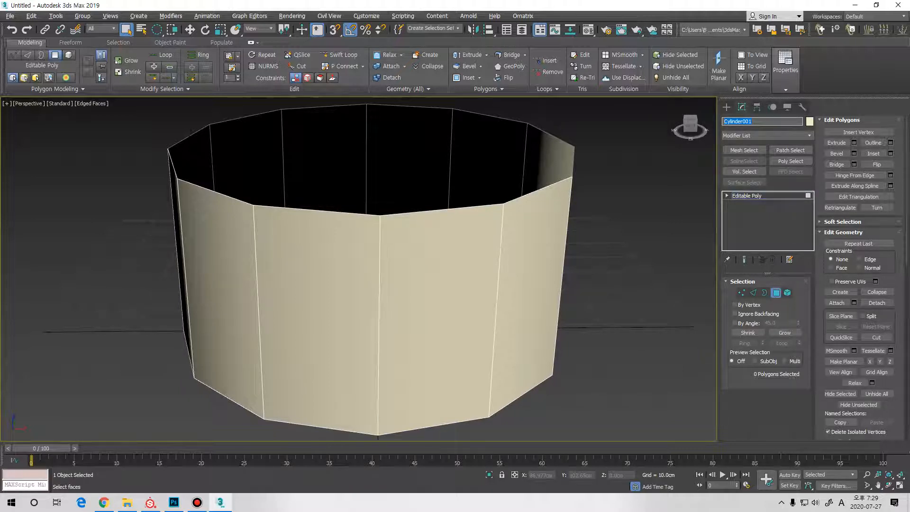
pyautogui.press('BackSpace')
pyautogui.write('oor_low')
# - Start an FBX export and create and open a folder named Door inside the desktop's SDG folder as its destination
pyautogui.click(9, 16)
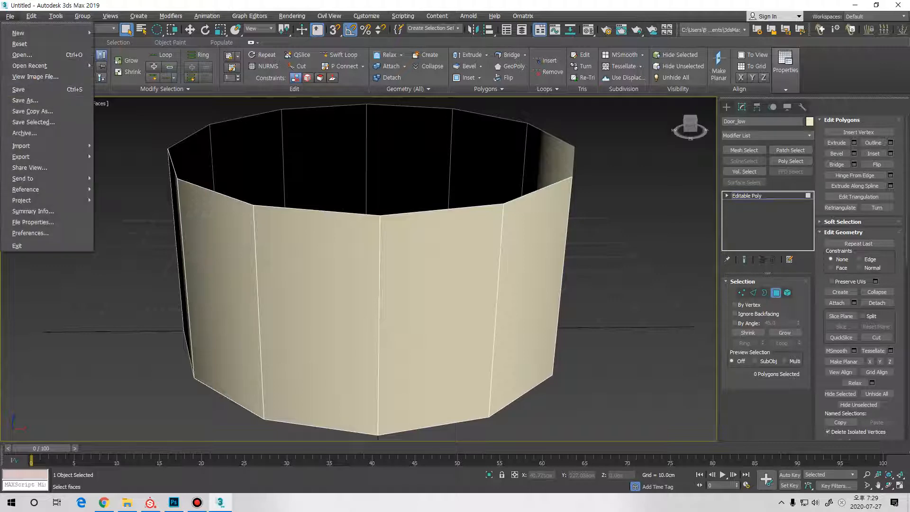
pyautogui.moveTo(29, 157)
pyautogui.click(133, 173)
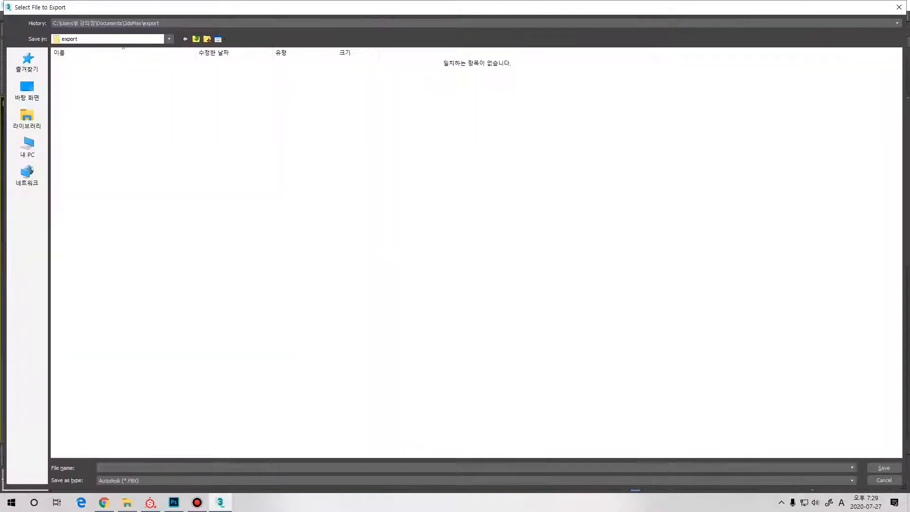
pyautogui.click(27, 90)
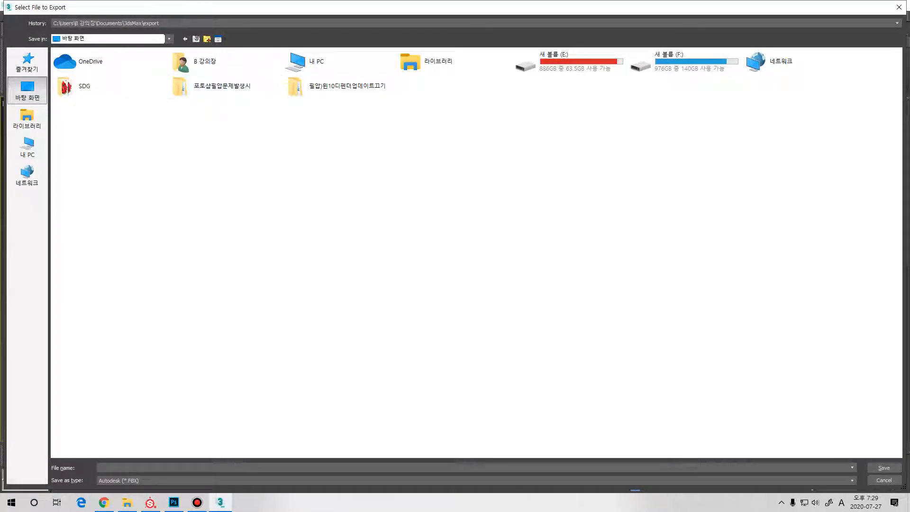
pyautogui.doubleClick(71, 85)
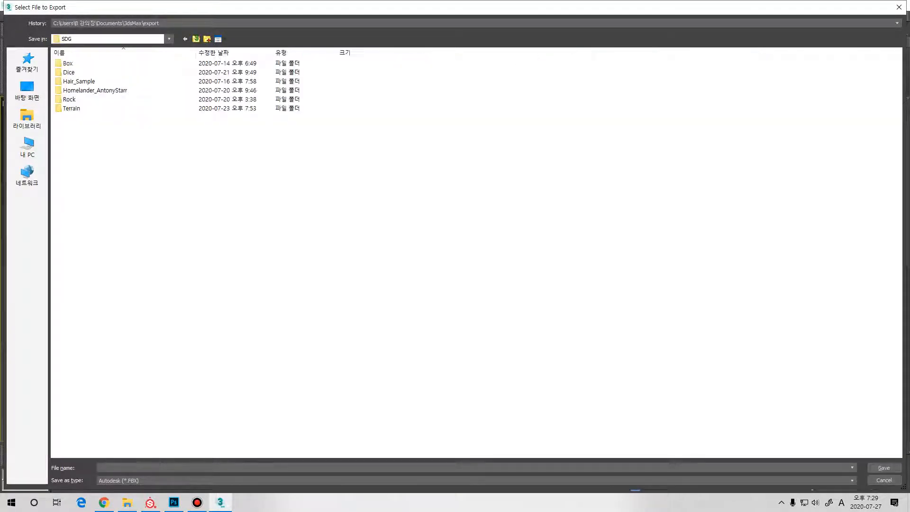
pyautogui.rightClick(100, 121)
pyautogui.click(133, 128)
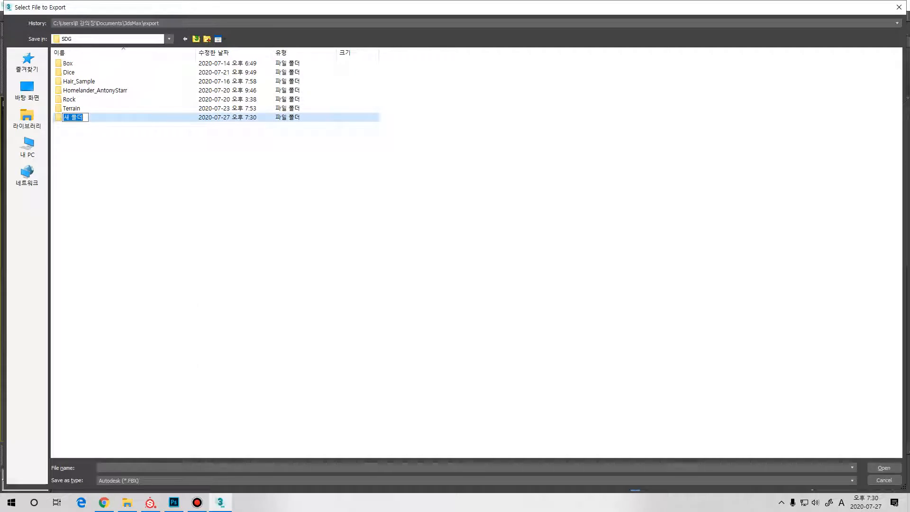
pyautogui.write('Door')
pyautogui.press('Return')
pyautogui.press('Return')
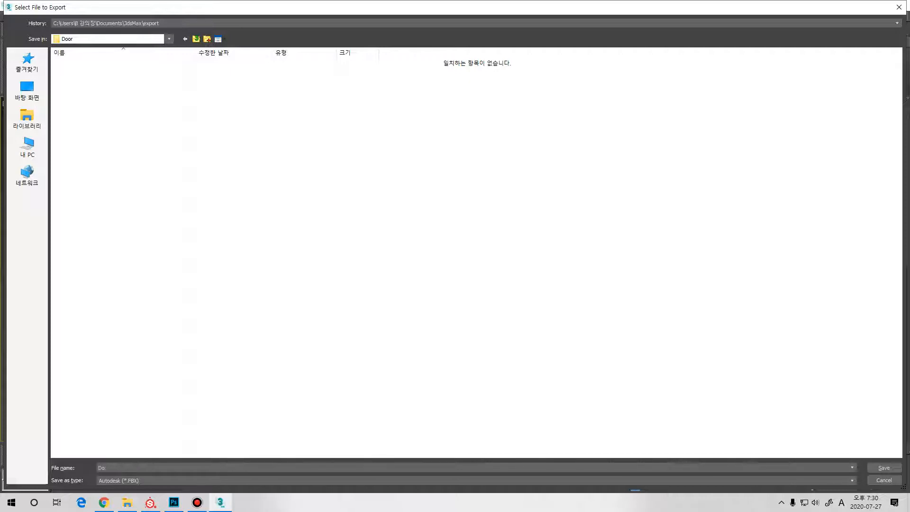
# - Name the export file Door_low and export it as FBX with the current export settings
pyautogui.write('or_lo')
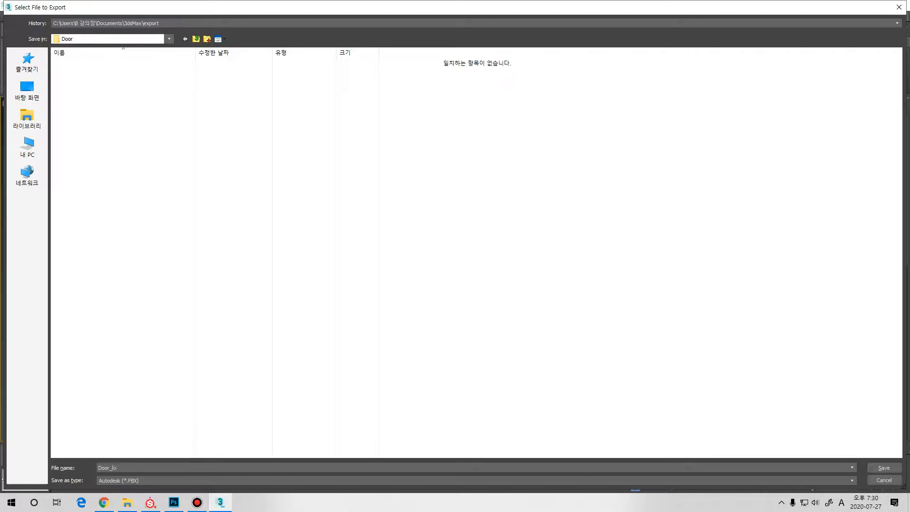
pyautogui.write('w')
pyautogui.press('Return')
pyautogui.press('Return')
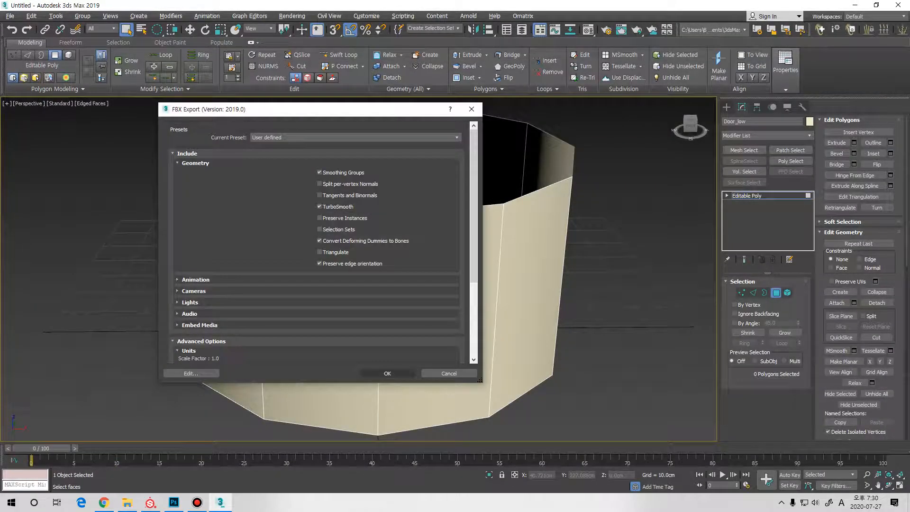
# - Switch to Substance Painter and maximize its window
pyautogui.click(151, 503)
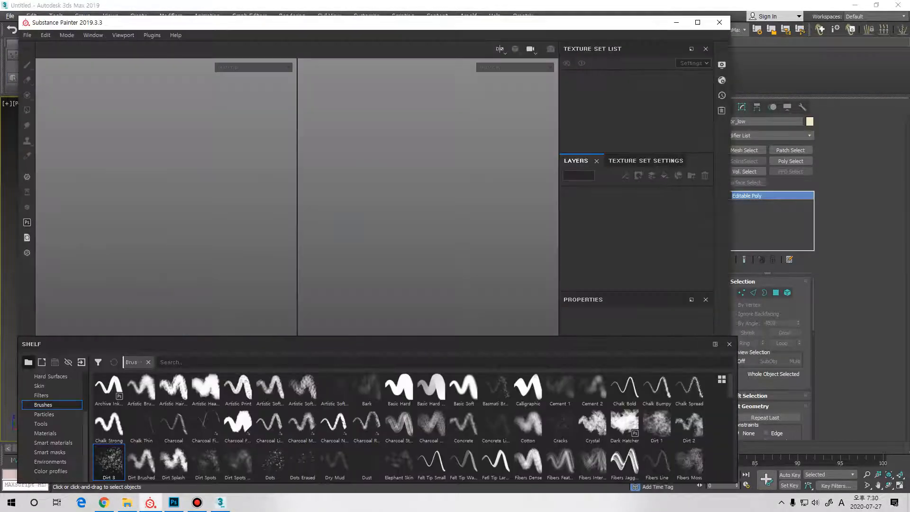
pyautogui.doubleClick(114, 23)
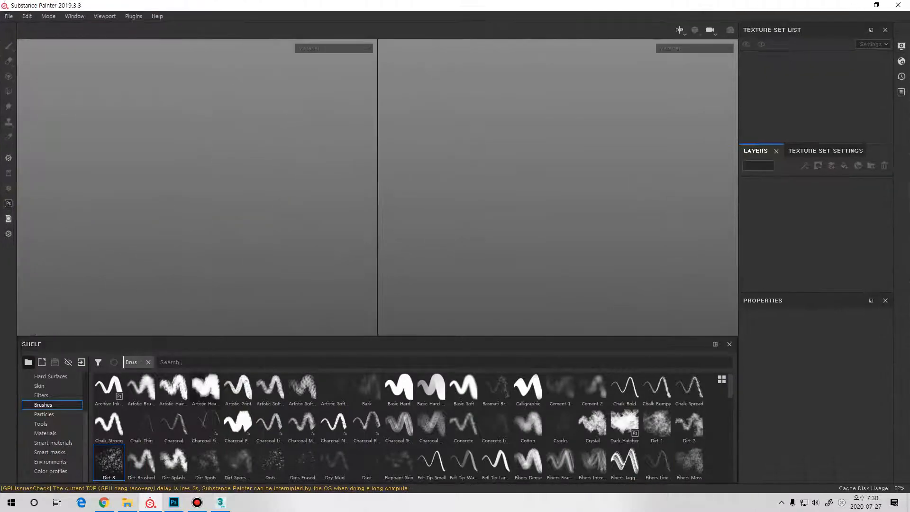
# - Switch to Photoshop and handwrite the heading "Anchor Point" with the black brush near the top of the blank canvas
pyautogui.click(173, 502)
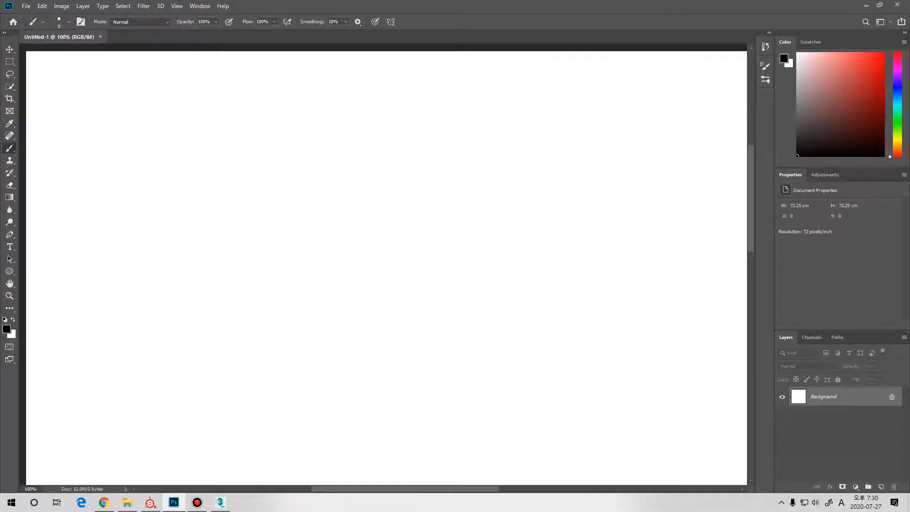
pyautogui.moveTo(172, 154)
pyautogui.mouseDown()
pyautogui.moveTo(187, 111)
pyautogui.moveTo(202, 152)
pyautogui.mouseUp()
pyautogui.moveTo(167, 139); pyautogui.dragTo(238, 142)
pyautogui.moveTo(244, 114)
pyautogui.mouseDown()
pyautogui.moveTo(246, 140)
pyautogui.moveTo(256, 139)
pyautogui.mouseUp()
pyautogui.moveTo(270, 131); pyautogui.dragTo(269, 132)
pyautogui.moveTo(280, 131); pyautogui.dragTo(325, 133)
pyautogui.moveTo(317, 100)
pyautogui.mouseDown()
pyautogui.moveTo(327, 118)
pyautogui.moveTo(354, 115)
pyautogui.moveTo(365, 124)
pyautogui.mouseUp()
pyautogui.click(360, 103)
pyautogui.moveTo(371, 114); pyautogui.dragTo(384, 116)
pyautogui.moveTo(390, 104); pyautogui.dragTo(403, 101)
pyautogui.moveTo(397, 94); pyautogui.dragTo(404, 115)
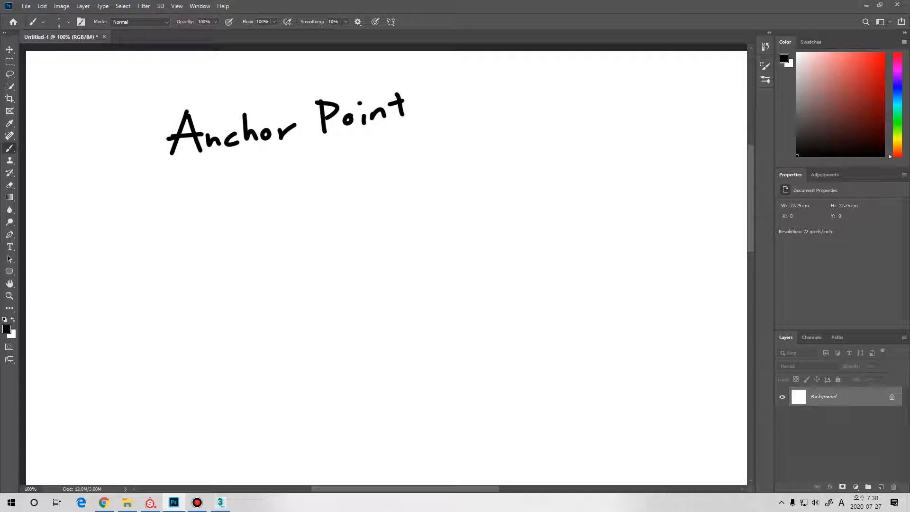
# - Handwrite the note "노말없이 요철 적용가능" in black beneath the Anchor Point heading
pyautogui.moveTo(183, 190)
pyautogui.mouseDown()
pyautogui.moveTo(200, 217)
pyautogui.moveTo(216, 203)
pyautogui.mouseUp()
pyautogui.moveTo(219, 190)
pyautogui.mouseDown()
pyautogui.moveTo(219, 205)
pyautogui.moveTo(238, 189)
pyautogui.moveTo(248, 200)
pyautogui.mouseUp()
pyautogui.moveTo(243, 205); pyautogui.dragTo(255, 207)
pyautogui.moveTo(266, 185)
pyautogui.mouseDown()
pyautogui.moveTo(261, 193)
pyautogui.moveTo(266, 186)
pyautogui.mouseUp()
pyautogui.moveTo(274, 179); pyautogui.dragTo(276, 200)
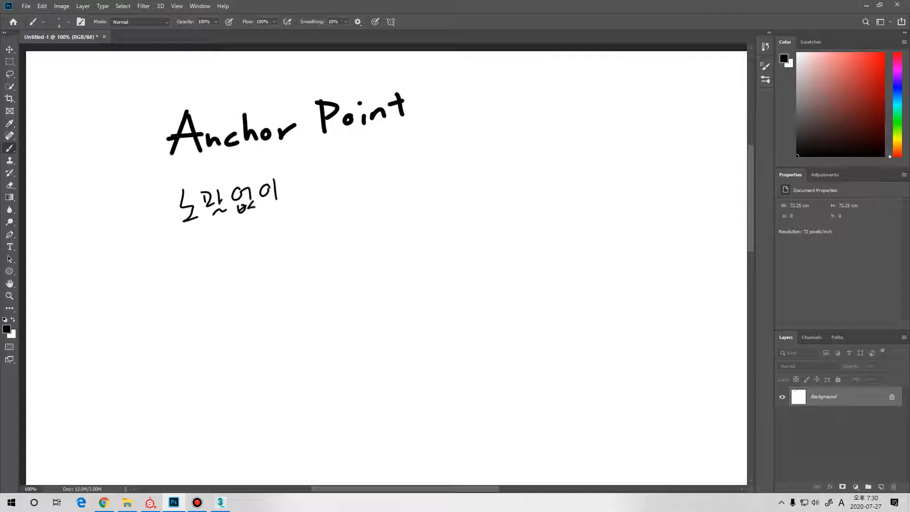
pyautogui.moveTo(322, 171)
pyautogui.mouseDown()
pyautogui.moveTo(318, 191)
pyautogui.moveTo(352, 166)
pyautogui.moveTo(350, 180)
pyautogui.mouseUp()
pyautogui.moveTo(337, 180); pyautogui.dragTo(358, 186)
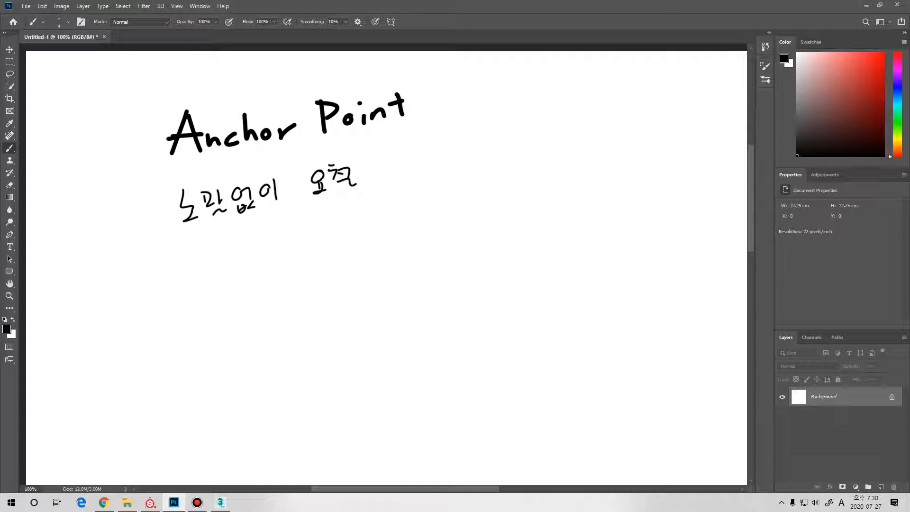
pyautogui.moveTo(363, 162); pyautogui.dragTo(369, 175)
pyautogui.moveTo(369, 167); pyautogui.dragTo(379, 174)
pyautogui.moveTo(367, 176); pyautogui.dragTo(415, 164)
pyautogui.moveTo(416, 157); pyautogui.dragTo(430, 155)
pyautogui.moveTo(426, 162); pyautogui.dragTo(438, 160)
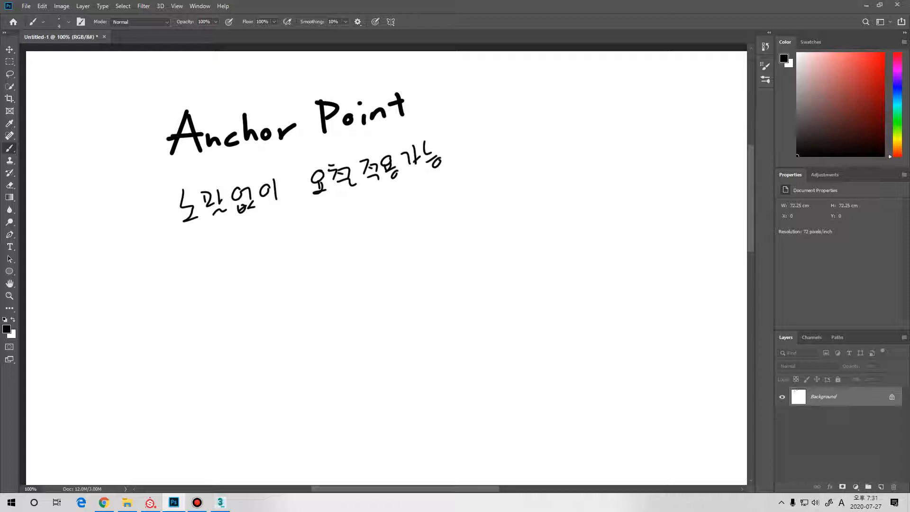
# - Draw a slanted four-sided outline with the black brush beneath the handwritten note
pyautogui.moveTo(339, 219)
pyautogui.mouseDown()
pyautogui.moveTo(278, 327)
pyautogui.moveTo(406, 282)
pyautogui.moveTo(398, 314)
pyautogui.mouseUp()
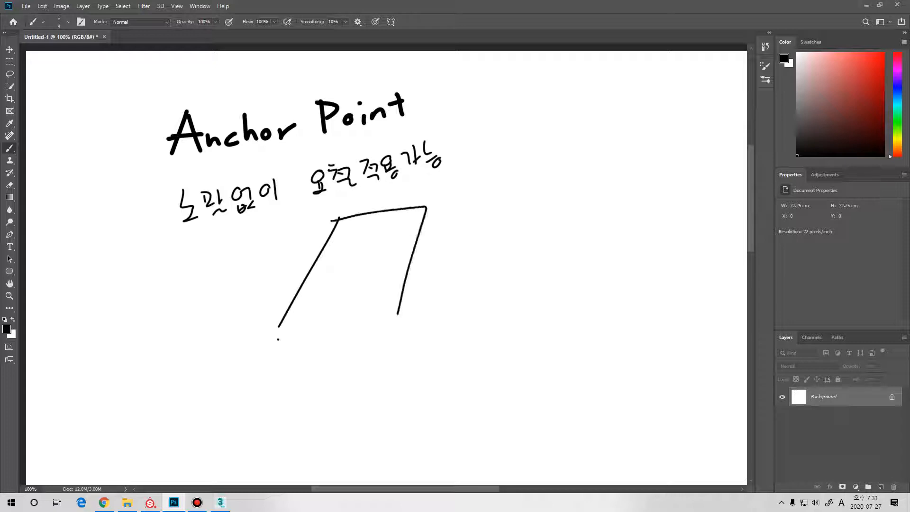
pyautogui.moveTo(277, 338); pyautogui.dragTo(415, 317)
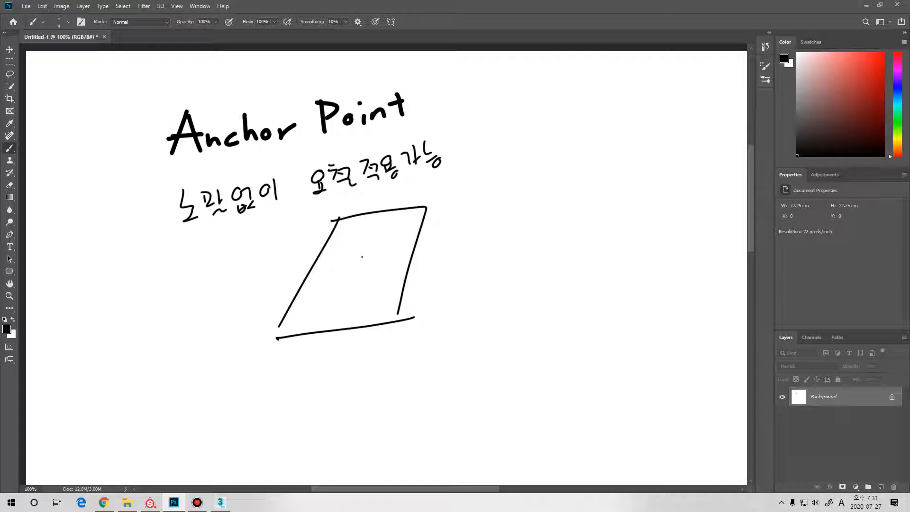
# - Switch to Substance Painter and create a new PBR - Metallic Roughness project using Door_low.FBX from the desktop's SDG/Door folder
pyautogui.click(150, 502)
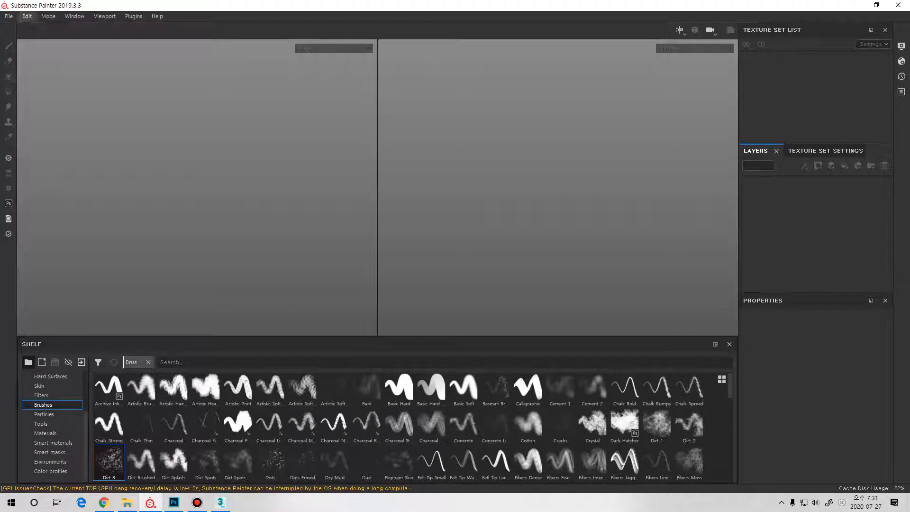
pyautogui.click(8, 16)
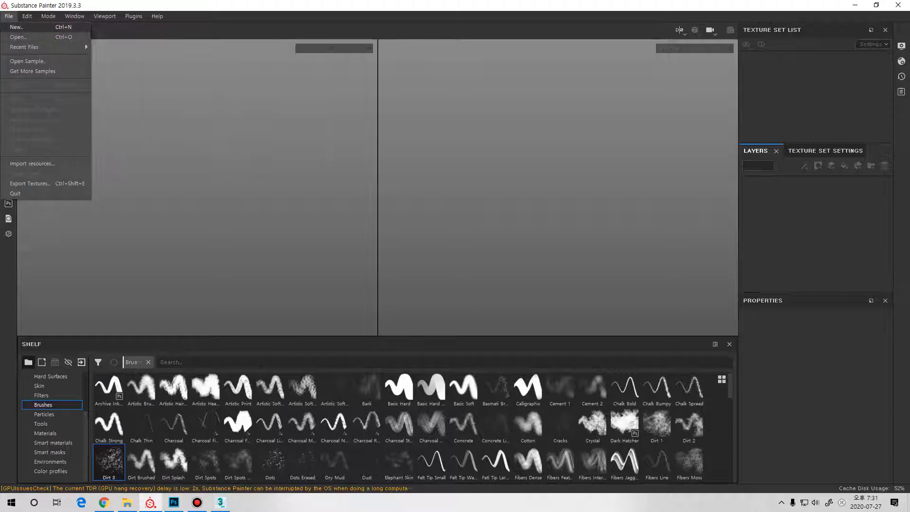
pyautogui.click(16, 27)
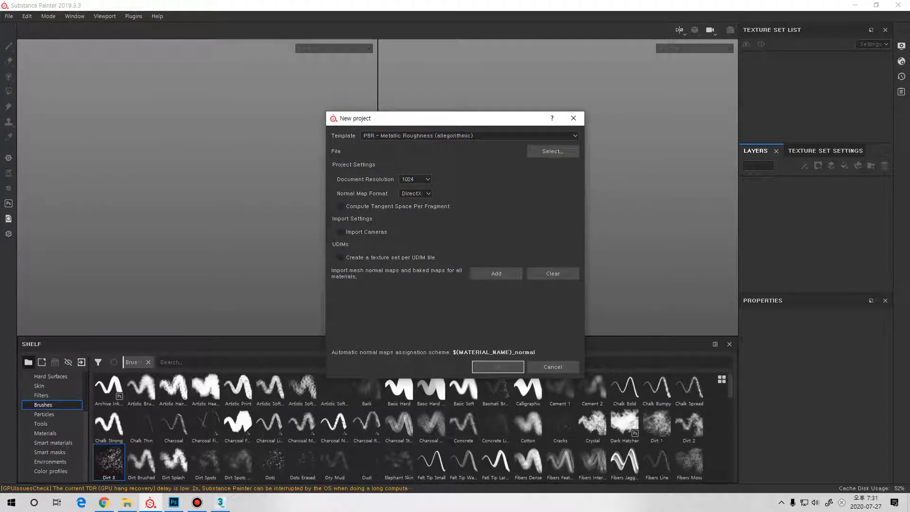
pyautogui.click(553, 151)
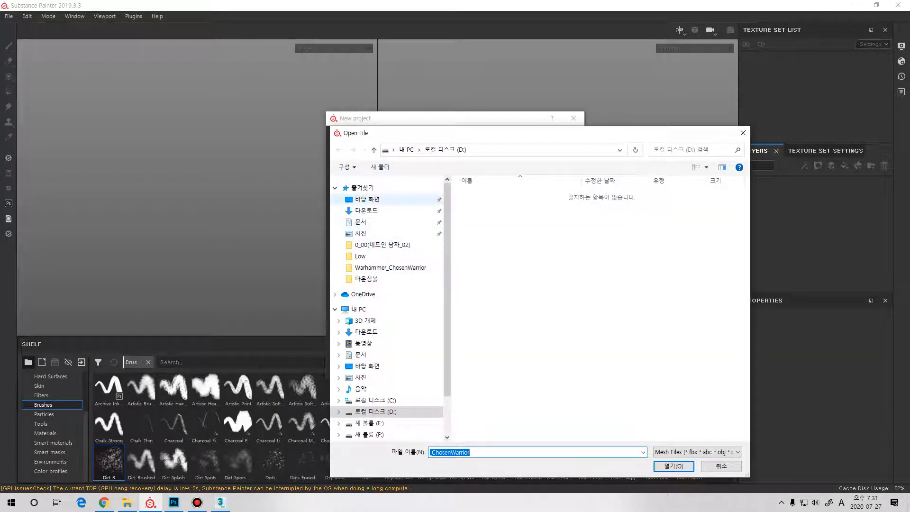
pyautogui.click(368, 200)
pyautogui.doubleClick(476, 195)
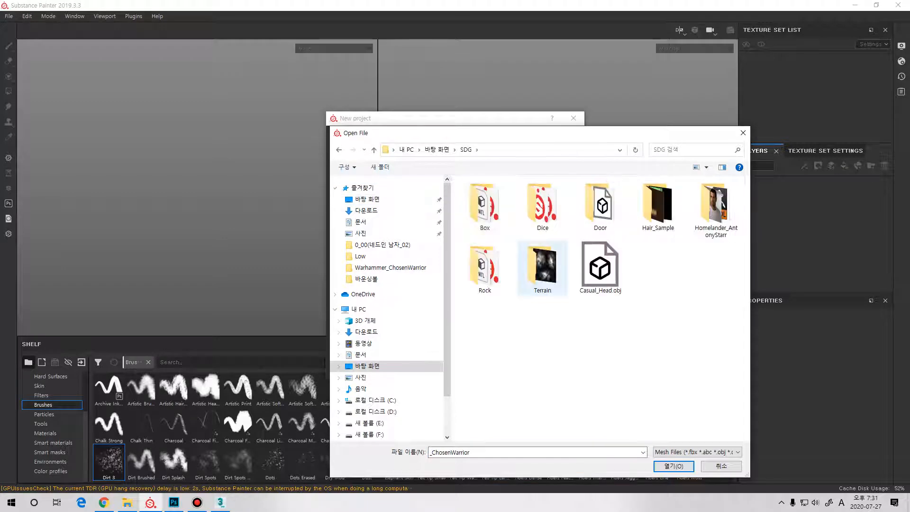
pyautogui.click(600, 205)
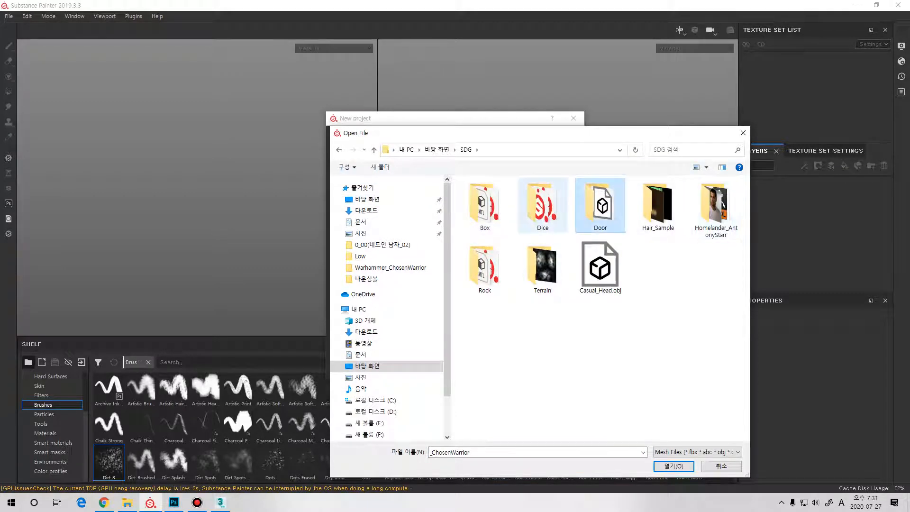
pyautogui.doubleClick(600, 205)
pyautogui.click(489, 194)
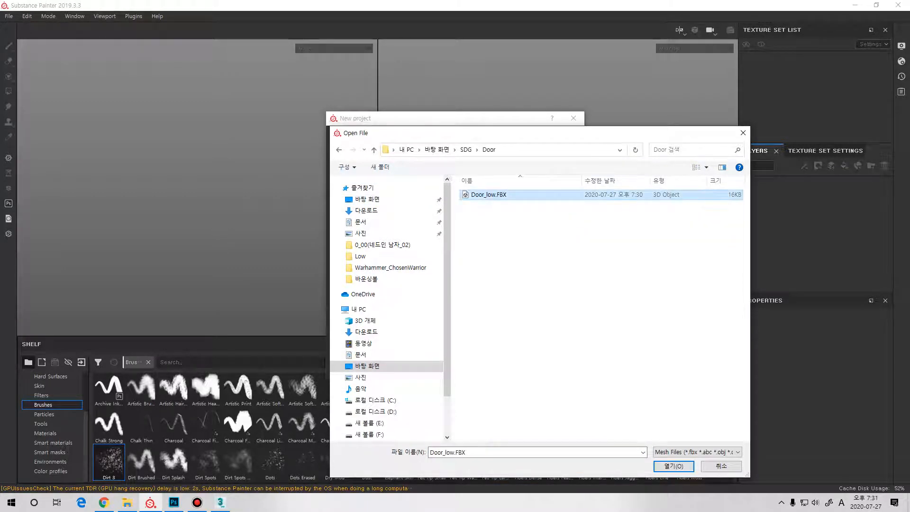
pyautogui.click(673, 466)
pyautogui.click(498, 367)
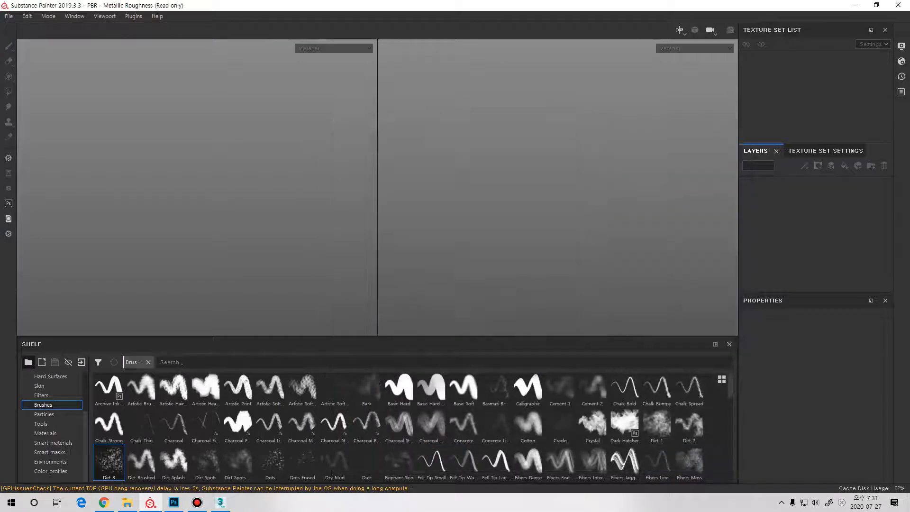
pyautogui.scroll(-4, 327, 226)
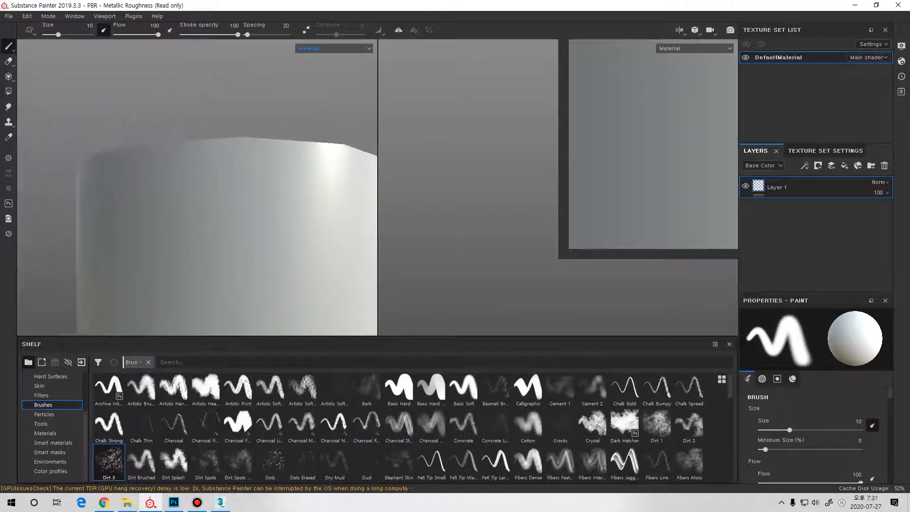
pyautogui.scroll(-2, 333, 206)
pyautogui.keyDown('alt'); pyautogui.moveTo(333, 205); pyautogui.dragTo(272, 170); pyautogui.keyUp('alt')
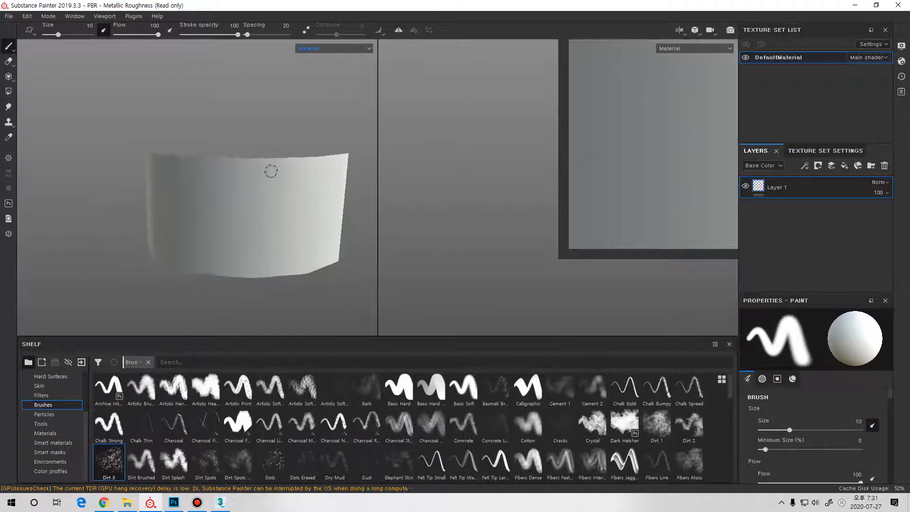
pyautogui.scroll(1, 266, 197)
pyautogui.scroll(1, 307, 194)
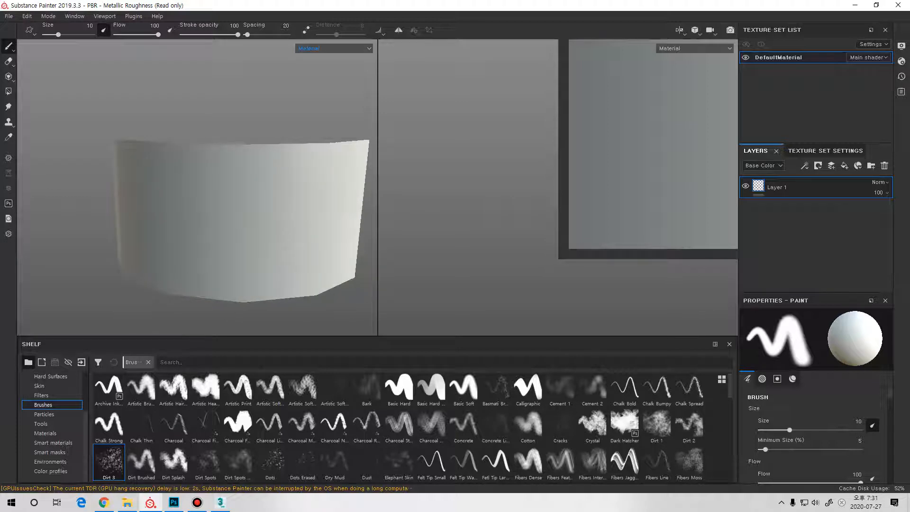
# - Enlarge the paint properties area by shrinking the texture set and layer areas, exposing the brush's stencil and material channel settings
pyautogui.scroll(-8, 814, 437)
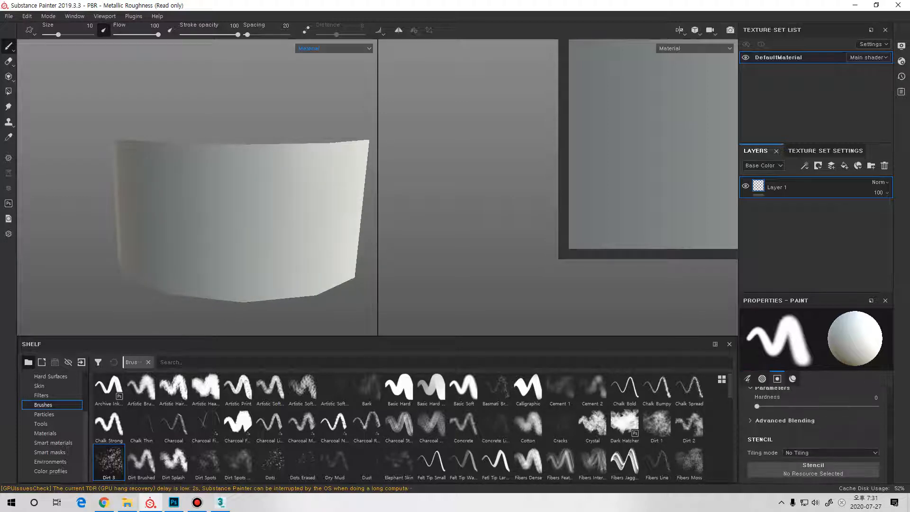
pyautogui.scroll(-2, 815, 398)
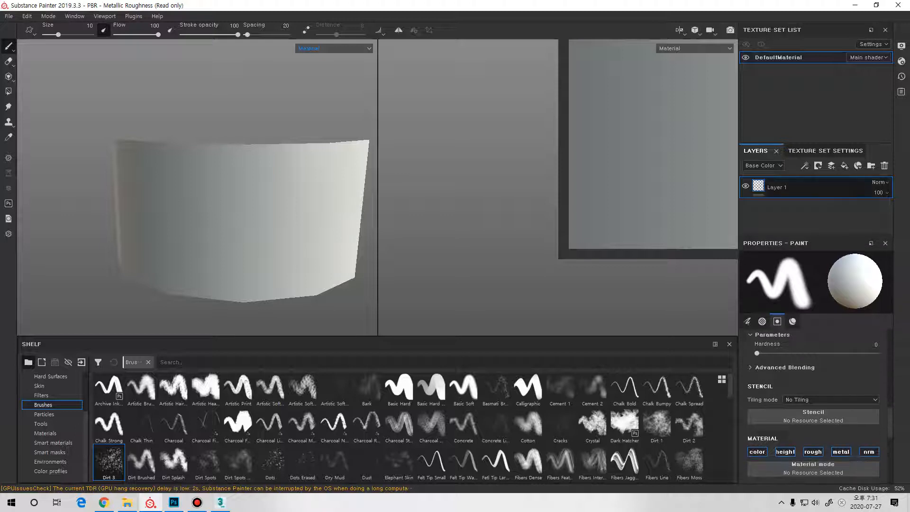
pyautogui.moveTo(815, 143); pyautogui.dragTo(815, 79)
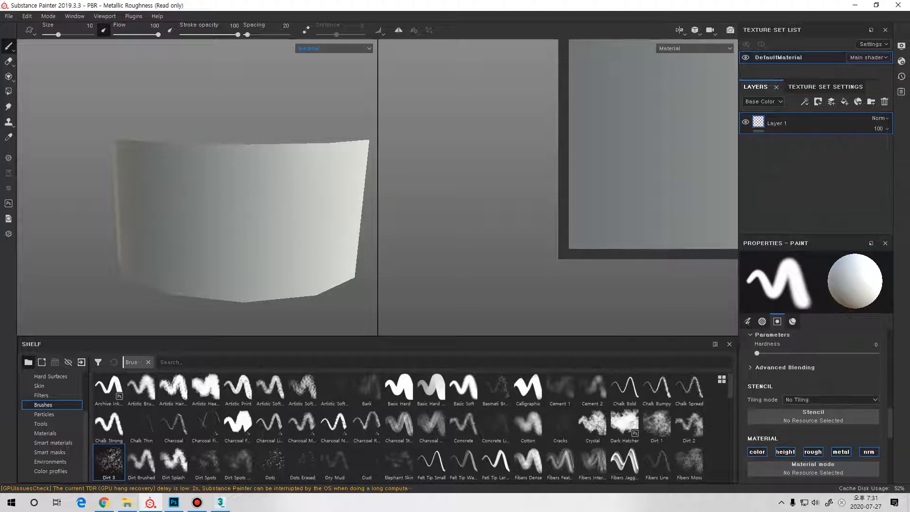
pyautogui.moveTo(815, 237); pyautogui.dragTo(815, 146)
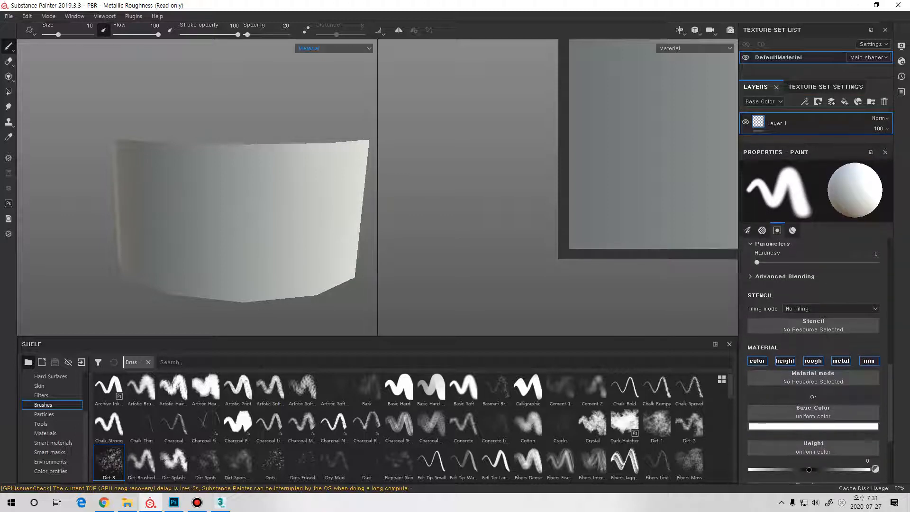
# - Set the paint brush's base color to pure red
pyautogui.scroll(-2, 813, 360)
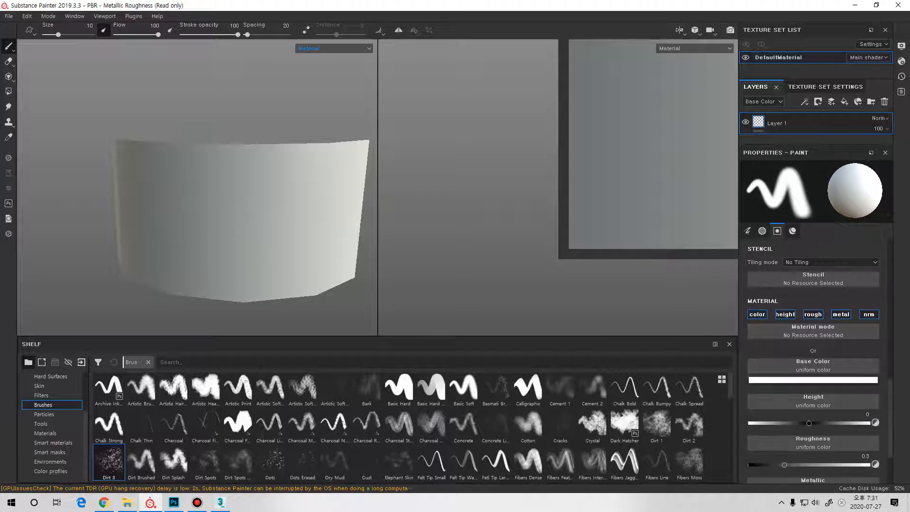
pyautogui.click(762, 380)
pyautogui.click(849, 397)
# - Paint a red zigzag stroke down the front of the curved mesh and view how it repeats around the surface
pyautogui.click(283, 189)
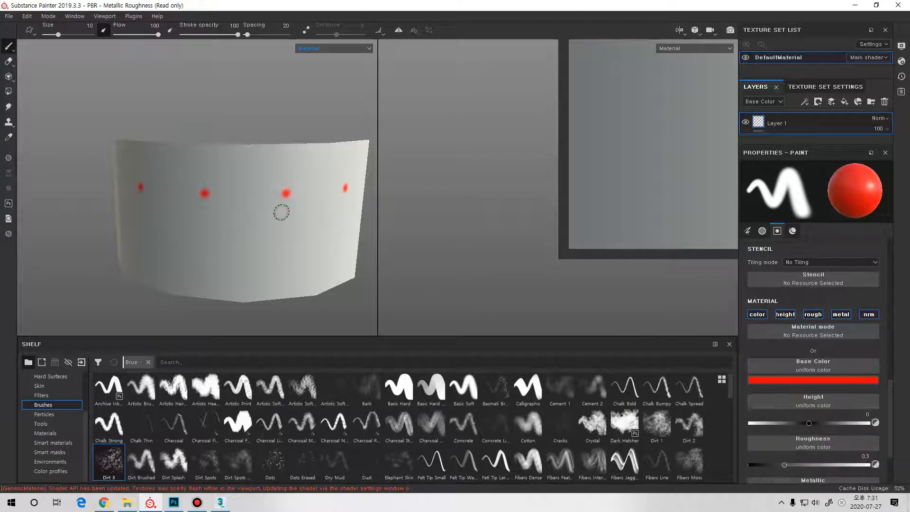
pyautogui.moveTo(286, 190)
pyautogui.mouseDown()
pyautogui.moveTo(295, 227)
pyautogui.moveTo(286, 276)
pyautogui.moveTo(297, 284)
pyautogui.mouseUp()
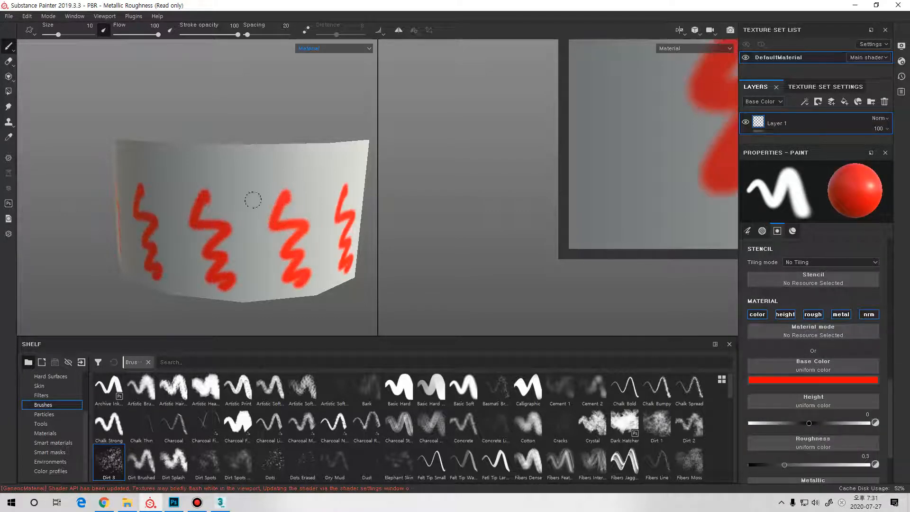
pyautogui.keyDown('alt'); pyautogui.moveTo(297, 189); pyautogui.dragTo(297, 244); pyautogui.keyUp('alt')
pyautogui.keyDown('alt'); pyautogui.moveTo(297, 244); pyautogui.dragTo(223, 227, button='middle'); pyautogui.keyUp('alt')
pyautogui.moveTo(294, 227)
pyautogui.keyDown('alt'); pyautogui.mouseDown()
pyautogui.moveTo(276, 248)
pyautogui.moveTo(258, 244)
pyautogui.moveTo(258, 229)
pyautogui.moveTo(222, 228)
pyautogui.moveTo(246, 223)
pyautogui.mouseUp(); pyautogui.keyUp('alt')
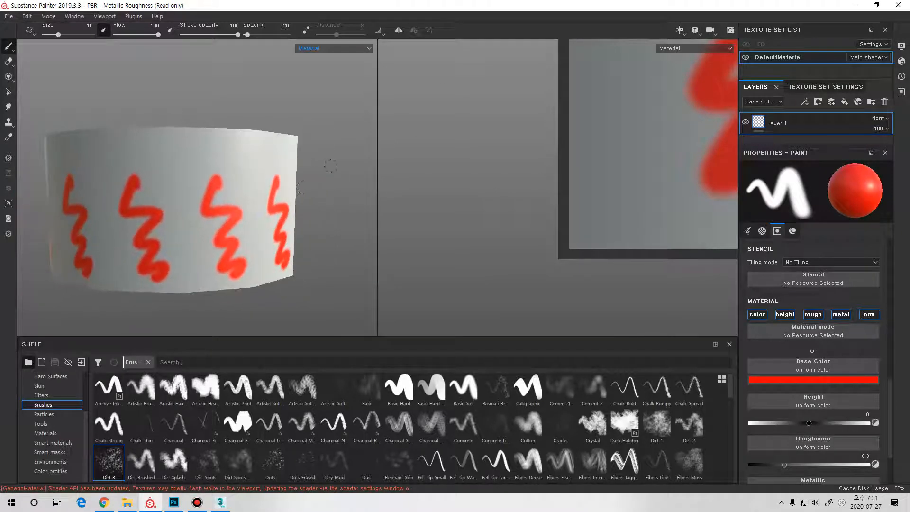
pyautogui.click(695, 30)
pyautogui.click(729, 55)
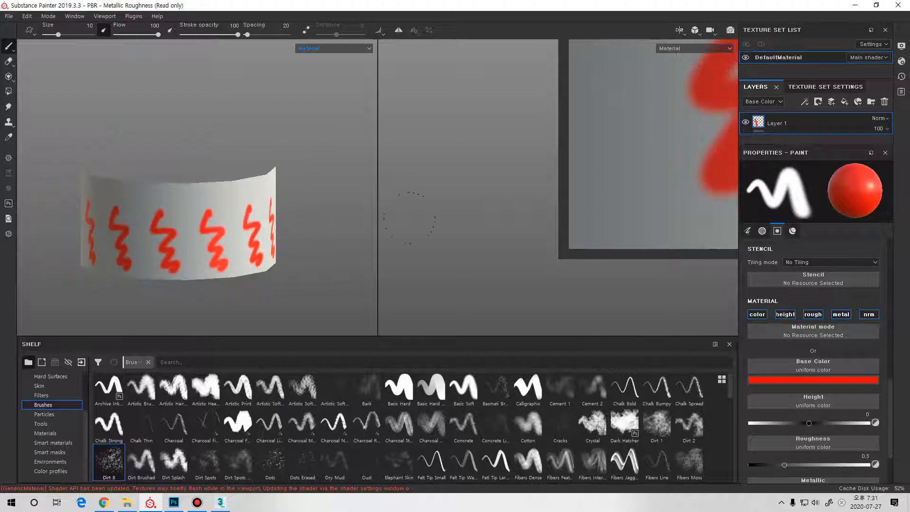
# - Undo the red zigzag stroke on the curved mesh after viewing it from other angles
pyautogui.keyDown('alt'); pyautogui.moveTo(268, 256); pyautogui.dragTo(208, 210); pyautogui.keyUp('alt')
pyautogui.keyDown('alt'); pyautogui.moveTo(208, 210); pyautogui.dragTo(234, 177, button='middle'); pyautogui.keyUp('alt')
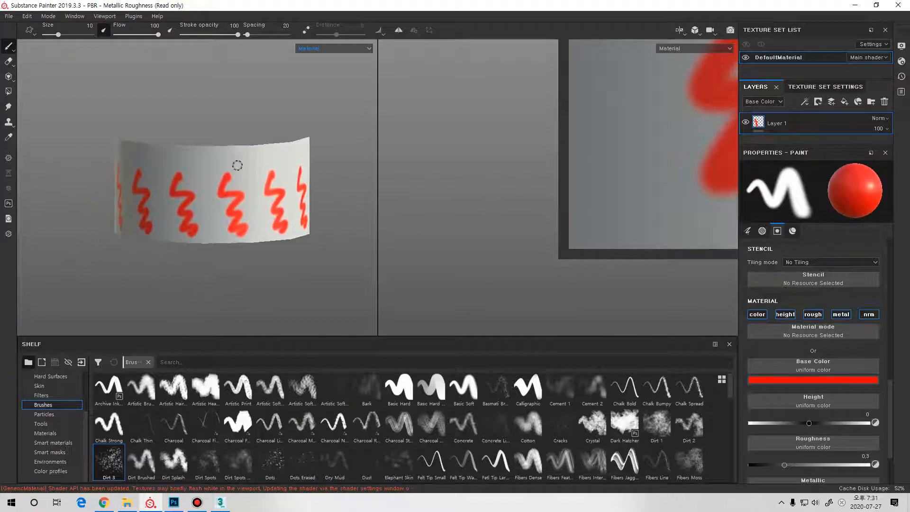
pyautogui.keyDown('alt'); pyautogui.moveTo(235, 173); pyautogui.dragTo(254, 305, button='right'); pyautogui.keyUp('alt')
pyautogui.moveTo(245, 228)
pyautogui.keyDown('alt'); pyautogui.mouseDown()
pyautogui.moveTo(272, 223)
pyautogui.moveTo(255, 214)
pyautogui.mouseUp(); pyautogui.keyUp('alt')
pyautogui.hotkey('ctrl', 'z')
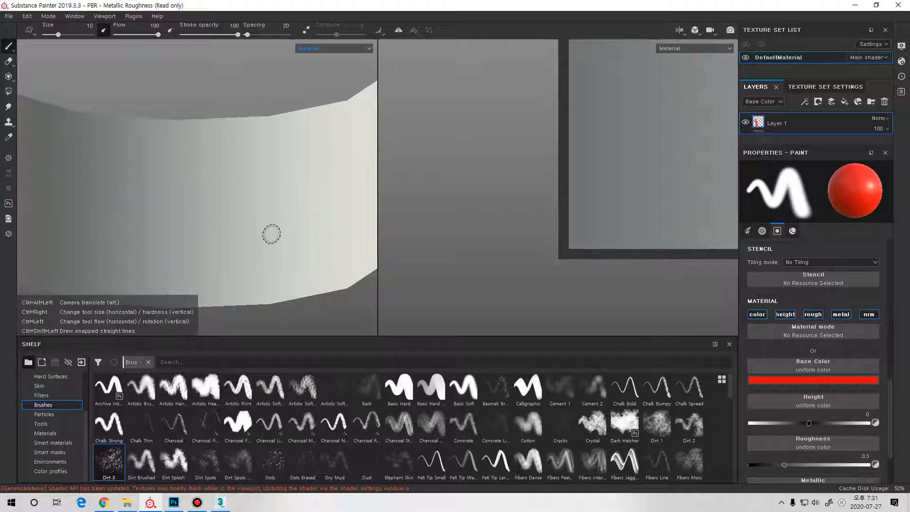
pyautogui.keyDown('alt'); pyautogui.moveTo(266, 256); pyautogui.dragTo(263, 265); pyautogui.keyUp('alt')
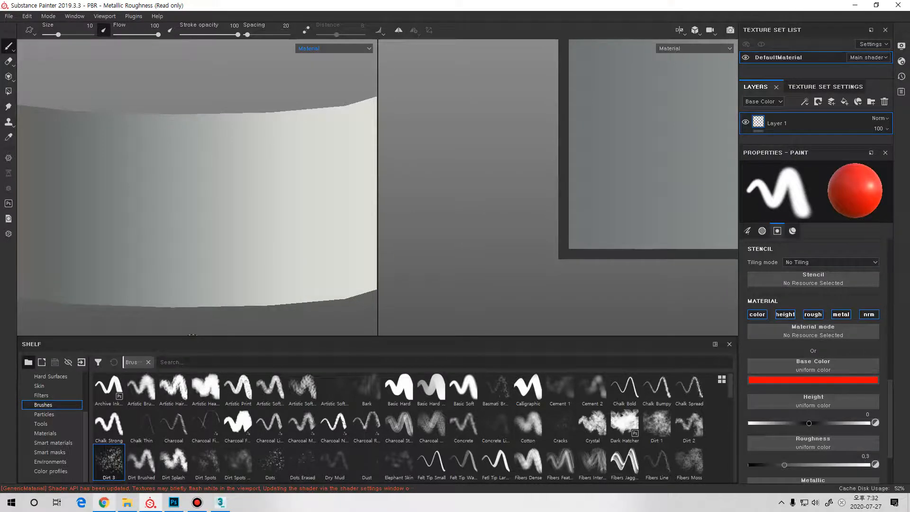
# - Switch to Chrome and search Google Images for "조선시대 한옥" in a new tab
pyautogui.click(104, 502)
pyautogui.hotkey('ctrl', 't')
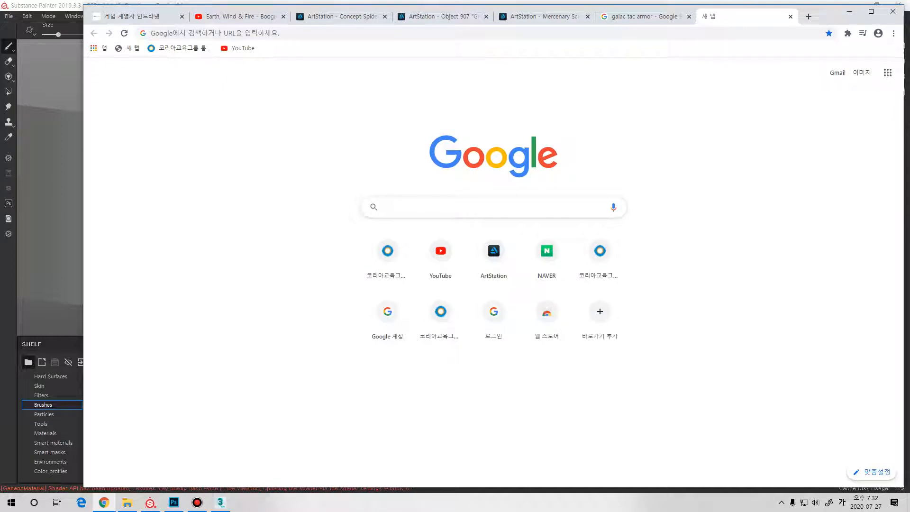
pyautogui.write('조선')
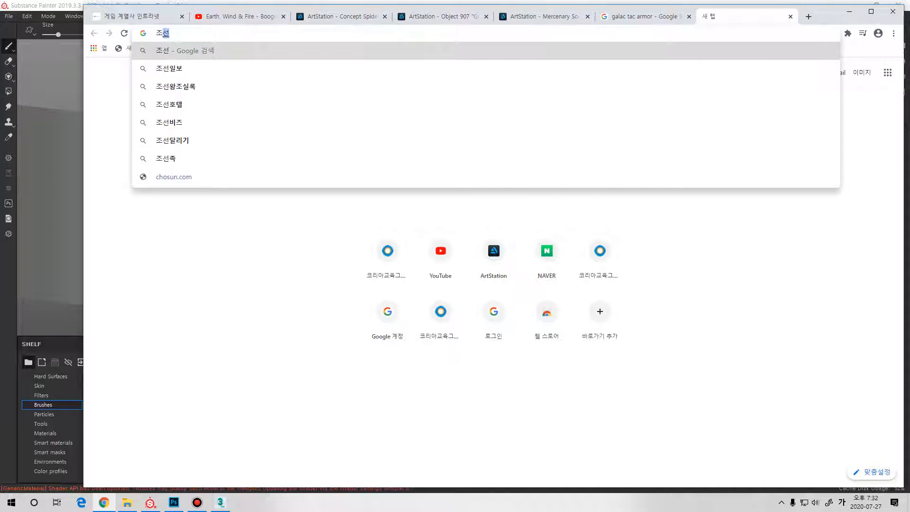
pyautogui.write('시대 한옥')
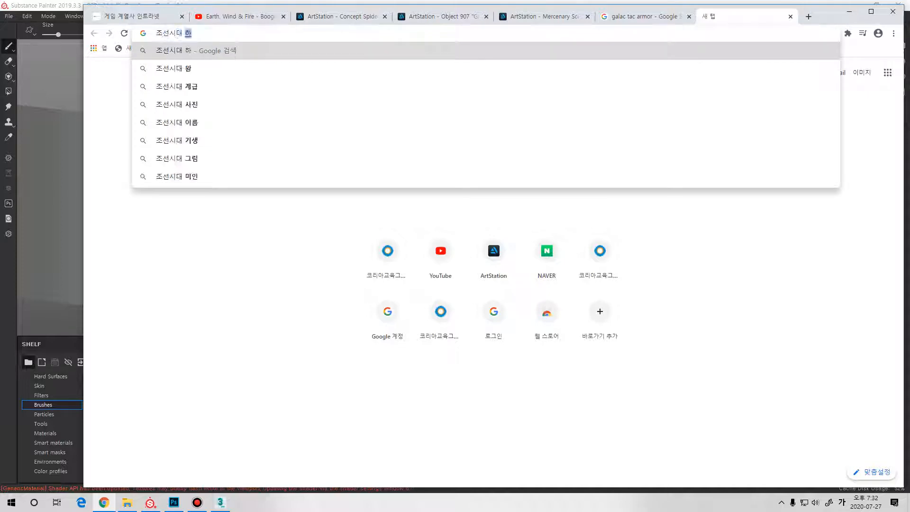
pyautogui.press('Return')
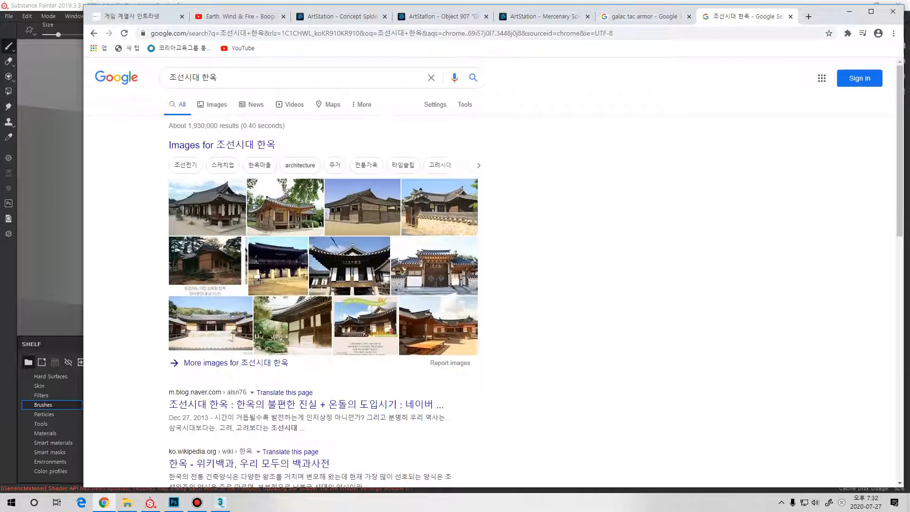
pyautogui.click(212, 104)
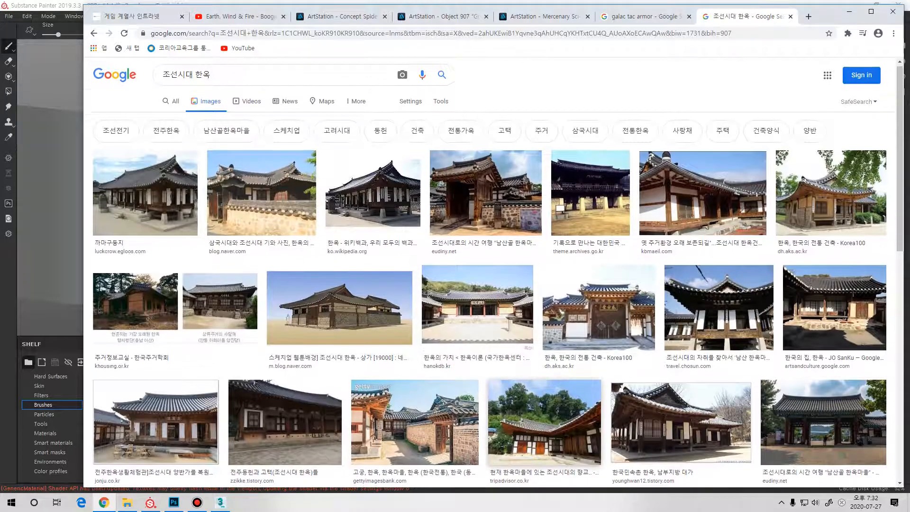
# - Preview several traditional hanok photos from the image results, including the Korean Folk Village house, and return to Substance Painter
pyautogui.scroll(-3, 545, 285)
pyautogui.click(544, 283)
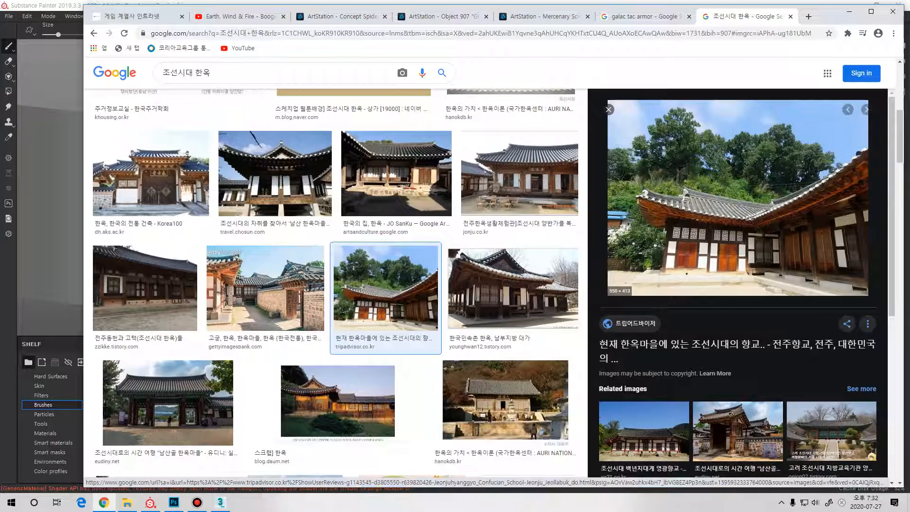
pyautogui.click(338, 403)
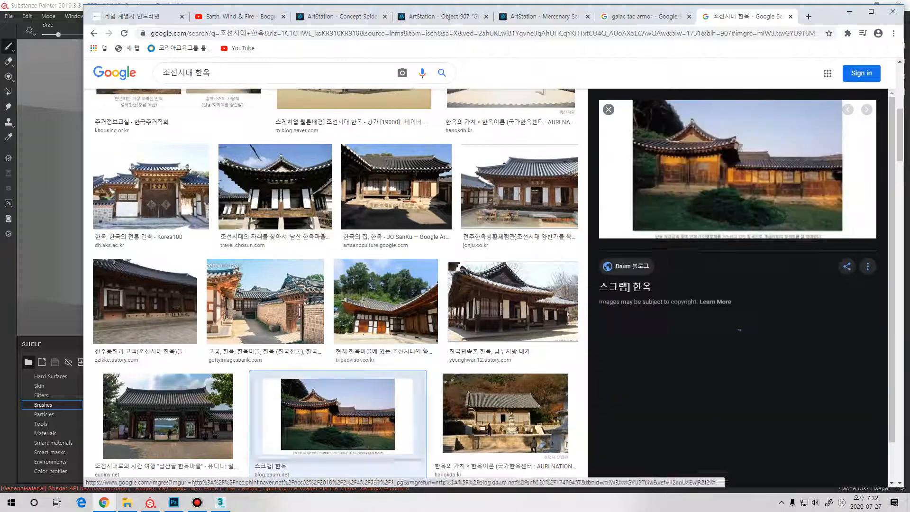
pyautogui.click(513, 301)
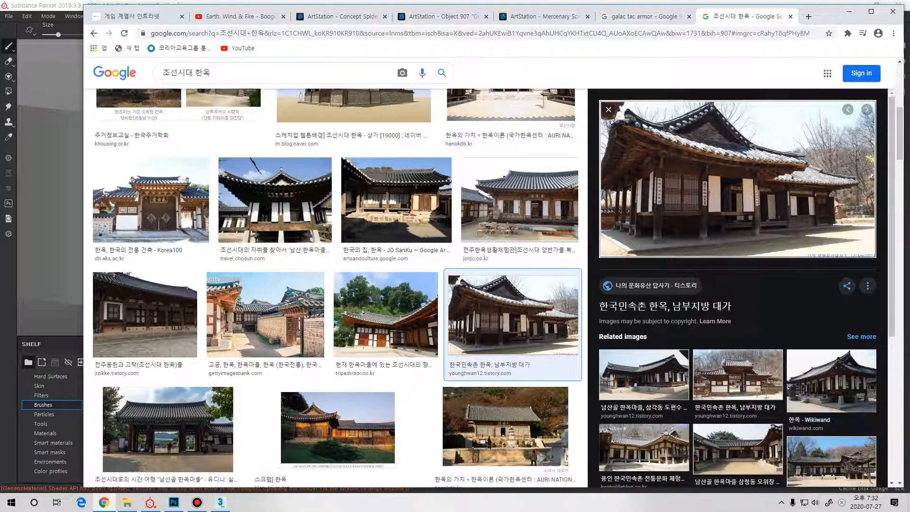
pyautogui.click(850, 12)
# - Activate the Polygon Fill tool and examine the polygon outlines on the front of the curved mesh
pyautogui.keyDown('alt'); pyautogui.moveTo(280, 240); pyautogui.dragTo(256, 204); pyautogui.keyUp('alt')
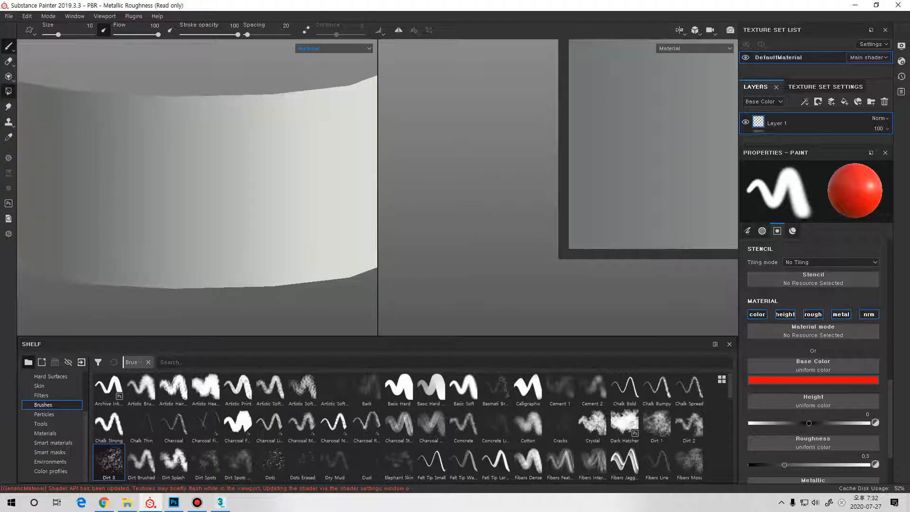
pyautogui.click(9, 91)
pyautogui.moveTo(204, 176)
pyautogui.keyDown('alt'); pyautogui.mouseDown()
pyautogui.moveTo(157, 187)
pyautogui.moveTo(180, 208)
pyautogui.moveTo(256, 199)
pyautogui.moveTo(237, 190)
pyautogui.moveTo(168, 189)
pyautogui.moveTo(190, 163)
pyautogui.moveTo(189, 183)
pyautogui.moveTo(206, 184)
pyautogui.mouseUp(); pyautogui.keyUp('alt')
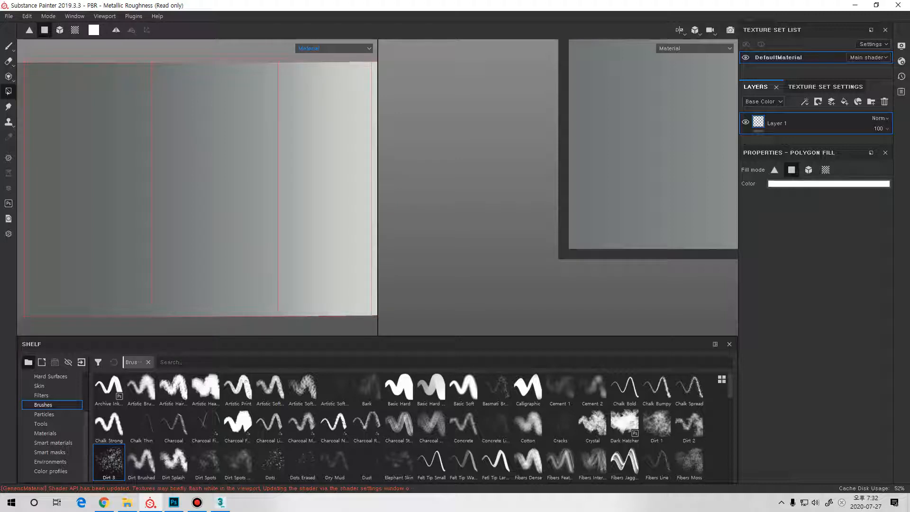
# - Switch to 3ds Max, add an Unwrap UVW modifier to Door_low and open its UV layout for editing
pyautogui.click(220, 502)
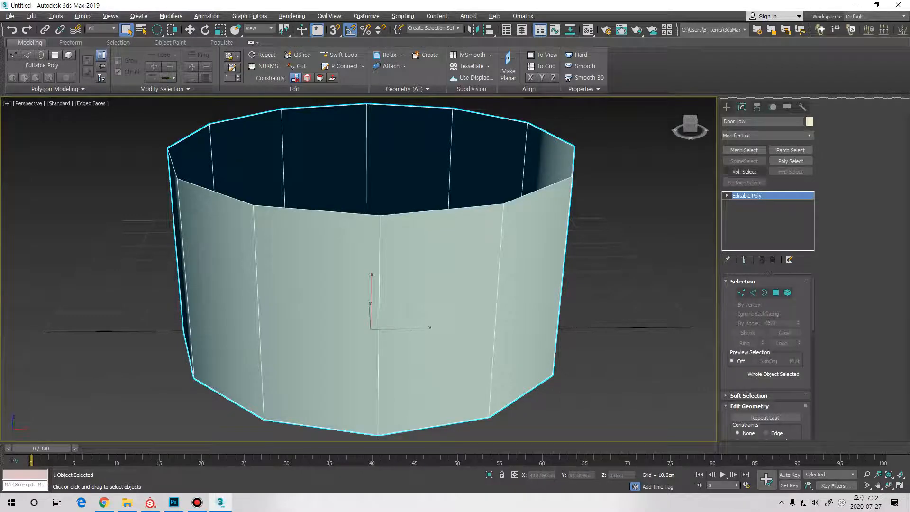
pyautogui.click(787, 136)
pyautogui.press('u')
pyautogui.press('u')
pyautogui.press('Return')
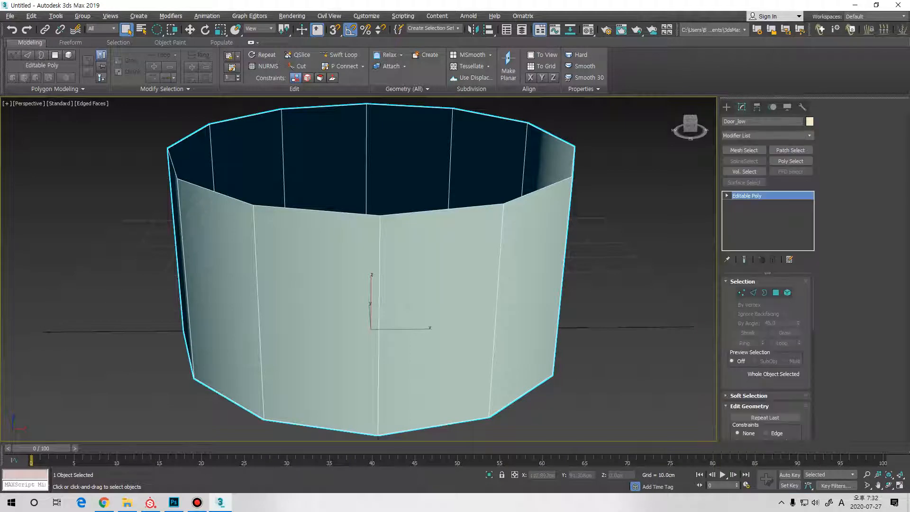
pyautogui.scroll(-3, 859, 275)
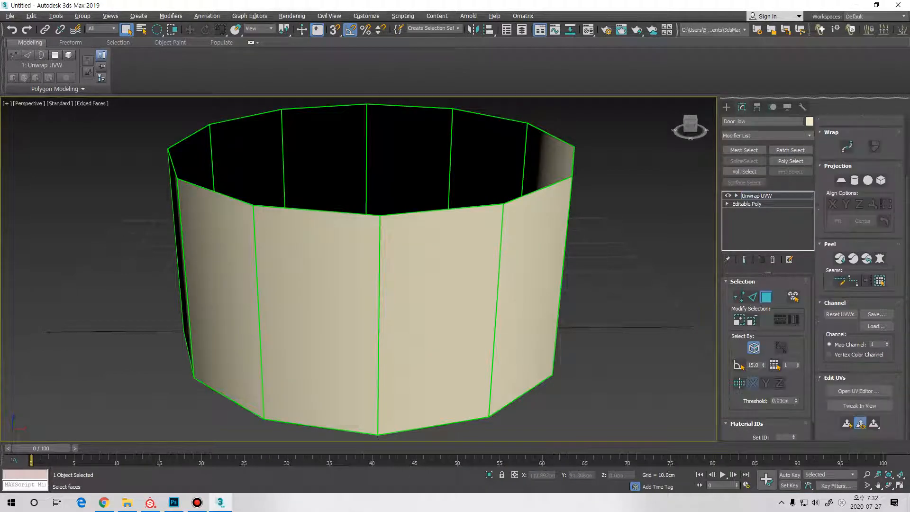
pyautogui.click(859, 391)
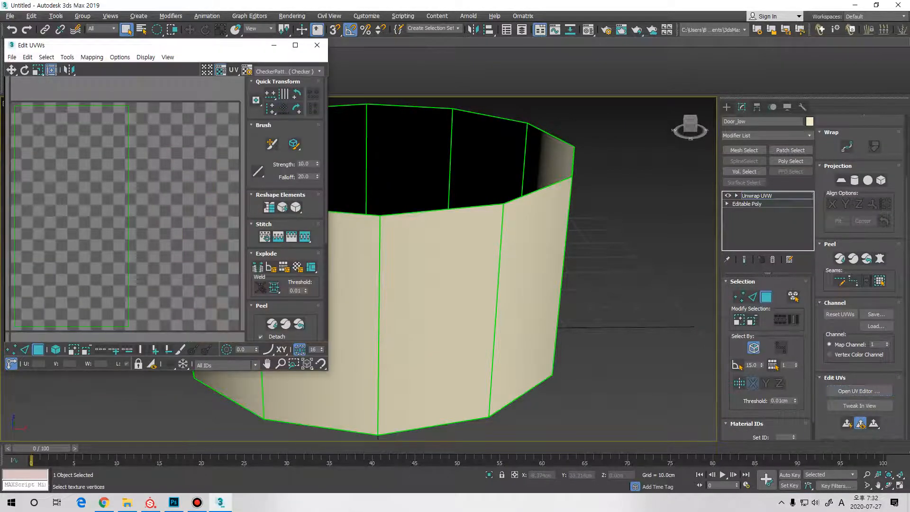
# - Render the door mesh's UVW template at 1024 by 1024
pyautogui.click(47, 58)
pyautogui.moveTo(67, 58)
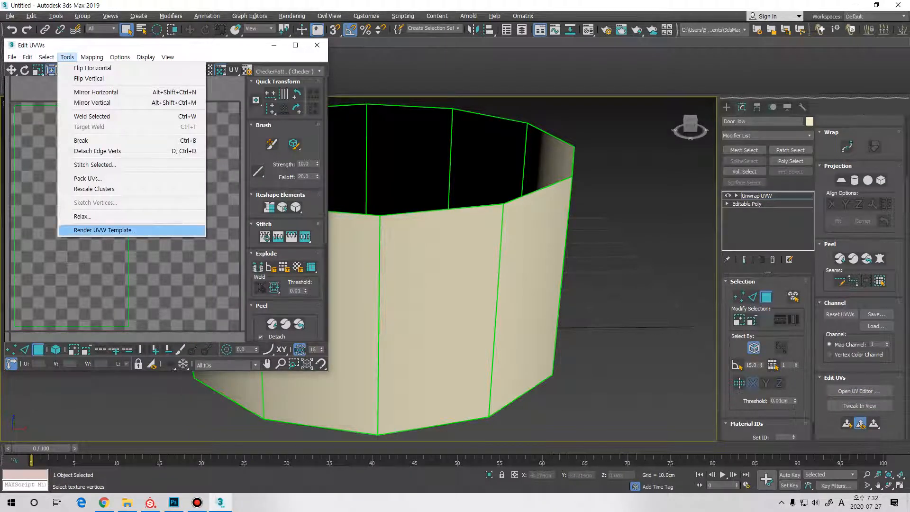
pyautogui.click(104, 230)
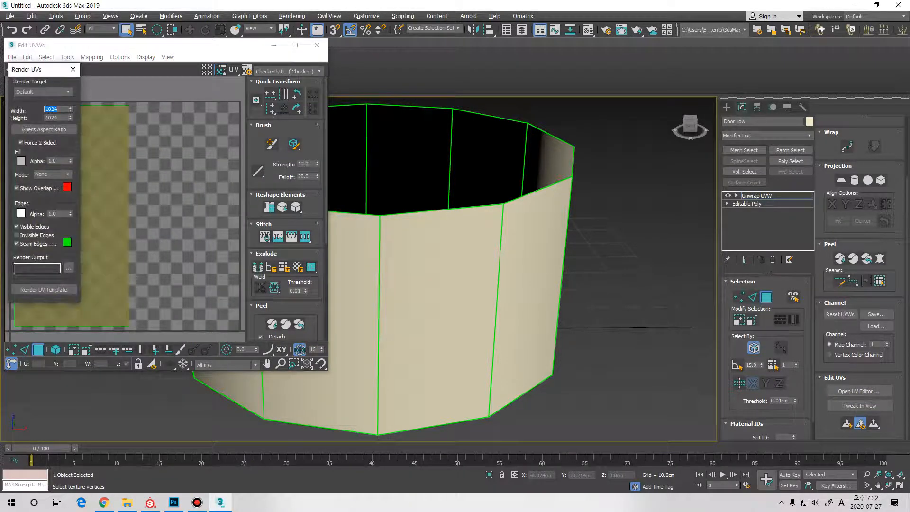
pyautogui.click(44, 289)
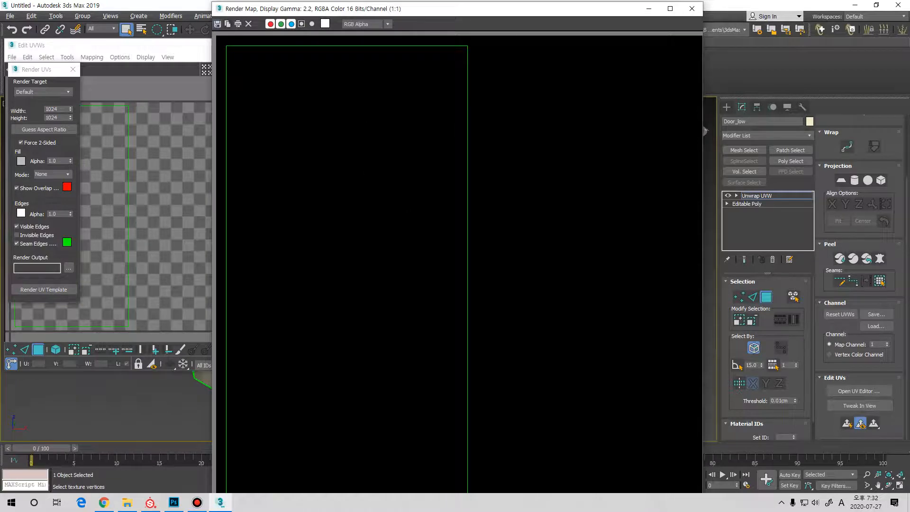
# - Save the rendered UV template as a JPEG named Door_UV in the Door folder
pyautogui.click(217, 23)
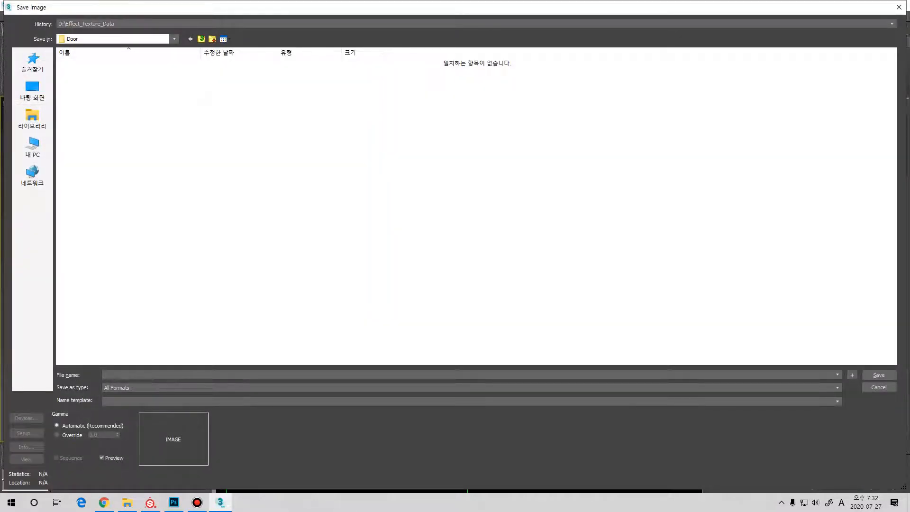
pyautogui.click(190, 388)
pyautogui.click(134, 446)
pyautogui.write('D')
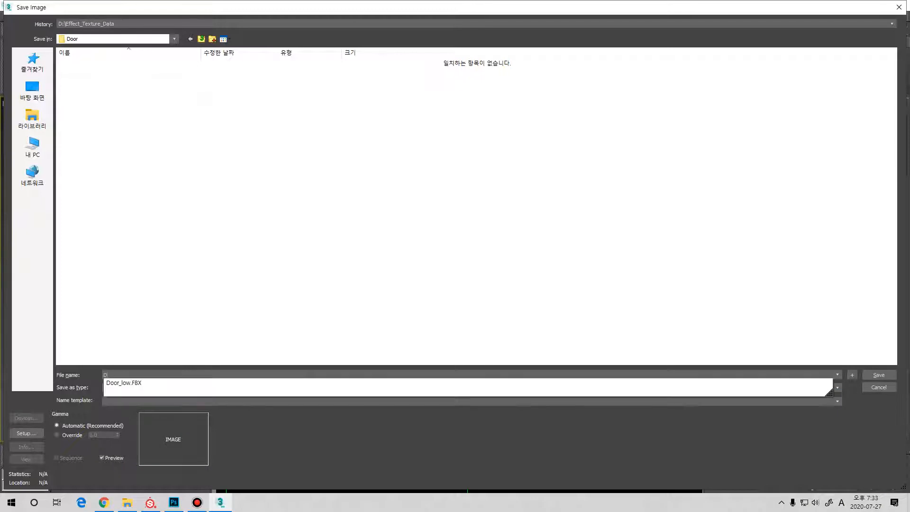
pyautogui.write('oor_UV')
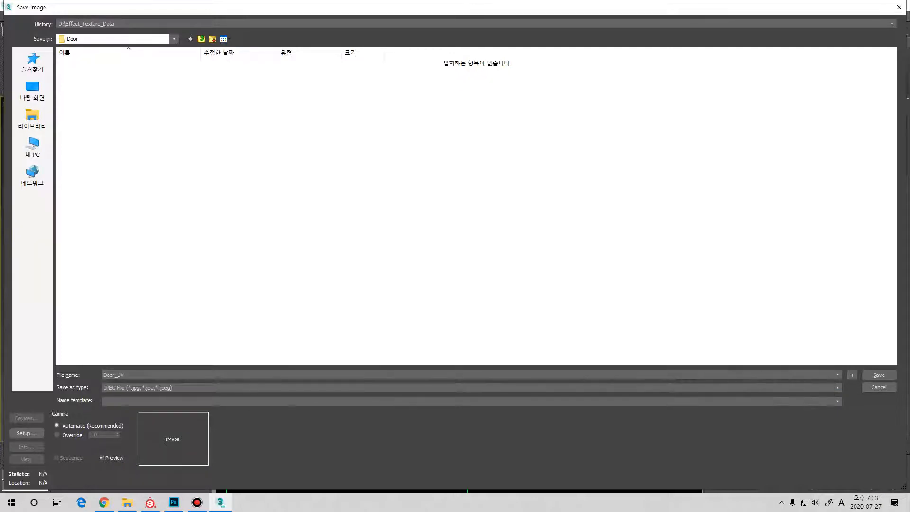
pyautogui.press('Return')
pyautogui.press('Return')
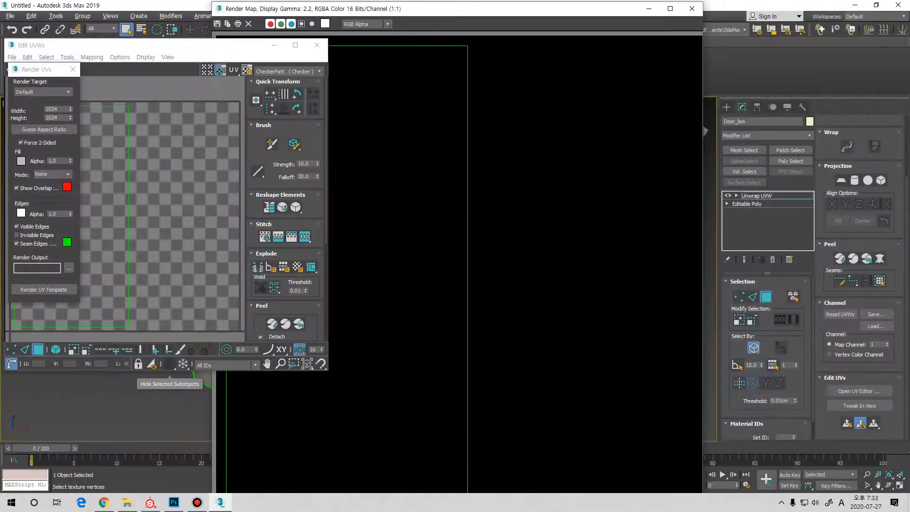
# - Switch to Photoshop, float the sketch document's window and browse the Open dialog to the SDG folder on the desktop
pyautogui.hotkey('alt', 'Tab')
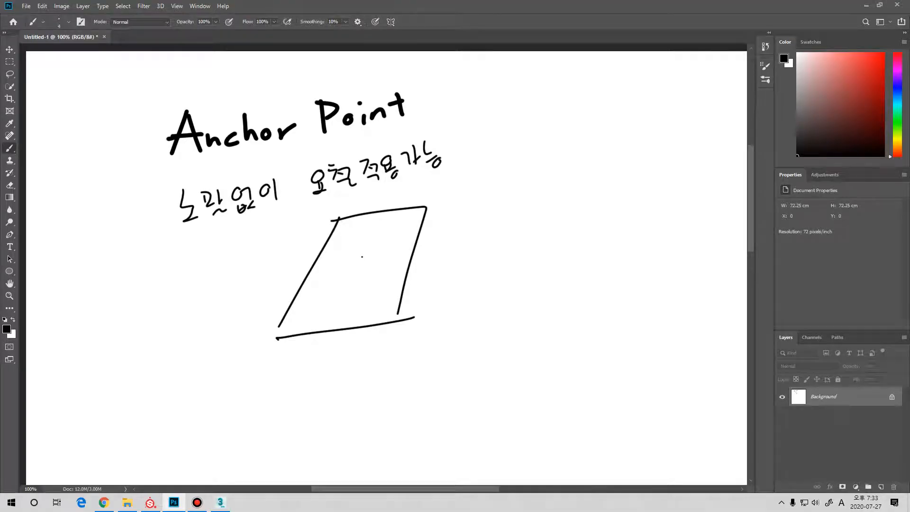
pyautogui.moveTo(61, 37); pyautogui.dragTo(82, 80)
pyautogui.hotkey('ctrl', 'o')
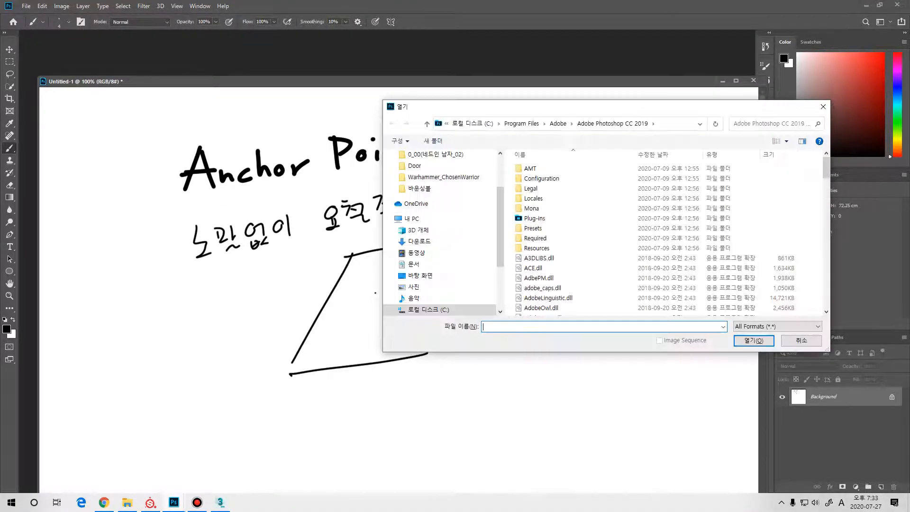
pyautogui.scroll(3, 441, 174)
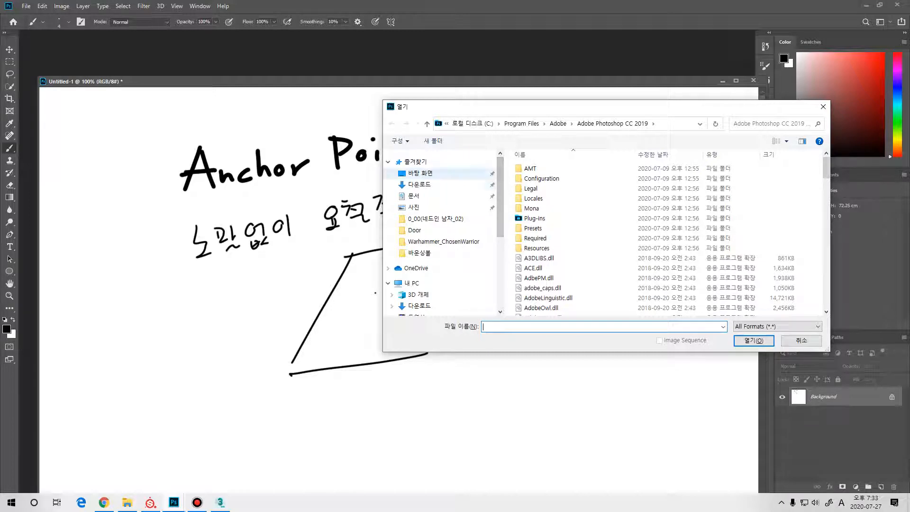
pyautogui.click(420, 173)
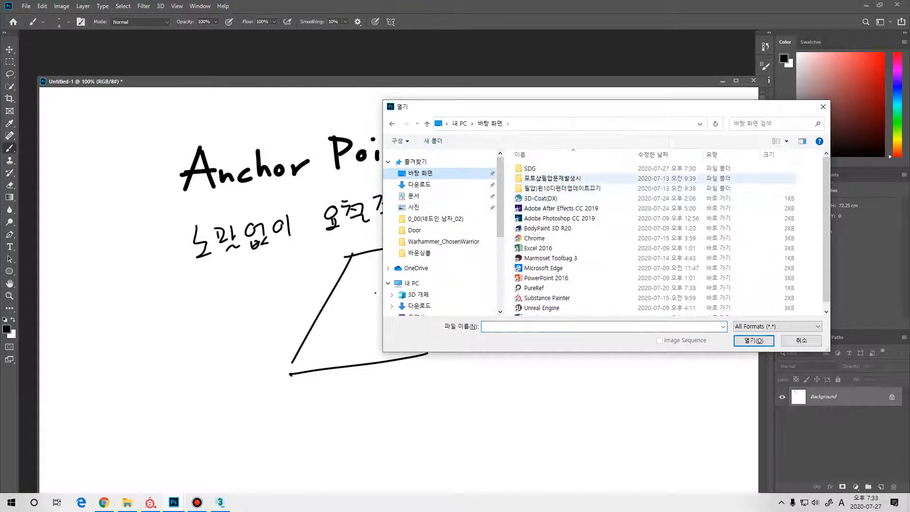
pyautogui.doubleClick(537, 168)
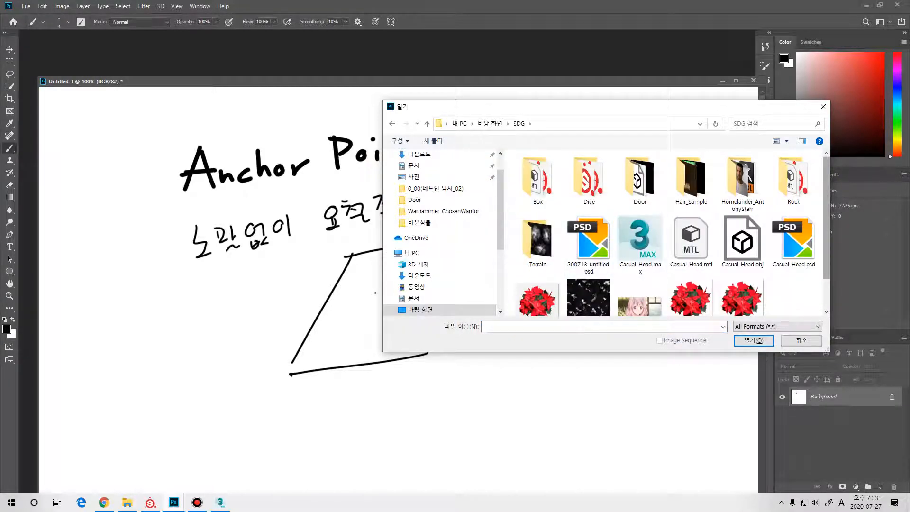
# - Open Door_UV.jpg from the Door folder and enlarge its floating document window around the image
pyautogui.moveTo(826, 241); pyautogui.dragTo(826, 217)
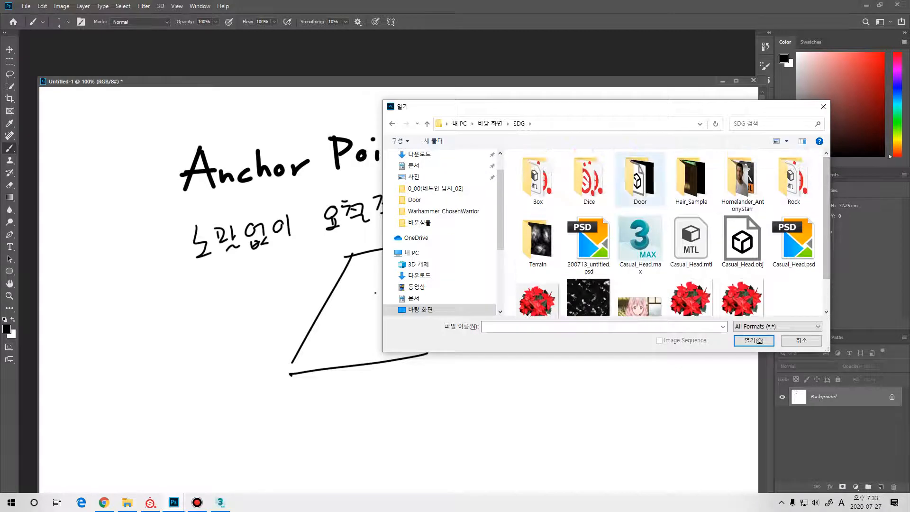
pyautogui.click(640, 180)
pyautogui.doubleClick(640, 180)
pyautogui.click(589, 180)
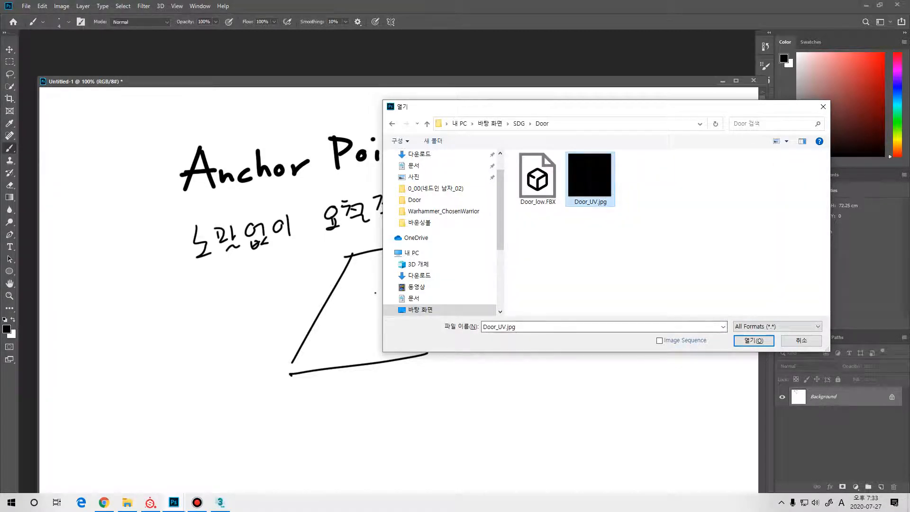
pyautogui.click(754, 341)
pyautogui.moveTo(176, 94); pyautogui.dragTo(225, 111)
pyautogui.moveTo(514, 449); pyautogui.dragTo(611, 478)
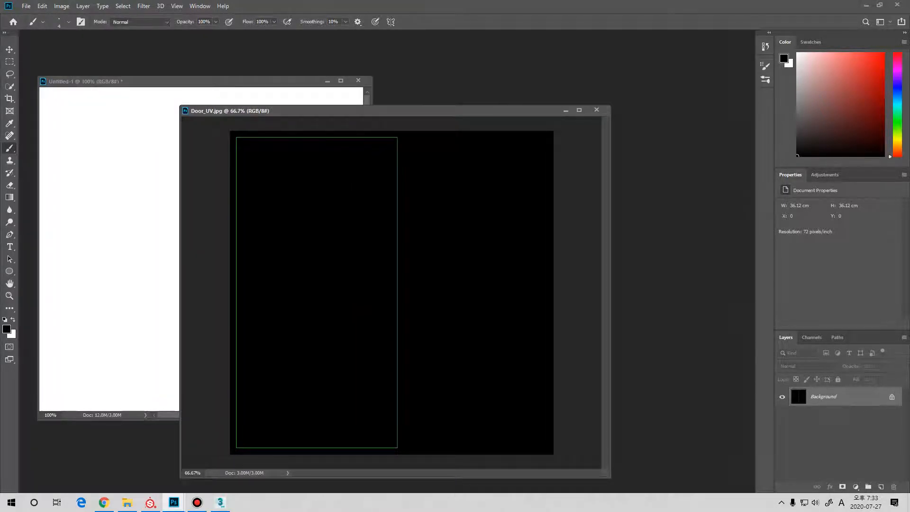
# - Convert the Background to a regular layer and place a new white-filled layer beneath it
pyautogui.click(881, 487)
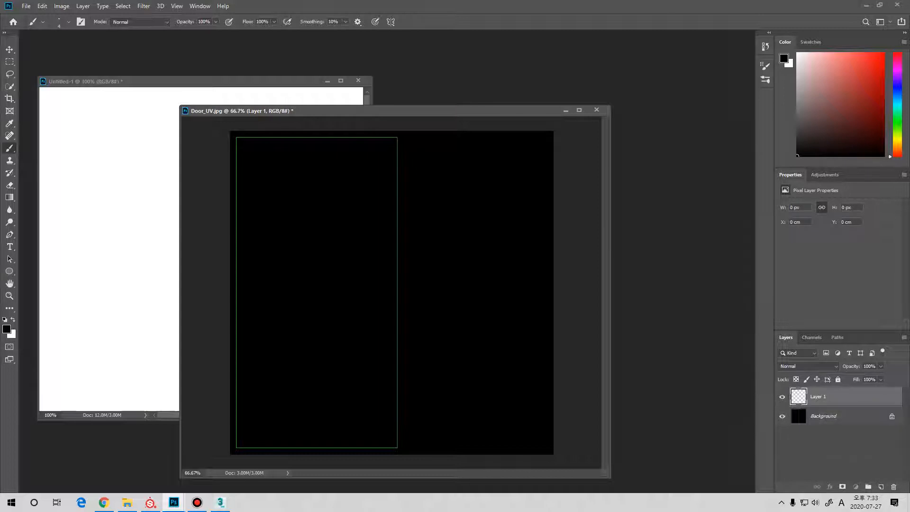
pyautogui.doubleClick(824, 416)
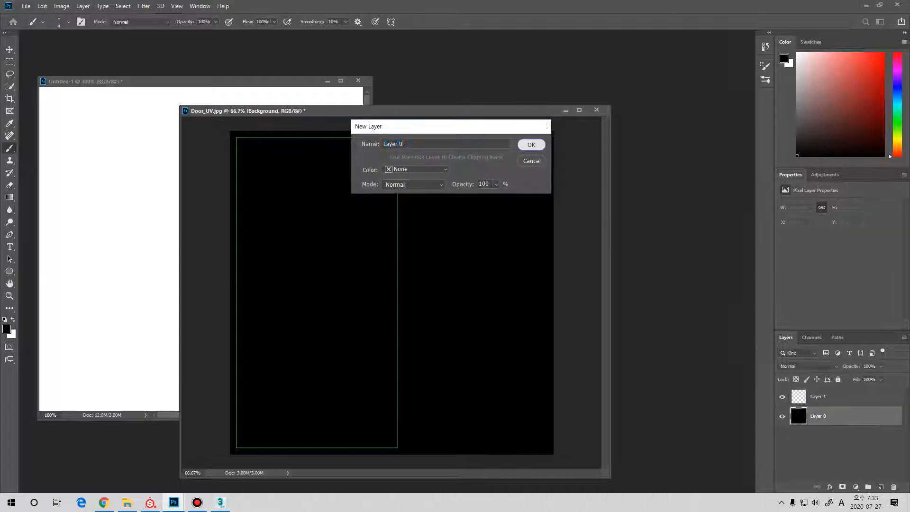
pyautogui.click(531, 144)
pyautogui.moveTo(834, 396); pyautogui.dragTo(834, 458)
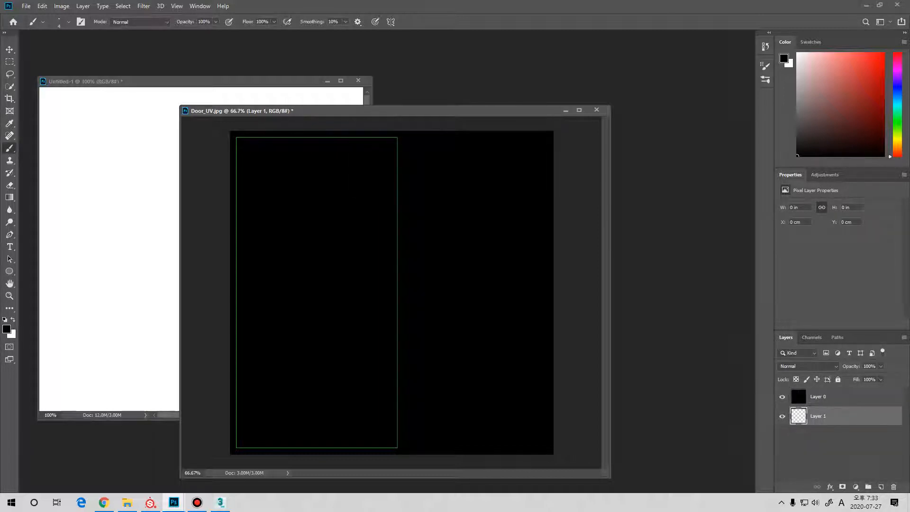
pyautogui.hotkey('ctrl', 'BackSpace')
# - Set the blend mode of the UV template layer, Layer 0, to Difference
pyautogui.click(823, 396)
pyautogui.click(809, 366)
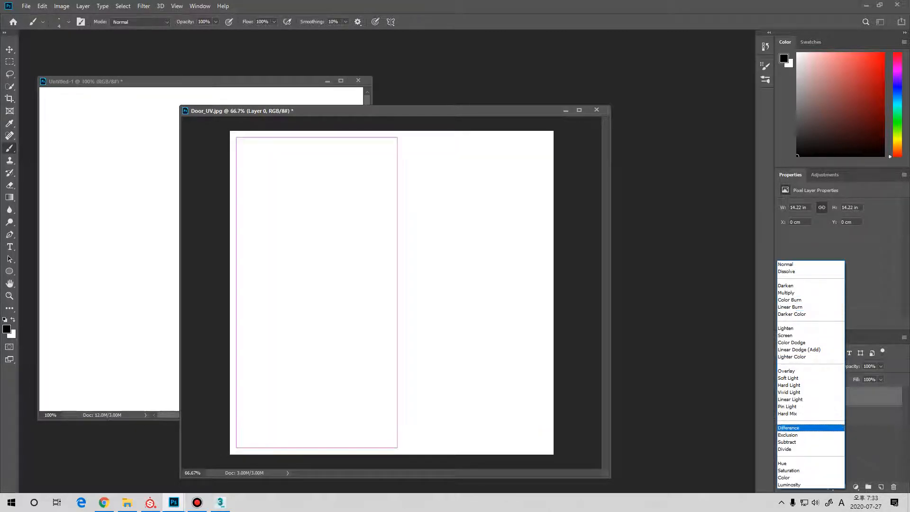
pyautogui.click(789, 427)
# - Add an empty layer above the white layer and make a rectangular selection just inside the door's UV outline
pyautogui.click(824, 416)
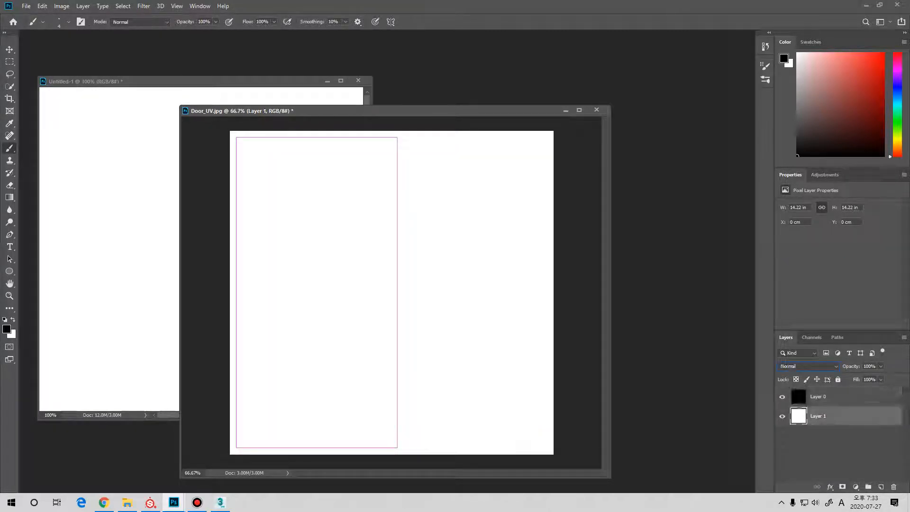
pyautogui.hotkey('ctrl', 'alt', 'shift', 'n')
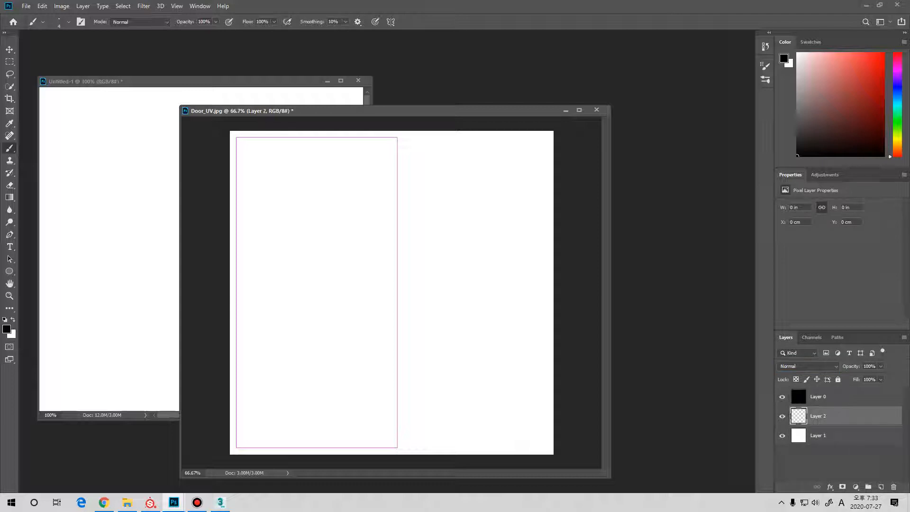
pyautogui.moveTo(240, 141); pyautogui.dragTo(305, 254)
pyautogui.hotkey('ctrl', 'z')
pyautogui.press('m')
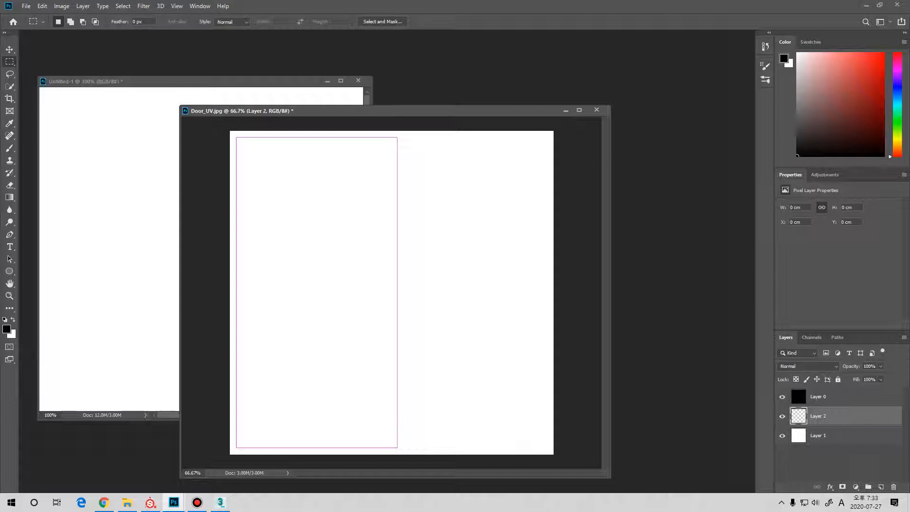
pyautogui.moveTo(240, 141); pyautogui.dragTo(394, 443)
# - Try a 4 px black stroke centred on the rectangular selection, deselect, and undo both changes
pyautogui.rightClick(394, 443)
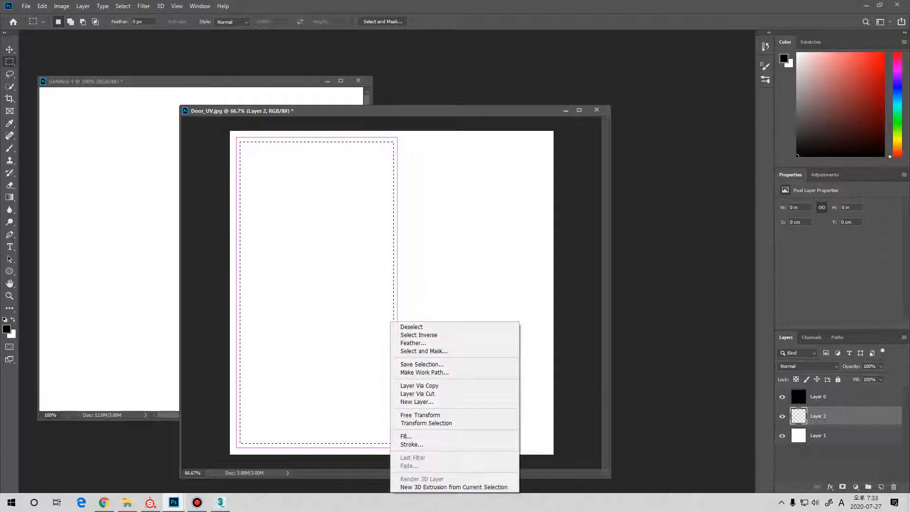
pyautogui.click(411, 444)
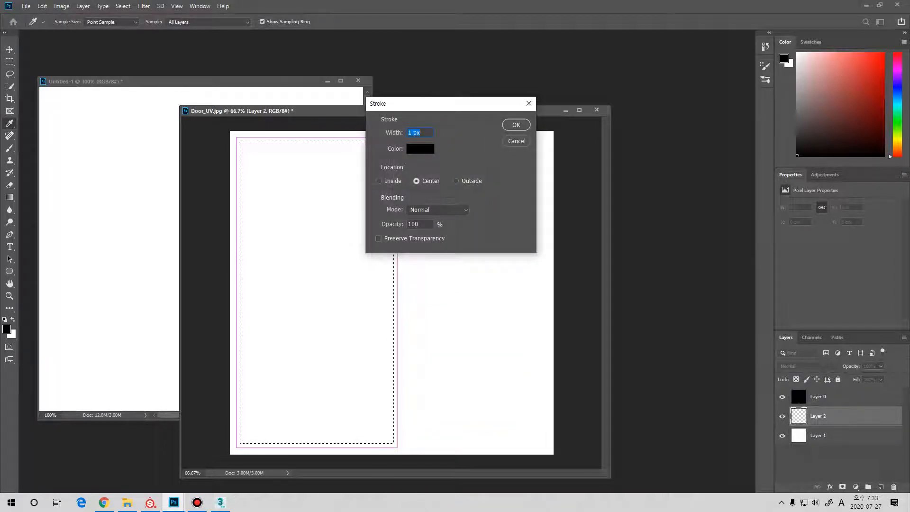
pyautogui.write('4')
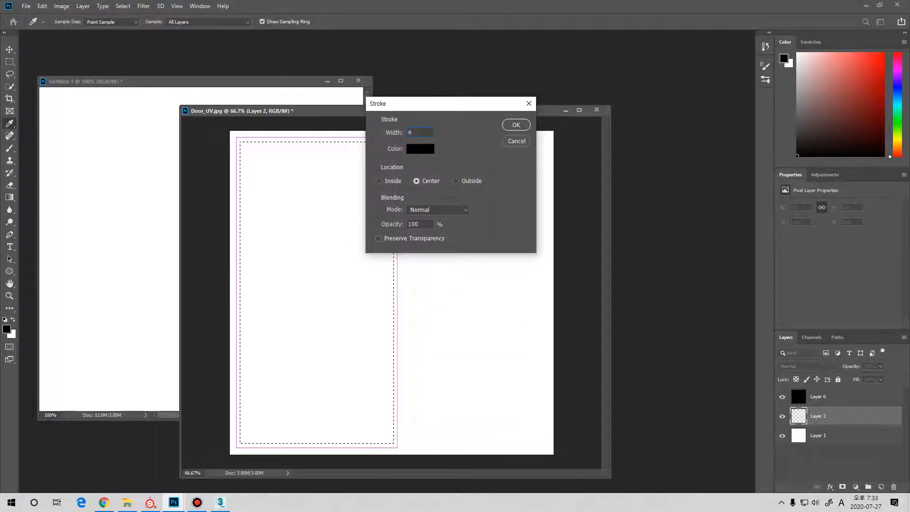
pyautogui.press('Return')
pyautogui.press('m')
pyautogui.hotkey('ctrl', 'd')
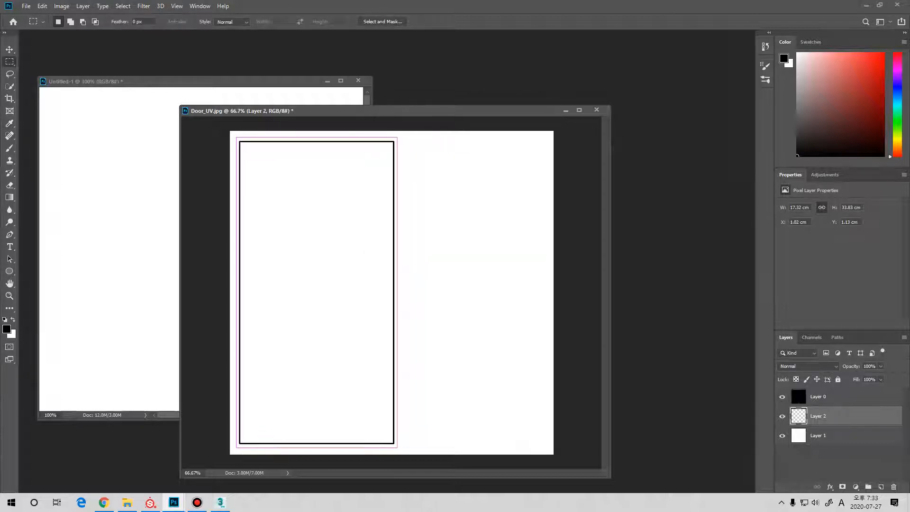
pyautogui.hotkey('ctrl', 'z')
pyautogui.hotkey('ctrl', 'z')
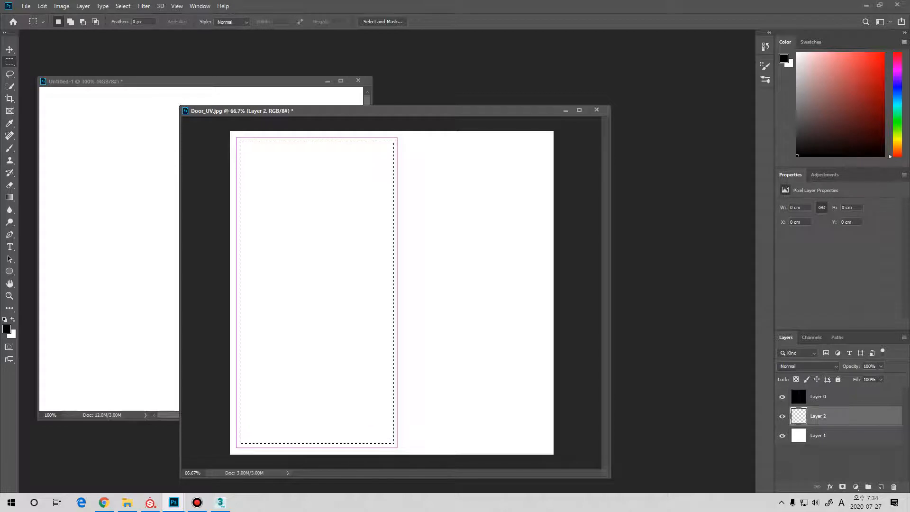
# - Stroke the rectangular selection with a 10 px black line centred on its edge
pyautogui.rightClick(359, 232)
pyautogui.click(379, 356)
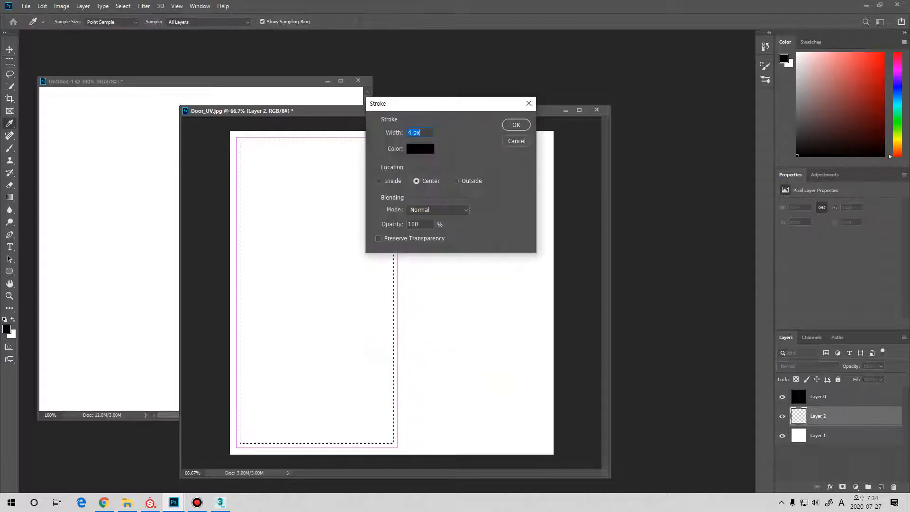
pyautogui.write('10')
pyautogui.press('Return')
pyautogui.press('m')
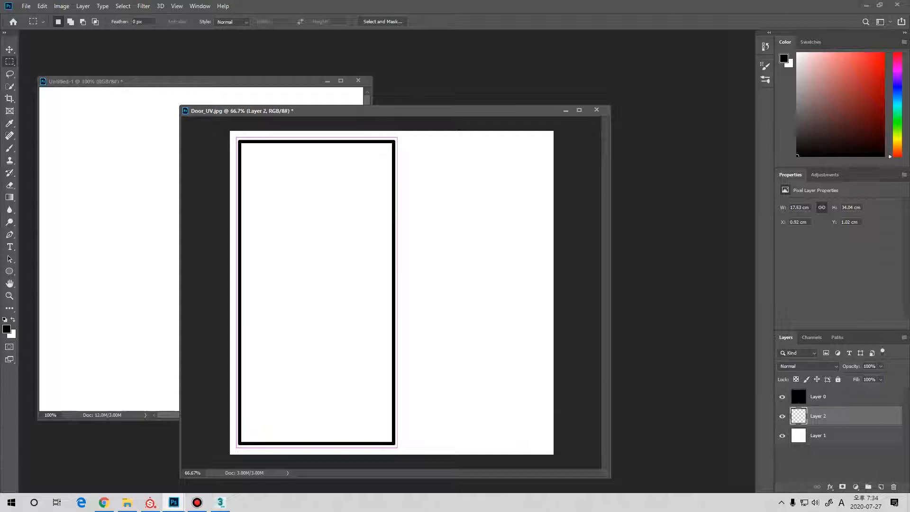
# - Select the upper-left quarter of the door outline with a rectangular marquee and add a new layer for brush work
pyautogui.press('b')
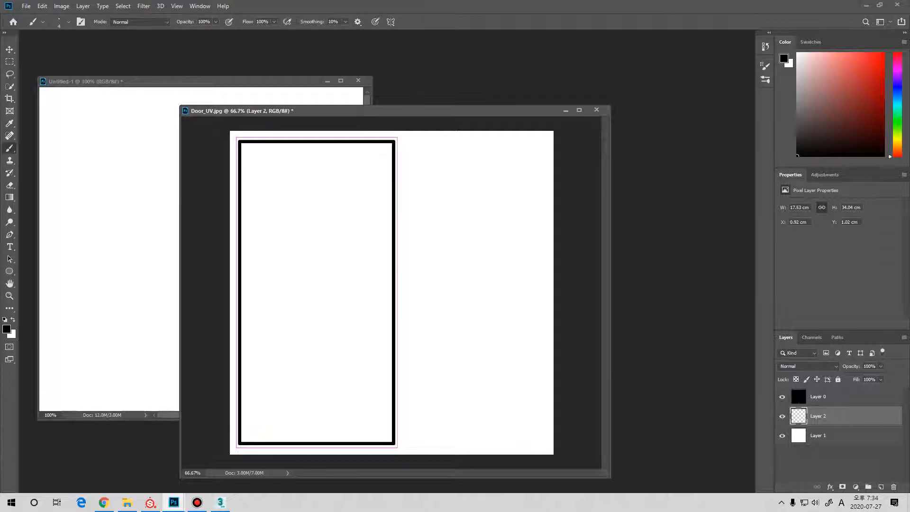
pyautogui.press('m')
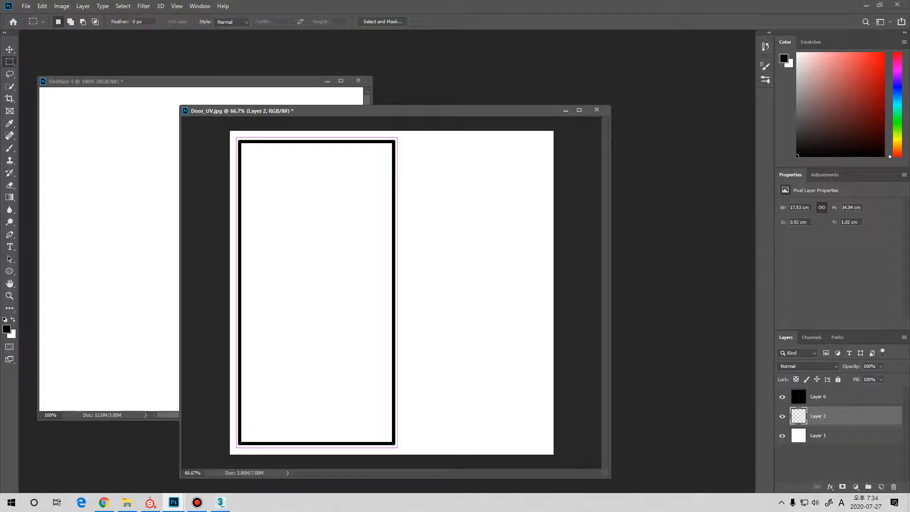
pyautogui.moveTo(237, 138); pyautogui.dragTo(320, 292)
pyautogui.click(881, 487)
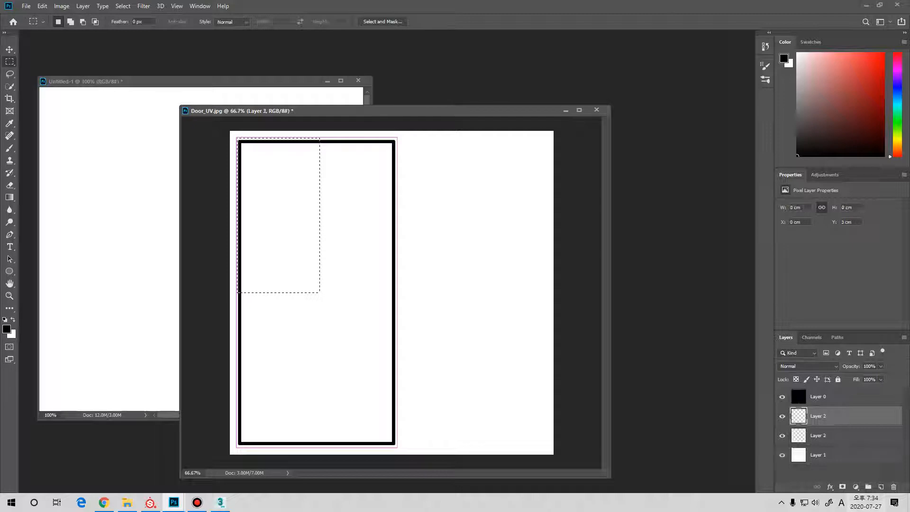
pyautogui.press('b')
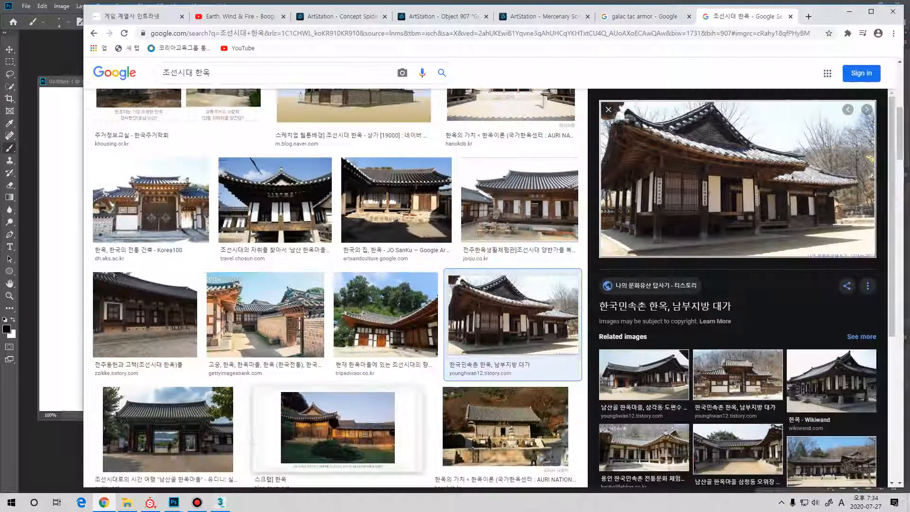
# - Switch to Chrome, examine traditional Korean house images for door lattice references, and return to Photoshop
pyautogui.click(104, 502)
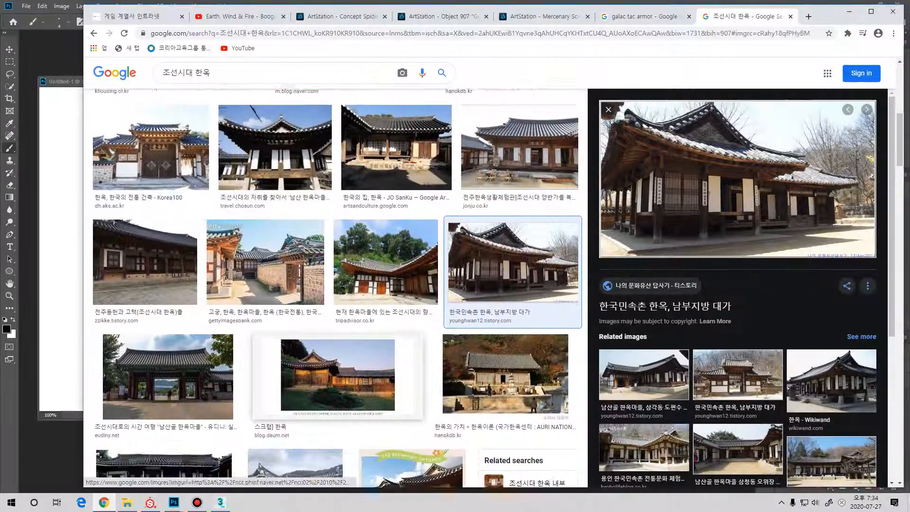
pyautogui.scroll(-8, 338, 375)
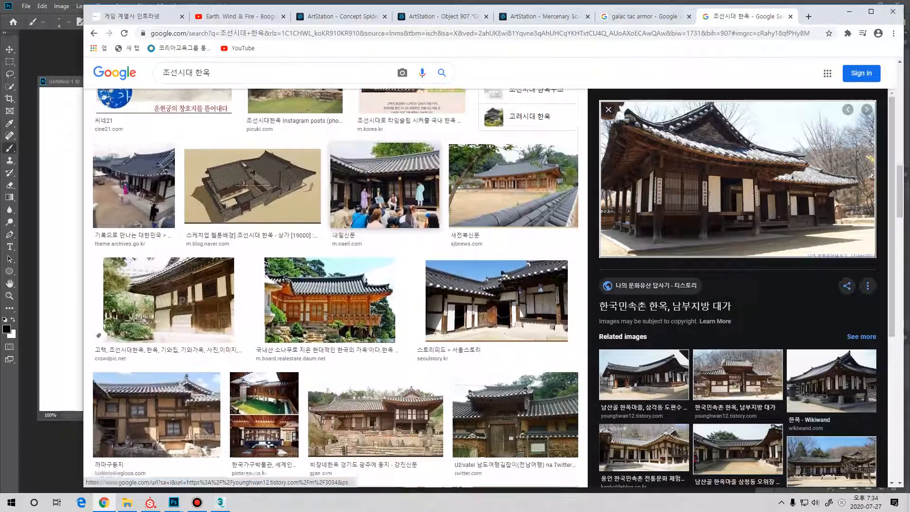
pyautogui.scroll(-7, 385, 266)
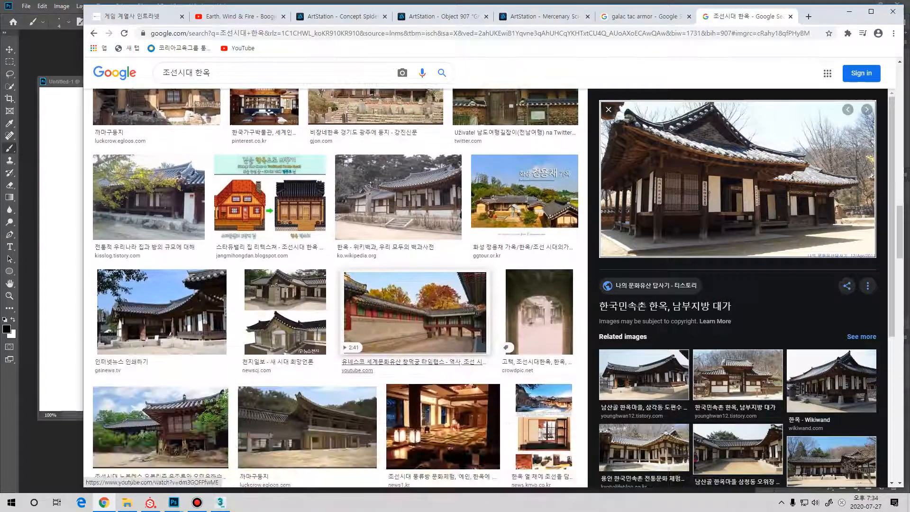
pyautogui.scroll(-10, 398, 282)
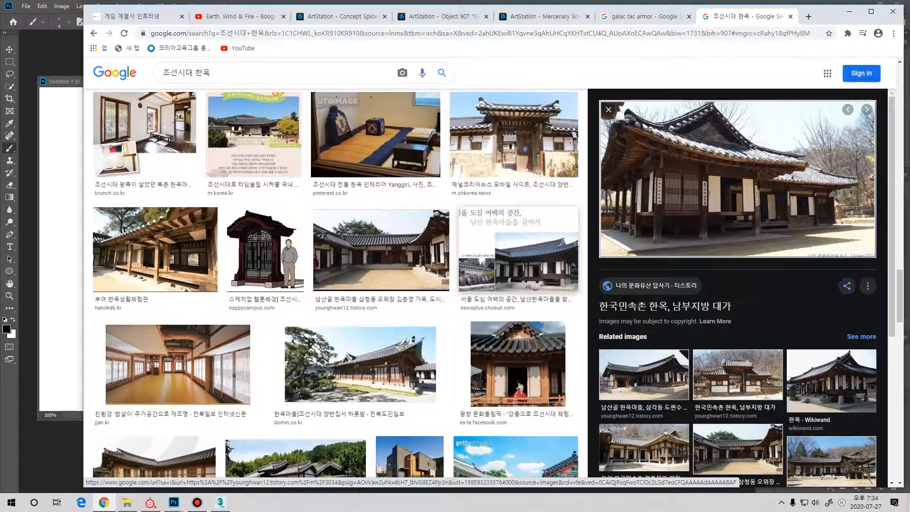
pyautogui.click(178, 370)
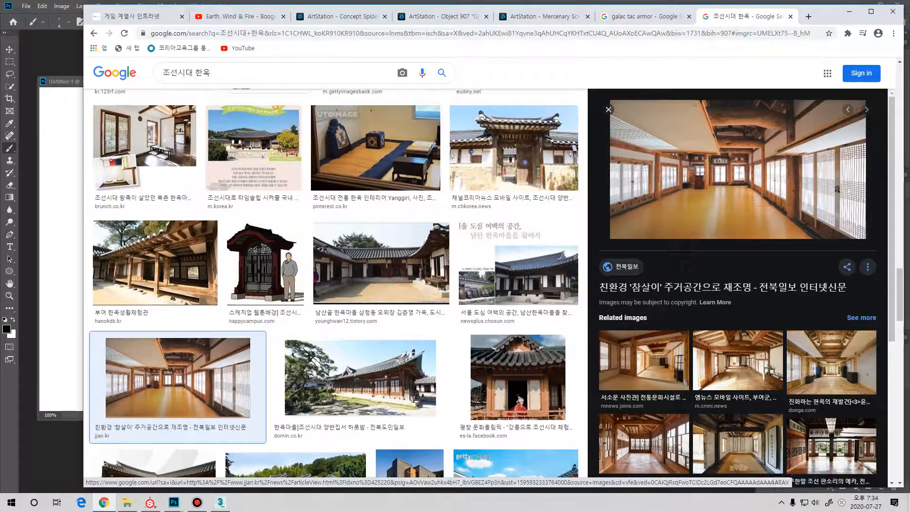
pyautogui.scroll(-4, 737, 284)
pyautogui.click(643, 255)
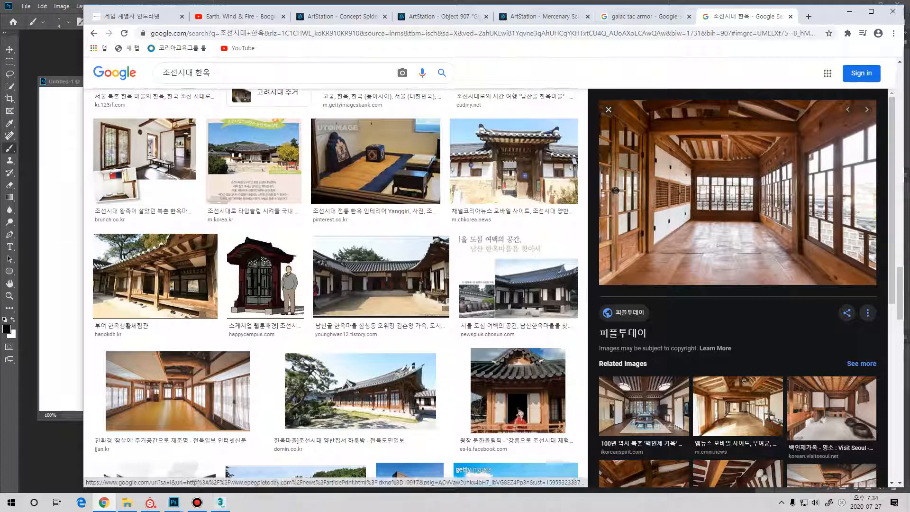
pyautogui.hotkey('alt', 'Tab')
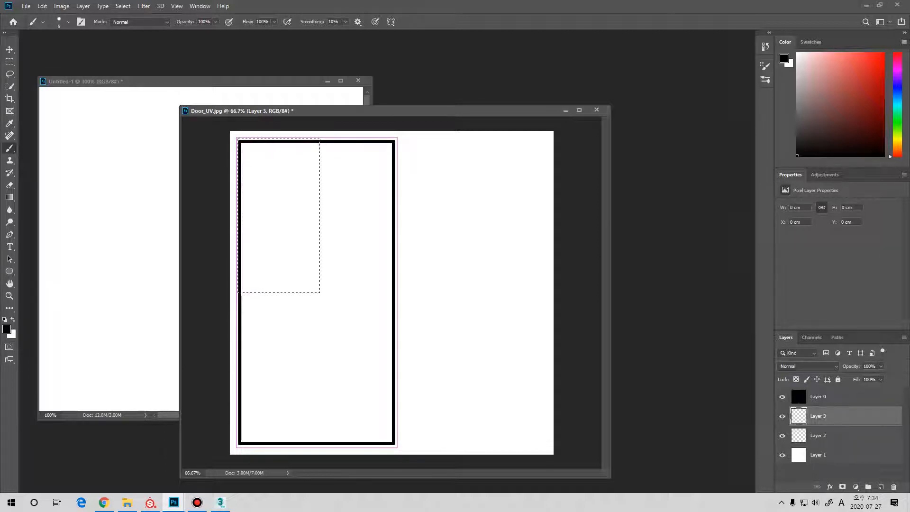
# - Paint straight black lines along the selection's right and bottom edges, plus a horizontal bar with a vertical divider below it
pyautogui.click(318, 142)
pyautogui.keyDown('shift'); pyautogui.moveTo(318, 288); pyautogui.dragTo(318, 292); pyautogui.keyUp('shift')
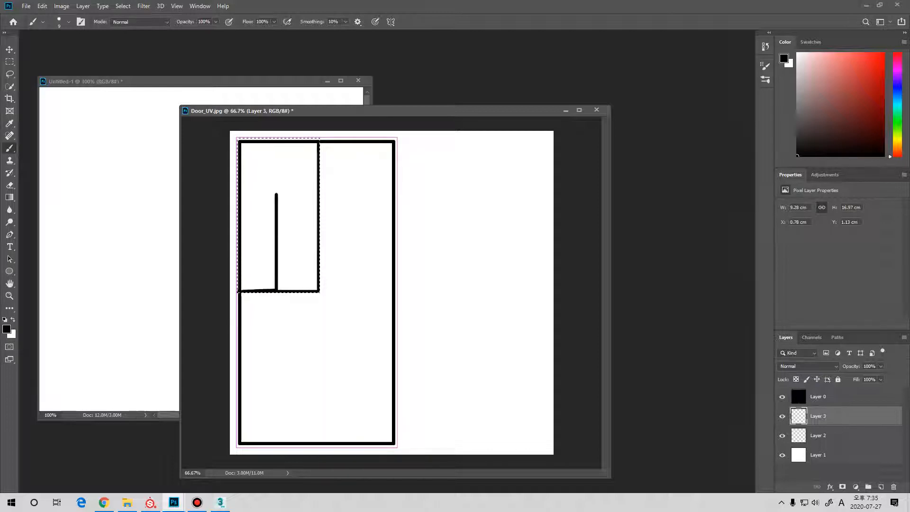
pyautogui.hotkey('ctrl', 'z')
pyautogui.keyDown('shift'); pyautogui.moveTo(274, 265); pyautogui.dragTo(275, 291); pyautogui.keyUp('shift')
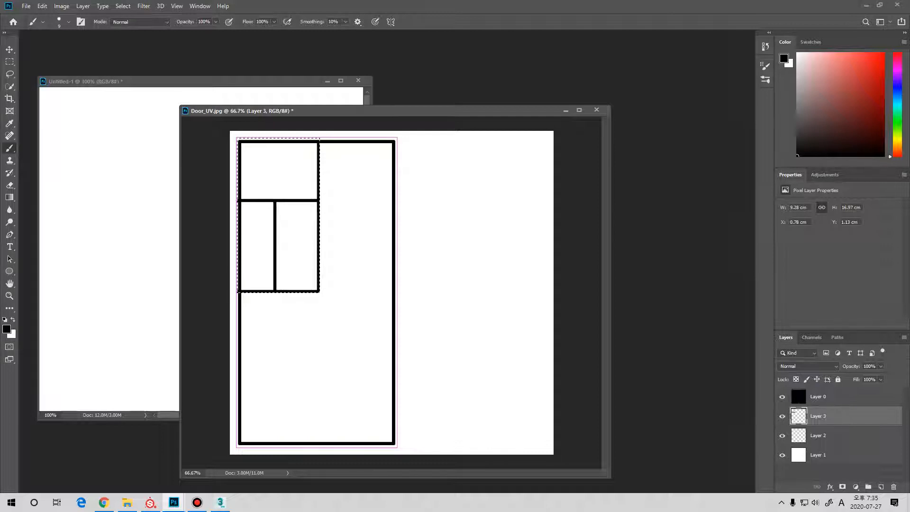
# - Undo the last brush stroke, paint a straight horizontal bar halfway down the narrow cell beside the door's left edge, and clear the selection
pyautogui.hotkey('ctrl', 'z')
pyautogui.moveTo(274, 247); pyautogui.dragTo(252, 247)
pyautogui.hotkey('ctrl', 'd')
pyautogui.press('v')
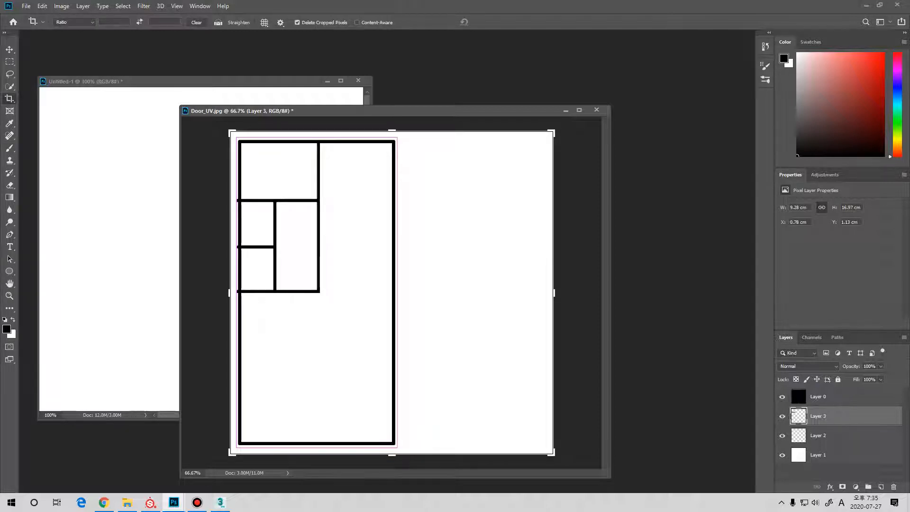
pyautogui.hotkey('ctrl', 't')
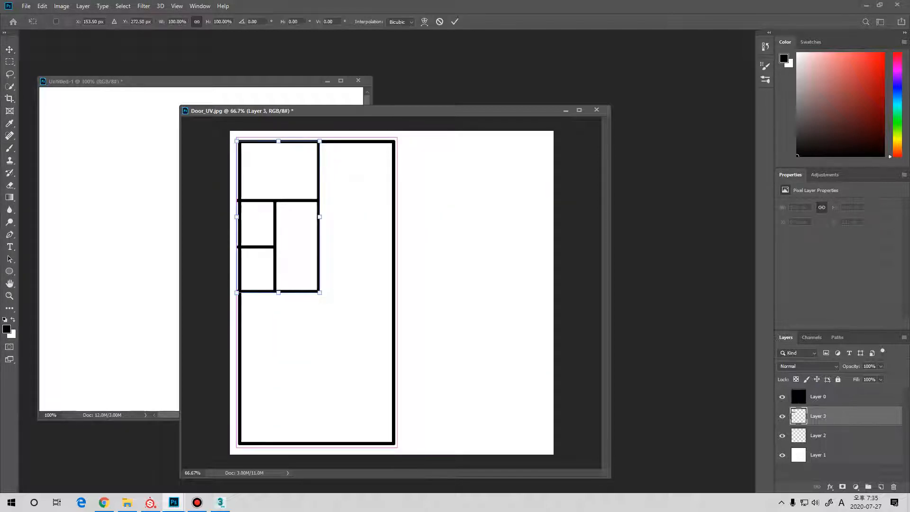
pyautogui.rightClick(304, 243)
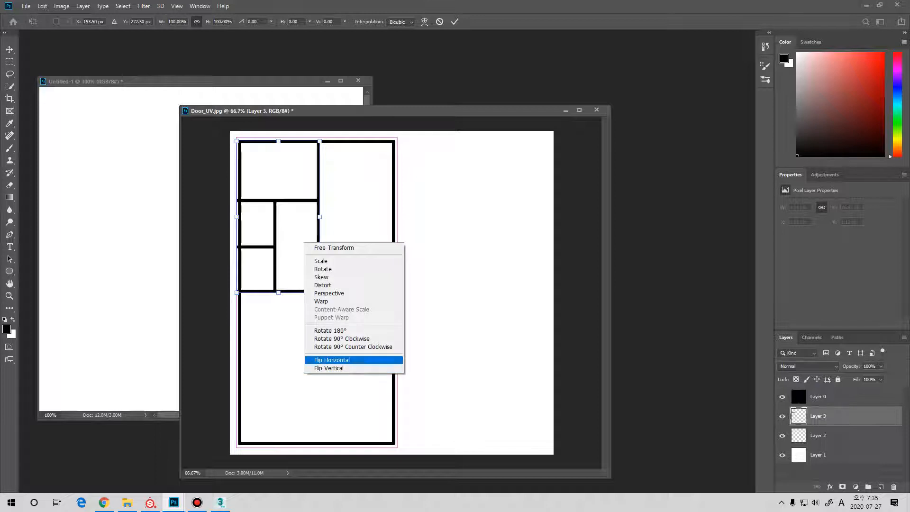
pyautogui.click(331, 360)
pyautogui.moveTo(322, 216); pyautogui.dragTo(401, 219)
pyautogui.press('Escape')
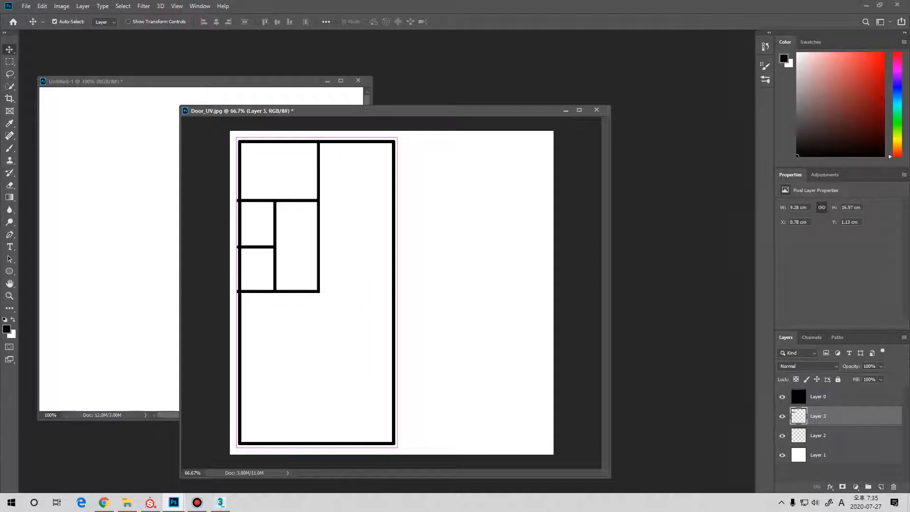
pyautogui.press('ctrl')
pyautogui.hotkey('ctrl', 'u')
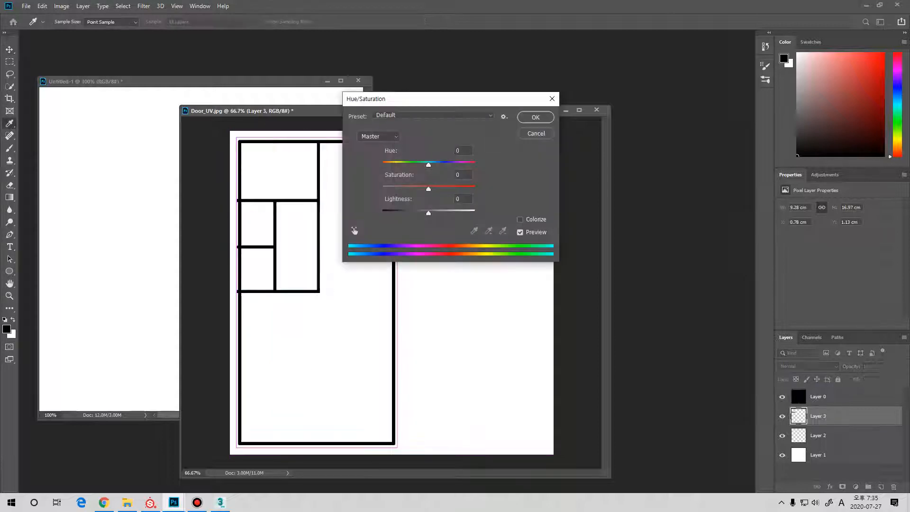
pyautogui.press('Escape')
# - Mirror a duplicate of the lattice quarter horizontally into the door's upper-right quarter and merge it with the original layer
pyautogui.hotkey('ctrl', 'j')
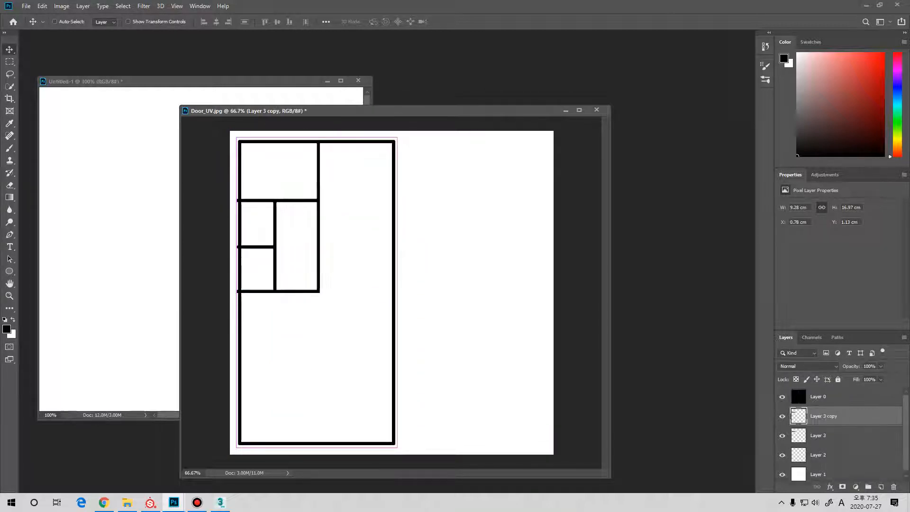
pyautogui.hotkey('ctrl', 't')
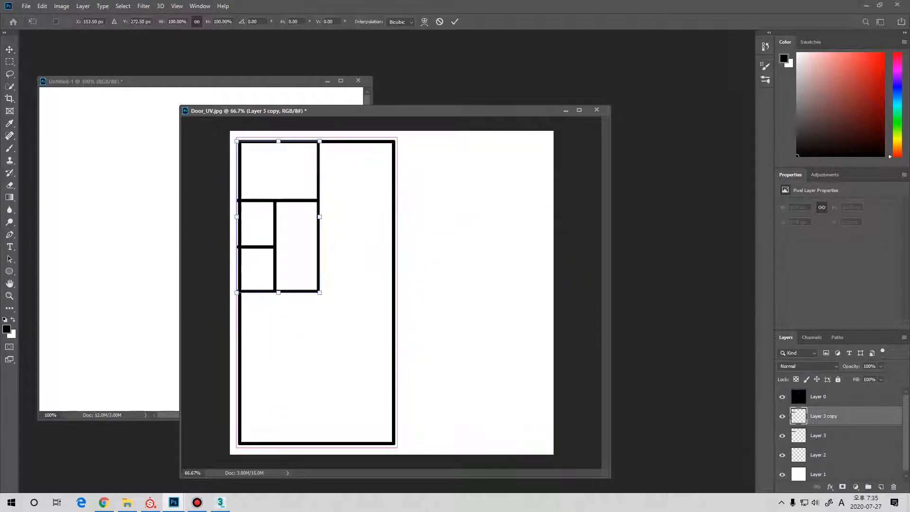
pyautogui.rightClick(294, 231)
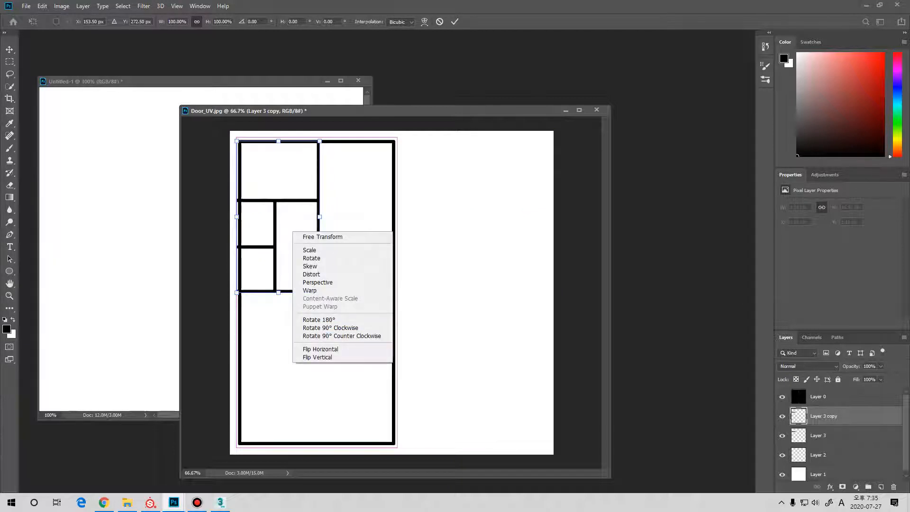
pyautogui.click(315, 348)
pyautogui.moveTo(303, 185); pyautogui.dragTo(379, 185)
pyautogui.press('Right')
pyautogui.press('Right')
pyautogui.press('Right')
pyautogui.press('Right')
pyautogui.press('Right')
pyautogui.press('Right')
pyautogui.press('Right')
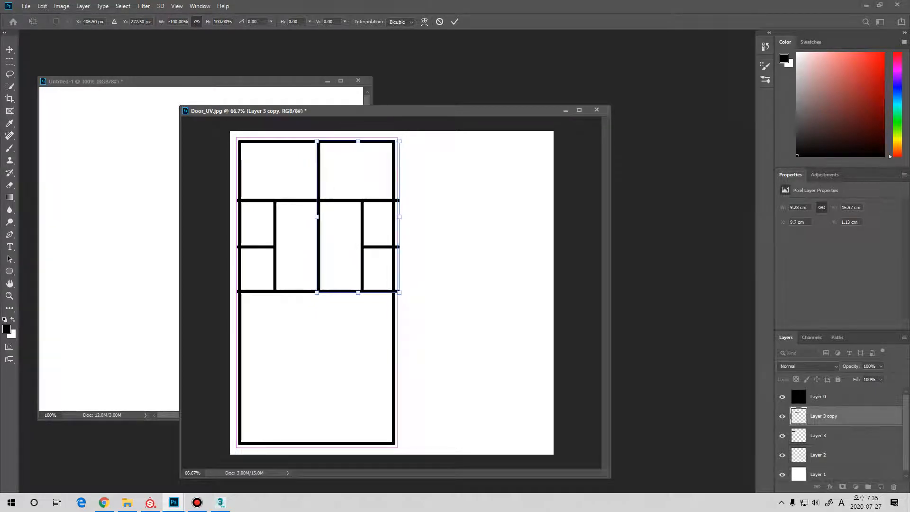
pyautogui.press('Right')
pyautogui.press('Right')
pyautogui.press('Return')
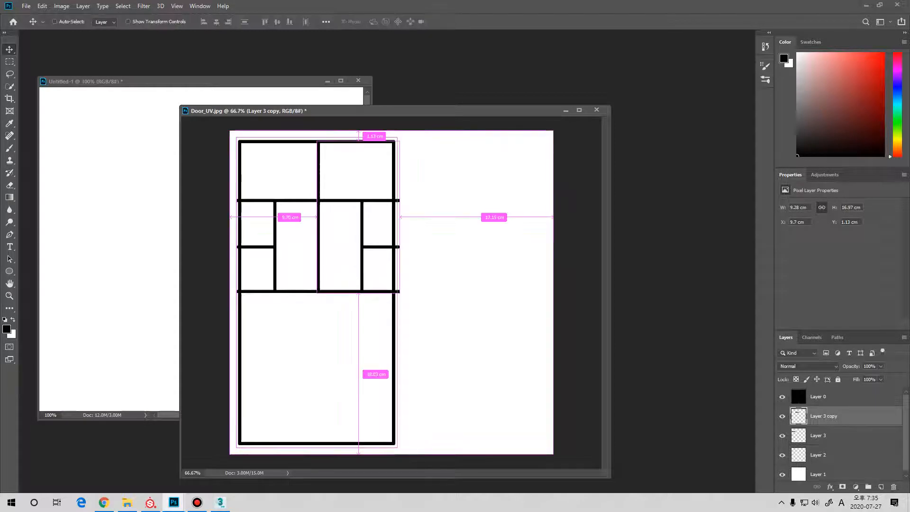
pyautogui.hotkey('ctrl', 'e')
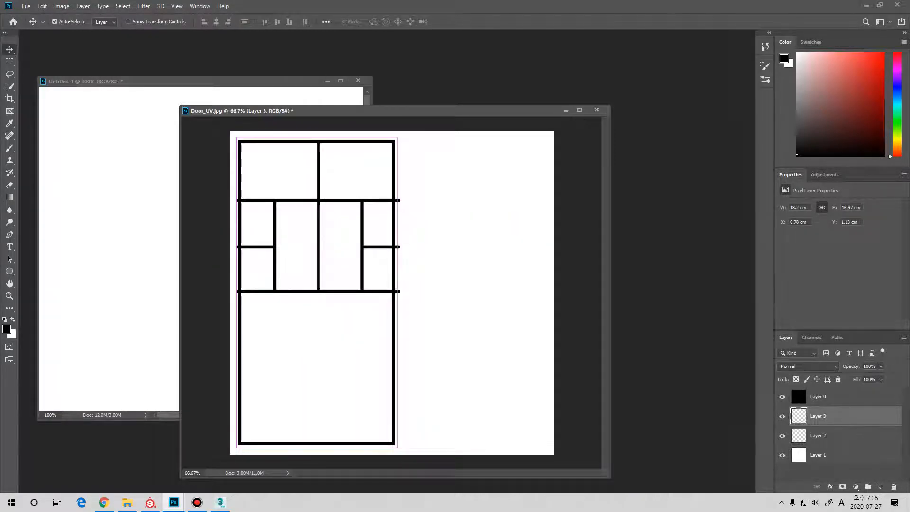
# - Duplicate the upper lattice half, flip the copy vertically, and place it over the lower half so the middle bars overlap
pyautogui.hotkey('ctrl', 'j')
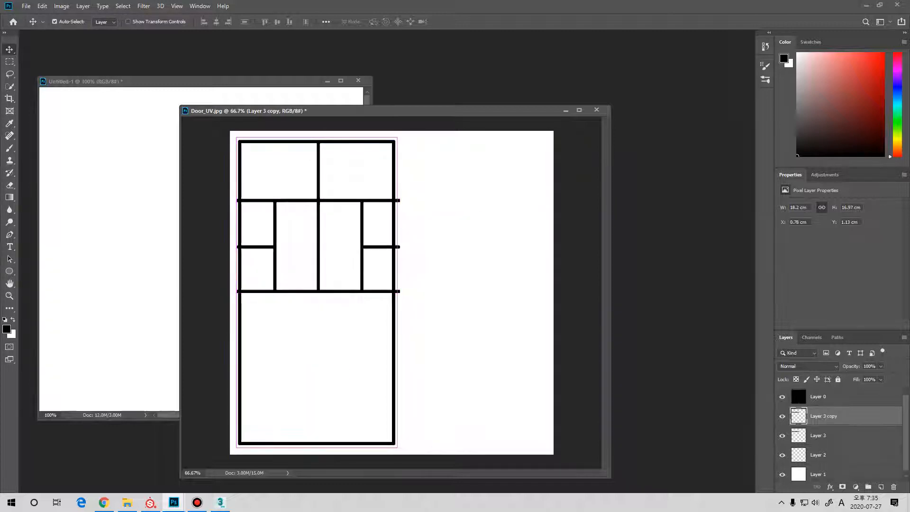
pyautogui.hotkey('ctrl', 't')
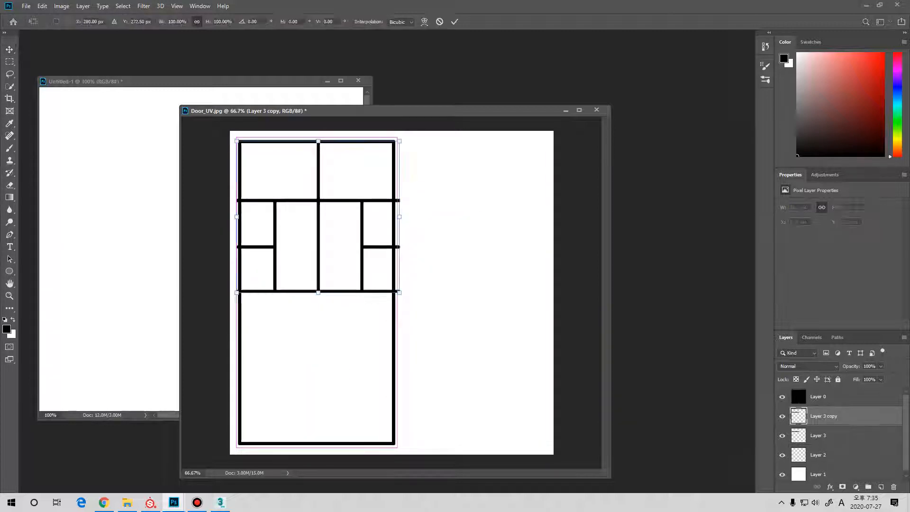
pyautogui.rightClick(346, 232)
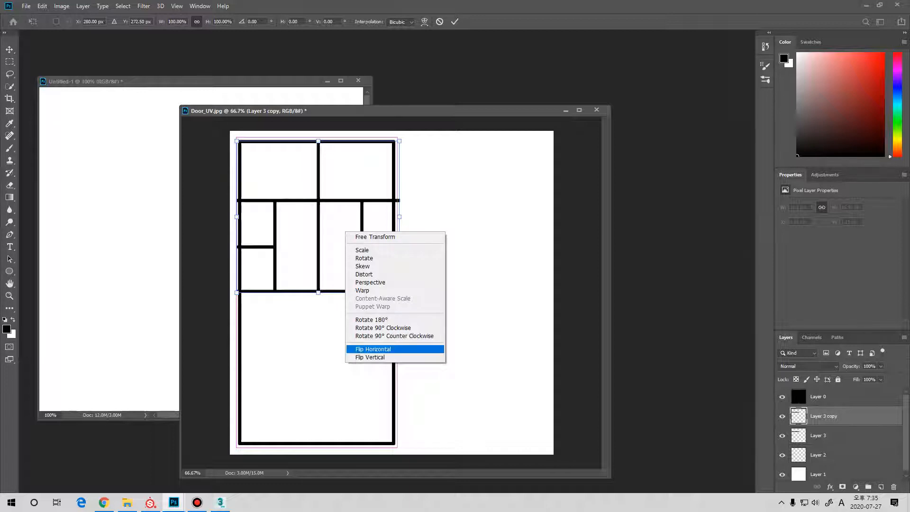
pyautogui.click(370, 357)
pyautogui.moveTo(353, 183); pyautogui.dragTo(353, 335)
pyautogui.press('Up')
pyautogui.press('Up')
pyautogui.press('Up')
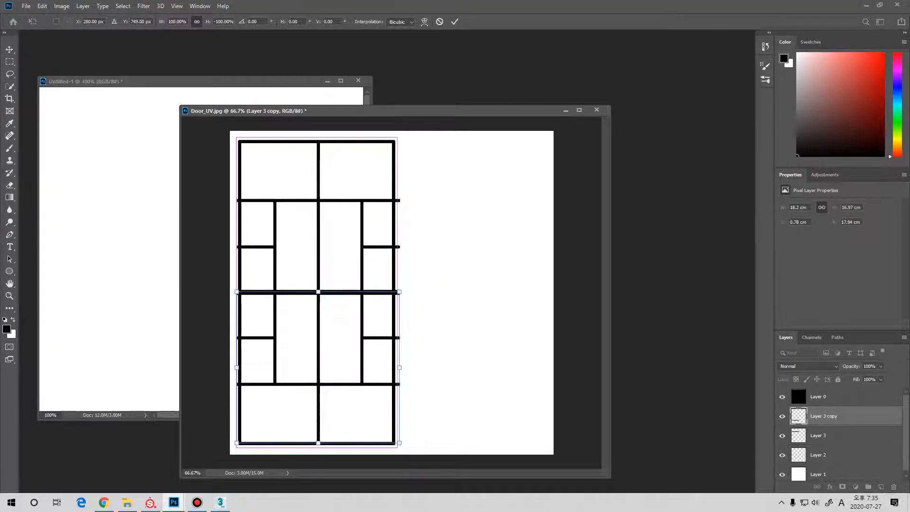
pyautogui.press('Up')
pyautogui.press('Up')
pyautogui.press('Up')
pyautogui.press('Up')
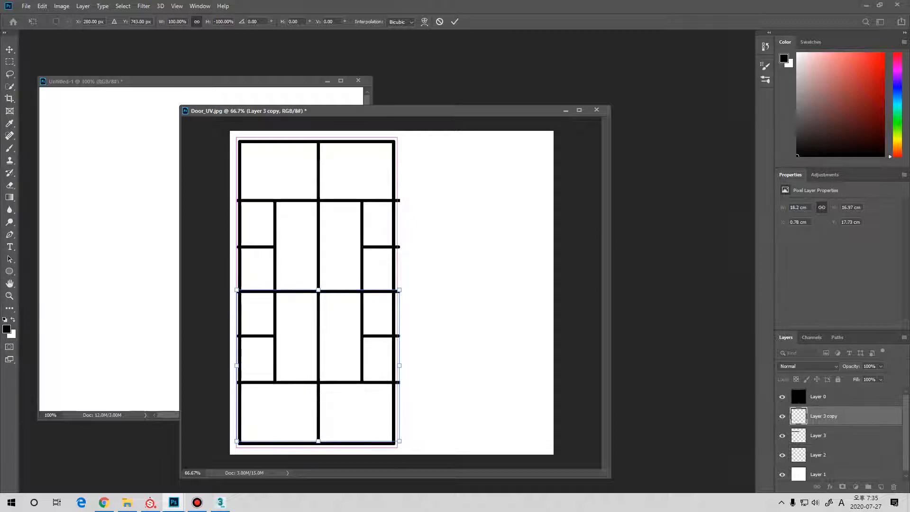
pyautogui.press('Return')
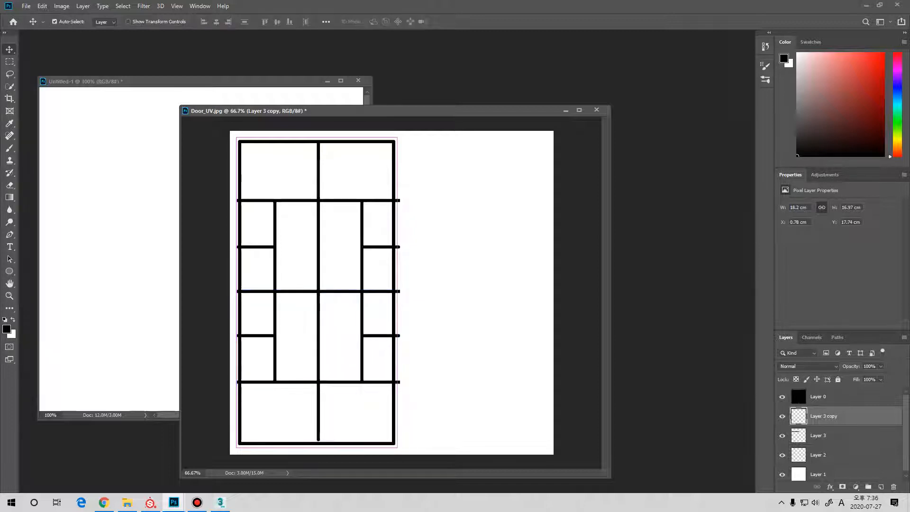
# - Nudge the flipped lattice copy down to meet the outline's bottom edge and merge it with the upper lattice layer
pyautogui.press('Down')
pyautogui.press('Down')
pyautogui.press('Down')
pyautogui.press('Down')
pyautogui.press('Down')
pyautogui.press('Left')
pyautogui.press('Left')
pyautogui.press('Left')
pyautogui.press('Left')
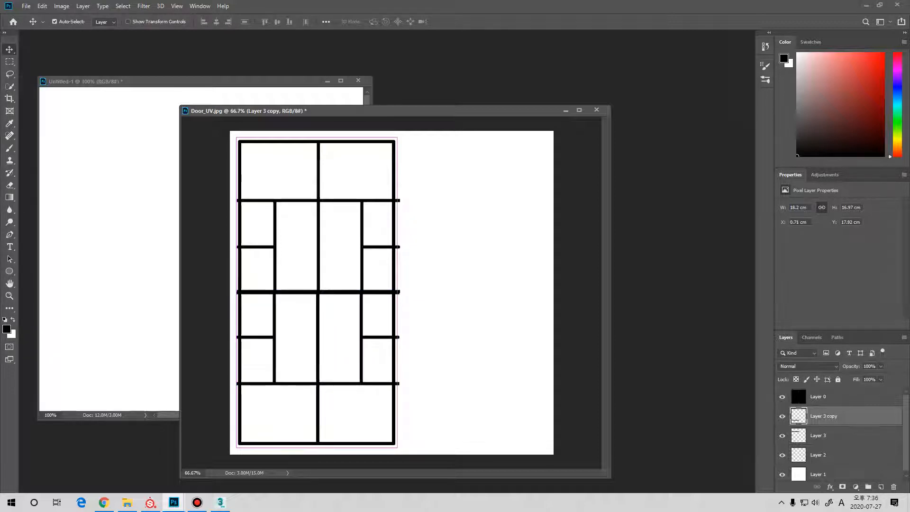
pyautogui.press('Right')
pyautogui.press('Right')
pyautogui.press('Right')
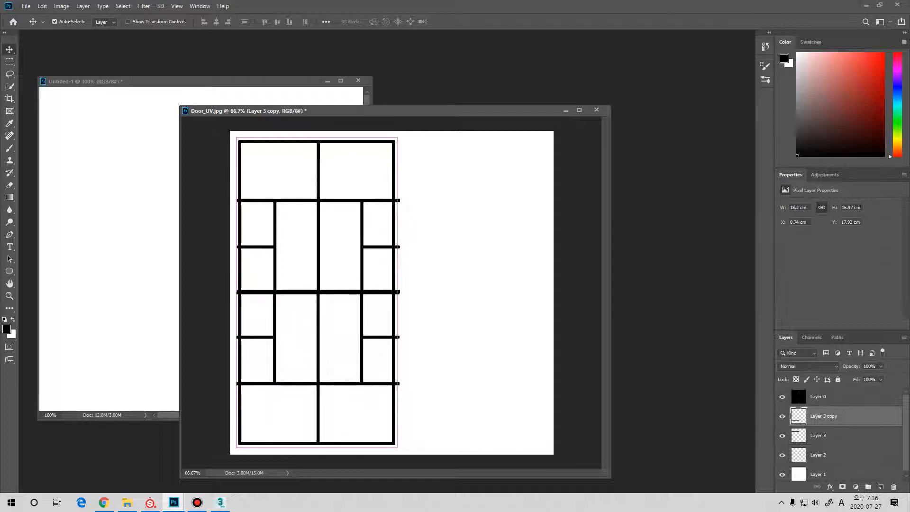
pyautogui.hotkey('ctrl', 'e')
# - Shift the merged lattice slightly left and delete the bar ends overhanging both sides of the door outline
pyautogui.press('Left')
pyautogui.press('Left')
pyautogui.press('Left')
pyautogui.press('Left')
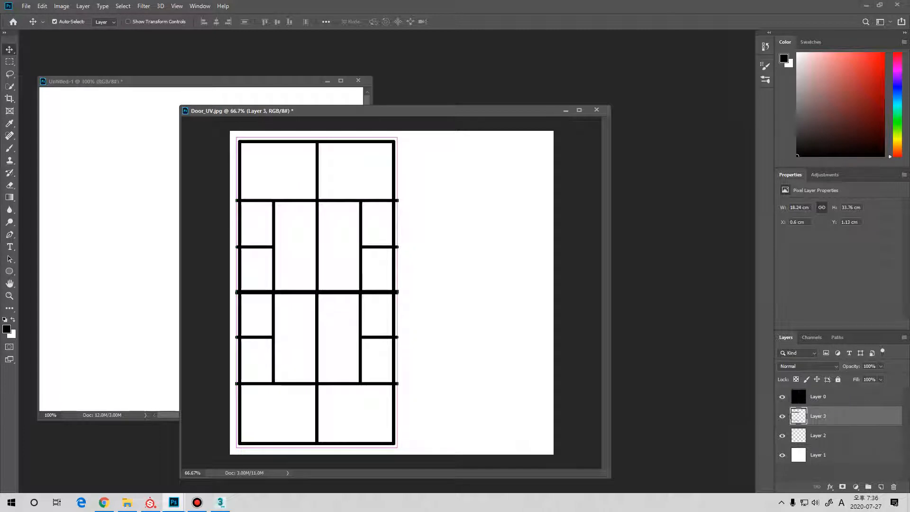
pyautogui.press('m')
pyautogui.moveTo(451, 135); pyautogui.dragTo(392, 453)
pyautogui.press('Delete')
pyautogui.hotkey('ctrl', 'd')
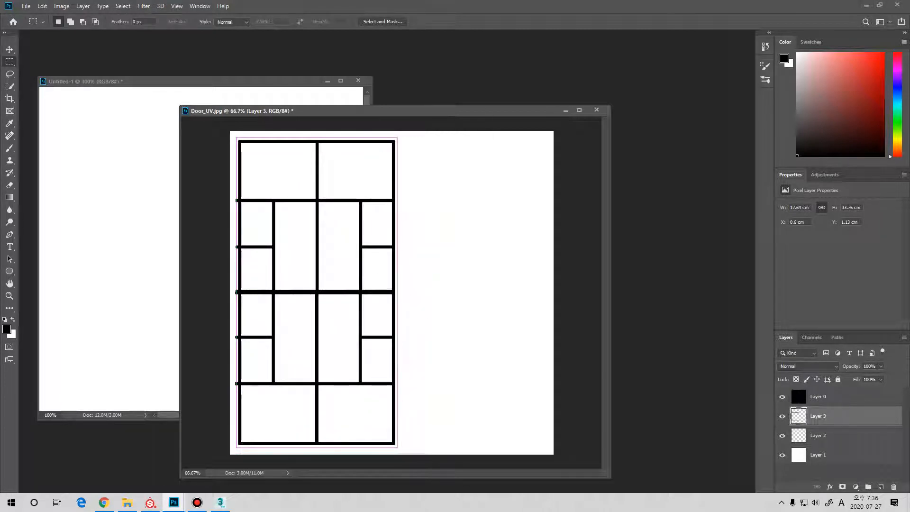
pyautogui.moveTo(230, 131); pyautogui.dragTo(240, 454)
pyautogui.press('Delete')
pyautogui.hotkey('ctrl', 'd')
# - Try a freehand stroke and straight vertical and horizontal brush strokes in the empty area beside the door, undoing each one
pyautogui.press('b')
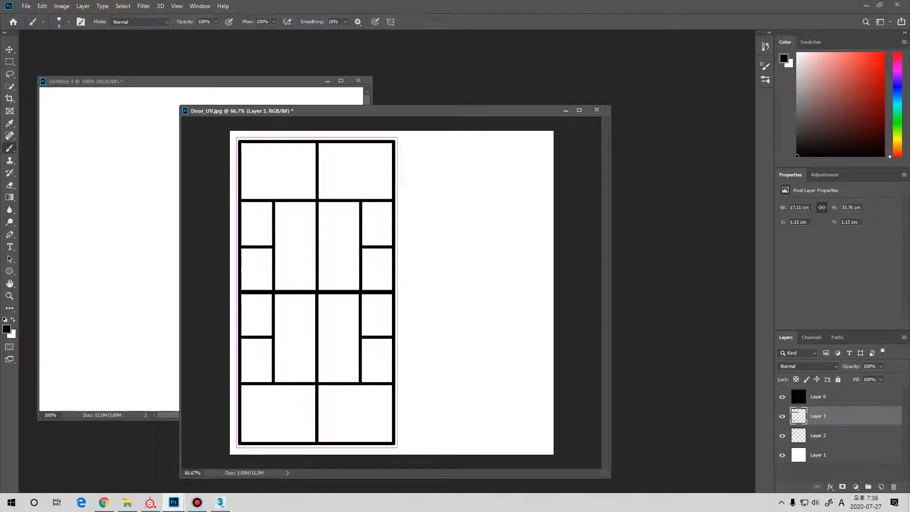
pyautogui.moveTo(454, 175); pyautogui.dragTo(495, 294)
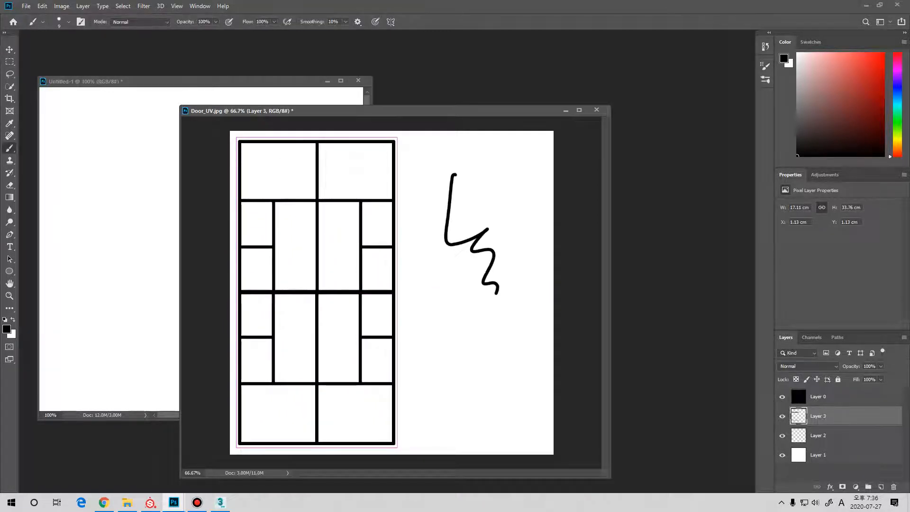
pyautogui.hotkey('ctrl', 'z')
pyautogui.keyDown('shift'); pyautogui.moveTo(468, 163); pyautogui.dragTo(467, 418); pyautogui.keyUp('shift')
pyautogui.hotkey('ctrl', 'z')
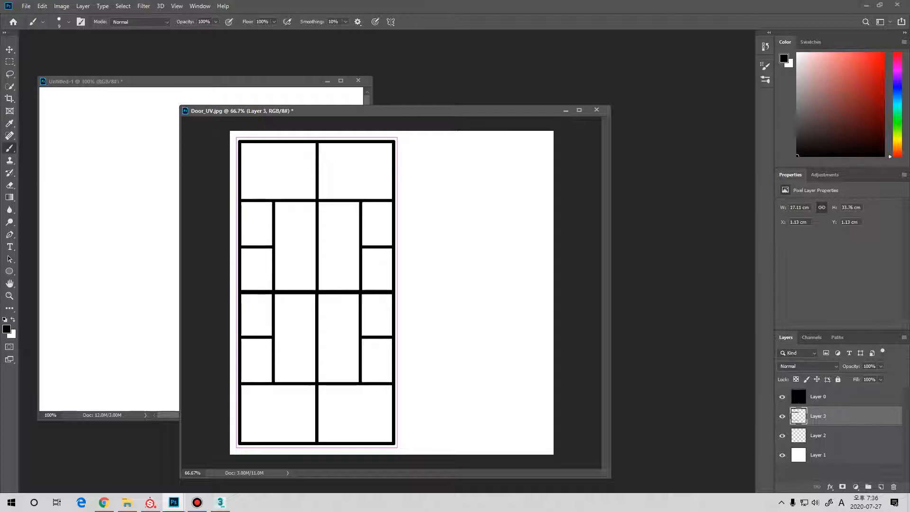
pyautogui.keyDown('shift'); pyautogui.moveTo(424, 193); pyautogui.dragTo(541, 193); pyautogui.keyUp('shift')
pyautogui.hotkey('ctrl', 'z')
# - Merge the lattice and outline layers with the white background layer and invert the merged layer's colours
pyautogui.keyDown('shift'); pyautogui.click(818, 456); pyautogui.keyUp('shift')
pyautogui.hotkey('ctrl', 'e')
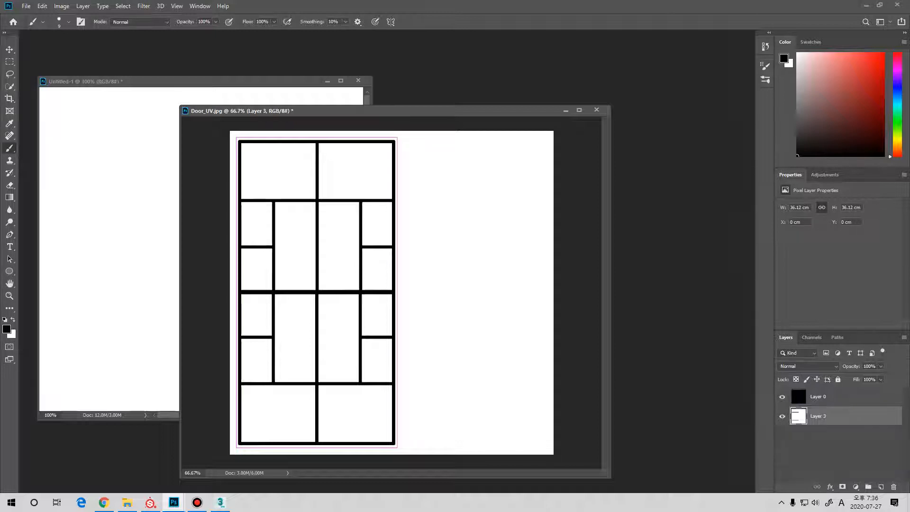
pyautogui.hotkey('ctrl', 'i')
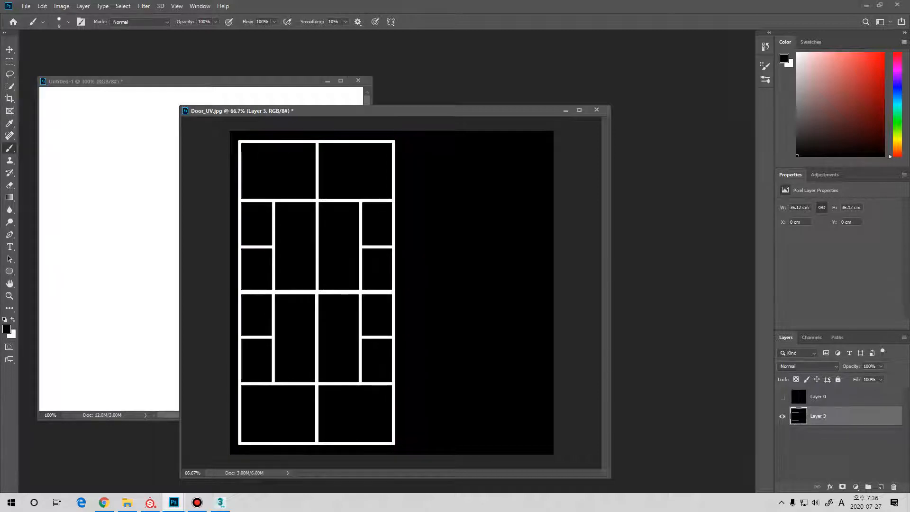
# - Save a JPEG copy of the inverted pattern as Door_Pattern.jpg in the Door folder with quality 8
pyautogui.hotkey('ctrl', 'shift', 's')
pyautogui.click(634, 318)
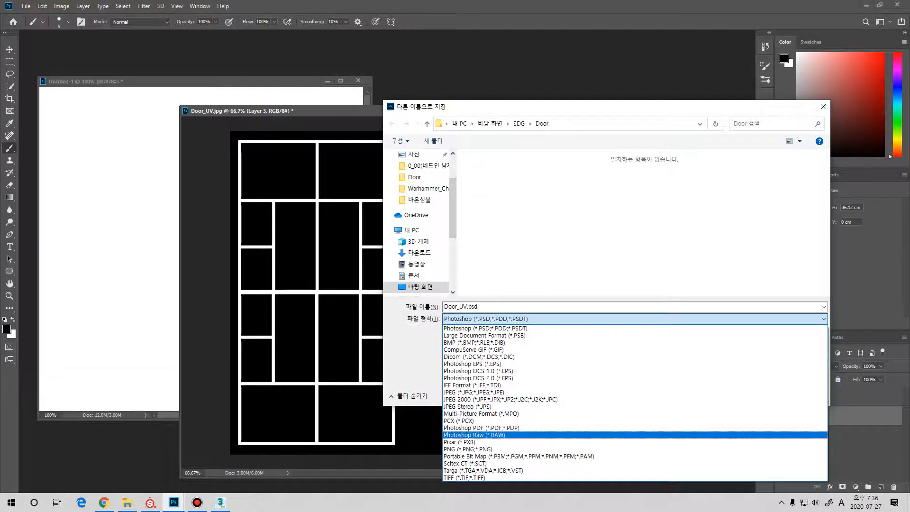
pyautogui.press('Up')
pyautogui.press('Return')
pyautogui.hotkey('shift', 'Tab')
pyautogui.press('End')
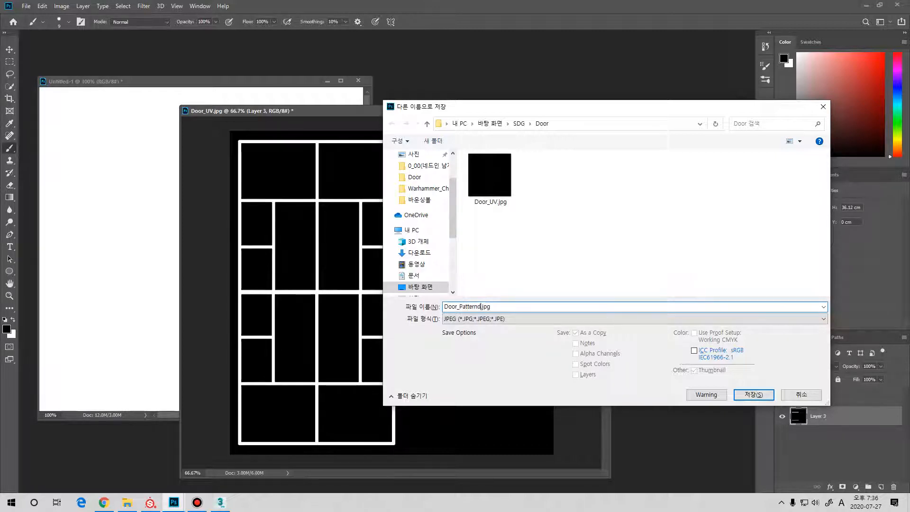
pyautogui.press('BackSpace')
pyautogui.press('Return')
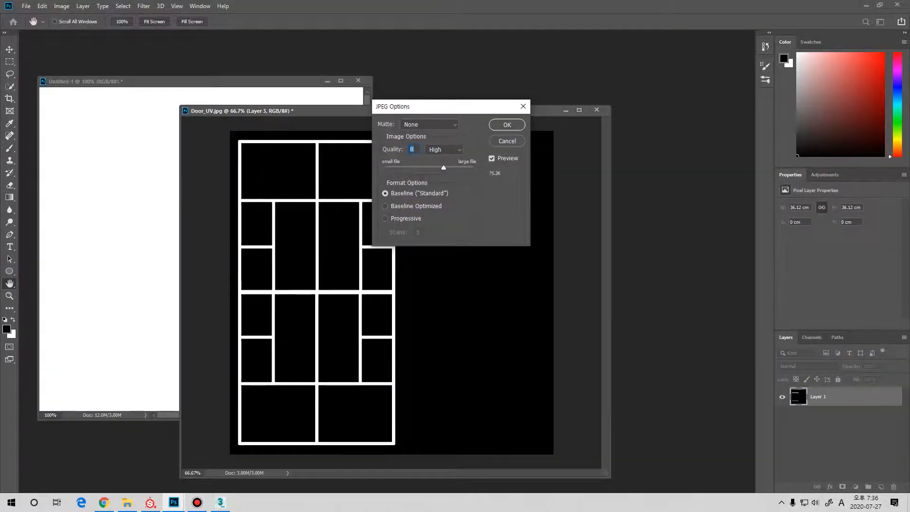
pyautogui.press('Return')
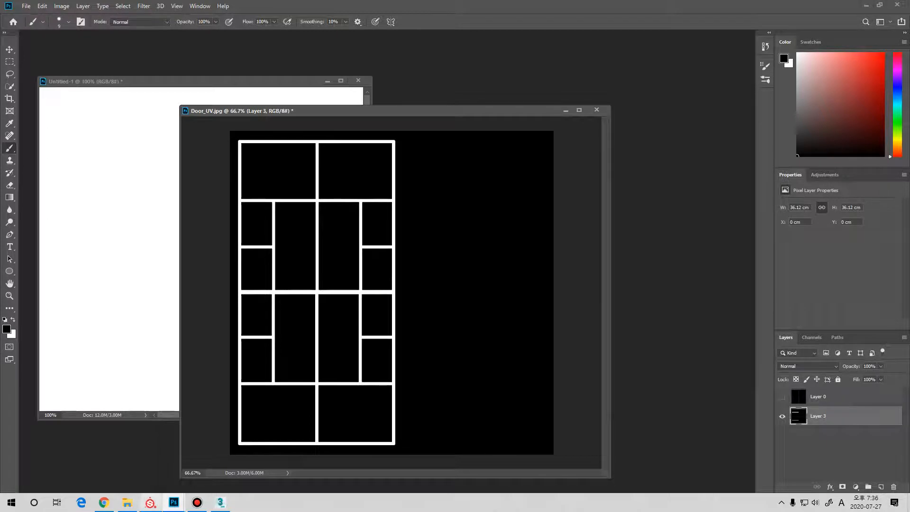
# - Switch to Substance Painter and show the Textures category in the shelf
pyautogui.click(151, 503)
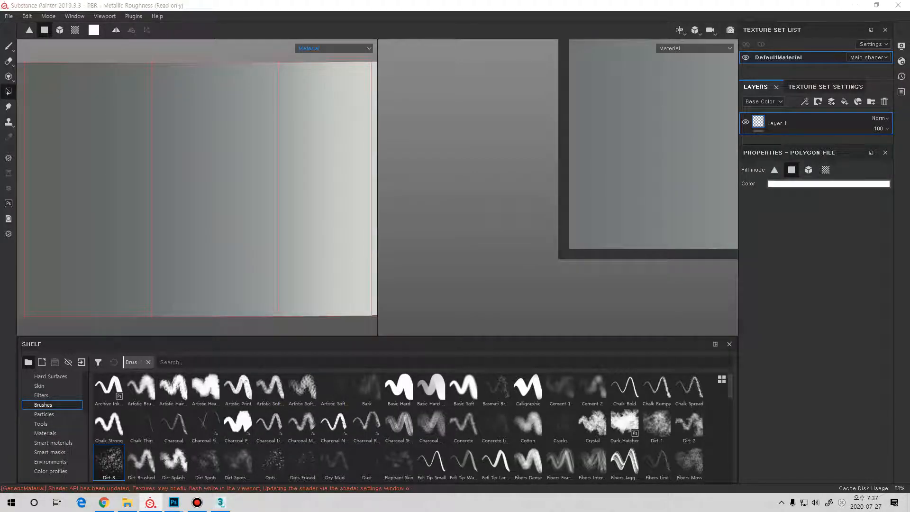
pyautogui.scroll(2, 53, 426)
pyautogui.click(44, 386)
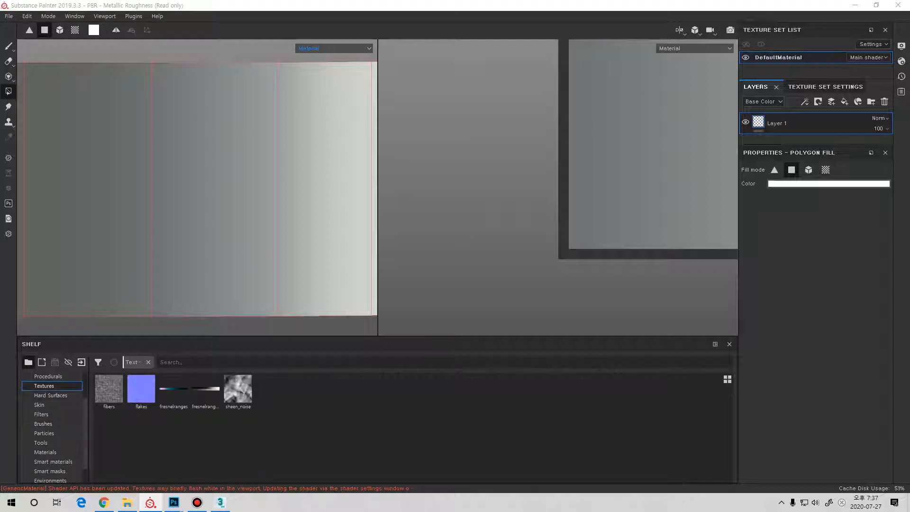
# - Bring Door_Pattern.jpg from the desktop's SDG > Door folder into the Substance Painter shelf for import
pyautogui.click(127, 503)
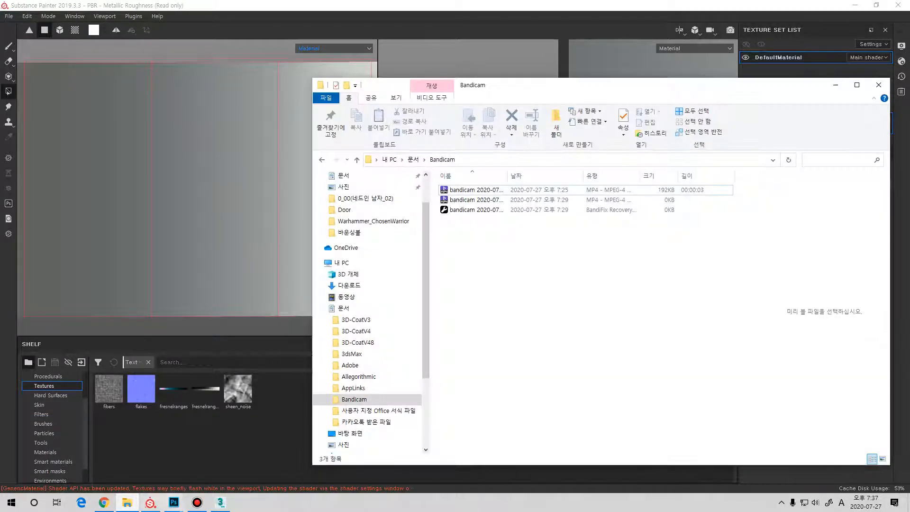
pyautogui.scroll(3, 365, 285)
pyautogui.click(350, 194)
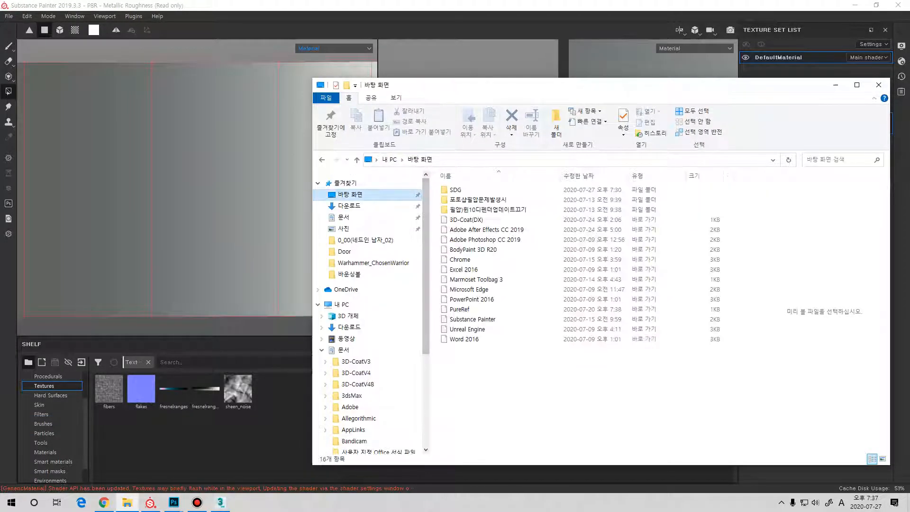
pyautogui.doubleClick(455, 190)
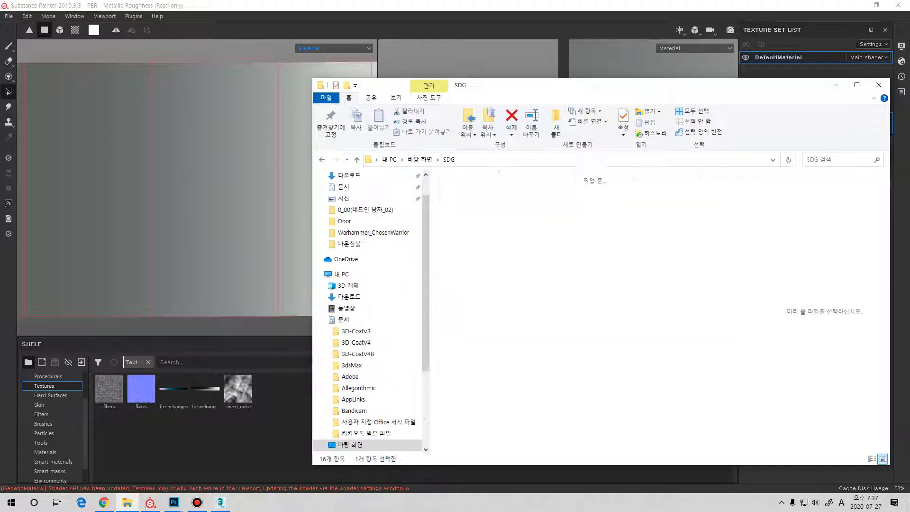
pyautogui.doubleClick(570, 199)
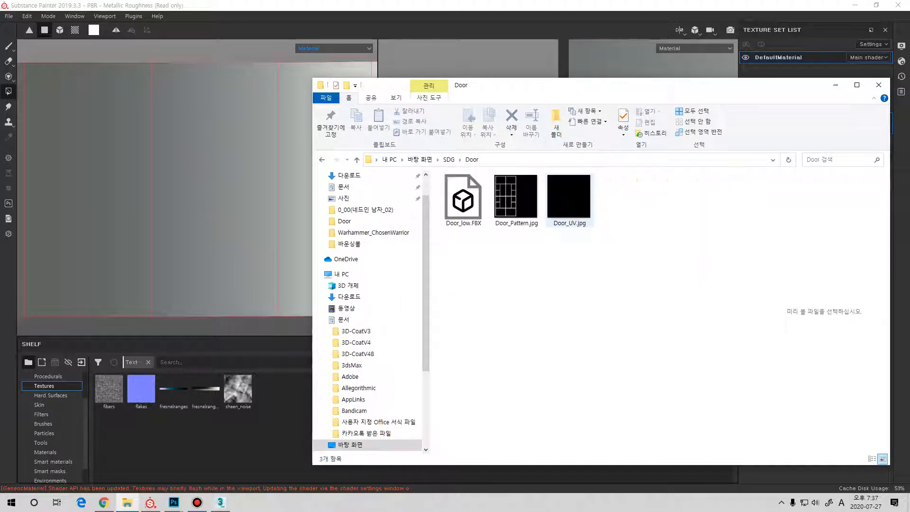
pyautogui.click(516, 200)
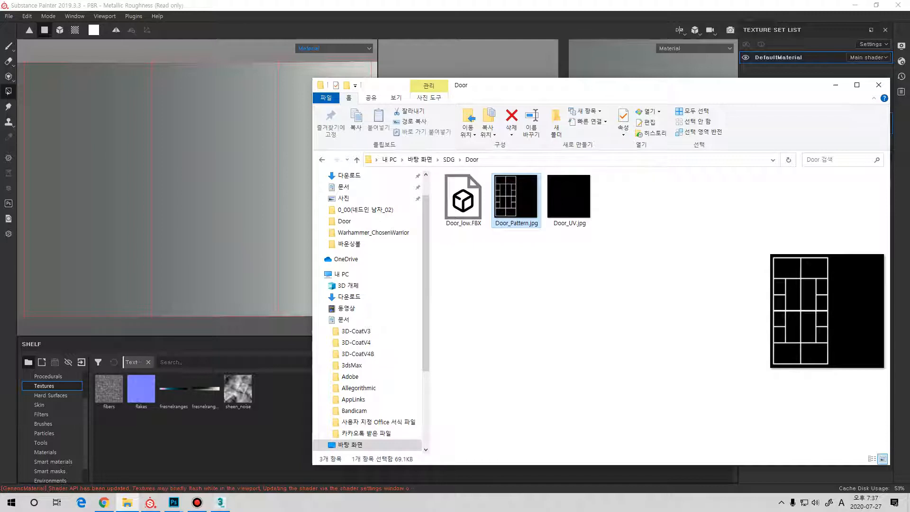
pyautogui.moveTo(517, 199)
pyautogui.mouseDown()
pyautogui.moveTo(328, 470)
pyautogui.moveTo(285, 418)
pyautogui.mouseUp()
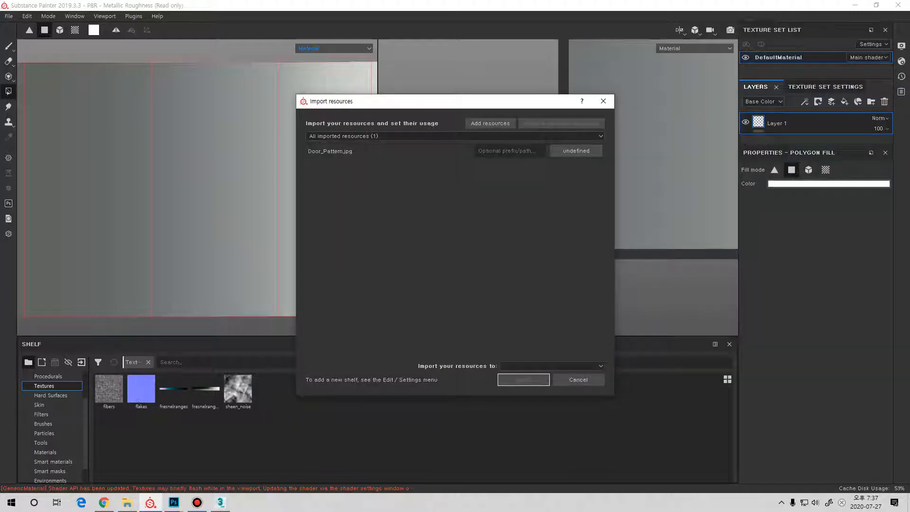
# - Import Door_Pattern.jpg as a texture into the project 'PBR - Metallic Roughness'
pyautogui.click(581, 151)
pyautogui.click(600, 187)
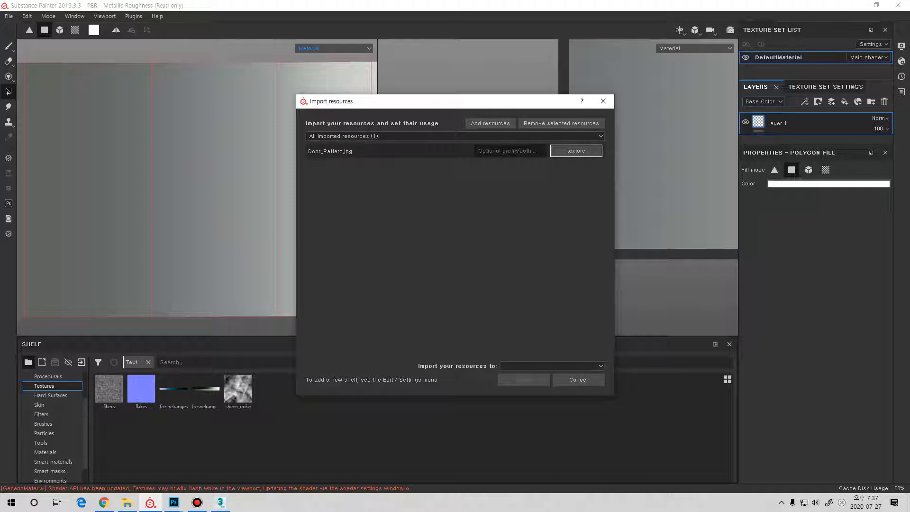
pyautogui.click(550, 366)
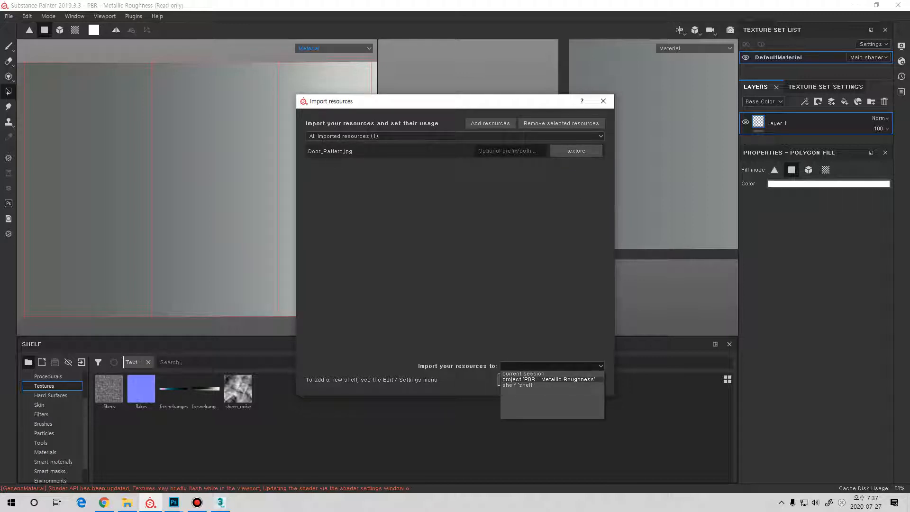
pyautogui.click(545, 379)
pyautogui.click(522, 378)
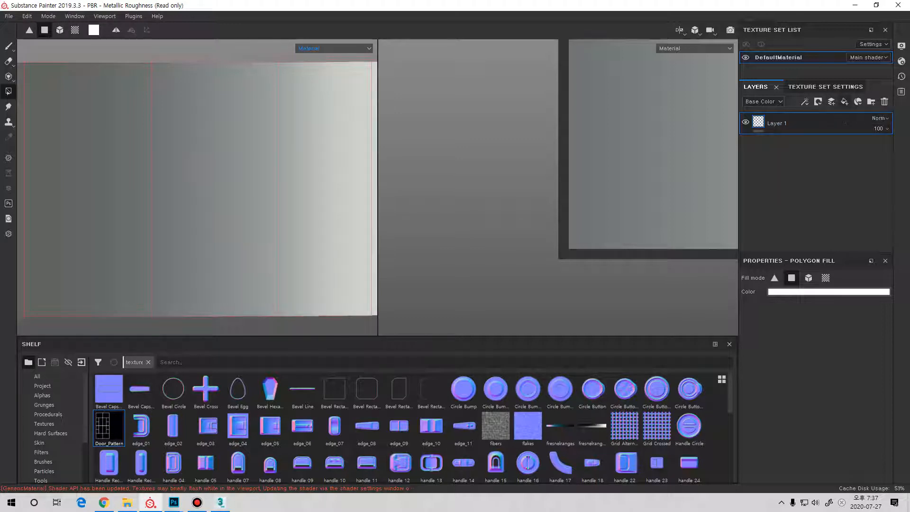
# - Add a fill layer above Layer 1 and give it an anchor point
pyautogui.click(845, 102)
pyautogui.moveTo(758, 124)
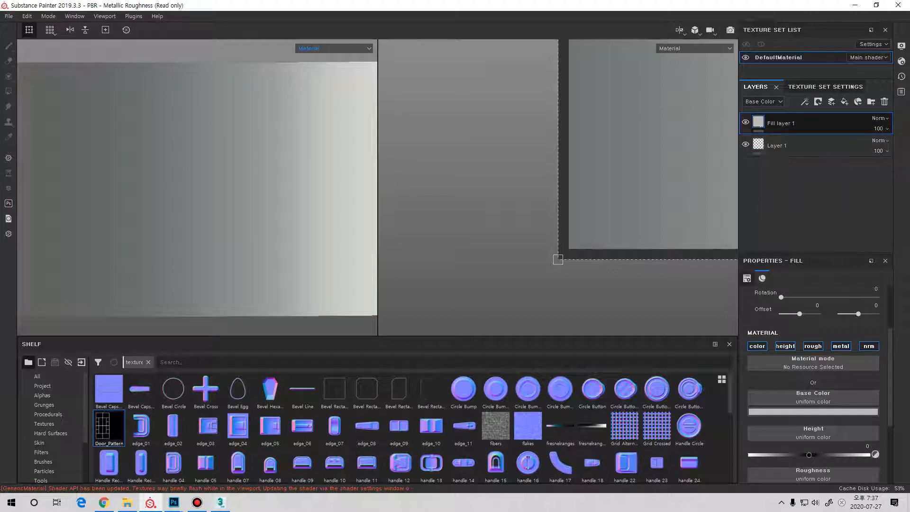
pyautogui.rightClick(759, 122)
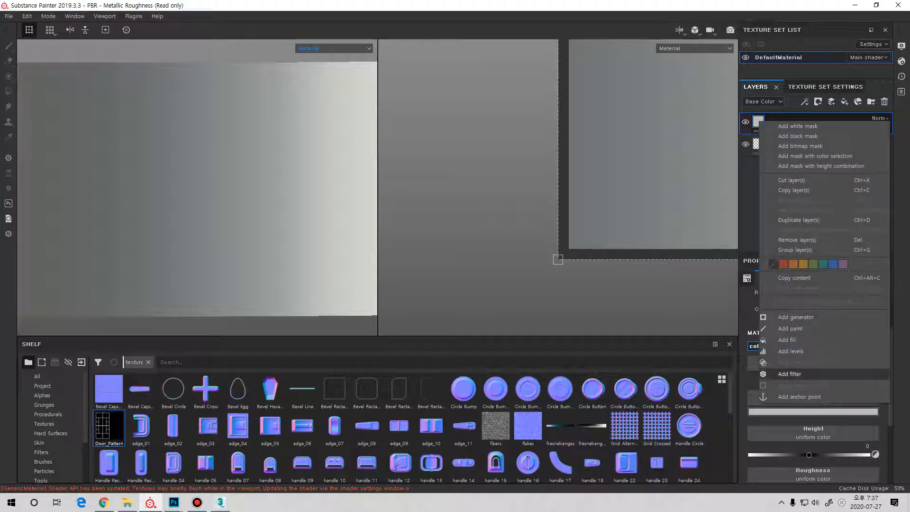
pyautogui.click(799, 397)
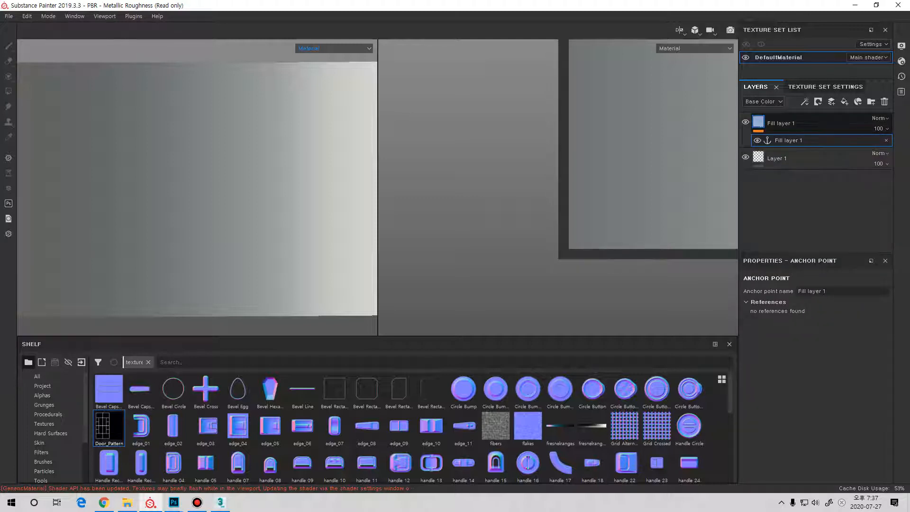
pyautogui.click(759, 123)
pyautogui.rightClick(759, 123)
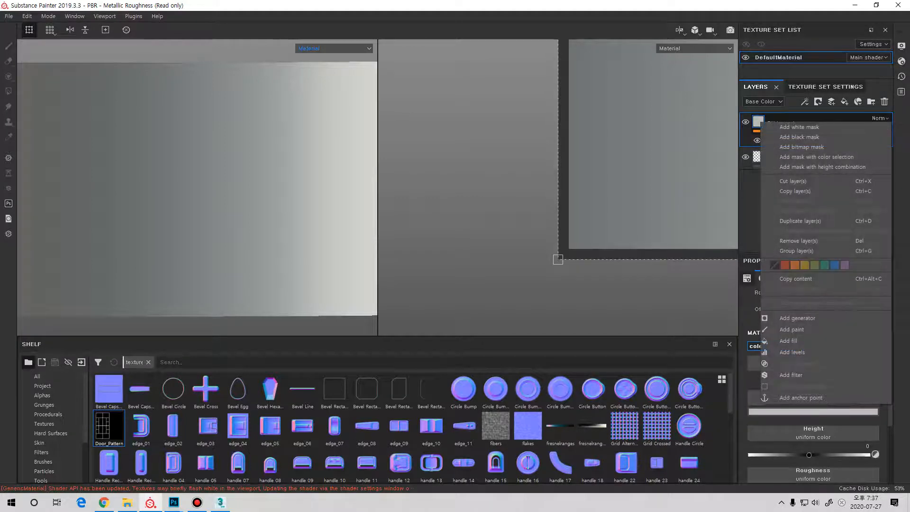
pyautogui.press('Escape')
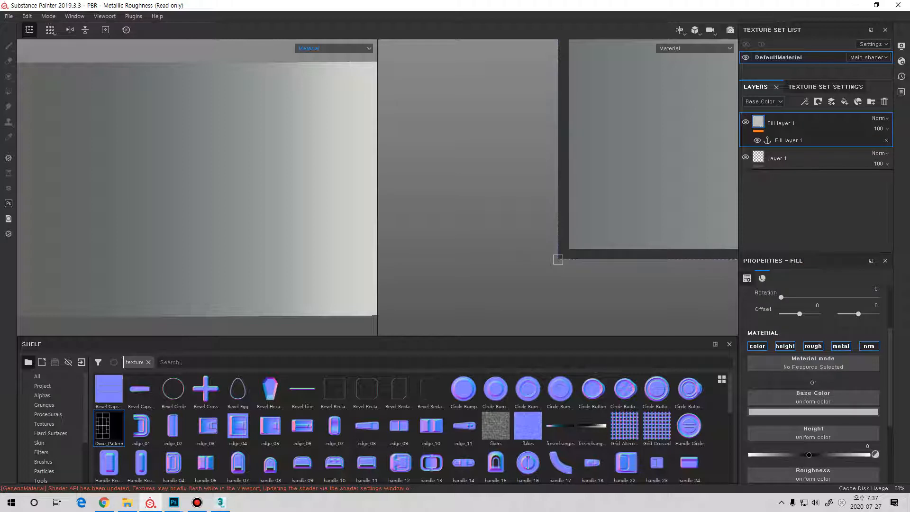
# - Add a black mask to the fill layer and delete the whole layer again
pyautogui.keyDown('alt'); pyautogui.moveTo(682, 142); pyautogui.dragTo(558, 262, button='middle'); pyautogui.keyUp('alt')
pyautogui.scroll(-2, 655, 170)
pyautogui.scroll(-2, 505, 267)
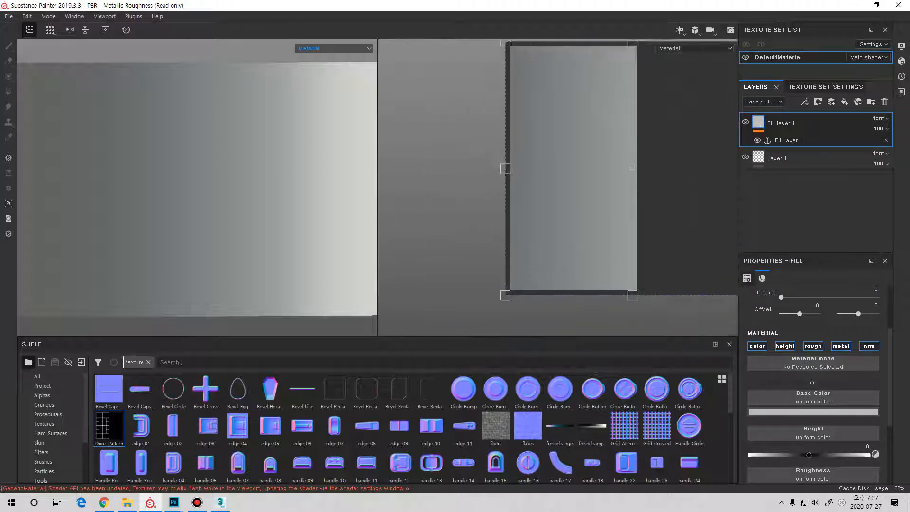
pyautogui.keyDown('alt'); pyautogui.moveTo(651, 192); pyautogui.dragTo(586, 204, button='middle'); pyautogui.keyUp('alt')
pyautogui.scroll(1, 586, 204)
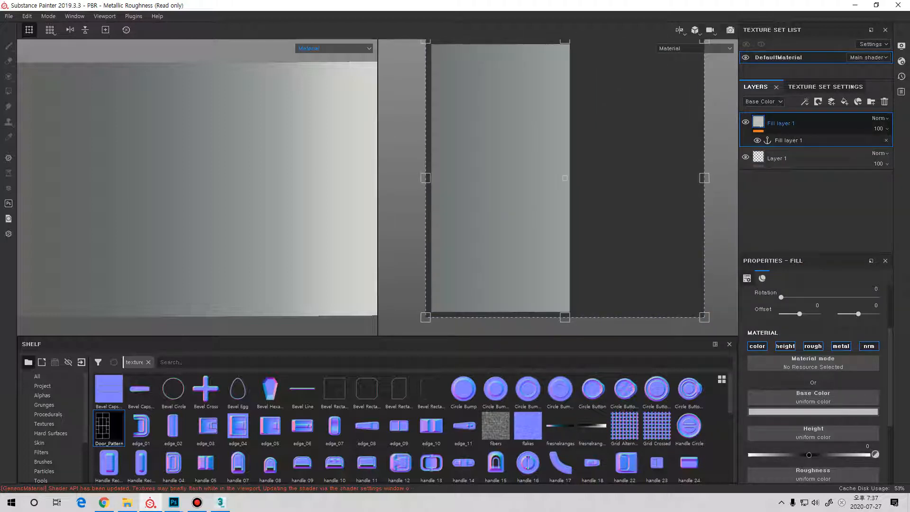
pyautogui.rightClick(780, 123)
pyautogui.click(806, 136)
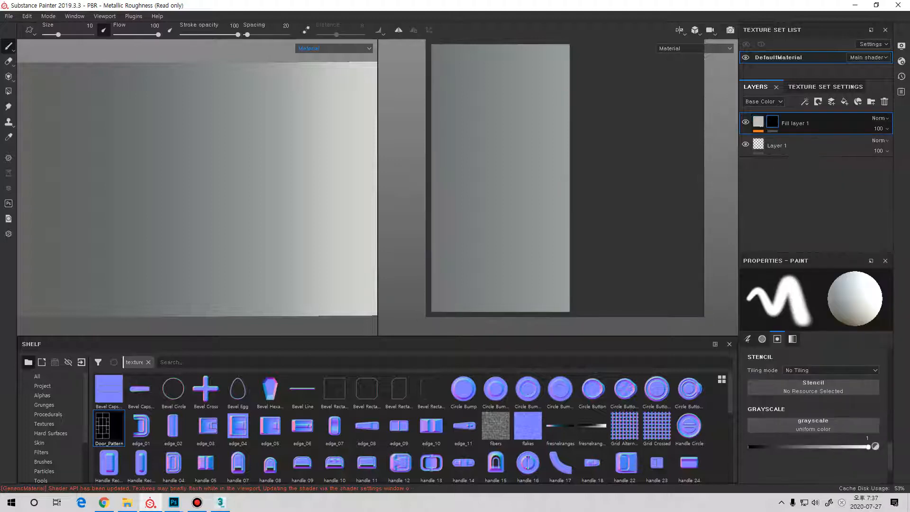
pyautogui.press('Delete')
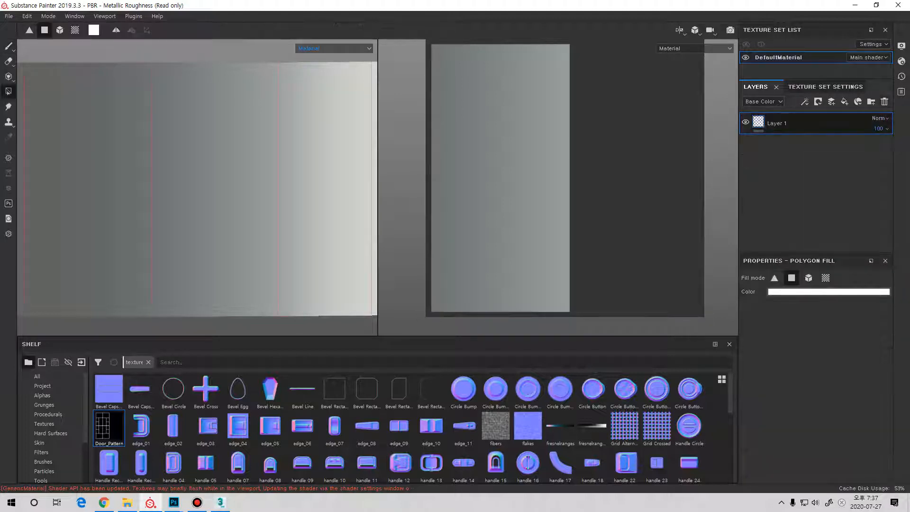
# - Switch to the Projection tool and fit its projection stencil over the UV square in the 2D view
pyautogui.scroll(-2, 629, 200)
pyautogui.keyDown('alt'); pyautogui.moveTo(629, 200); pyautogui.dragTo(595, 216, button='middle'); pyautogui.keyUp('alt')
pyautogui.scroll(1, 594, 226)
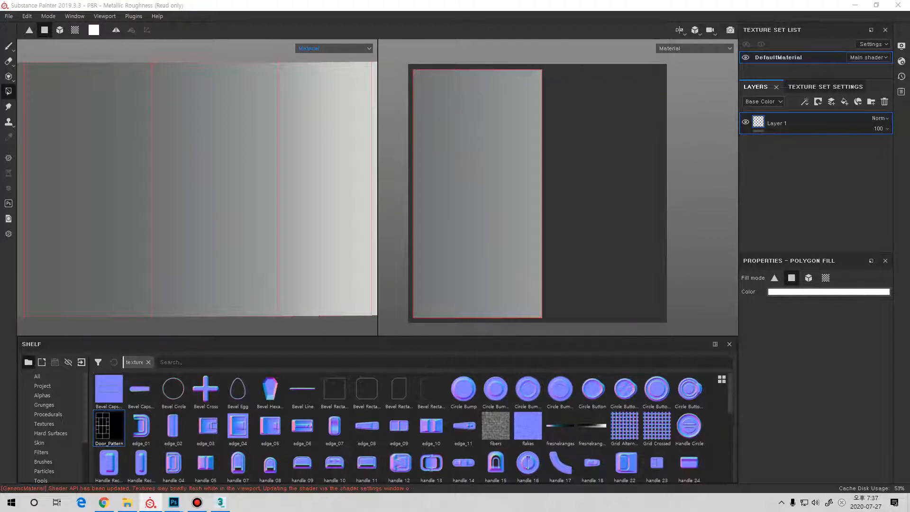
pyautogui.press('1')
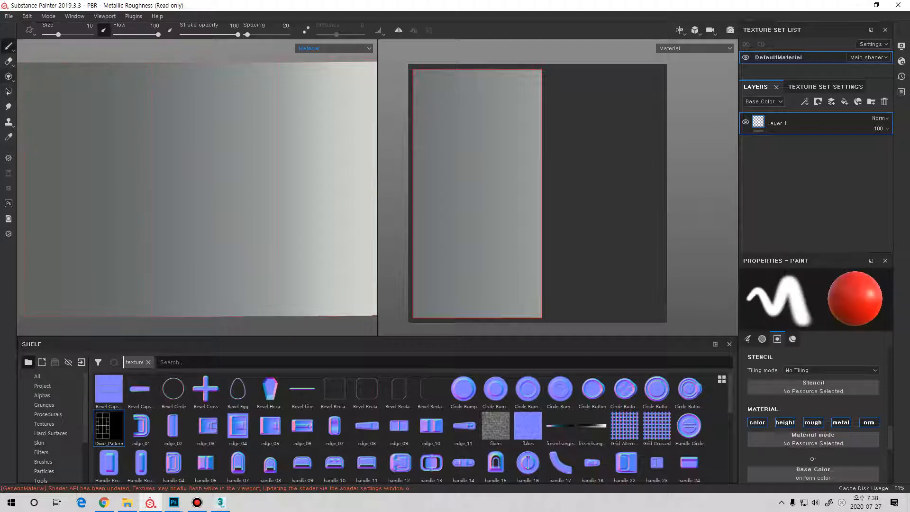
pyautogui.press('3')
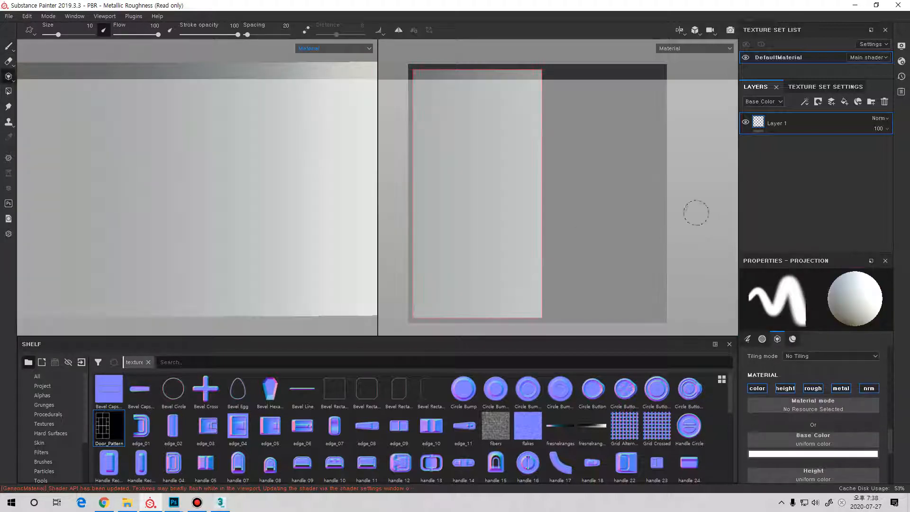
pyautogui.moveTo(604, 208)
pyautogui.keyDown('alt'); pyautogui.mouseDown(button='middle')
pyautogui.moveTo(614, 179)
pyautogui.moveTo(620, 214)
pyautogui.mouseUp(button='middle'); pyautogui.keyUp('alt')
pyautogui.press('s')
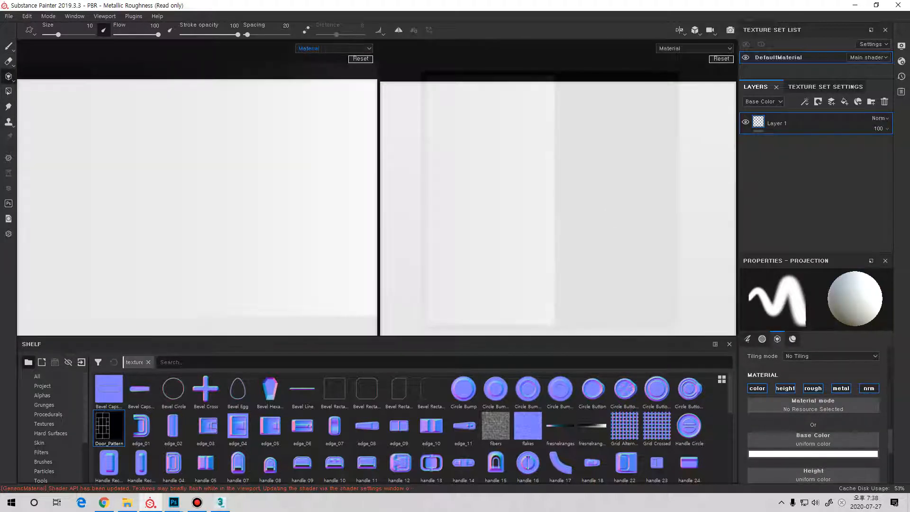
pyautogui.moveTo(611, 195)
pyautogui.mouseDown(button='right')
pyautogui.moveTo(621, 195)
pyautogui.moveTo(550, 196)
pyautogui.moveTo(578, 196)
pyautogui.mouseUp(button='right')
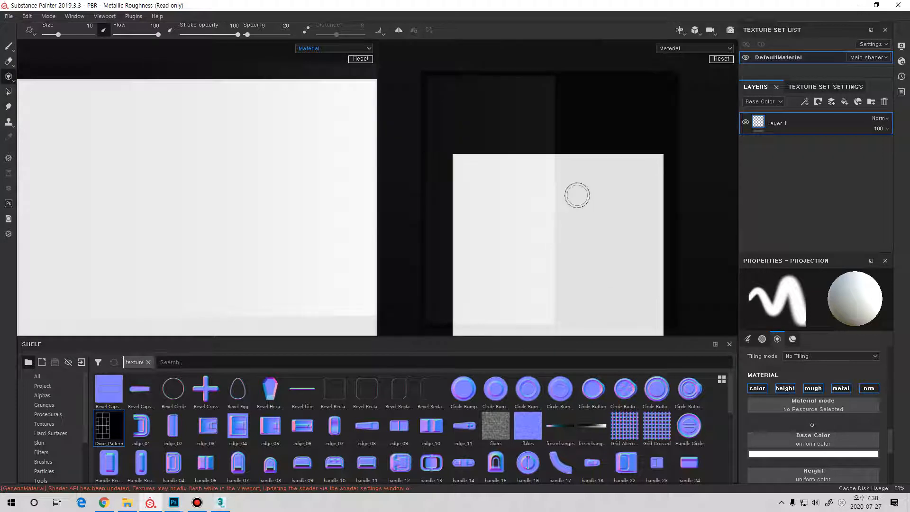
pyautogui.moveTo(577, 196); pyautogui.dragTo(563, 179, button='middle')
pyautogui.moveTo(563, 180)
pyautogui.mouseDown(button='right')
pyautogui.moveTo(538, 179)
pyautogui.moveTo(573, 179)
pyautogui.mouseUp(button='right')
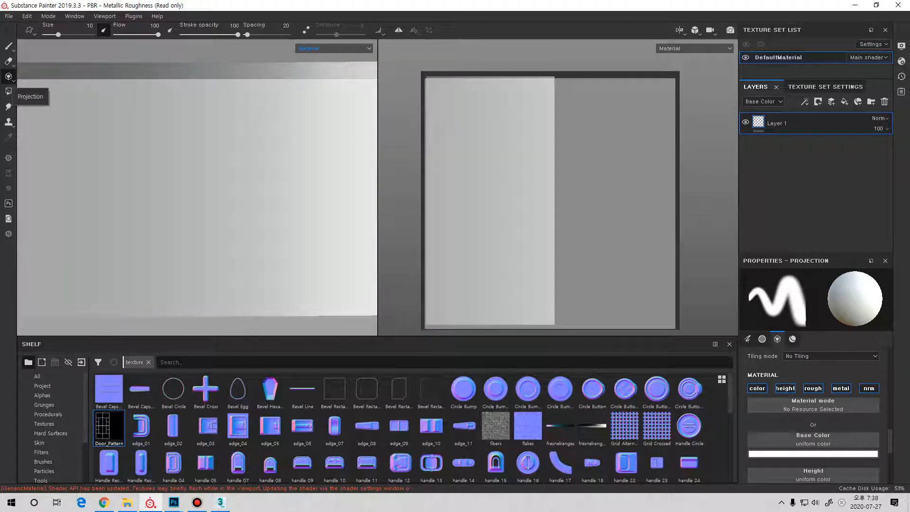
# - Assign the Door_Pattern texture as the projection's base color and line up the door's UV layout with the pattern
pyautogui.scroll(-8, 254, 161)
pyautogui.scroll(3, 245, 182)
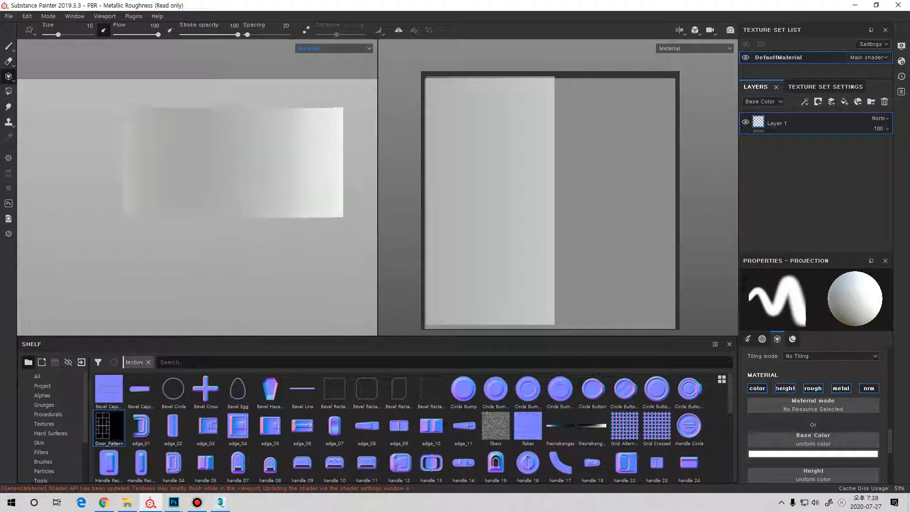
pyautogui.keyDown('alt'); pyautogui.moveTo(221, 164); pyautogui.dragTo(305, 162, button='right'); pyautogui.keyUp('alt')
pyautogui.keyDown('alt'); pyautogui.moveTo(305, 163); pyautogui.dragTo(277, 195, button='middle'); pyautogui.keyUp('alt')
pyautogui.keyDown('alt'); pyautogui.moveTo(276, 195); pyautogui.dragTo(264, 197, button='right'); pyautogui.keyUp('alt')
pyautogui.keyDown('alt'); pyautogui.moveTo(263, 196); pyautogui.dragTo(267, 197, button='middle'); pyautogui.keyUp('alt')
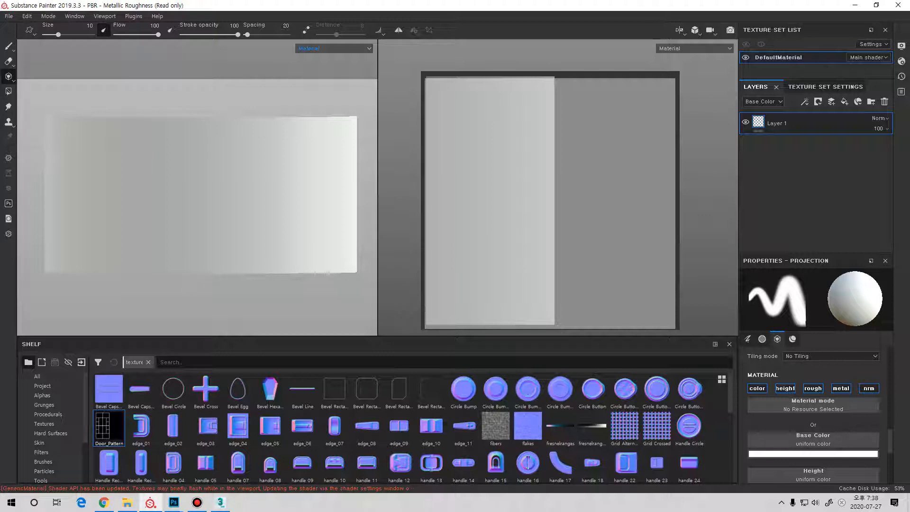
pyautogui.moveTo(102, 426)
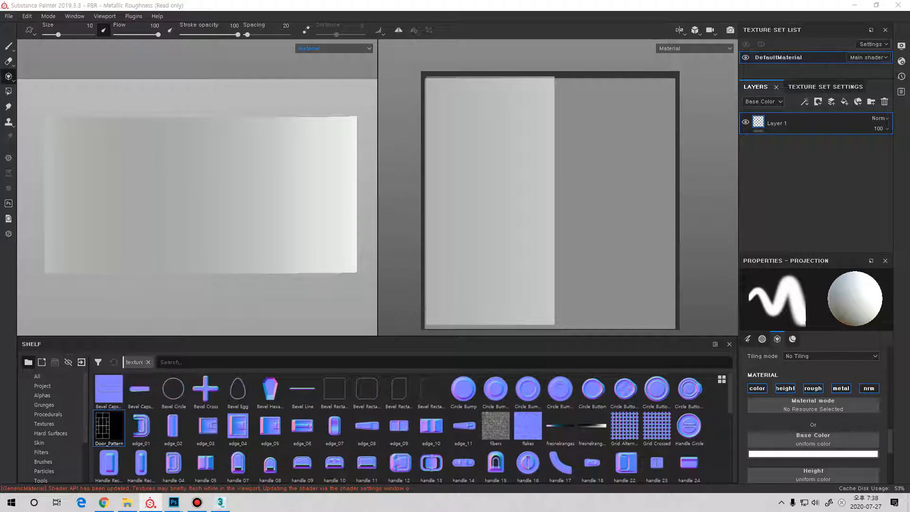
pyautogui.moveTo(108, 426); pyautogui.dragTo(812, 439)
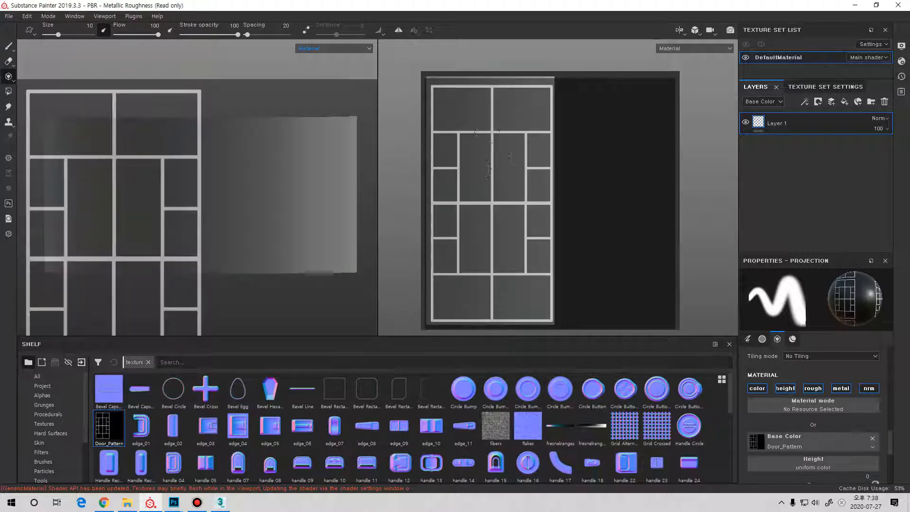
pyautogui.keyDown('alt'); pyautogui.moveTo(543, 208); pyautogui.dragTo(545, 210, button='middle'); pyautogui.keyUp('alt')
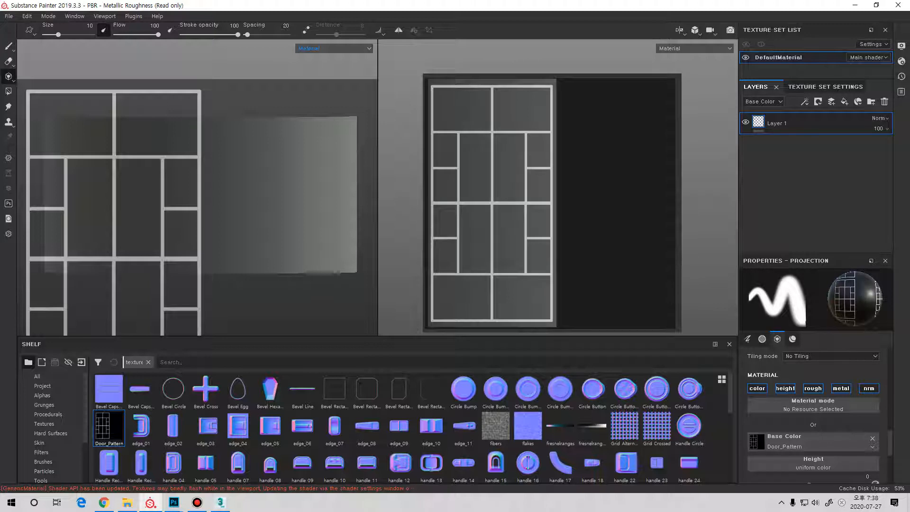
# - Try a projected base-color stroke across the door's UV area and undo it
pyautogui.moveTo(545, 187)
pyautogui.mouseDown()
pyautogui.moveTo(545, 120)
pyautogui.moveTo(503, 83)
pyautogui.moveTo(431, 87)
pyautogui.moveTo(558, 95)
pyautogui.moveTo(561, 112)
pyautogui.moveTo(489, 104)
pyautogui.moveTo(533, 114)
pyautogui.moveTo(524, 192)
pyautogui.mouseUp()
pyautogui.hotkey('ctrl', 'z')
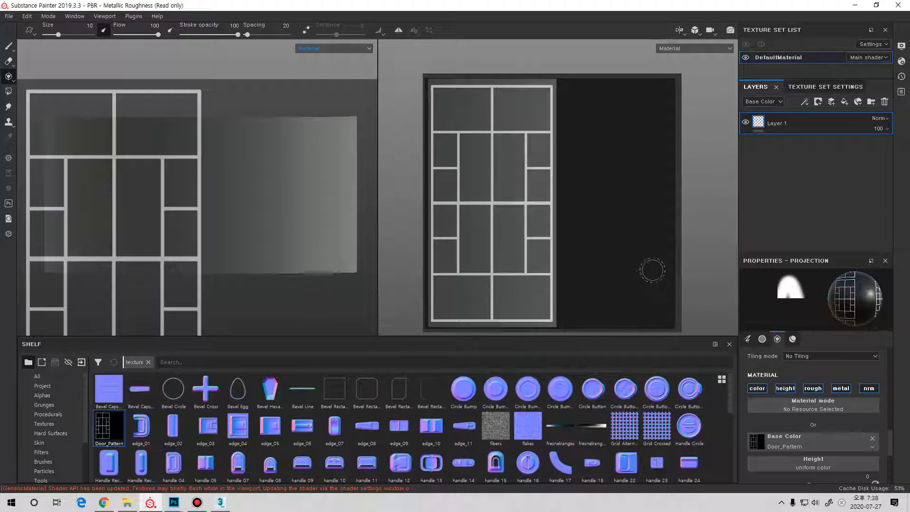
# - Turn off the rough, metal, nrm and color channels so the projection paints only height
pyautogui.click(814, 389)
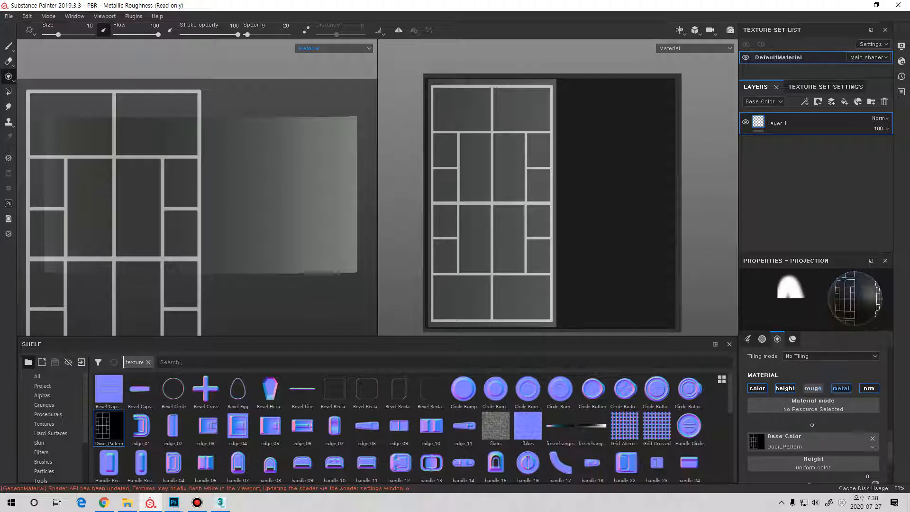
pyautogui.click(841, 389)
pyautogui.click(869, 389)
pyautogui.click(757, 389)
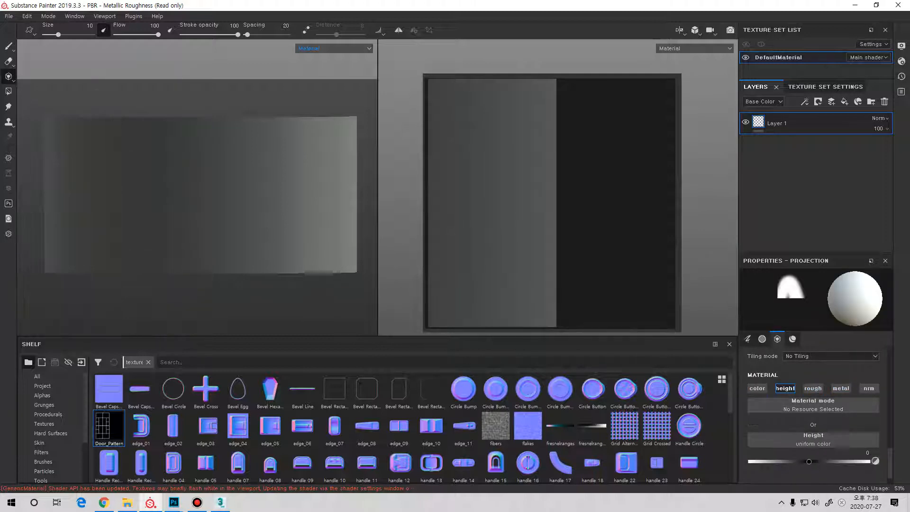
# - Assign the Door_Pattern texture as the projection's height and paint the lattice over the door's whole UV area
pyautogui.moveTo(809, 462); pyautogui.dragTo(814, 462)
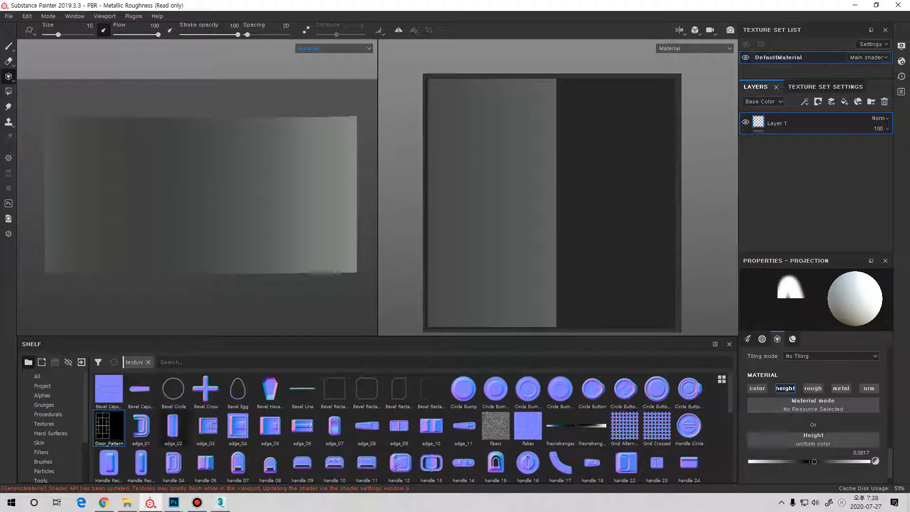
pyautogui.moveTo(108, 426); pyautogui.dragTo(812, 439)
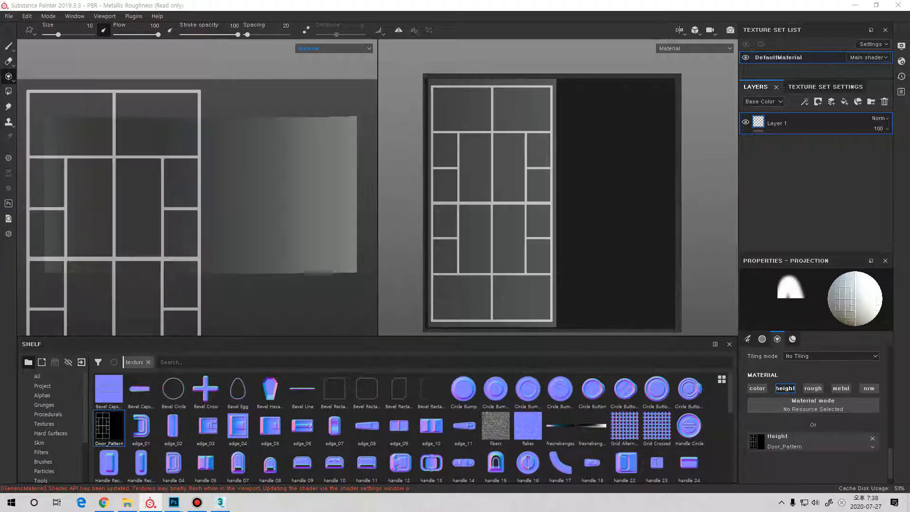
pyautogui.moveTo(521, 166)
pyautogui.mouseDown()
pyautogui.moveTo(546, 71)
pyautogui.moveTo(534, 83)
pyautogui.mouseUp()
pyautogui.moveTo(437, 85)
pyautogui.mouseDown()
pyautogui.moveTo(498, 91)
pyautogui.moveTo(446, 102)
pyautogui.moveTo(438, 142)
pyautogui.moveTo(461, 136)
pyautogui.moveTo(471, 185)
pyautogui.moveTo(462, 291)
pyautogui.mouseUp()
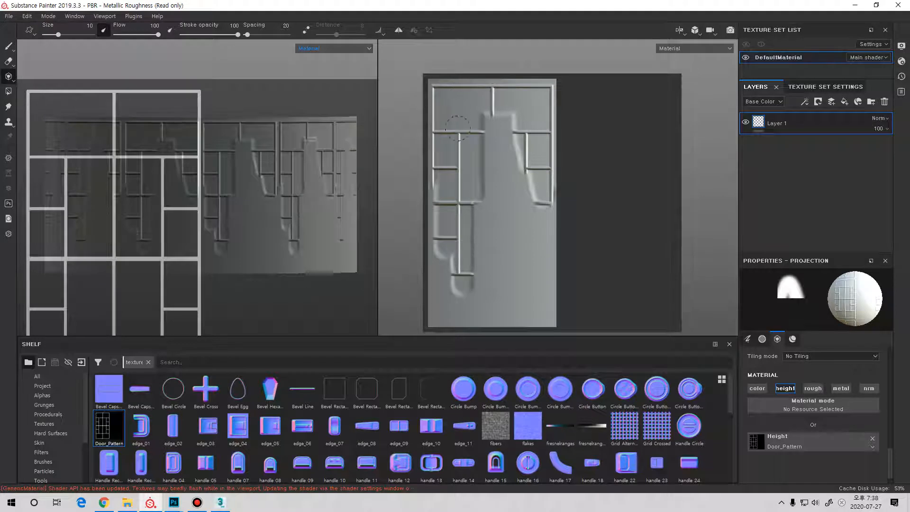
pyautogui.moveTo(446, 172)
pyautogui.mouseDown()
pyautogui.moveTo(441, 318)
pyautogui.moveTo(475, 305)
pyautogui.moveTo(526, 320)
pyautogui.moveTo(552, 313)
pyautogui.moveTo(482, 299)
pyautogui.moveTo(610, 277)
pyautogui.moveTo(517, 258)
pyautogui.moveTo(394, 273)
pyautogui.mouseUp()
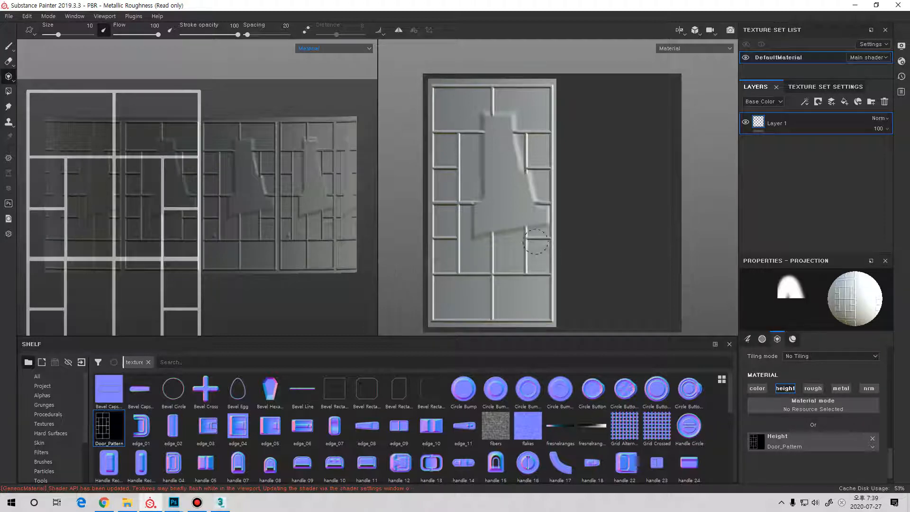
pyautogui.moveTo(487, 253)
pyautogui.mouseDown()
pyautogui.moveTo(552, 221)
pyautogui.moveTo(488, 194)
pyautogui.moveTo(524, 176)
pyautogui.mouseUp()
pyautogui.moveTo(435, 174)
pyautogui.mouseDown()
pyautogui.moveTo(512, 152)
pyautogui.moveTo(525, 120)
pyautogui.mouseUp()
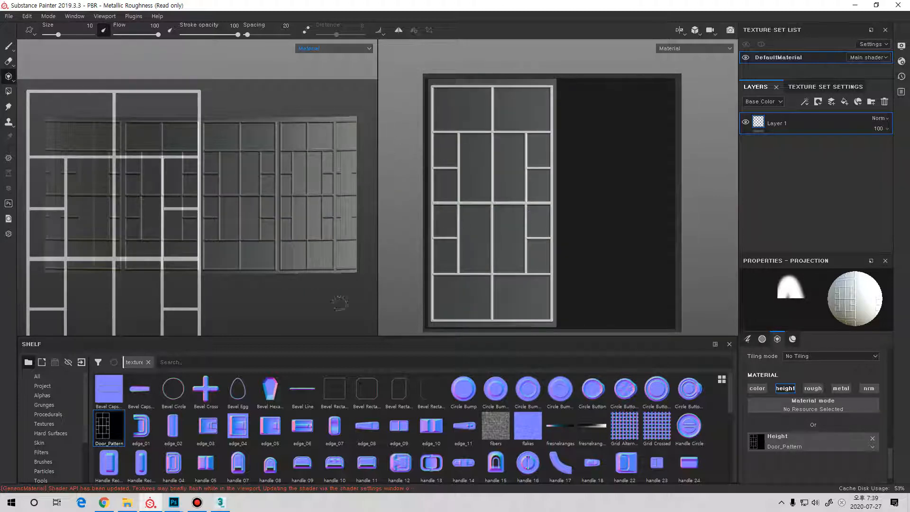
# - Inspect the lattice relief on the folding door from several angles and add an anchor point to Layer 1
pyautogui.keyDown('alt'); pyautogui.moveTo(339, 304); pyautogui.dragTo(320, 277); pyautogui.keyUp('alt')
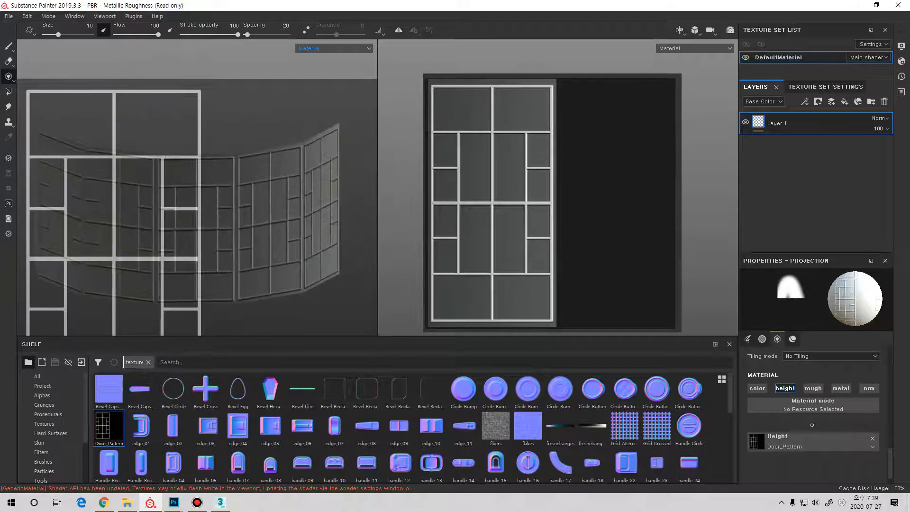
pyautogui.keyDown('alt'); pyautogui.moveTo(183, 242); pyautogui.dragTo(241, 236, button='middle'); pyautogui.keyUp('alt')
pyautogui.moveTo(241, 236)
pyautogui.keyDown('alt'); pyautogui.mouseDown(button='right')
pyautogui.moveTo(203, 237)
pyautogui.moveTo(271, 237)
pyautogui.moveTo(228, 238)
pyautogui.mouseUp(button='right'); pyautogui.keyUp('alt')
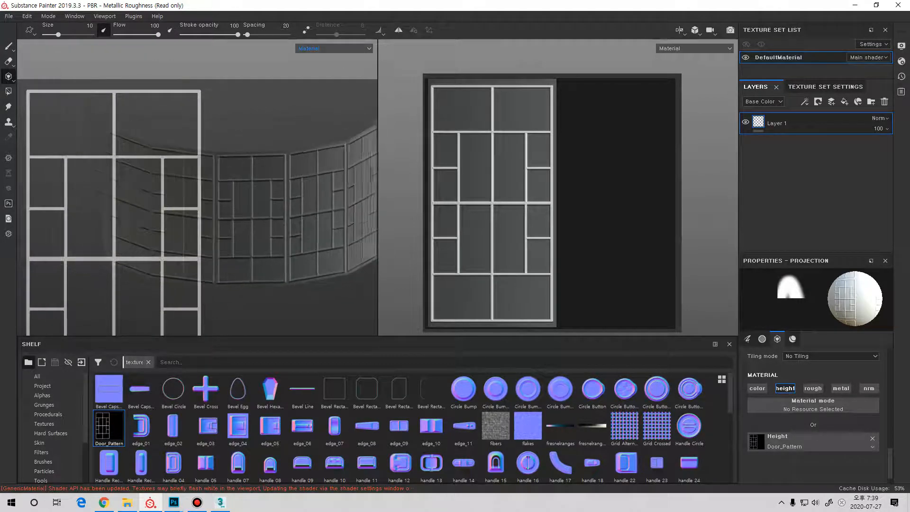
pyautogui.keyDown('alt'); pyautogui.moveTo(256, 291); pyautogui.dragTo(268, 223); pyautogui.keyUp('alt')
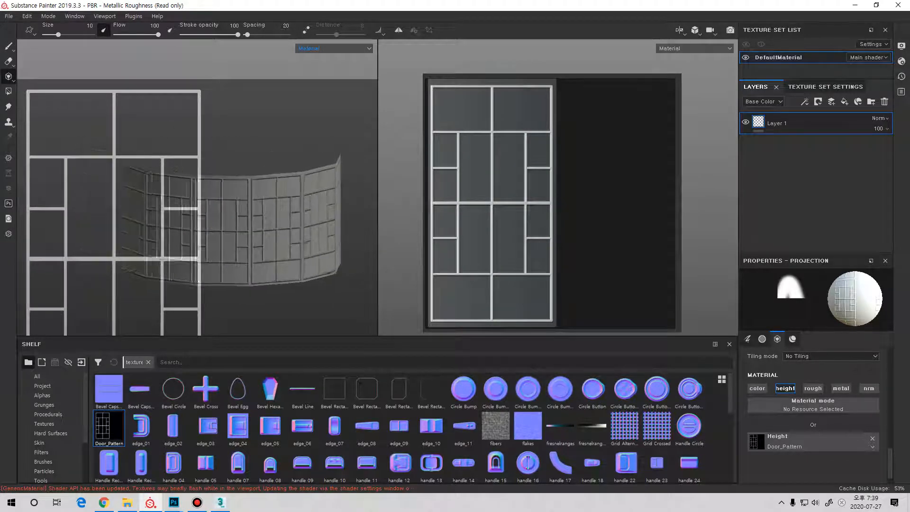
pyautogui.keyDown('alt'); pyautogui.moveTo(285, 234); pyautogui.dragTo(328, 235, button='right'); pyautogui.keyUp('alt')
pyautogui.keyDown('alt'); pyautogui.moveTo(327, 235); pyautogui.dragTo(339, 223, button='middle'); pyautogui.keyUp('alt')
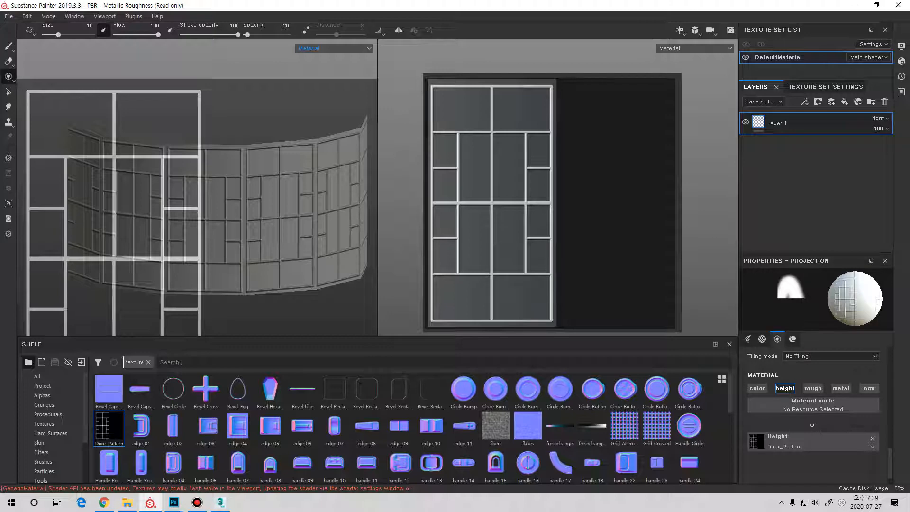
pyautogui.rightClick(780, 123)
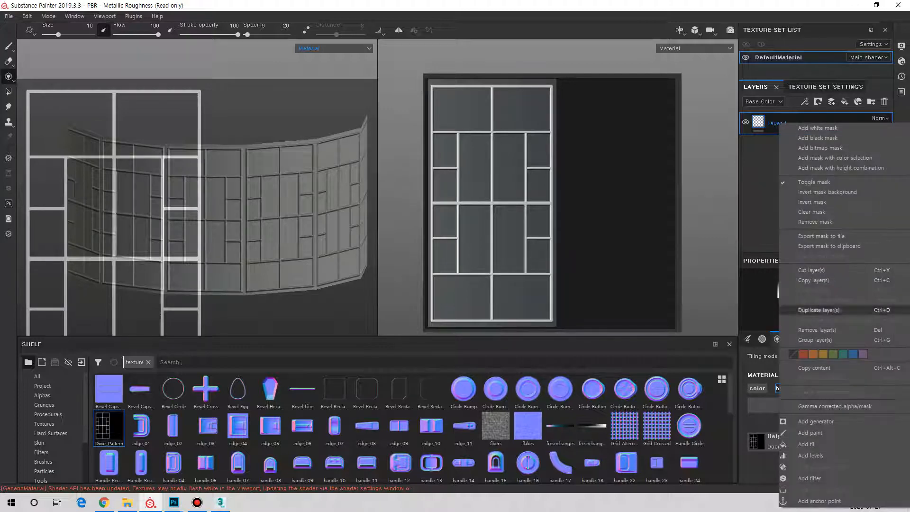
pyautogui.click(815, 501)
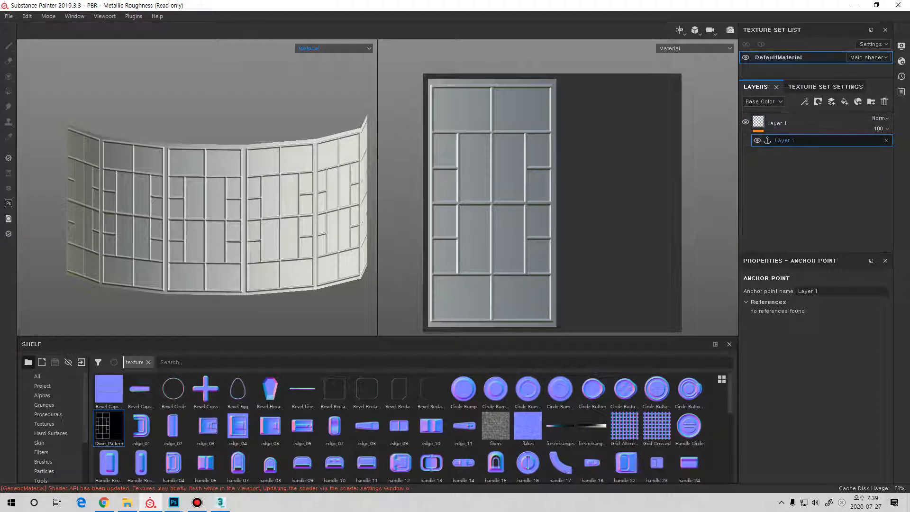
# - Rename both the painted layer and its anchor point as DoorPattern
pyautogui.click(806, 123)
pyautogui.doubleClick(778, 123)
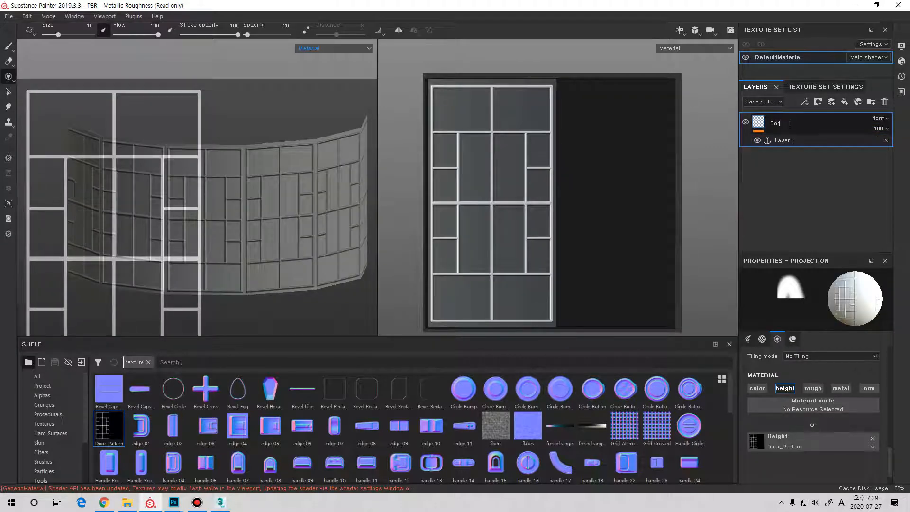
pyautogui.press('BackSpace')
pyautogui.write('orPattern')
pyautogui.press('Return')
pyautogui.click(784, 141)
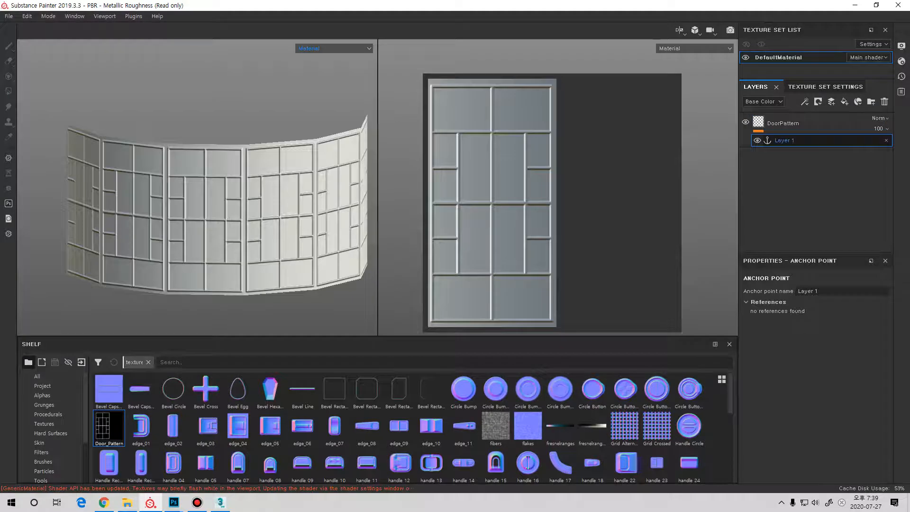
pyautogui.click(820, 291)
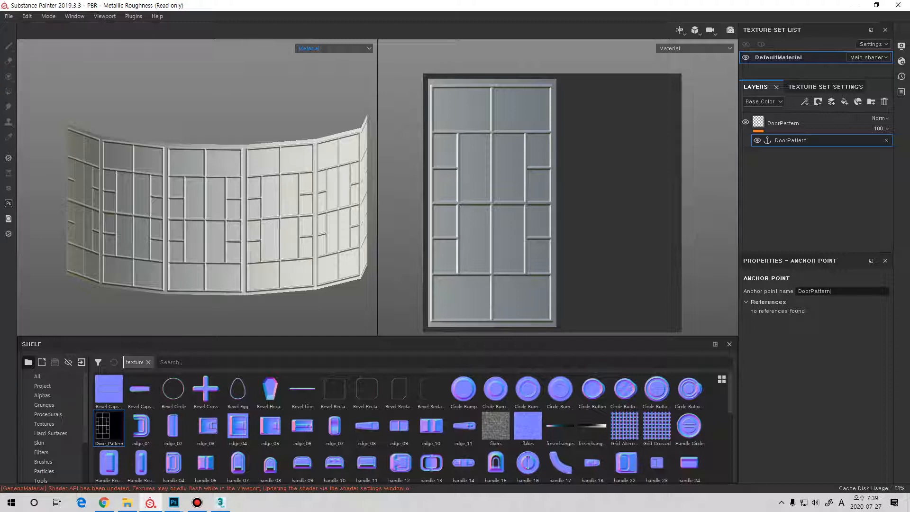
# - Select the DoorPattern layer and switch from the Projection tool to the Paint tool
pyautogui.click(784, 124)
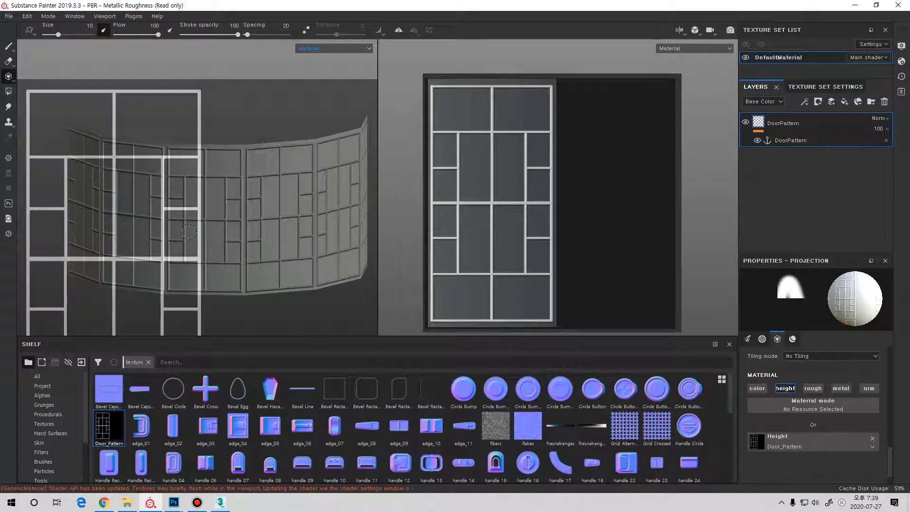
pyautogui.press('1')
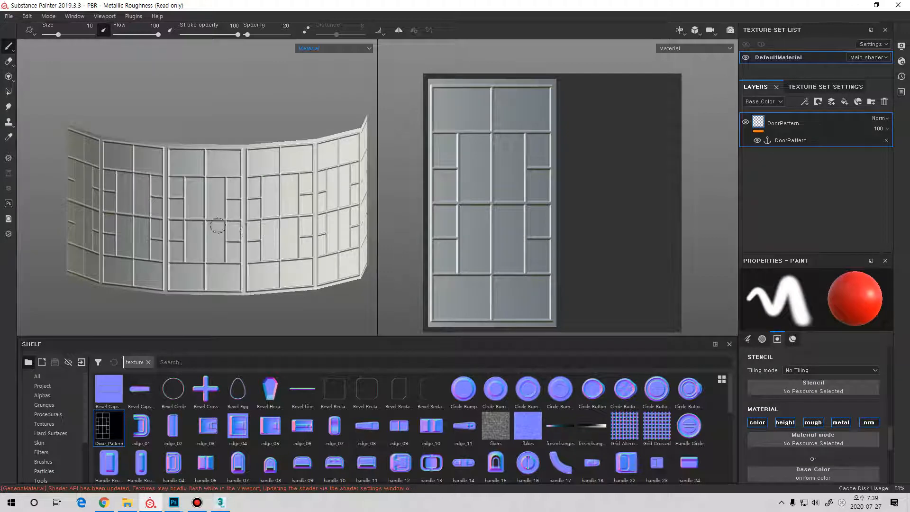
pyautogui.scroll(6, 300, 250)
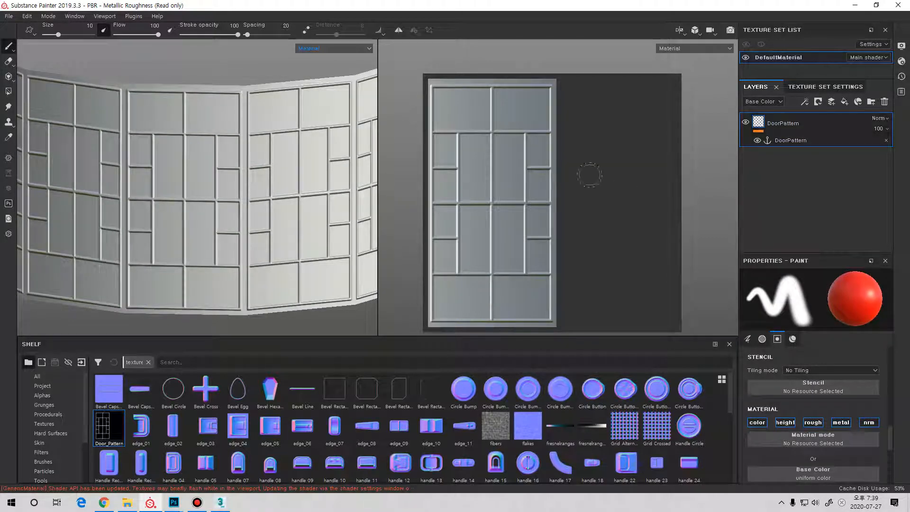
# - Set up mesh map baking with the ID map excluded and the low poly mesh used as the high poly mesh
pyautogui.click(826, 87)
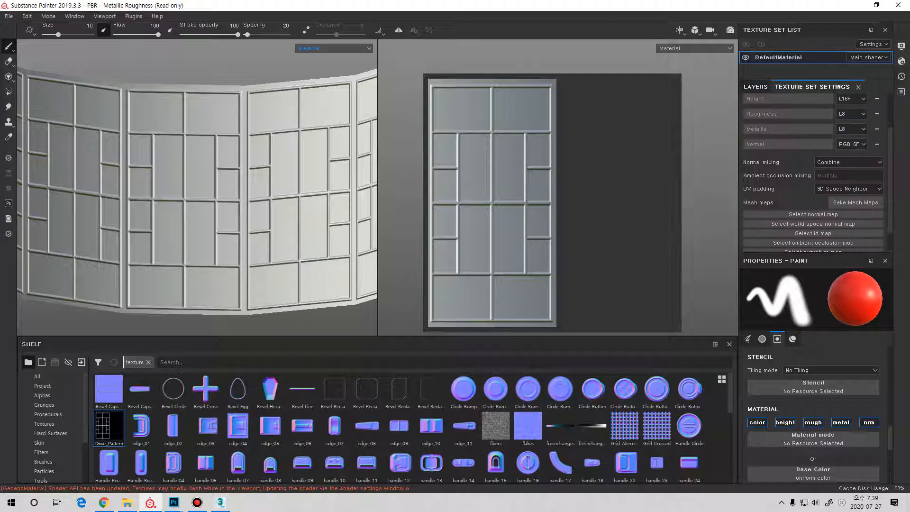
pyautogui.scroll(-2, 853, 204)
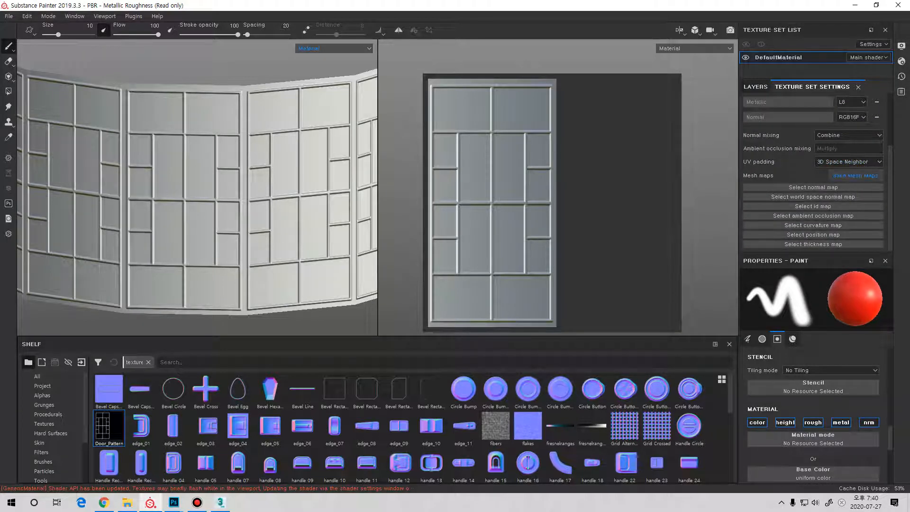
pyautogui.click(856, 176)
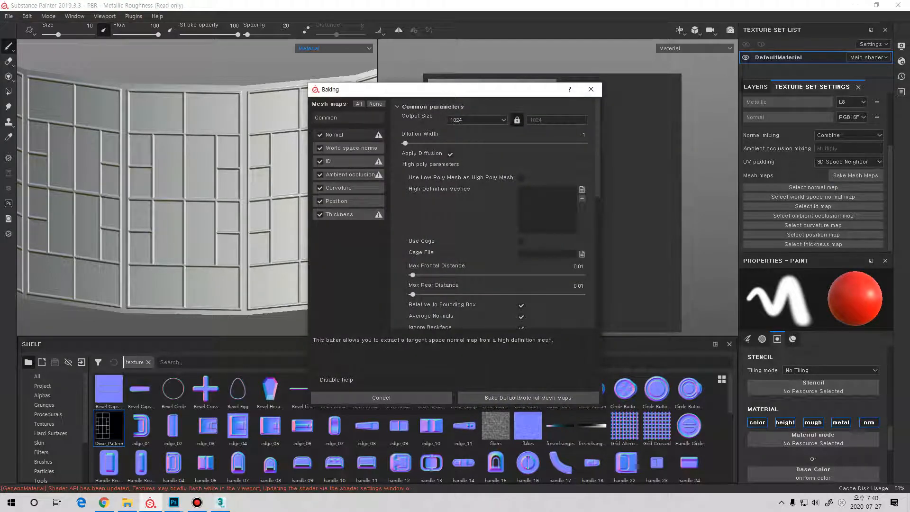
pyautogui.click(320, 161)
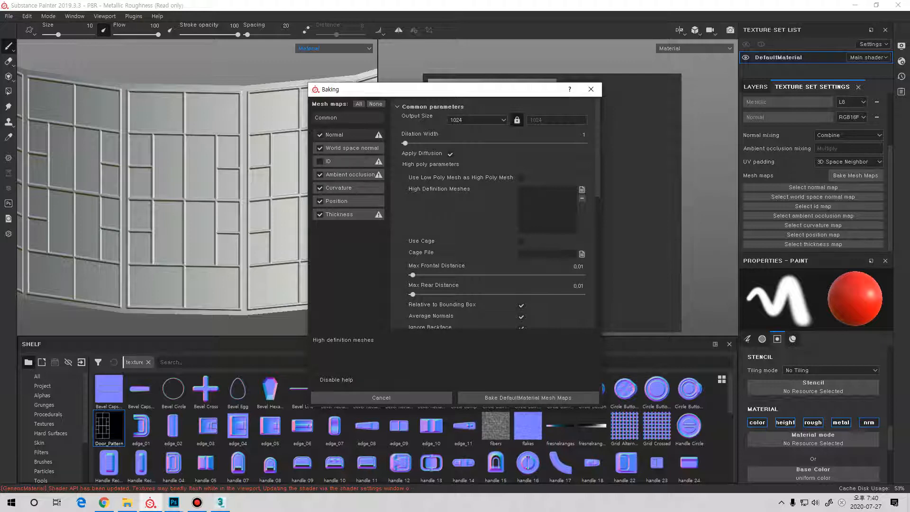
pyautogui.moveTo(488, 92); pyautogui.dragTo(575, 69)
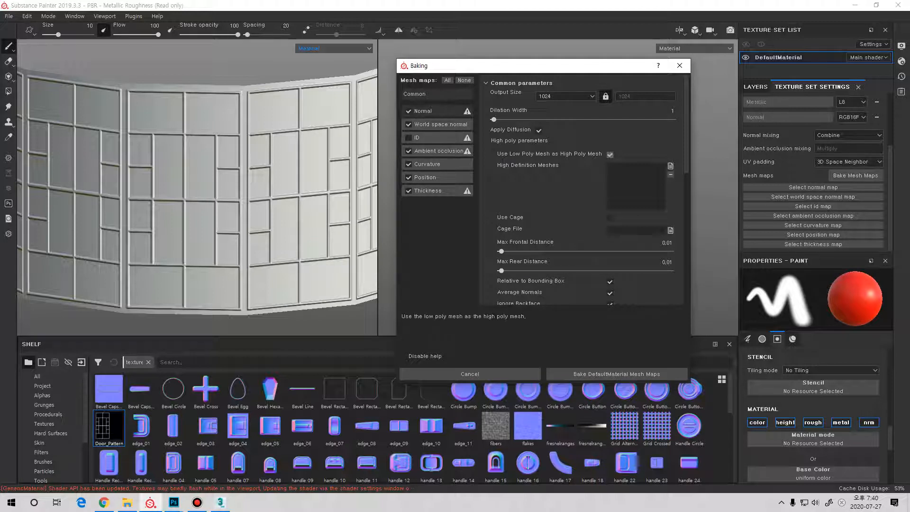
# - Bake the DefaultMaterial mesh maps, check the baked maps in the texture set settings and return to the layer stack
pyautogui.scroll(-1, 583, 189)
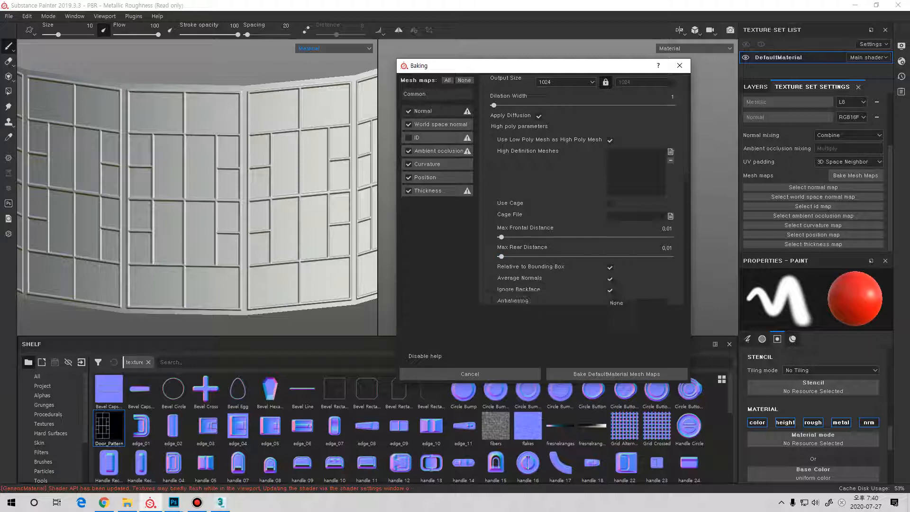
pyautogui.scroll(-5, 583, 189)
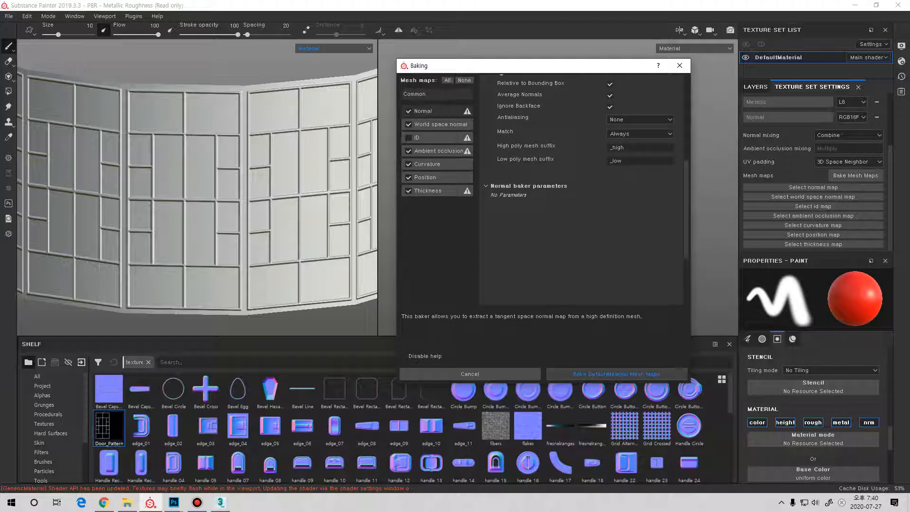
pyautogui.click(617, 374)
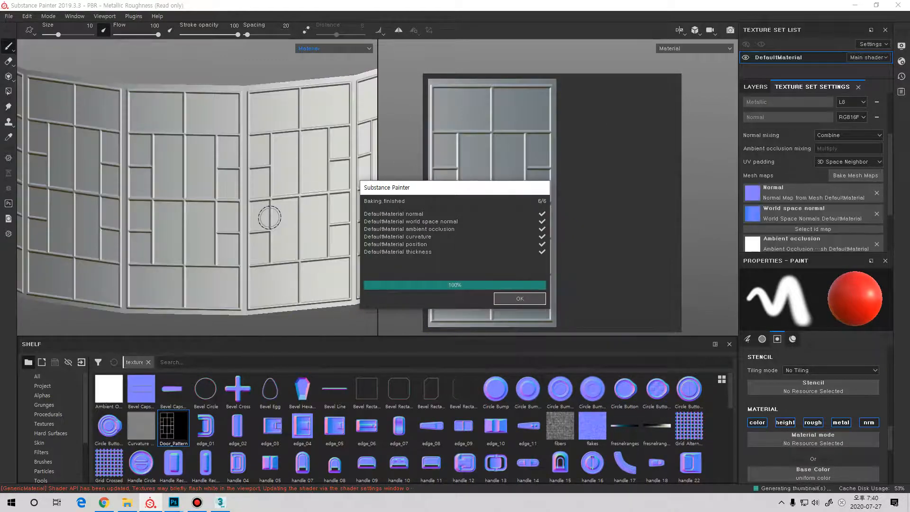
pyautogui.click(520, 299)
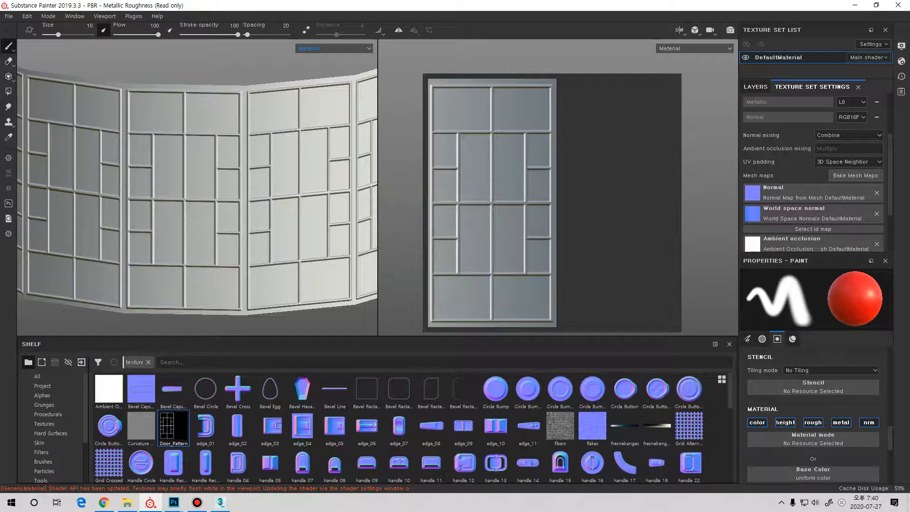
pyautogui.moveTo(890, 182); pyautogui.dragTo(891, 220)
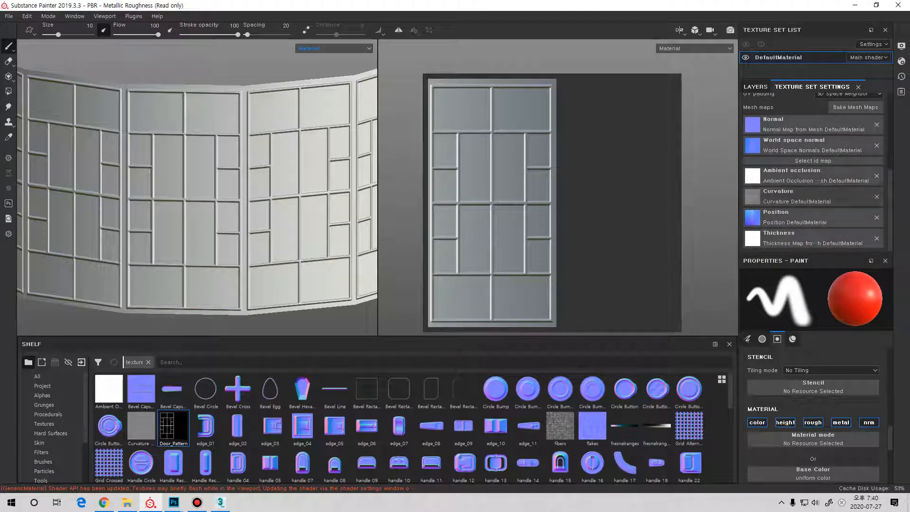
pyautogui.scroll(6, 813, 171)
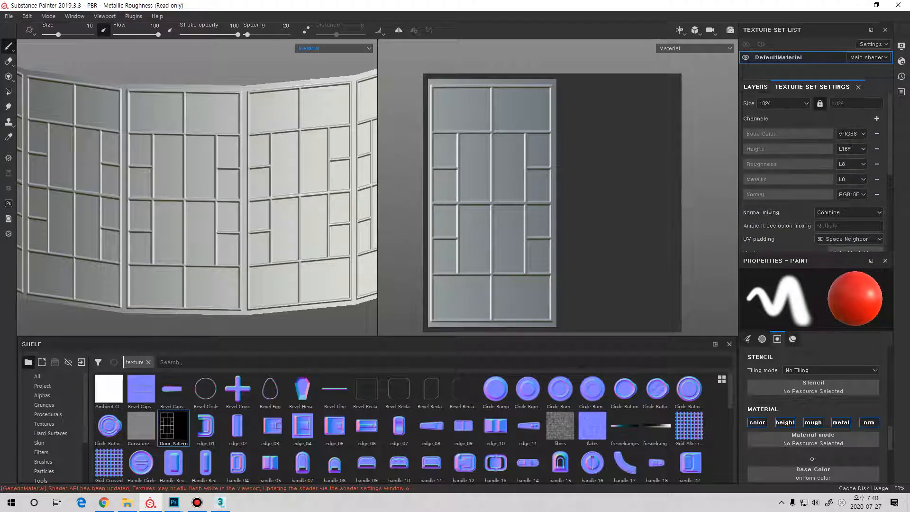
pyautogui.click(756, 87)
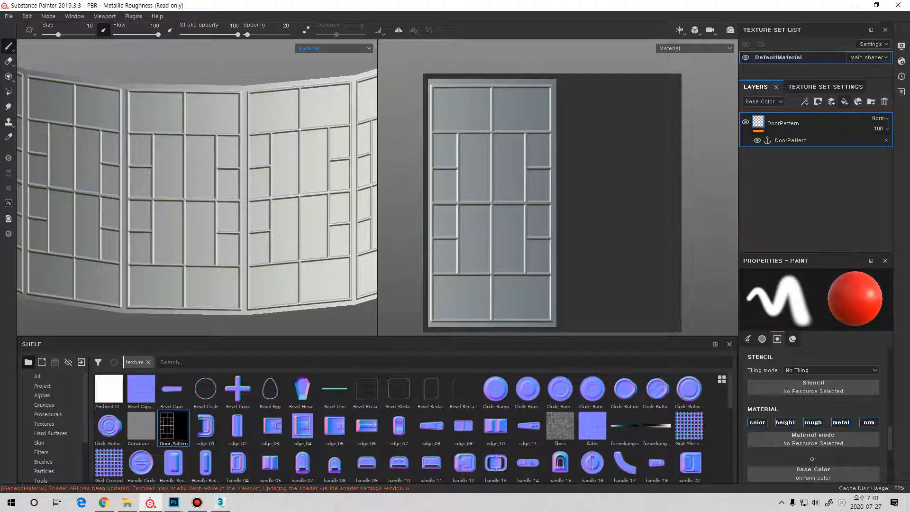
pyautogui.click(844, 101)
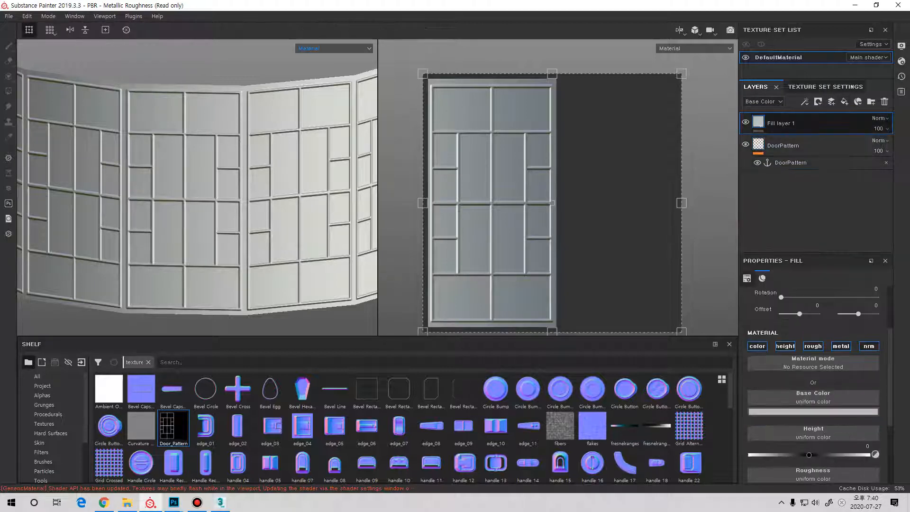
pyautogui.click(813, 346)
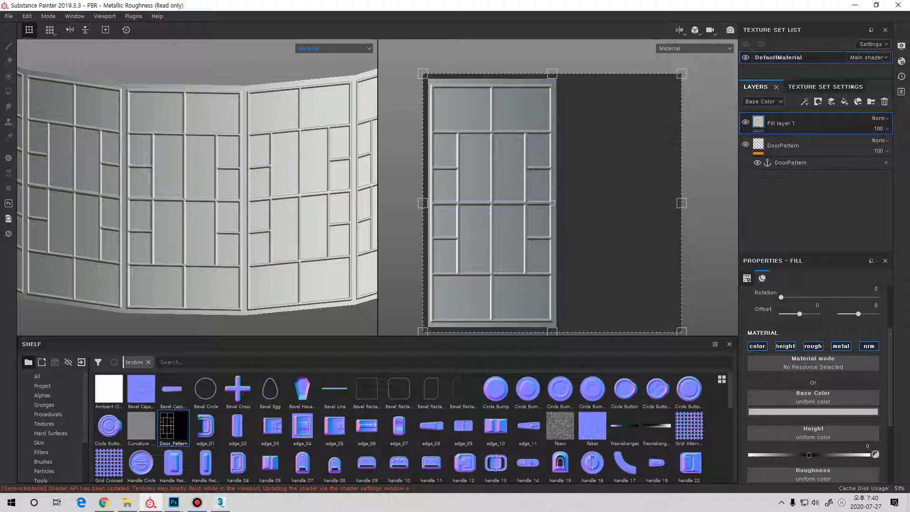
pyautogui.click(813, 412)
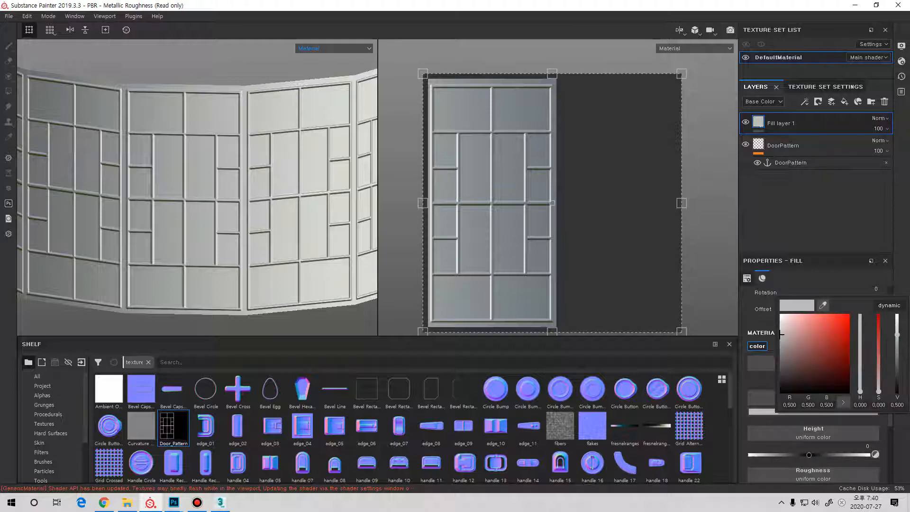
pyautogui.click(884, 102)
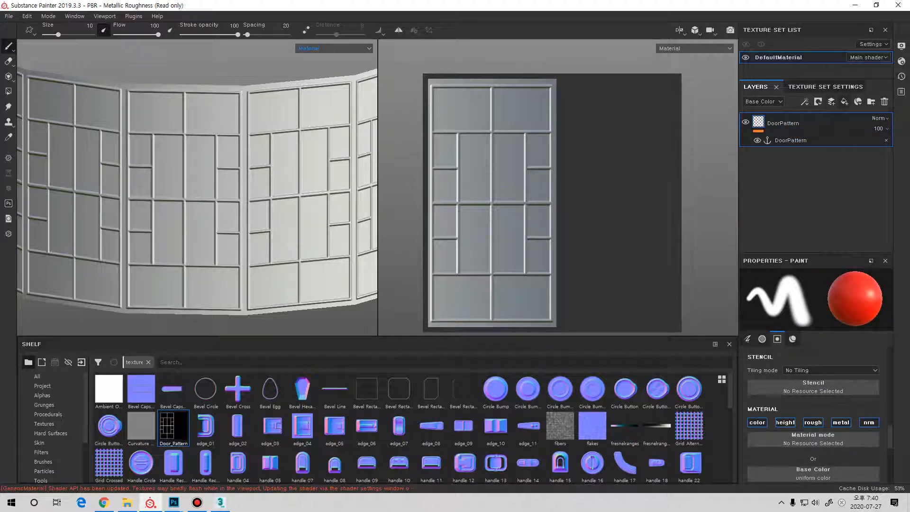
# - Add a fill layer above DoorPattern and insert the Wood Acajou smart material between the two layers
pyautogui.click(845, 102)
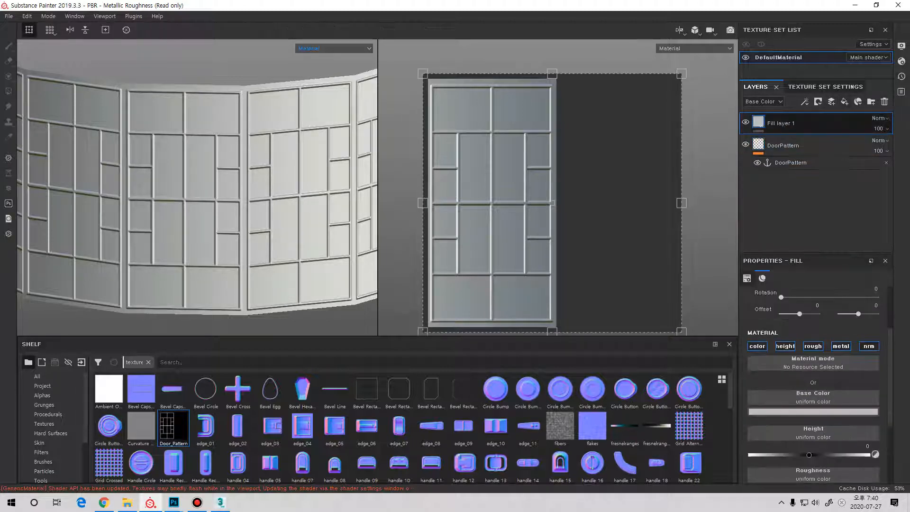
pyautogui.scroll(-2, 52, 426)
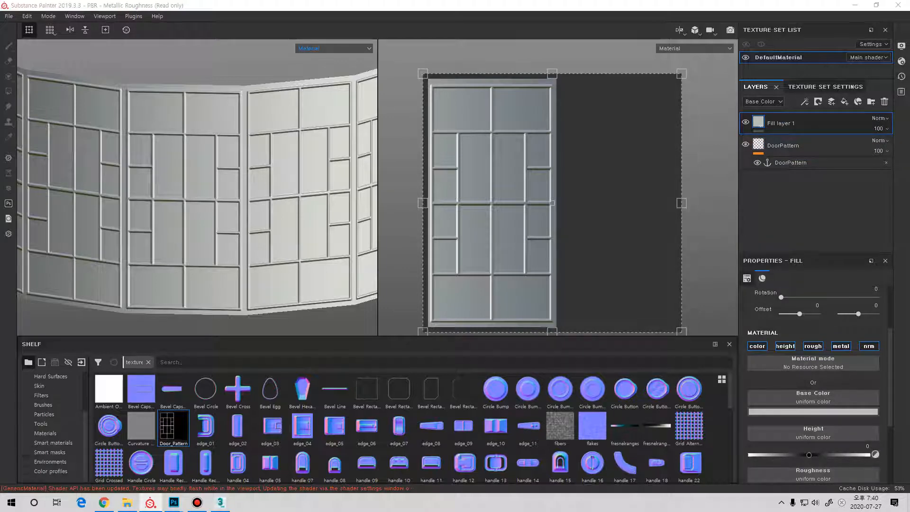
pyautogui.click(52, 443)
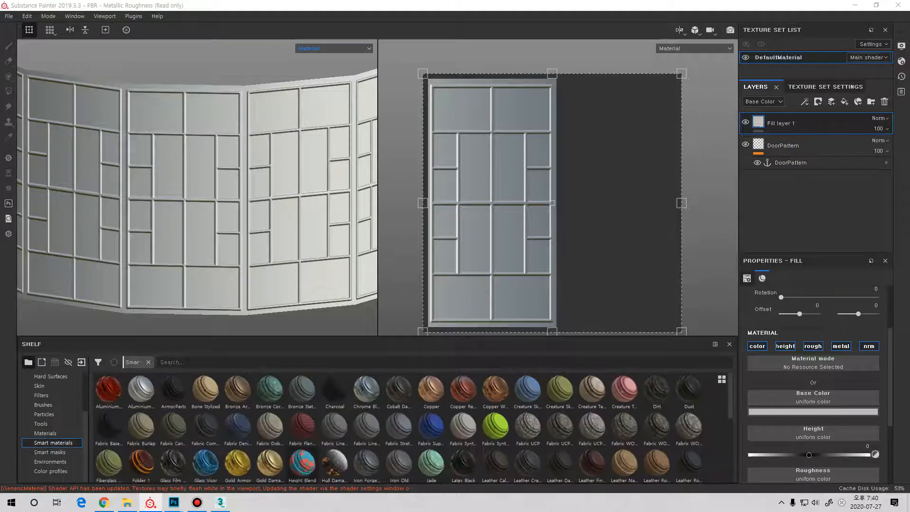
pyautogui.scroll(-5, 408, 426)
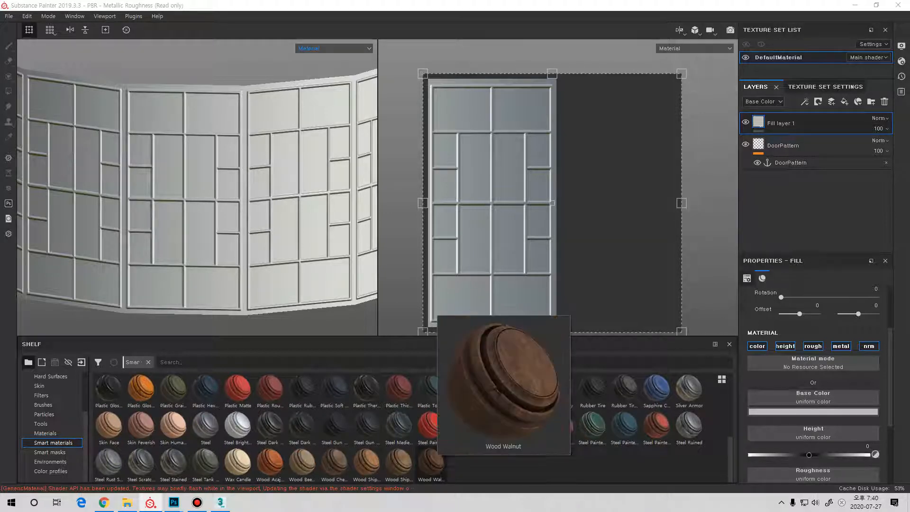
pyautogui.moveTo(399, 465)
pyautogui.moveTo(366, 462)
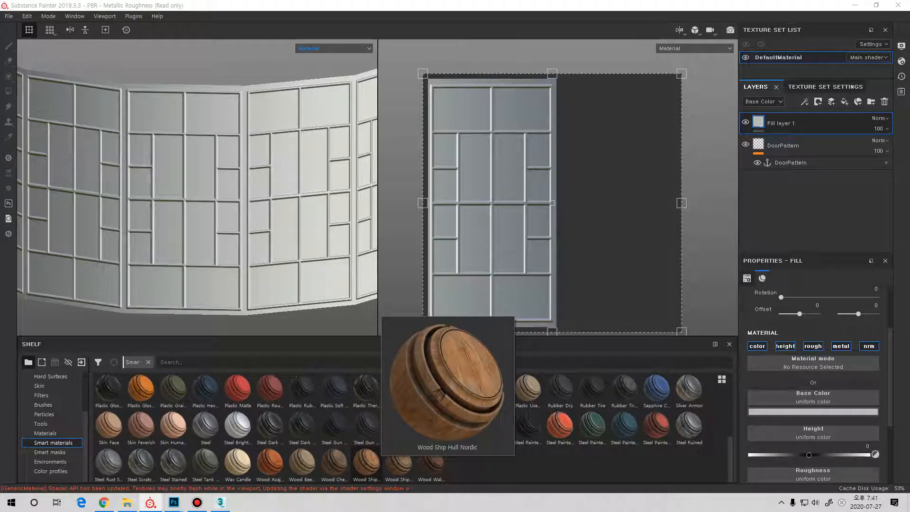
pyautogui.moveTo(334, 463)
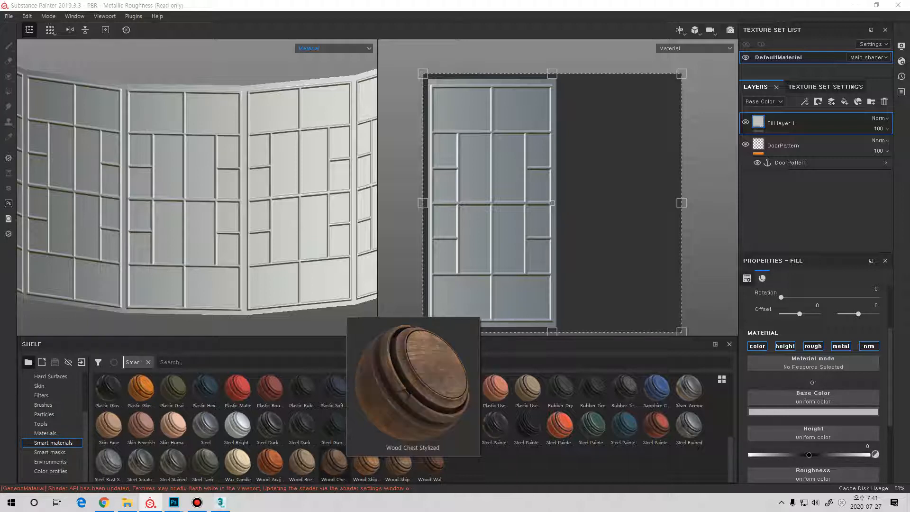
pyautogui.moveTo(270, 462)
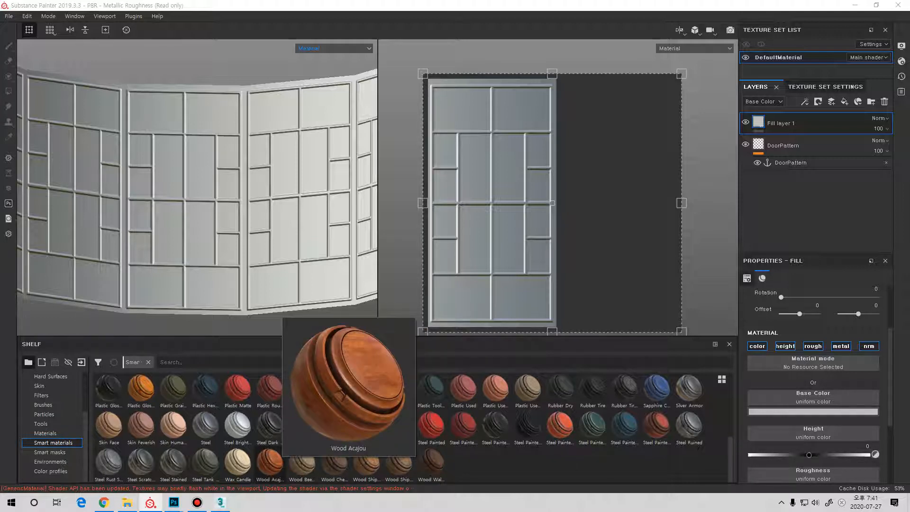
pyautogui.click(270, 463)
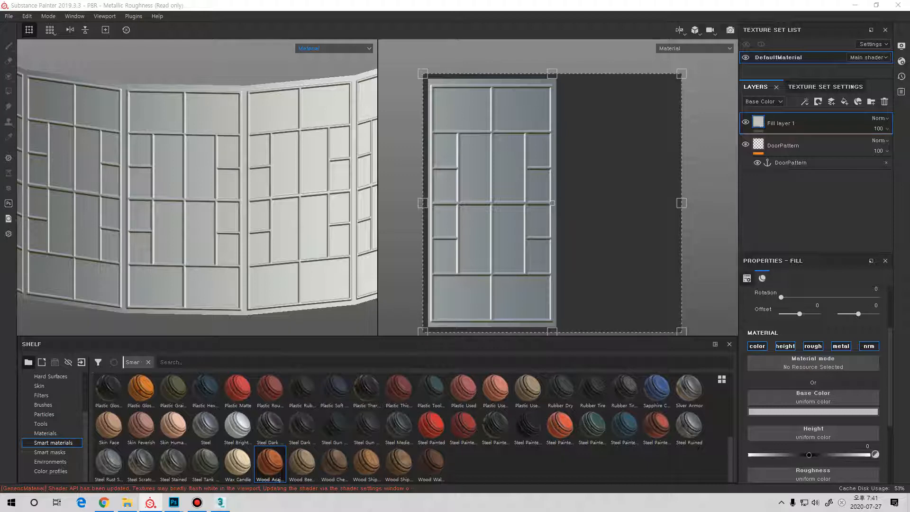
pyautogui.moveTo(269, 462); pyautogui.dragTo(787, 135)
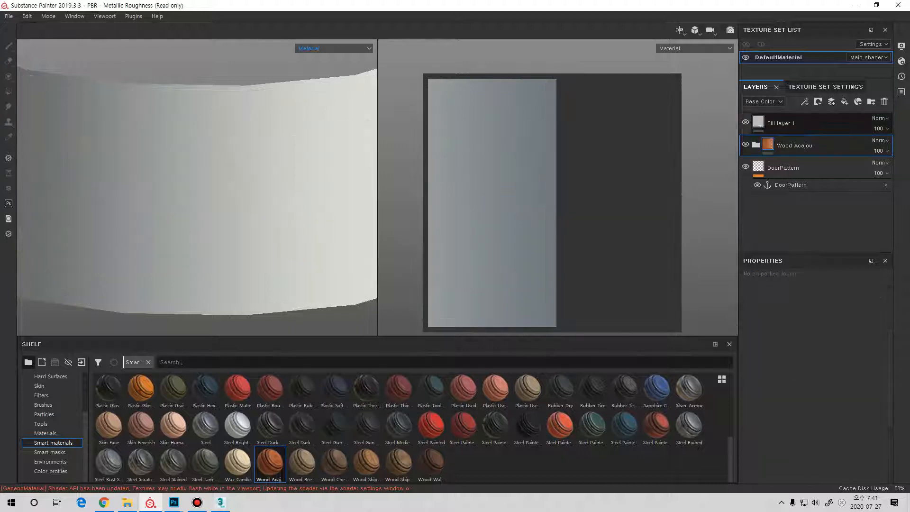
# - Hide Fill layer 1 and expand the Wood Acajou group to reveal its sublayers
pyautogui.click(746, 122)
pyautogui.keyDown('alt'); pyautogui.moveTo(231, 199); pyautogui.dragTo(256, 193); pyautogui.keyUp('alt')
pyautogui.click(756, 145)
pyautogui.scroll(3, 197, 187)
pyautogui.scroll(-2, 197, 187)
pyautogui.keyDown('alt'); pyautogui.moveTo(256, 193); pyautogui.dragTo(240, 201, button='middle'); pyautogui.keyUp('alt')
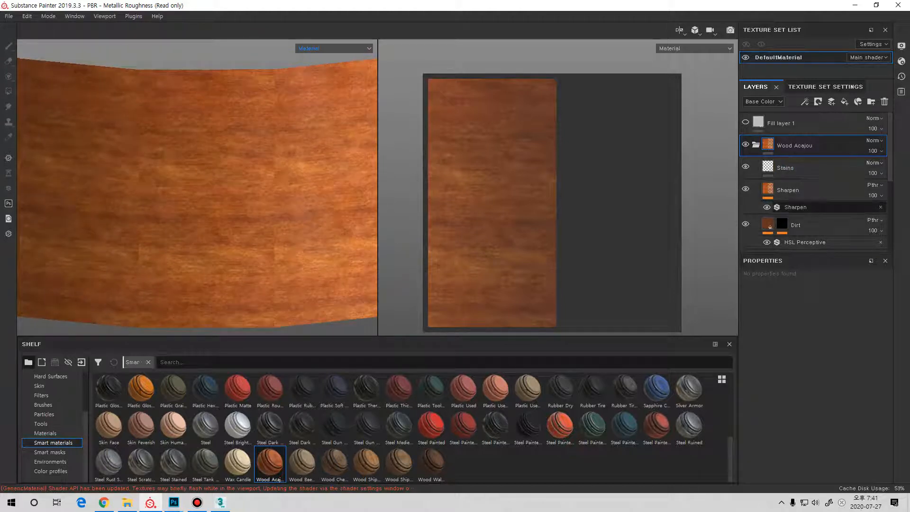
# - Set the UV rotation of the Wood Fibers Large layer inside the Wood Acajou group to 90
pyautogui.scroll(-3, 813, 169)
pyautogui.scroll(-2, 814, 190)
pyautogui.scroll(2, 814, 189)
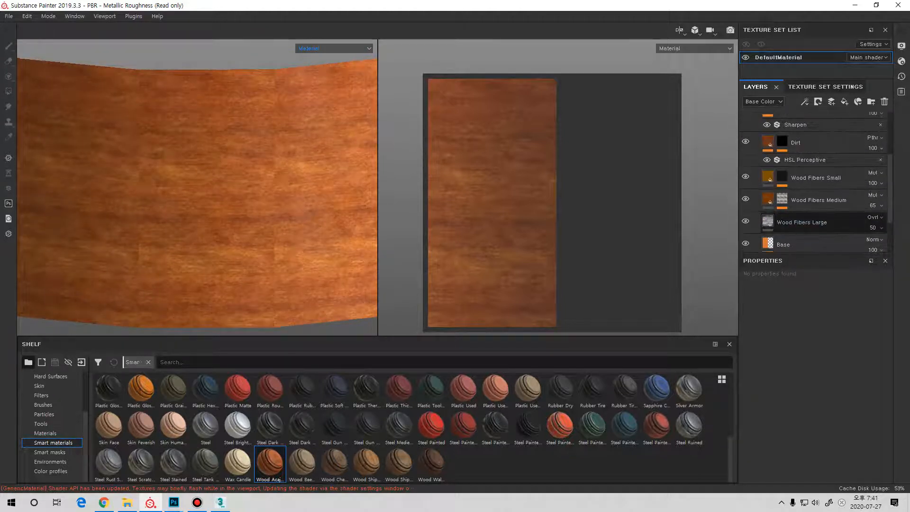
pyautogui.click(806, 221)
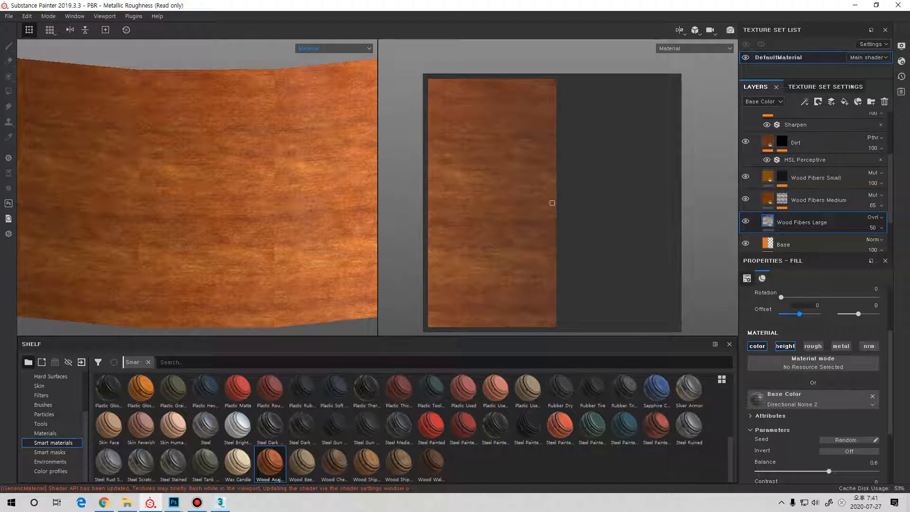
pyautogui.scroll(3, 813, 380)
pyautogui.moveTo(781, 354); pyautogui.dragTo(805, 354)
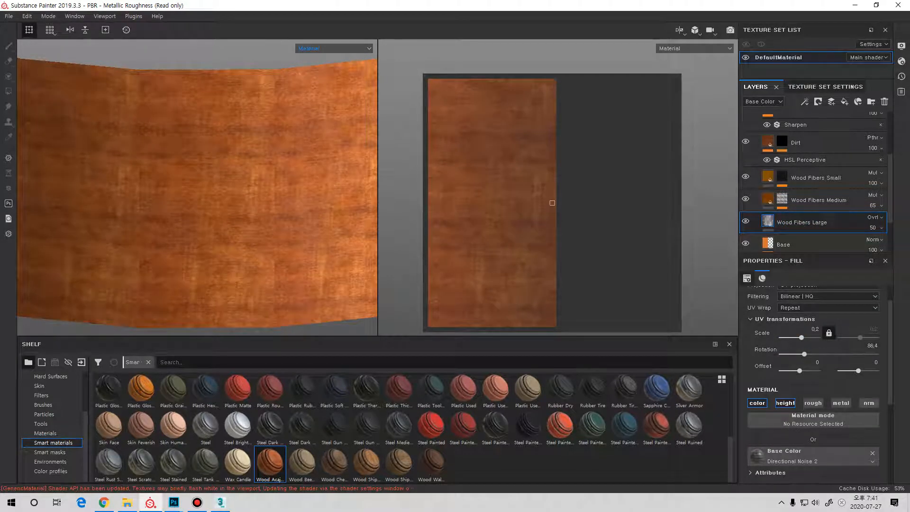
pyautogui.click(872, 346)
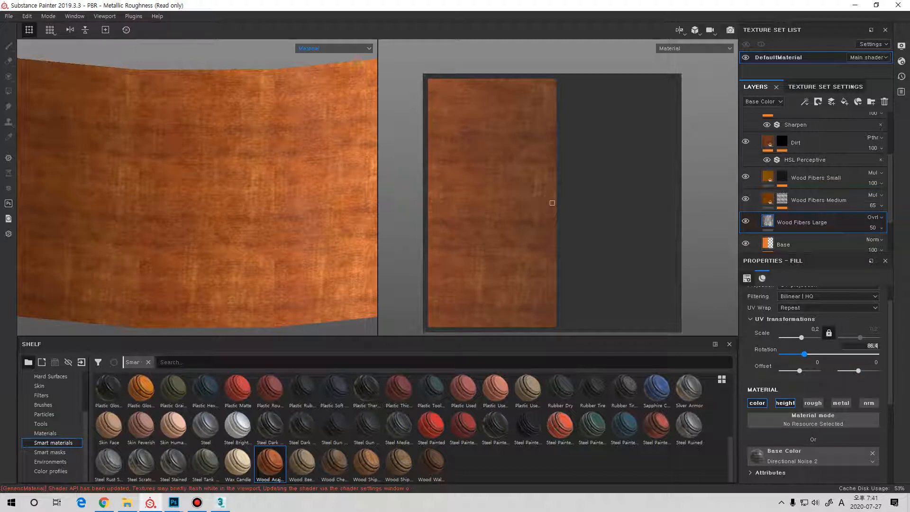
pyautogui.write('90')
pyautogui.press('Return')
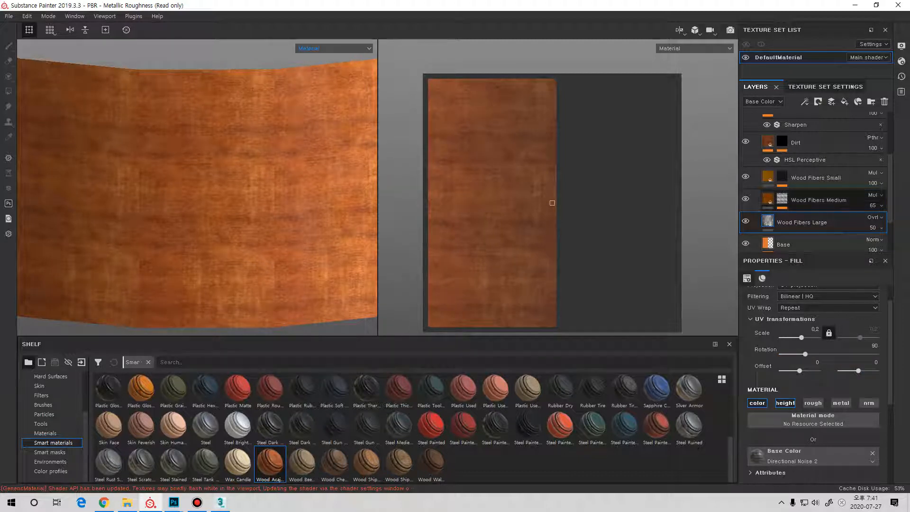
# - Collapse the Wood Acajou group, toggle Fill layer 1 on and off to compare, and select the Wood Acajou group
pyautogui.click(818, 199)
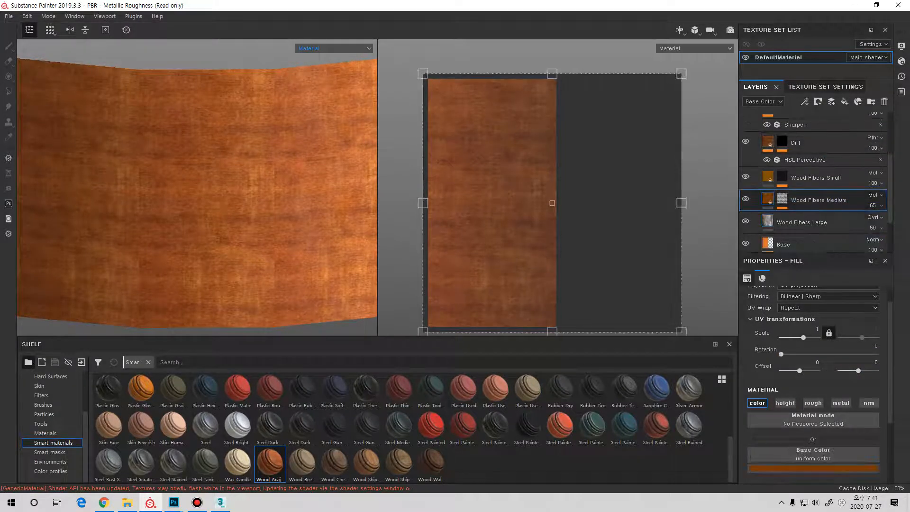
pyautogui.scroll(3, 819, 203)
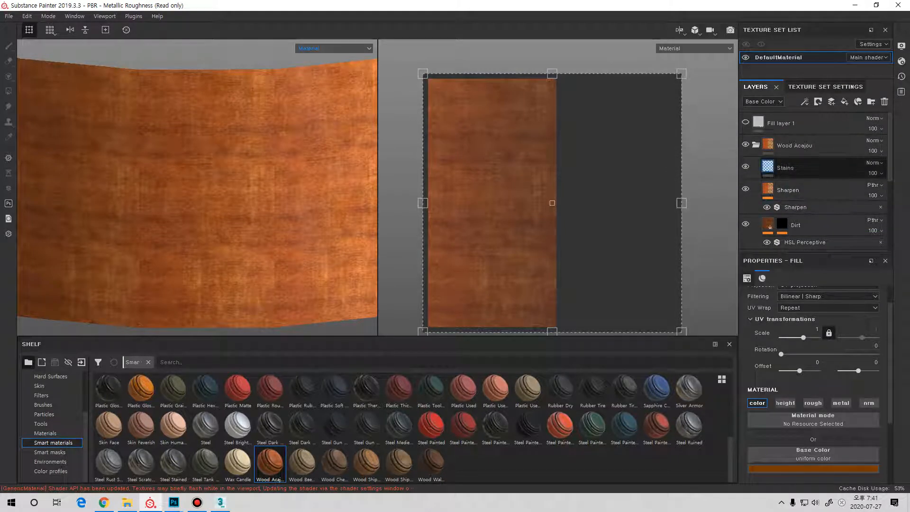
pyautogui.click(756, 145)
pyautogui.click(781, 123)
pyautogui.click(745, 122)
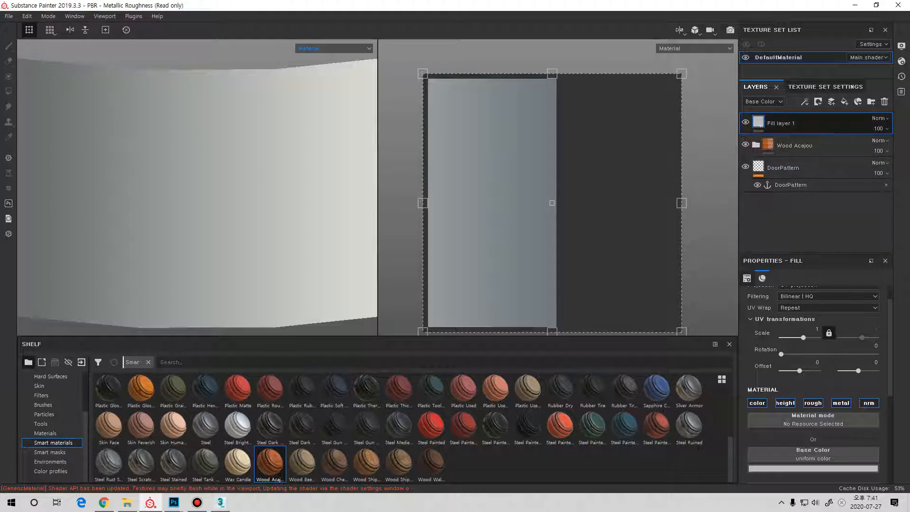
pyautogui.click(745, 122)
pyautogui.click(795, 145)
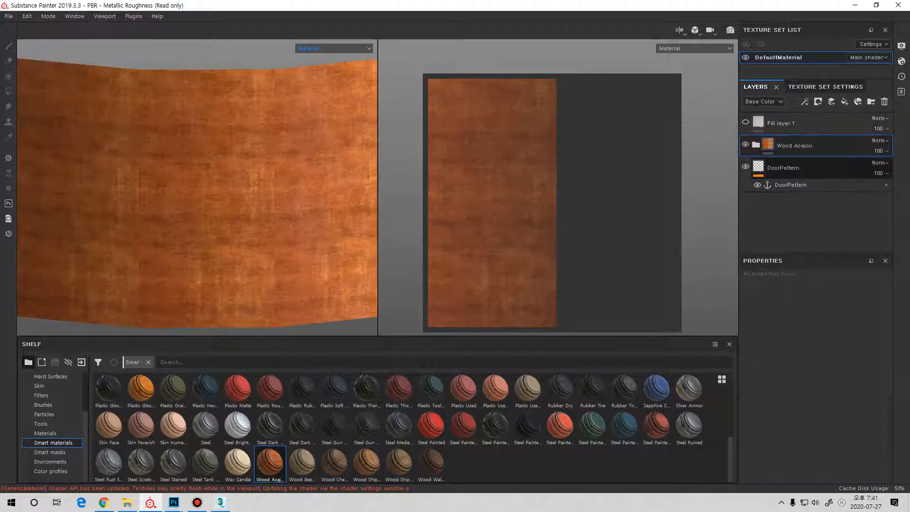
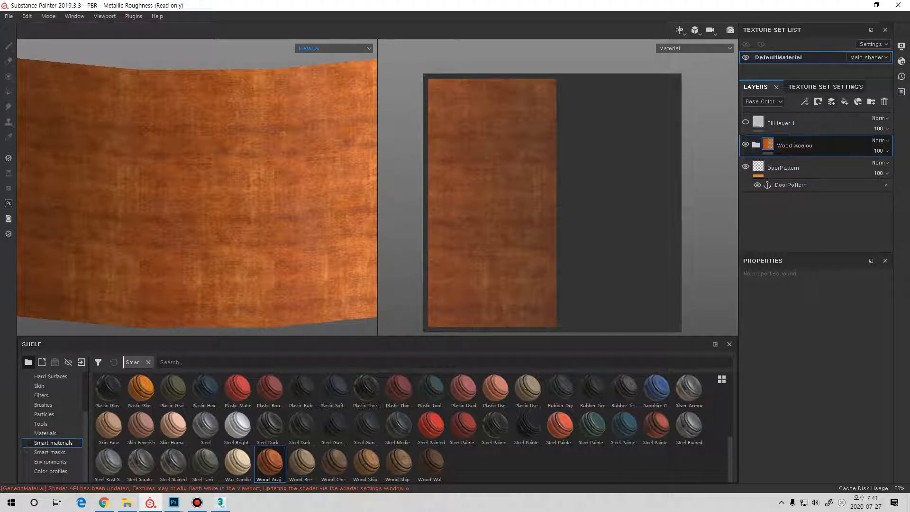
# - Add a black mask to the Wood Acajou group and add a fill effect to that mask
pyautogui.rightClick(756, 138)
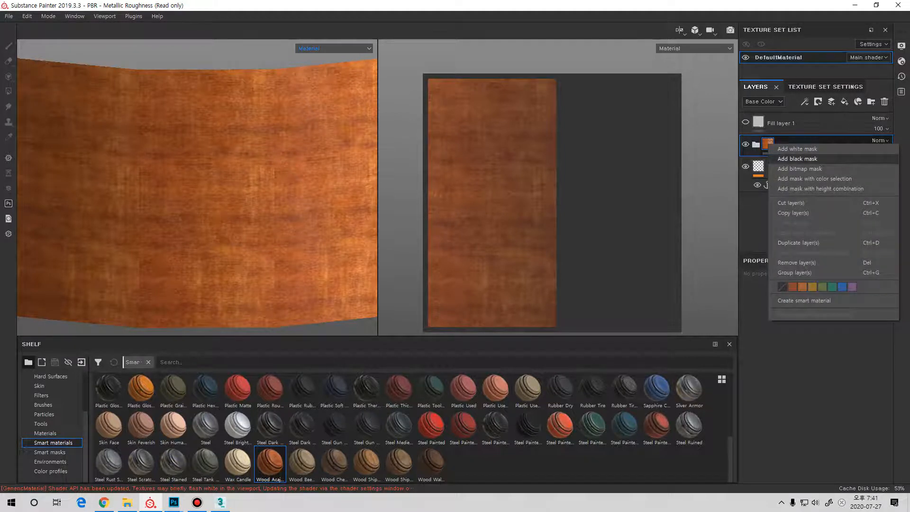
pyautogui.click(798, 159)
pyautogui.rightClick(782, 144)
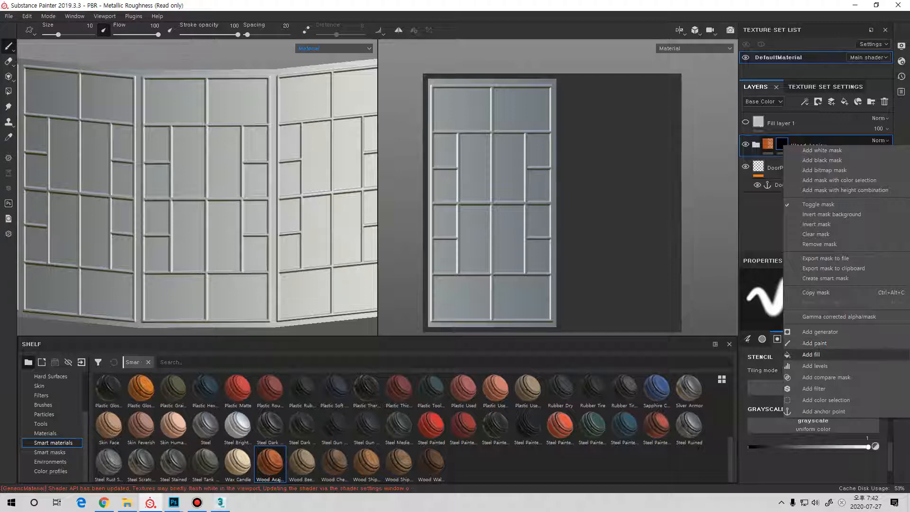
pyautogui.click(813, 355)
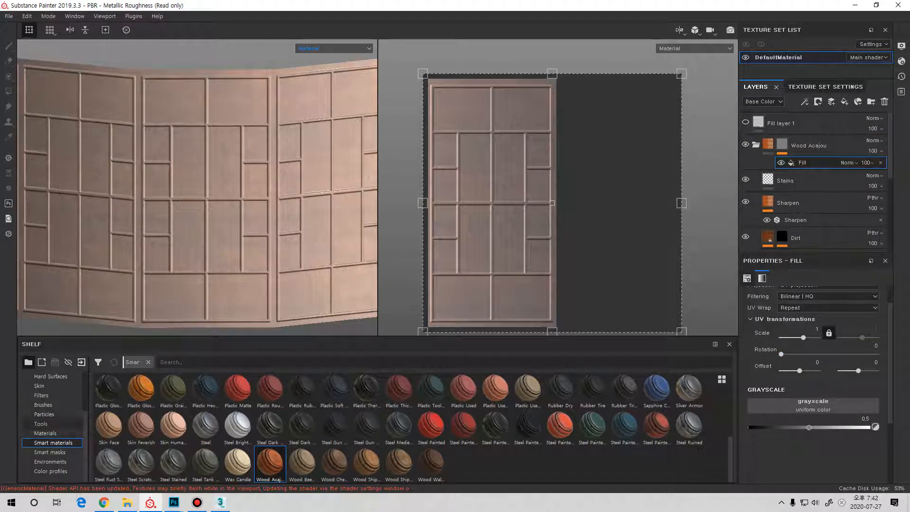
# - Assign the Door_Pattern texture to the grayscale channel of the Wood Acajou mask fill
pyautogui.scroll(2, 52, 423)
pyautogui.click(52, 423)
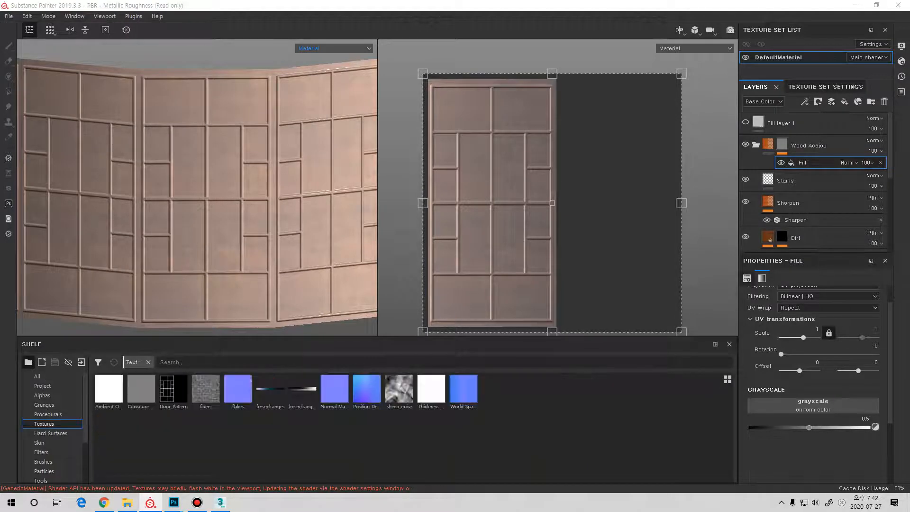
pyautogui.click(173, 389)
pyautogui.moveTo(173, 389); pyautogui.dragTo(813, 405)
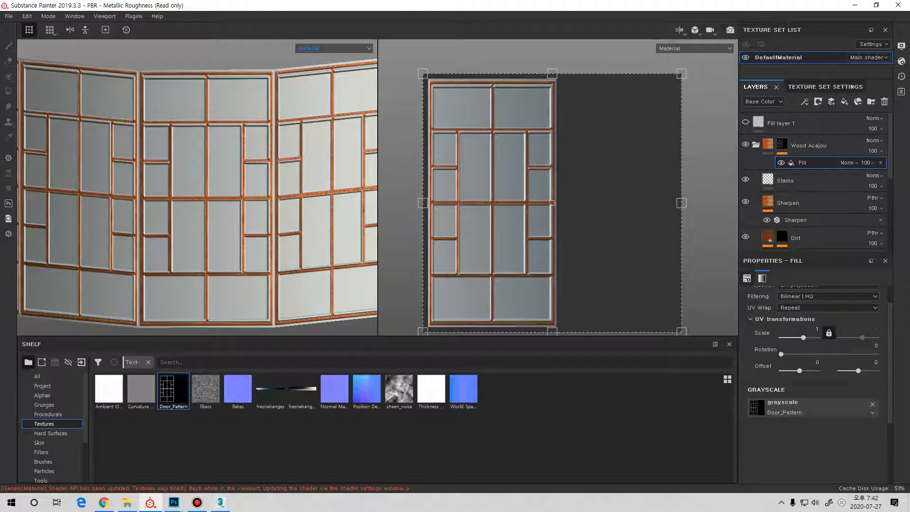
# - Examine up close and at an angle how the masked wood lines up with the raised door lattice
pyautogui.scroll(6, 197, 188)
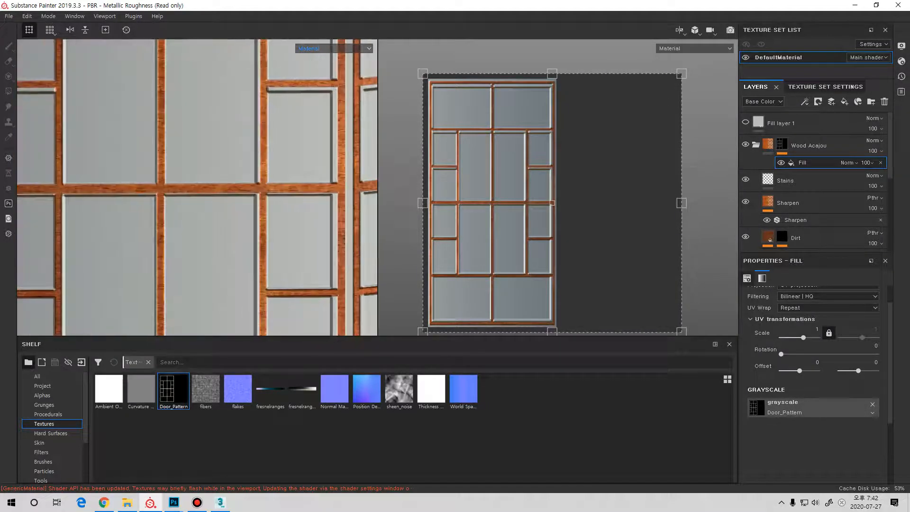
pyautogui.keyDown('alt'); pyautogui.moveTo(228, 190); pyautogui.dragTo(156, 188); pyautogui.keyUp('alt')
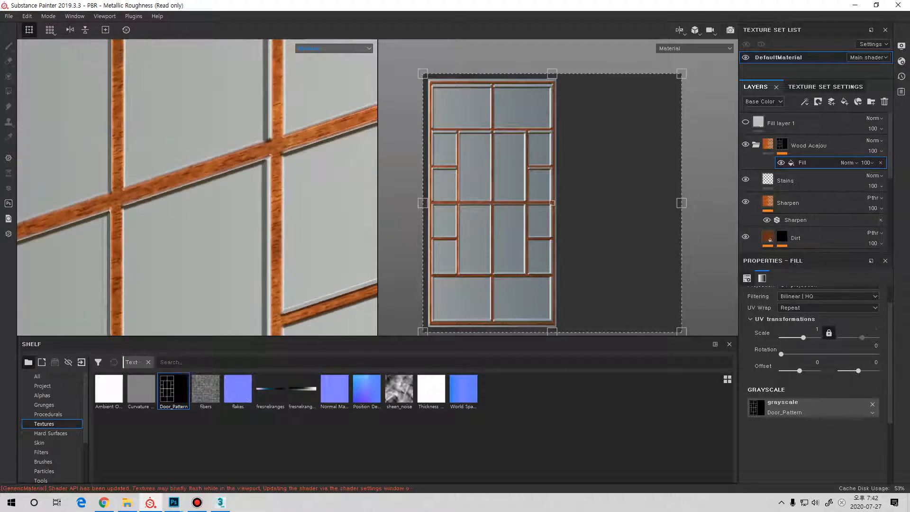
pyautogui.scroll(-3, 198, 188)
pyautogui.keyDown('alt'); pyautogui.moveTo(197, 142); pyautogui.dragTo(194, 266, button='middle'); pyautogui.keyUp('alt')
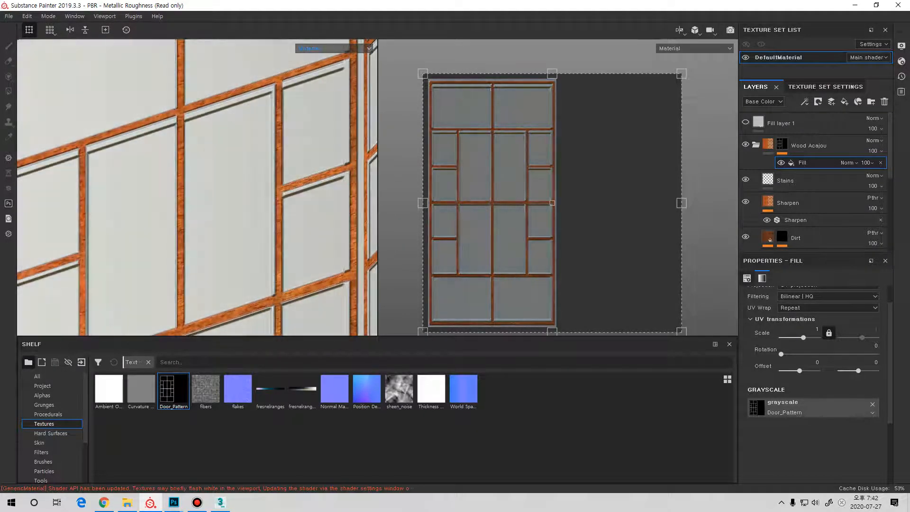
pyautogui.keyDown('shift'); pyautogui.moveTo(199, 214); pyautogui.dragTo(311, 232, button='right'); pyautogui.keyUp('shift')
pyautogui.scroll(-3, 311, 232)
pyautogui.keyDown('alt'); pyautogui.moveTo(200, 199); pyautogui.dragTo(258, 192); pyautogui.keyUp('alt')
pyautogui.scroll(3, 258, 192)
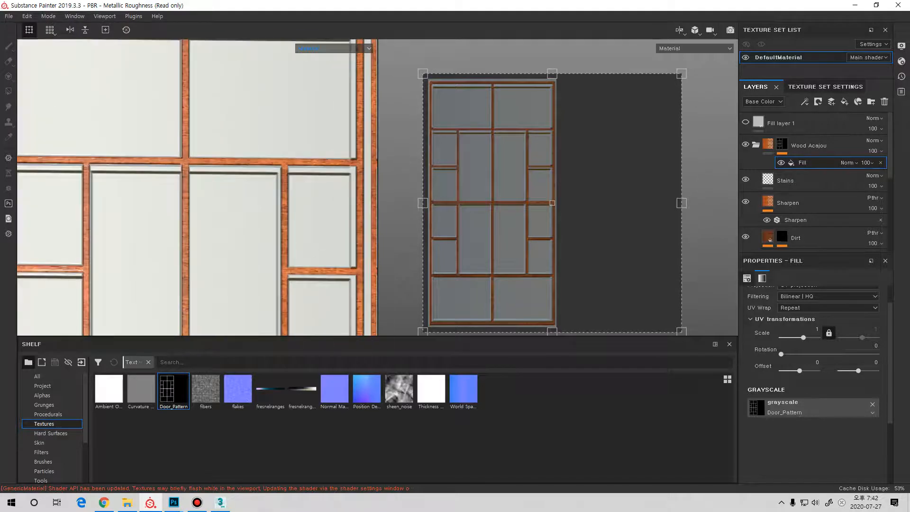
pyautogui.keyDown('alt'); pyautogui.moveTo(251, 171); pyautogui.dragTo(269, 240, button='middle'); pyautogui.keyUp('alt')
pyautogui.scroll(-1, 269, 237)
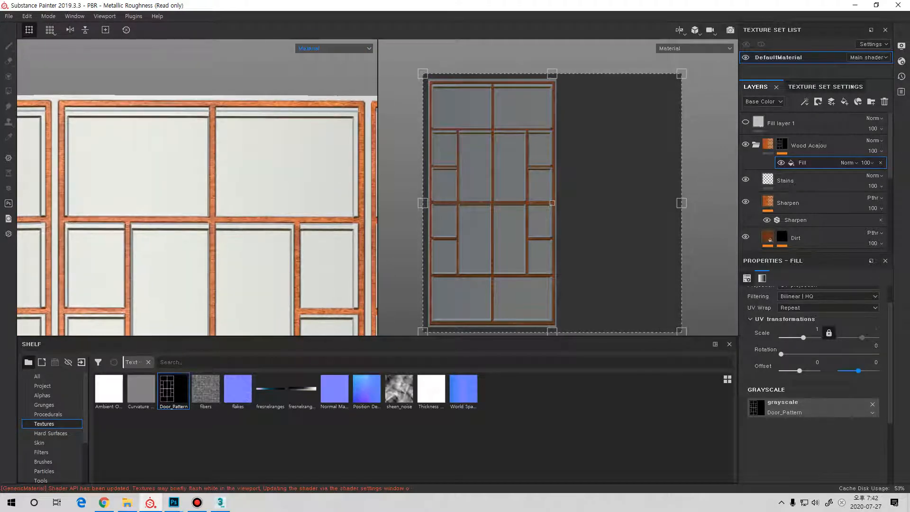
# - Try UV scales of 1.19 and 0.8 on the Wood Acajou mask fill and restore the scale to 1
pyautogui.moveTo(800, 371); pyautogui.dragTo(800, 371)
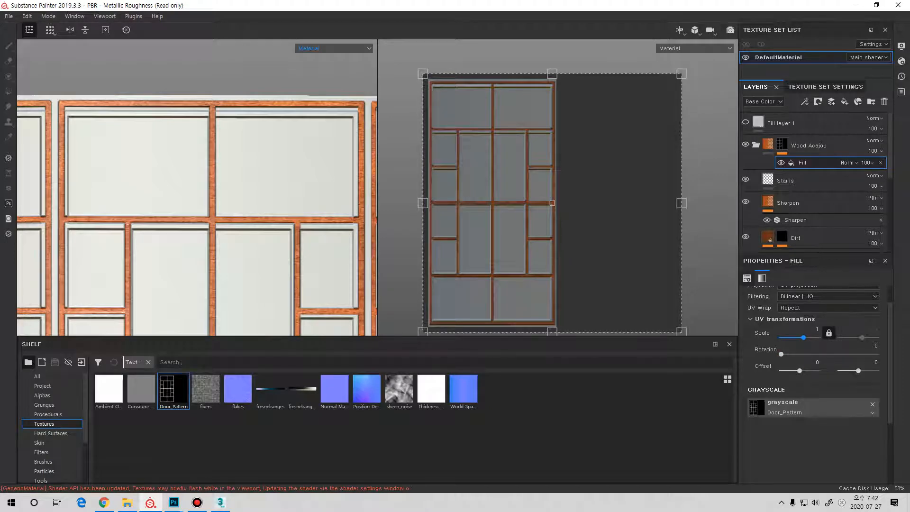
pyautogui.moveTo(803, 338); pyautogui.dragTo(803, 338)
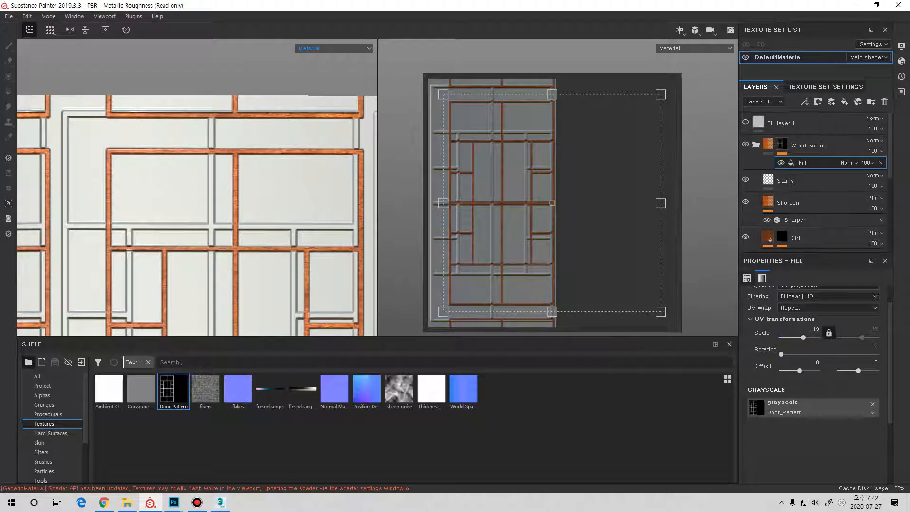
pyautogui.moveTo(803, 337); pyautogui.dragTo(803, 337)
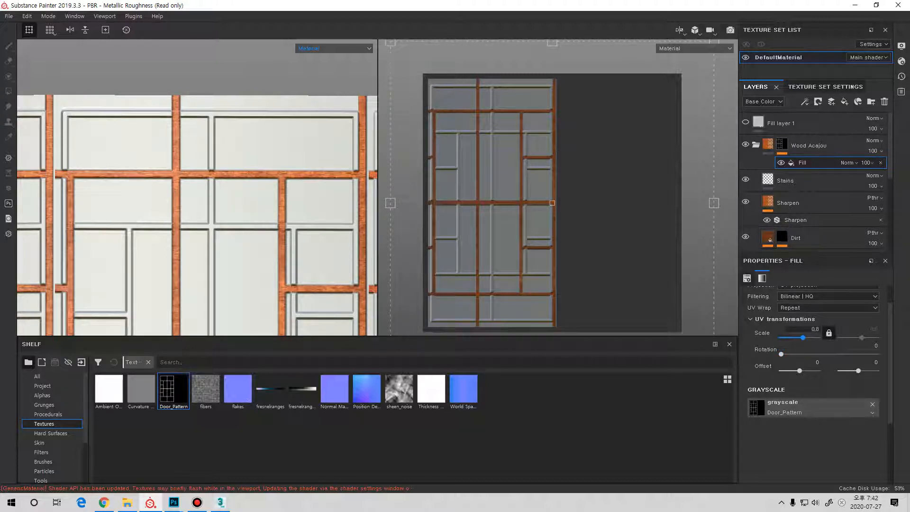
pyautogui.press('Return')
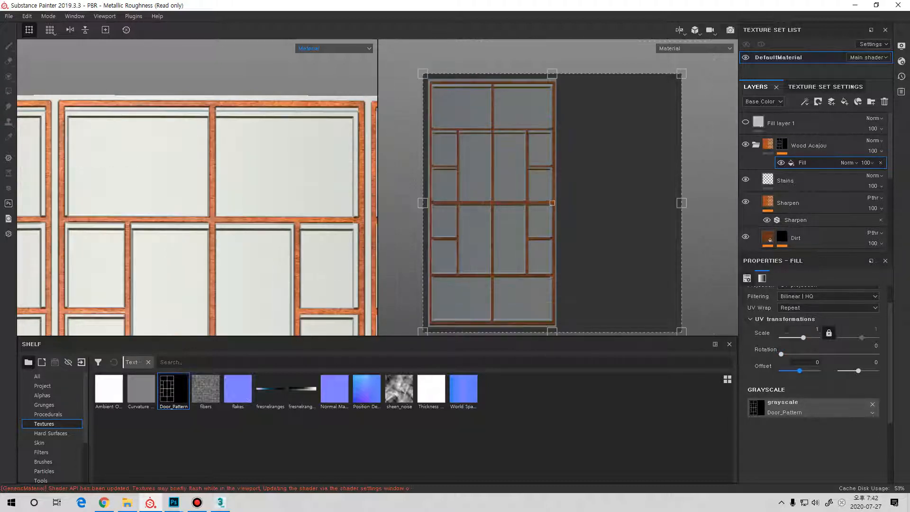
# - Inspect the wood lattice across the lower and neighbouring door panels of the model
pyautogui.scroll(-5, 237, 213)
pyautogui.keyDown('alt'); pyautogui.moveTo(228, 266); pyautogui.dragTo(226, 124, button='middle'); pyautogui.keyUp('alt')
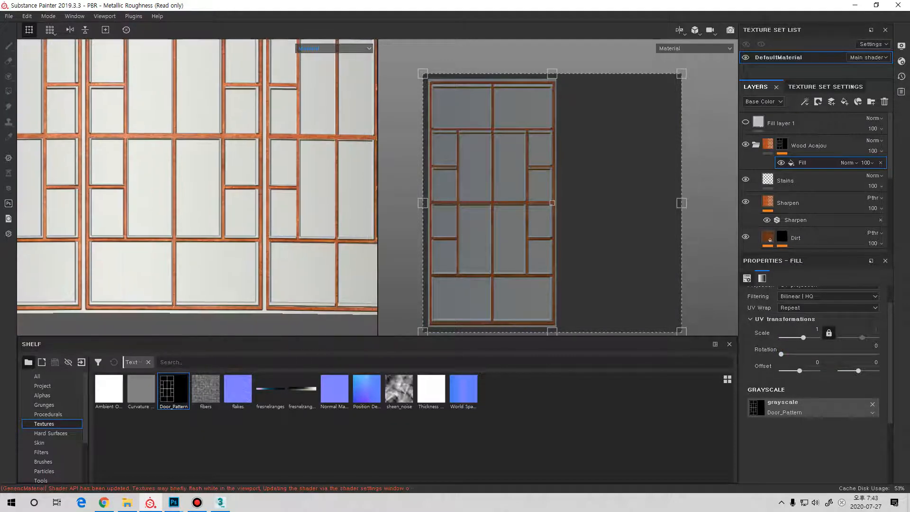
pyautogui.keyDown('alt'); pyautogui.moveTo(225, 143); pyautogui.dragTo(201, 177); pyautogui.keyUp('alt')
pyautogui.keyDown('alt'); pyautogui.moveTo(201, 177); pyautogui.dragTo(206, 162, button='middle'); pyautogui.keyUp('alt')
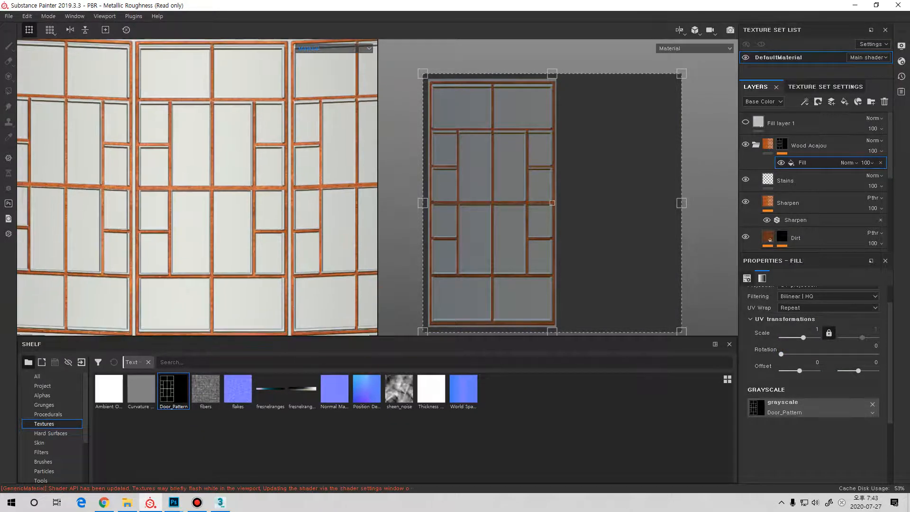
pyautogui.keyDown('alt'); pyautogui.moveTo(206, 162); pyautogui.dragTo(211, 161); pyautogui.keyUp('alt')
pyautogui.scroll(-1, 211, 190)
pyautogui.scroll(1, 213, 189)
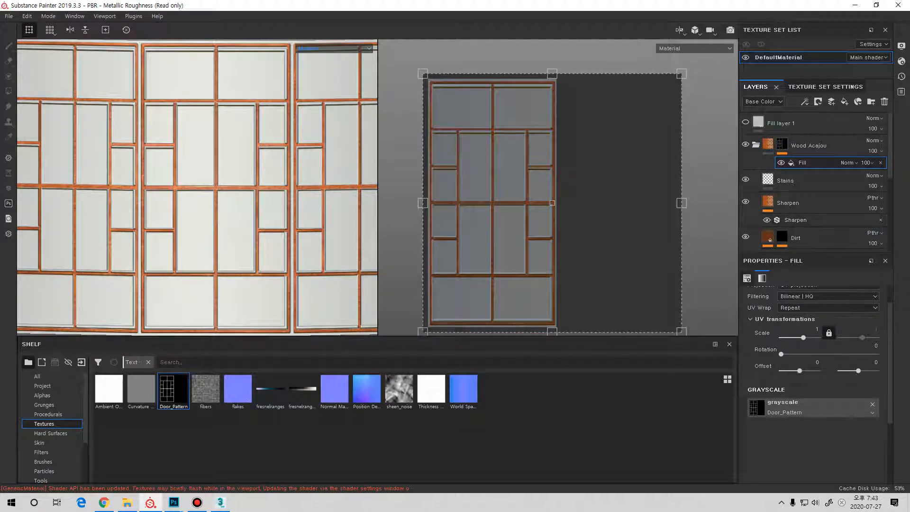
# - Review the DoorPattern layer, its anchor point and the Wood Acajou mask fill, checking the lattice in the 2D view
pyautogui.click(757, 145)
pyautogui.click(783, 181)
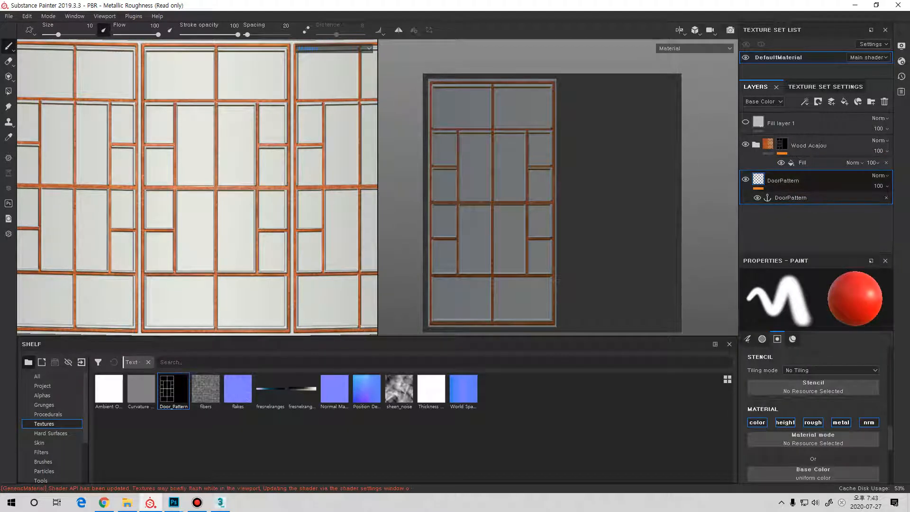
pyautogui.click(791, 198)
pyautogui.click(783, 181)
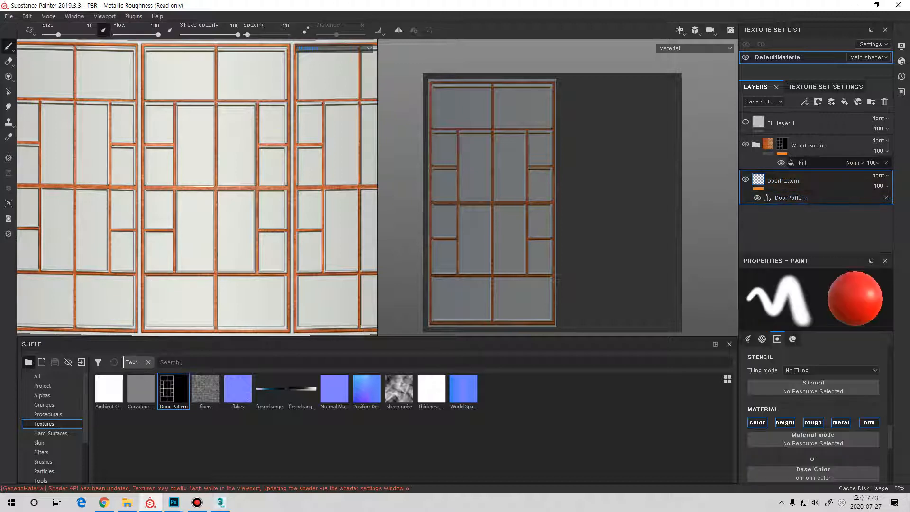
pyautogui.click(809, 145)
pyautogui.click(803, 162)
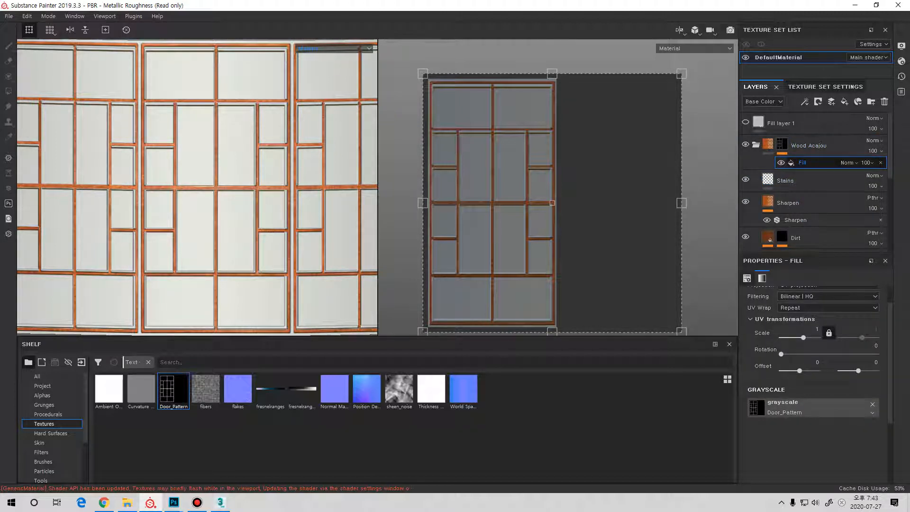
pyautogui.click(809, 146)
pyautogui.click(756, 145)
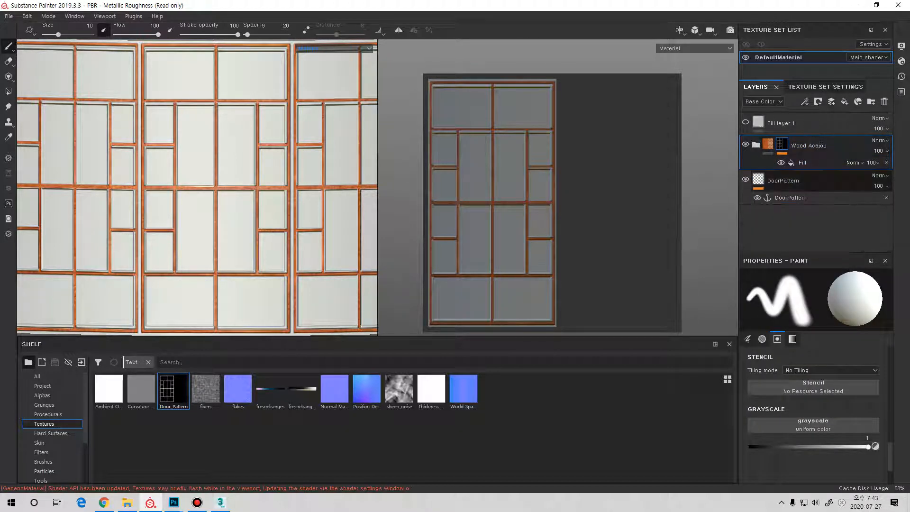
pyautogui.click(784, 181)
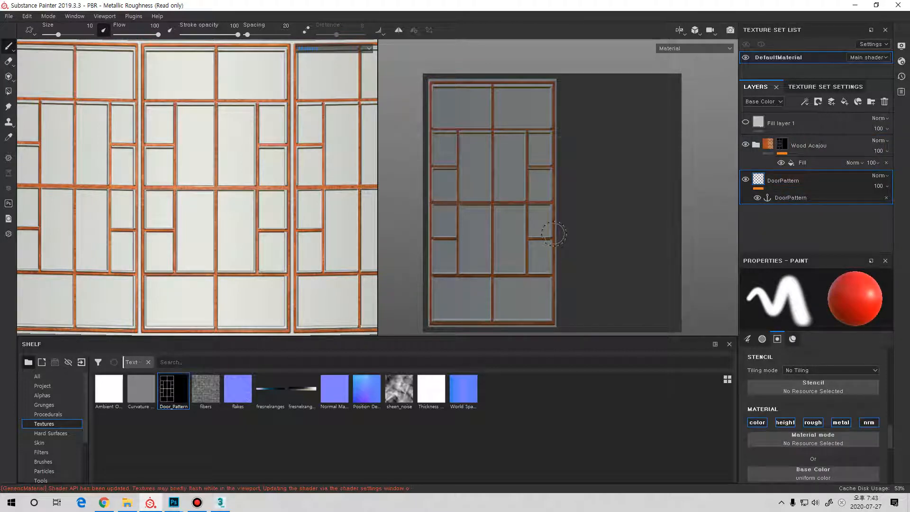
pyautogui.keyDown('alt'); pyautogui.moveTo(557, 246); pyautogui.dragTo(542, 238, button='middle'); pyautogui.keyUp('alt')
pyautogui.keyDown('alt'); pyautogui.moveTo(541, 238); pyautogui.dragTo(560, 237, button='right'); pyautogui.keyUp('alt')
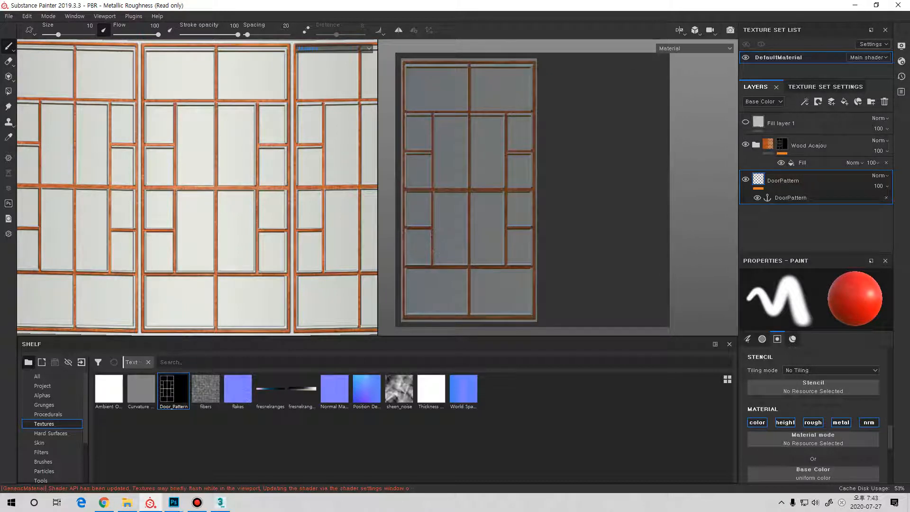
pyautogui.click(802, 163)
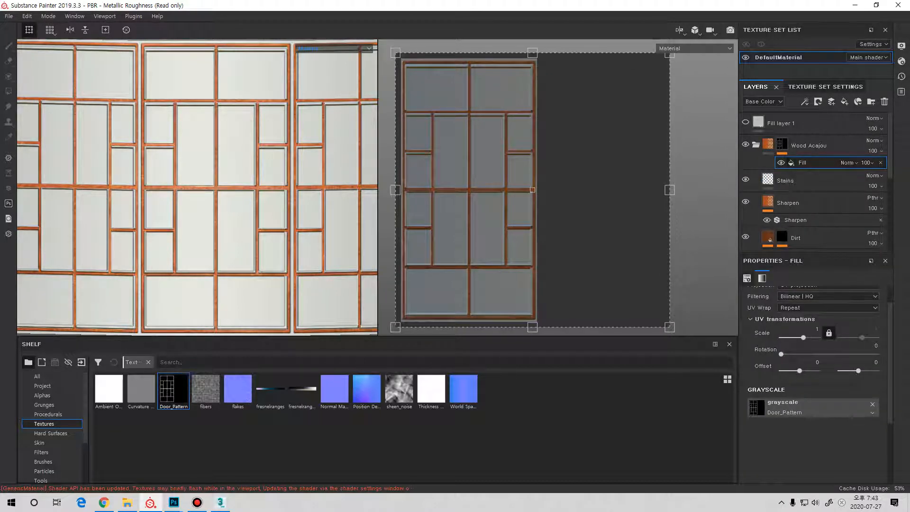
pyautogui.click(197, 502)
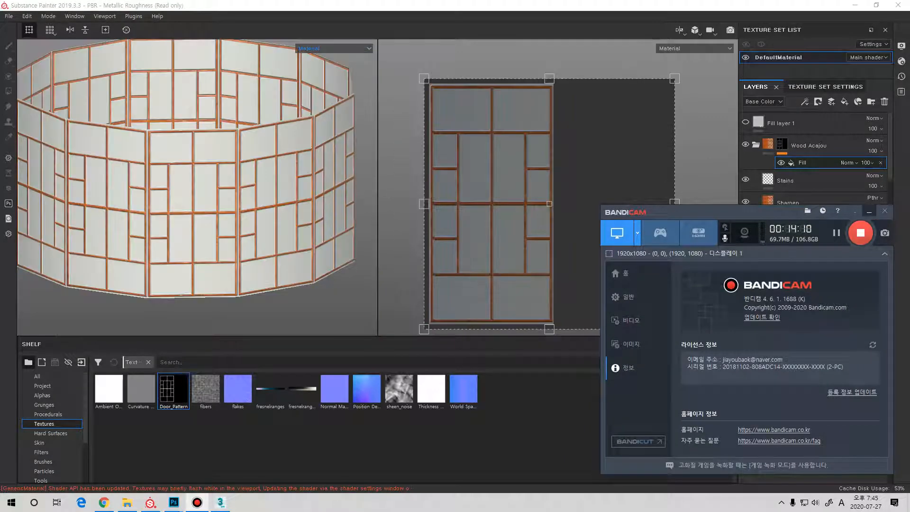
pyautogui.click(869, 211)
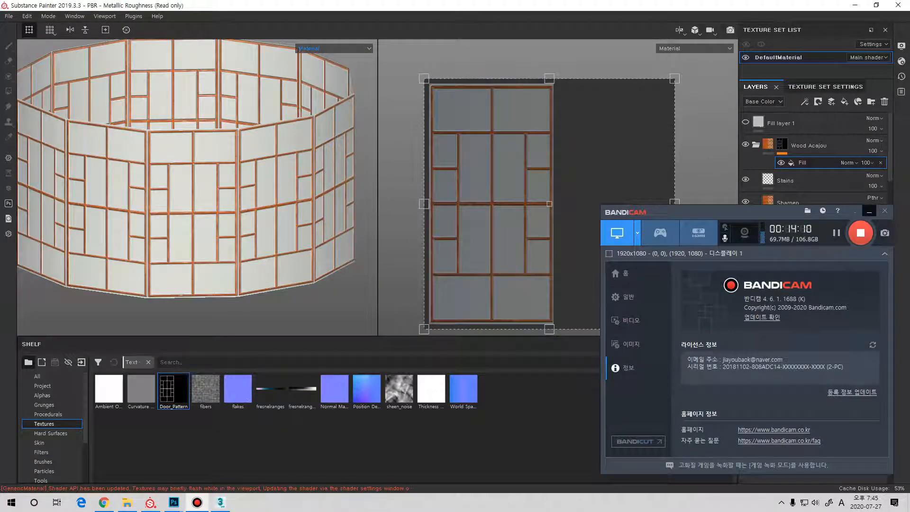
# - Examine the wood coverage along the lattice edges on several door panels of the ring-shaped model
pyautogui.keyDown('alt'); pyautogui.moveTo(204, 246); pyautogui.dragTo(204, 208); pyautogui.keyUp('alt')
pyautogui.scroll(4, 204, 246)
pyautogui.scroll(1, 197, 187)
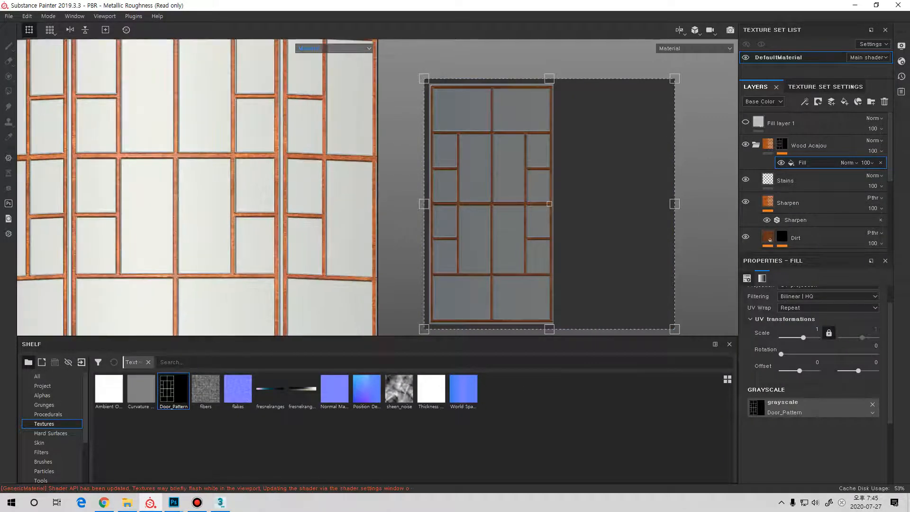
pyautogui.keyDown('alt'); pyautogui.moveTo(198, 187); pyautogui.dragTo(233, 298, button='middle'); pyautogui.keyUp('alt')
pyautogui.moveTo(197, 187)
pyautogui.keyDown('alt'); pyautogui.mouseDown()
pyautogui.moveTo(199, 207)
pyautogui.moveTo(199, 197)
pyautogui.mouseUp(); pyautogui.keyUp('alt')
pyautogui.scroll(-2, 199, 197)
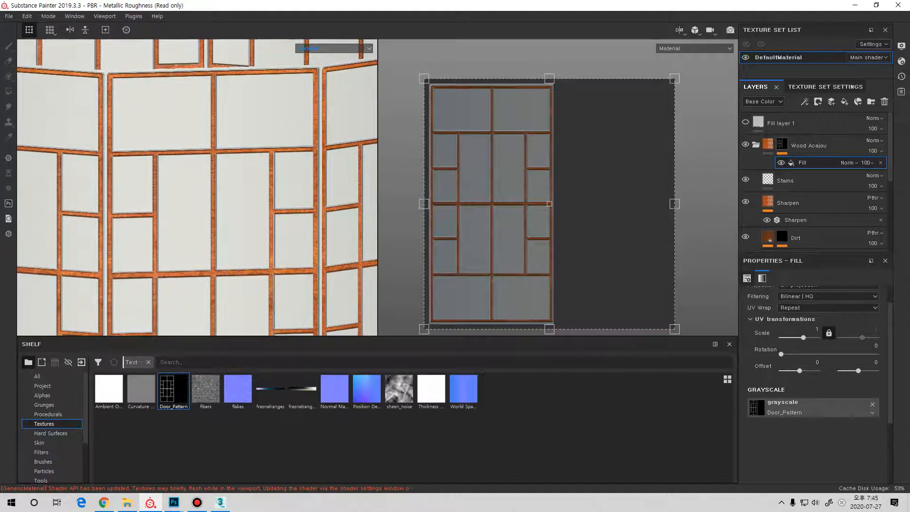
pyautogui.keyDown('alt'); pyautogui.moveTo(199, 197); pyautogui.dragTo(208, 158, button='middle'); pyautogui.keyUp('alt')
pyautogui.keyDown('alt'); pyautogui.moveTo(208, 158); pyautogui.dragTo(204, 145); pyautogui.keyUp('alt')
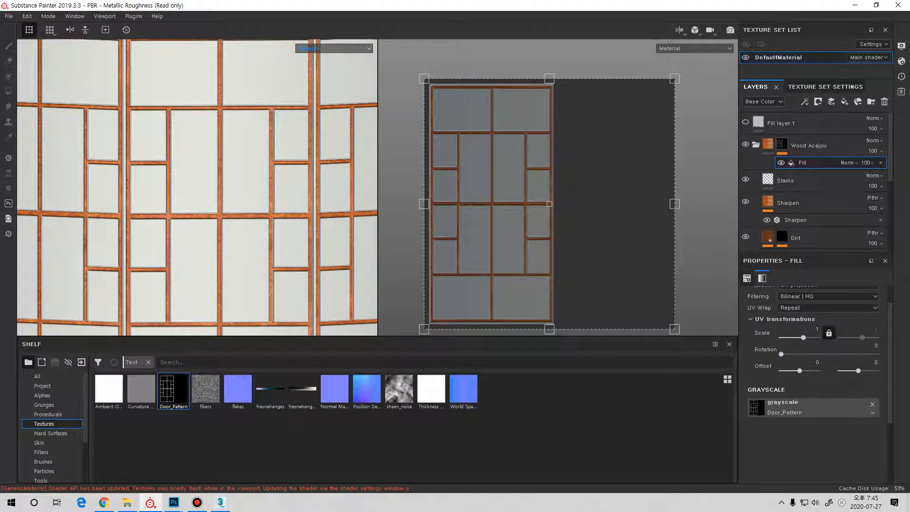
# - Add a Levels effect above the fill in the Wood Acajou mask, hide it, and select the fill
pyautogui.rightClick(818, 164)
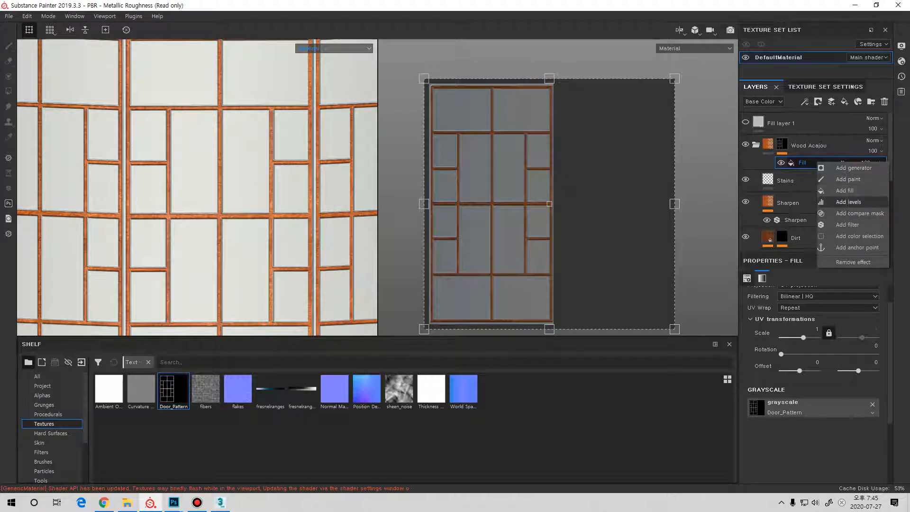
pyautogui.click(849, 202)
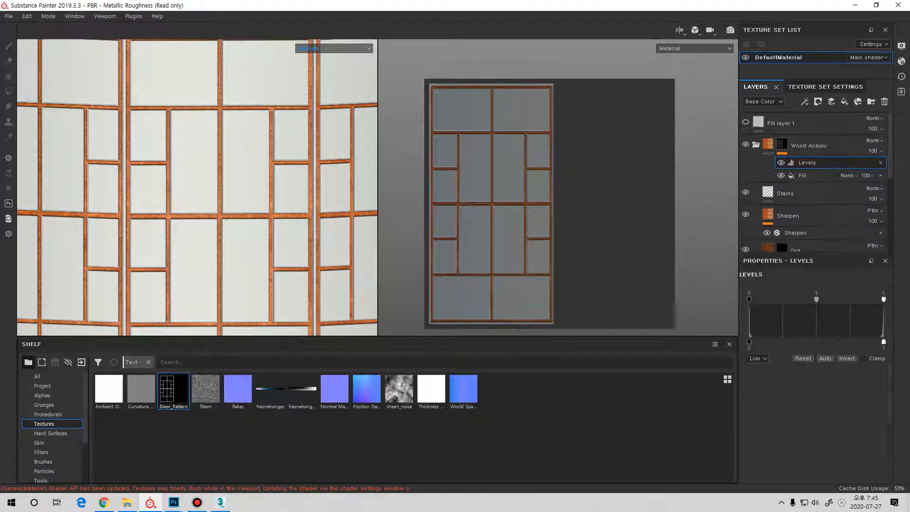
pyautogui.click(806, 176)
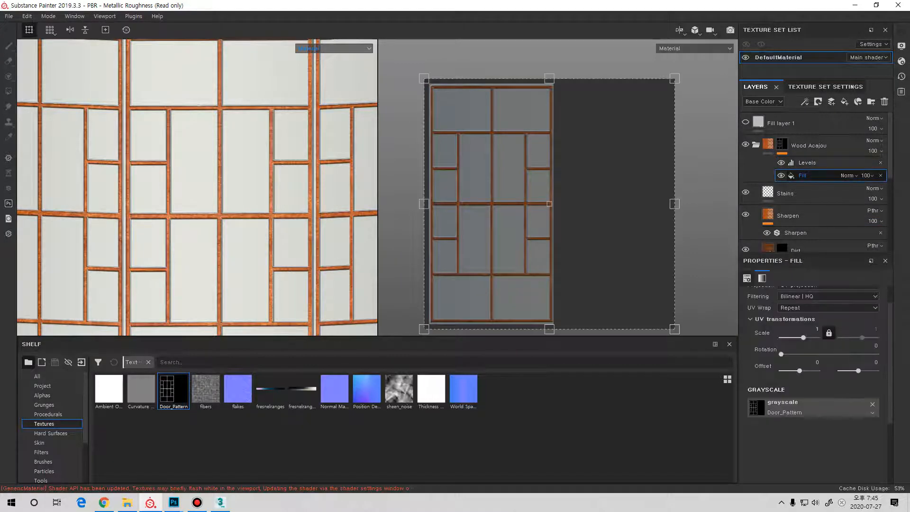
pyautogui.rightClick(817, 176)
pyautogui.click(781, 162)
# - Add a filter effect directly above the Wood Acajou mask fill and set it to Blur
pyautogui.rightClick(816, 177)
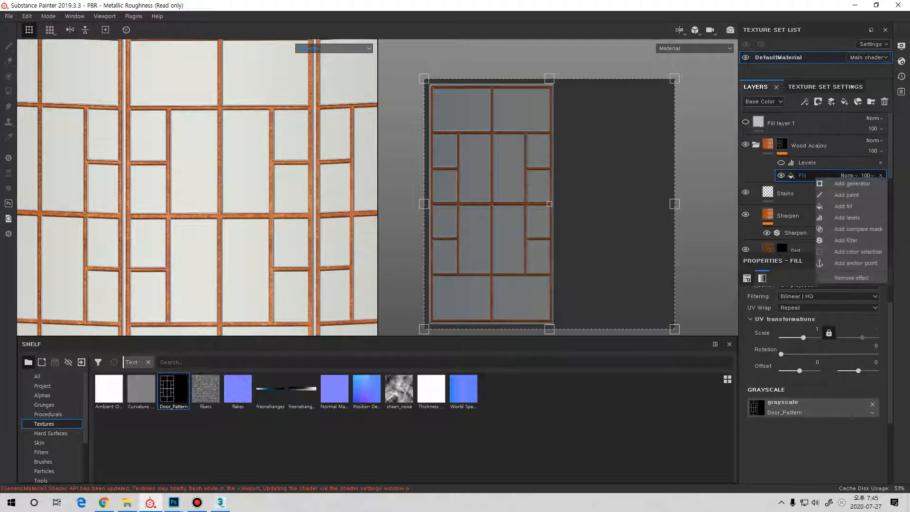
pyautogui.click(846, 241)
pyautogui.click(817, 289)
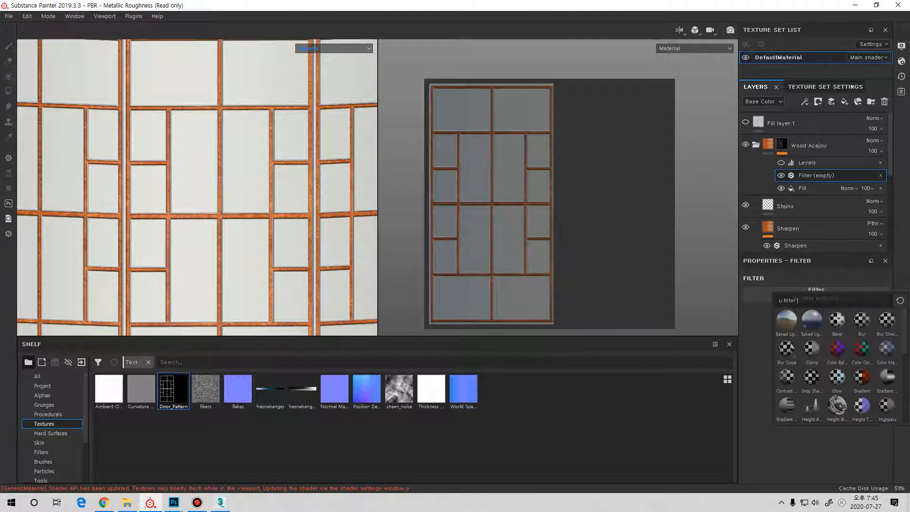
pyautogui.click(862, 320)
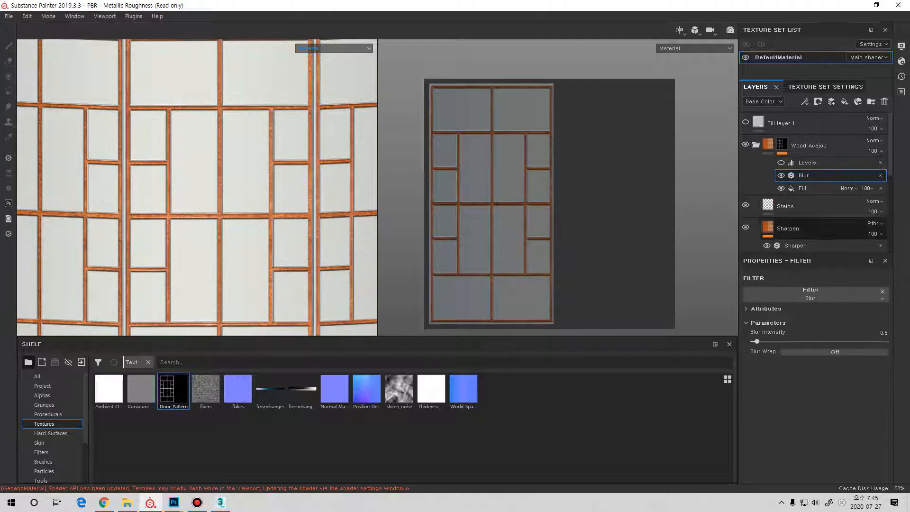
# - Set the Wood Acajou mask's Blur Intensity to 1.25 and tighten the edges by re-enabling Levels with its white input at 0.264
pyautogui.moveTo(757, 341); pyautogui.dragTo(761, 341)
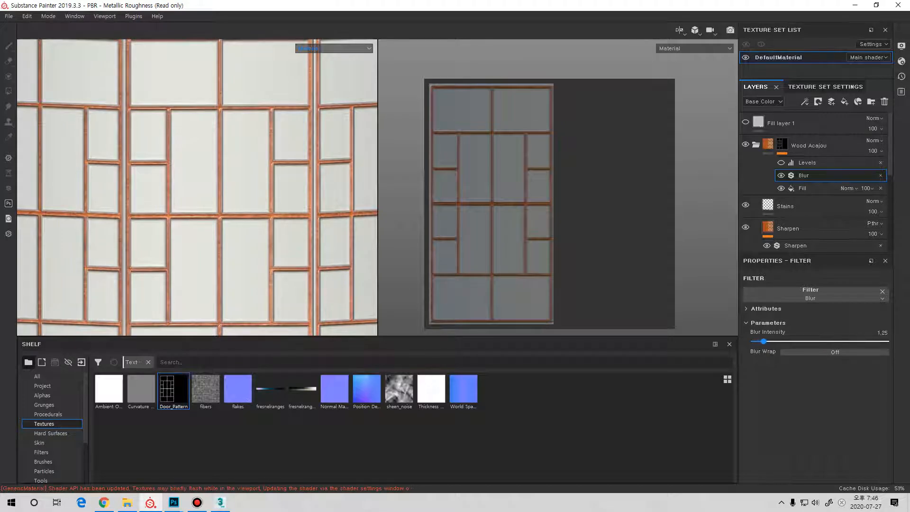
pyautogui.click(781, 163)
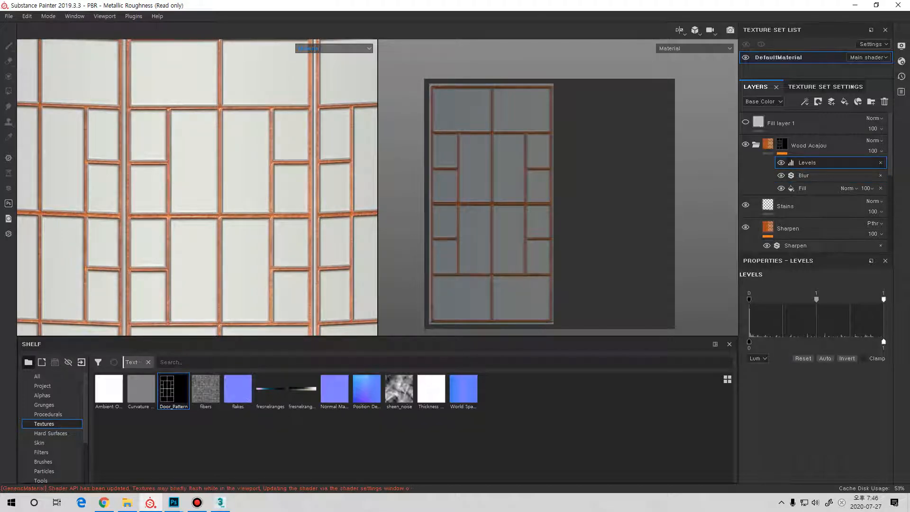
pyautogui.moveTo(884, 300); pyautogui.dragTo(791, 299)
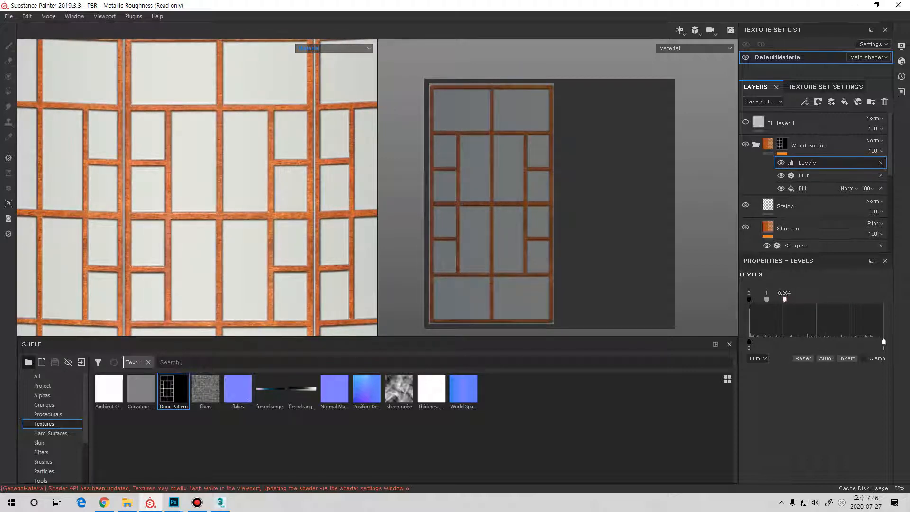
# - Examine the wood coverage along the lattice edges on the door panels, both close up and across the ring-shaped model
pyautogui.scroll(5, 258, 252)
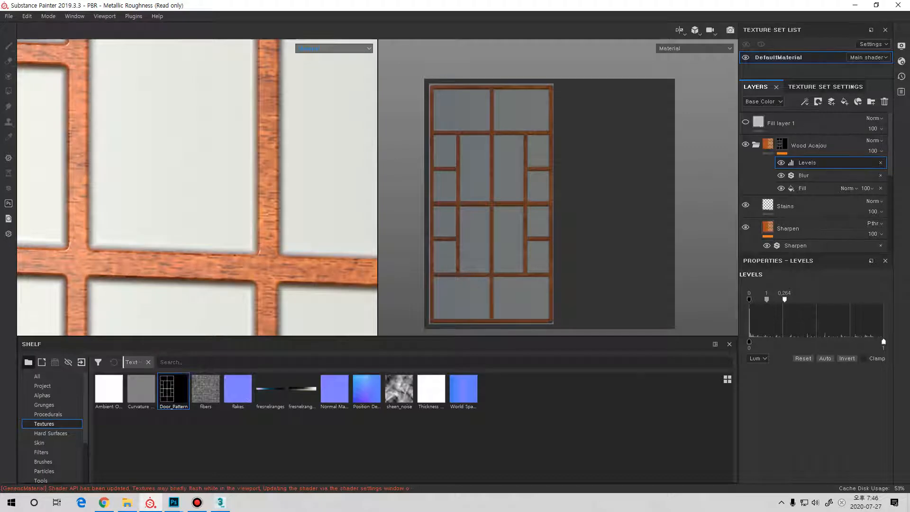
pyautogui.scroll(-6, 259, 253)
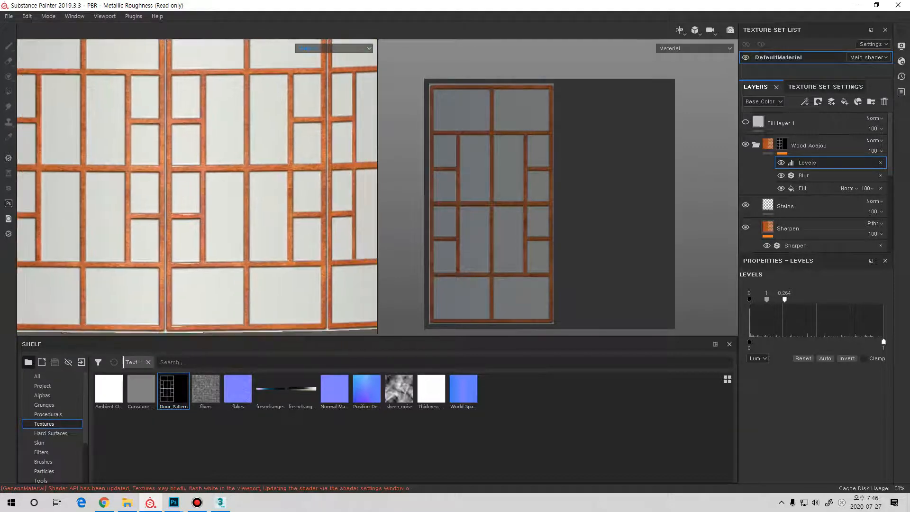
pyautogui.keyDown('alt'); pyautogui.moveTo(259, 252); pyautogui.dragTo(308, 260); pyautogui.keyUp('alt')
pyautogui.moveTo(259, 253)
pyautogui.keyDown('shift'); pyautogui.mouseDown(button='right')
pyautogui.moveTo(332, 253)
pyautogui.moveTo(270, 253)
pyautogui.mouseUp(button='right'); pyautogui.keyUp('shift')
pyautogui.keyDown('alt'); pyautogui.moveTo(270, 253); pyautogui.dragTo(233, 250); pyautogui.keyUp('alt')
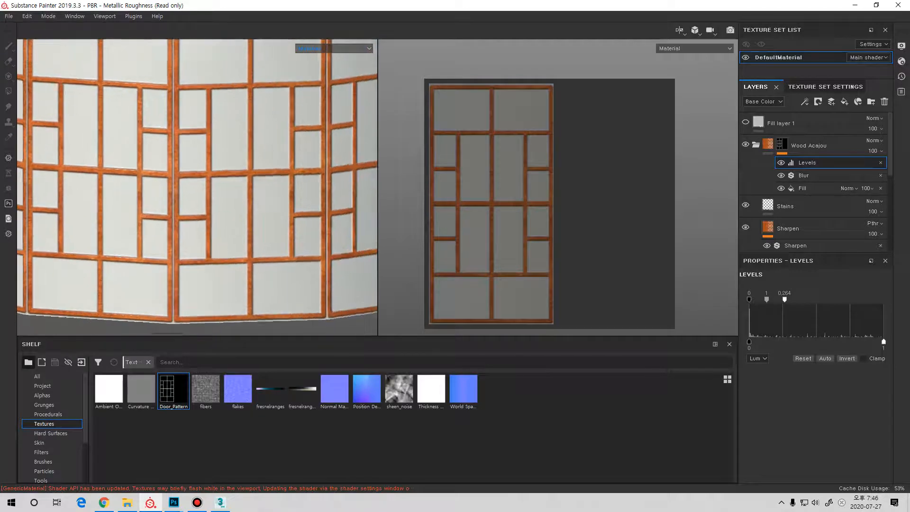
pyautogui.scroll(5, 287, 190)
pyautogui.keyDown('alt'); pyautogui.moveTo(287, 189); pyautogui.dragTo(287, 242, button='middle'); pyautogui.keyUp('alt')
pyautogui.scroll(-2, 287, 241)
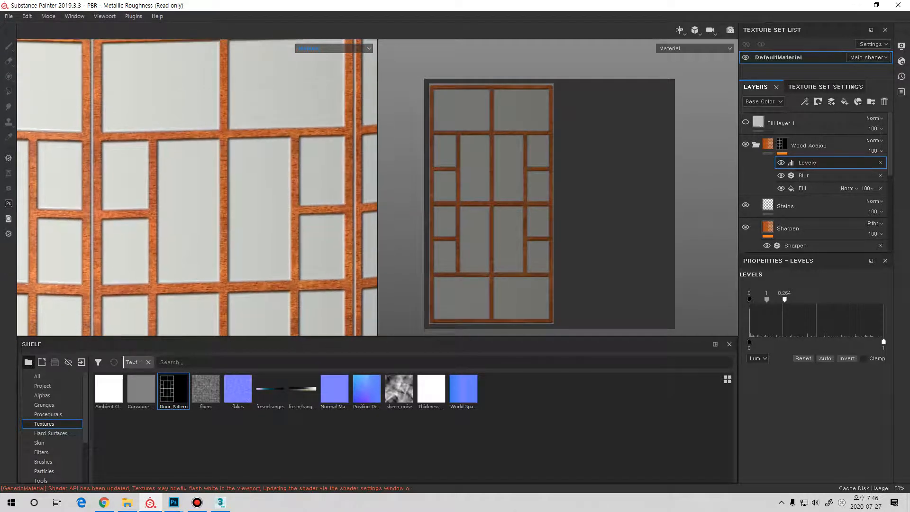
pyautogui.keyDown('alt'); pyautogui.moveTo(198, 190); pyautogui.dragTo(203, 190); pyautogui.keyUp('alt')
# - Collapse the Wood Acajou folder and add a new fill layer at the bottom of the layer stack, below DoorPattern
pyautogui.click(782, 144)
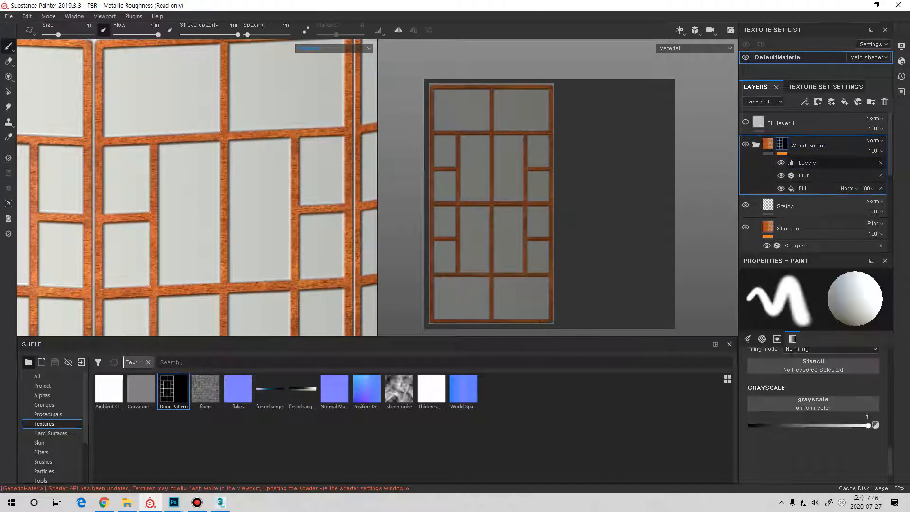
pyautogui.click(768, 144)
pyautogui.click(756, 145)
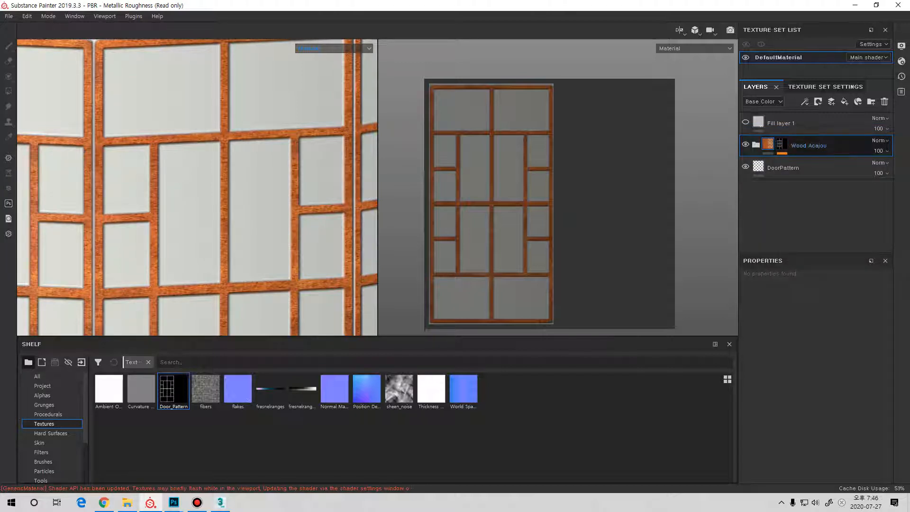
pyautogui.click(844, 102)
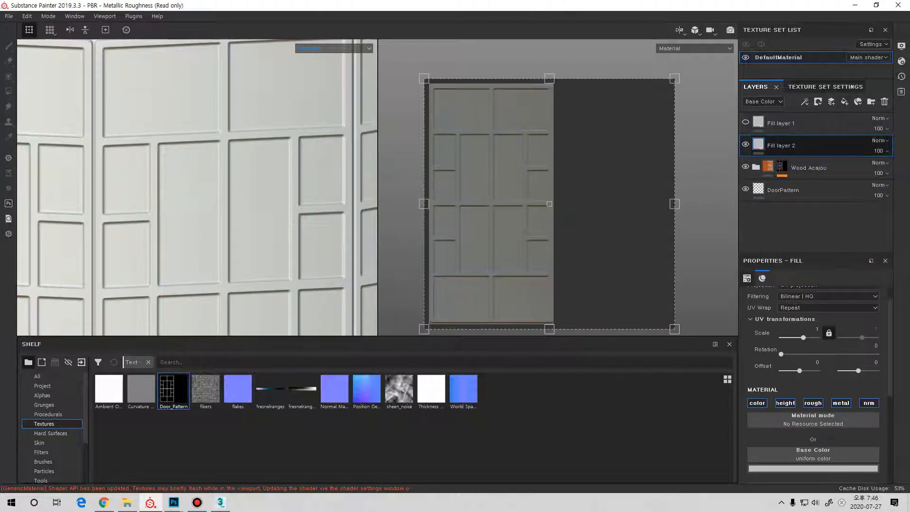
pyautogui.click(745, 144)
pyautogui.click(745, 145)
pyautogui.click(746, 145)
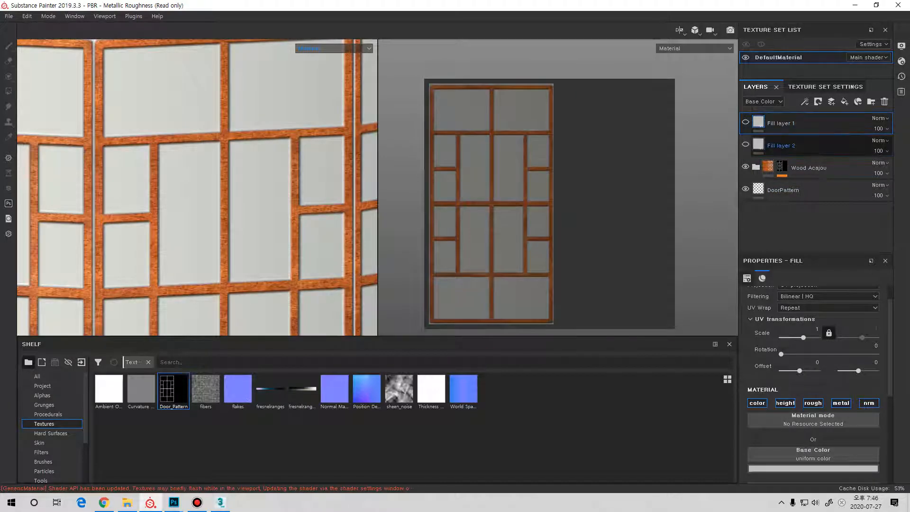
pyautogui.moveTo(782, 146); pyautogui.dragTo(811, 229)
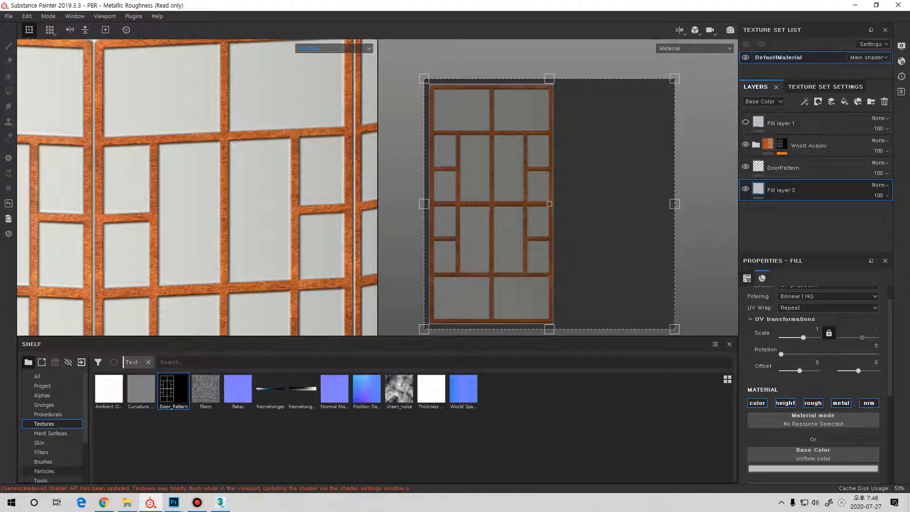
# - Set the bottom fill layer's roughness to 0.7821 and its metallic value to 0.1323
pyautogui.scroll(-1, 53, 472)
pyautogui.scroll(-1, 52, 427)
pyautogui.click(45, 433)
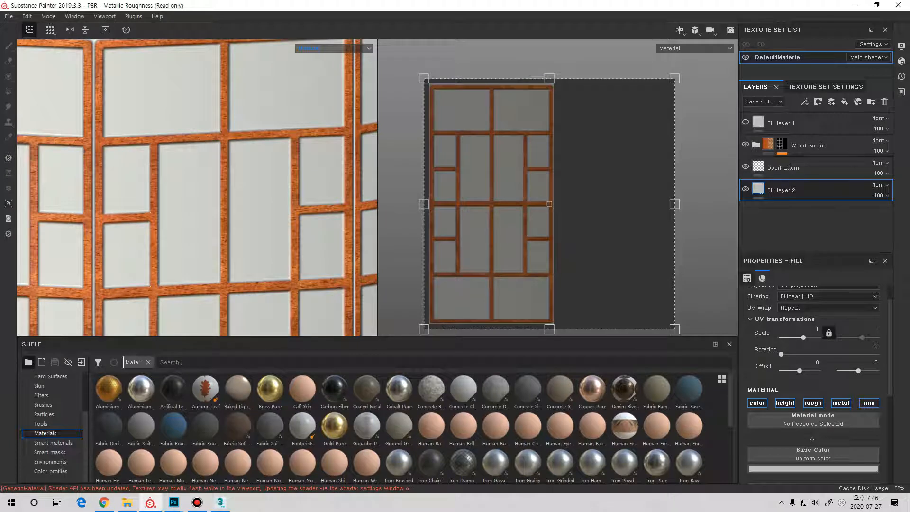
pyautogui.scroll(-4, 813, 384)
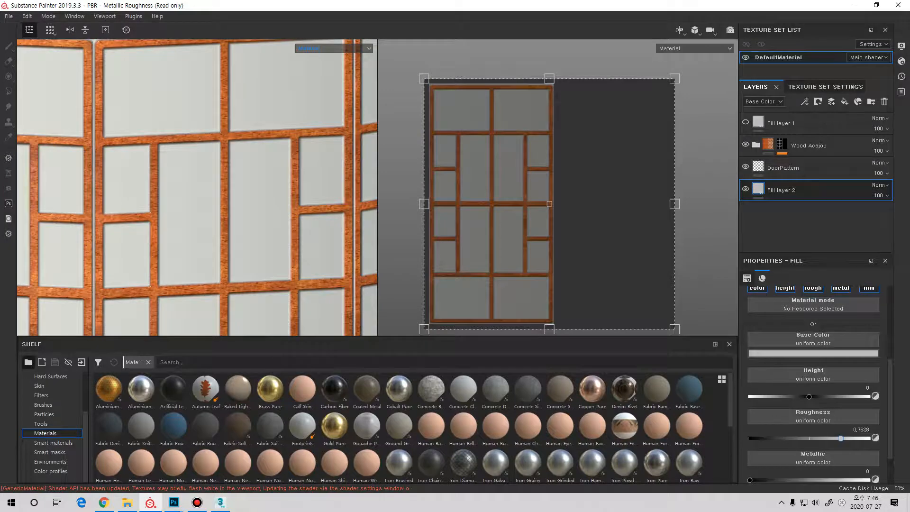
pyautogui.moveTo(750, 479); pyautogui.dragTo(769, 480)
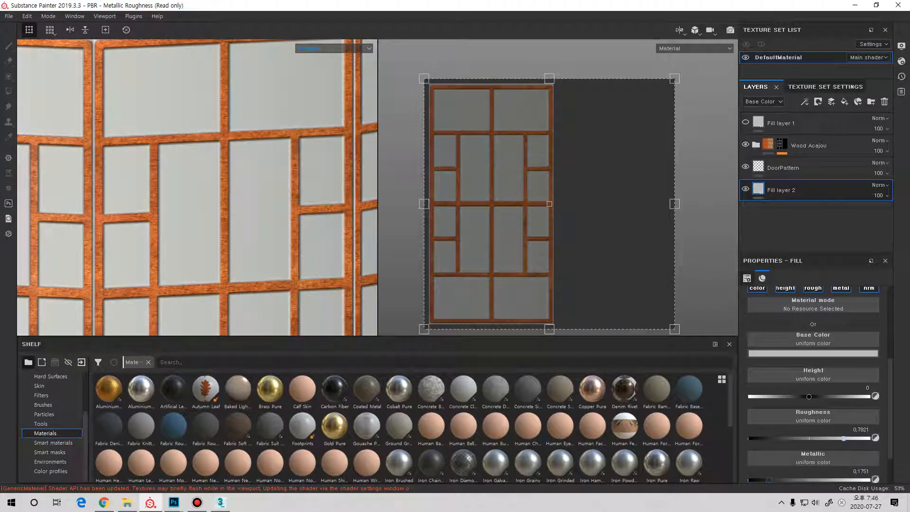
# - Change the bottom fill layer's base color to a muted beige with RGB values 0.511, 0.448 and 0.393
pyautogui.click(813, 353)
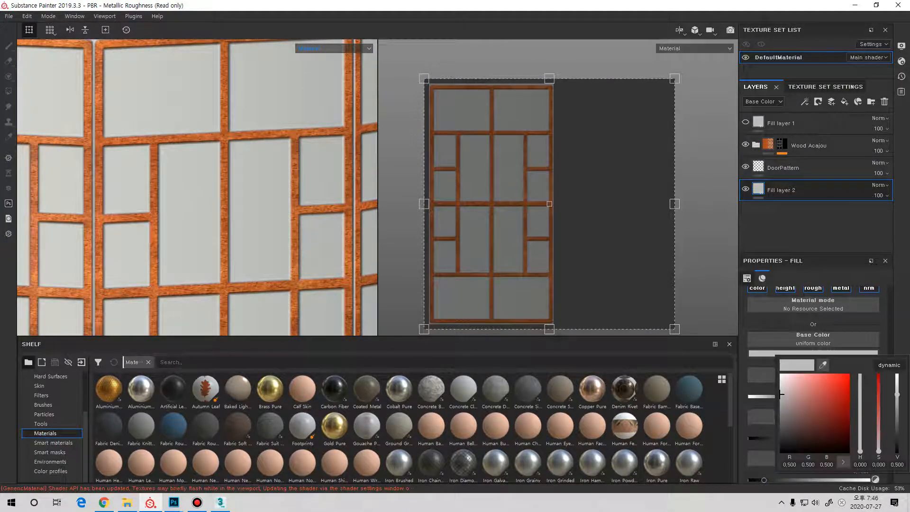
pyautogui.click(798, 402)
pyautogui.moveTo(798, 401); pyautogui.dragTo(787, 388)
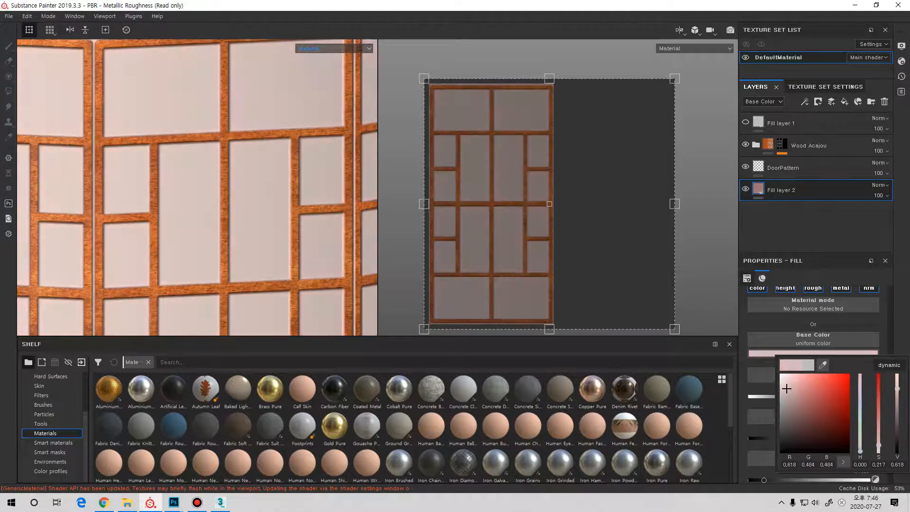
pyautogui.moveTo(860, 451); pyautogui.dragTo(860, 447)
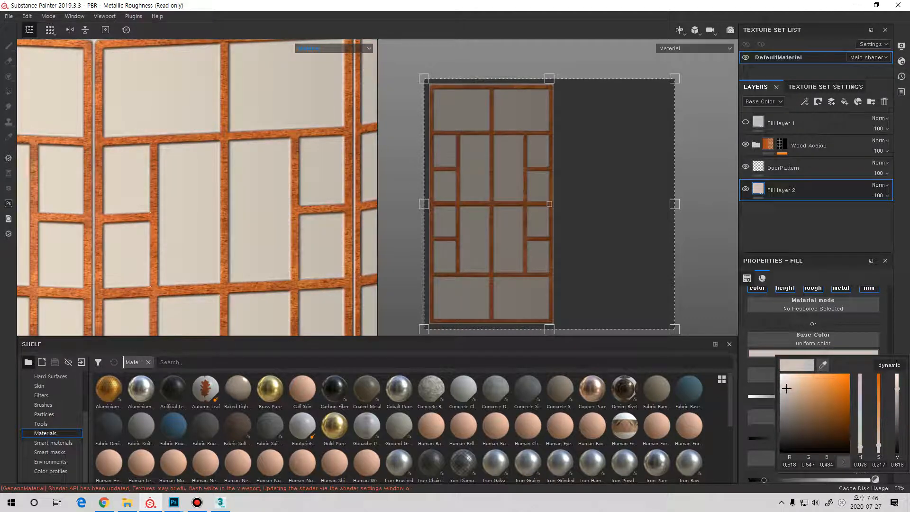
pyautogui.moveTo(787, 388); pyautogui.dragTo(788, 395)
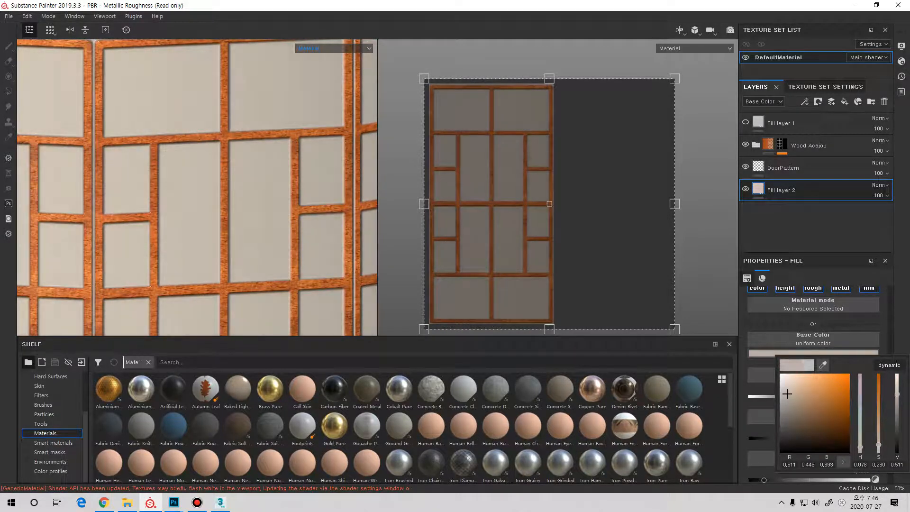
pyautogui.moveTo(223, 199)
pyautogui.keyDown('alt'); pyautogui.mouseDown()
pyautogui.moveTo(199, 176)
pyautogui.moveTo(175, 171)
pyautogui.moveTo(189, 188)
pyautogui.mouseUp(); pyautogui.keyUp('alt')
pyautogui.keyDown('shift'); pyautogui.moveTo(190, 188); pyautogui.dragTo(251, 188, button='right'); pyautogui.keyUp('shift')
pyautogui.moveTo(214, 187)
pyautogui.keyDown('alt'); pyautogui.mouseDown()
pyautogui.moveTo(237, 184)
pyautogui.moveTo(216, 140)
pyautogui.mouseUp(); pyautogui.keyUp('alt')
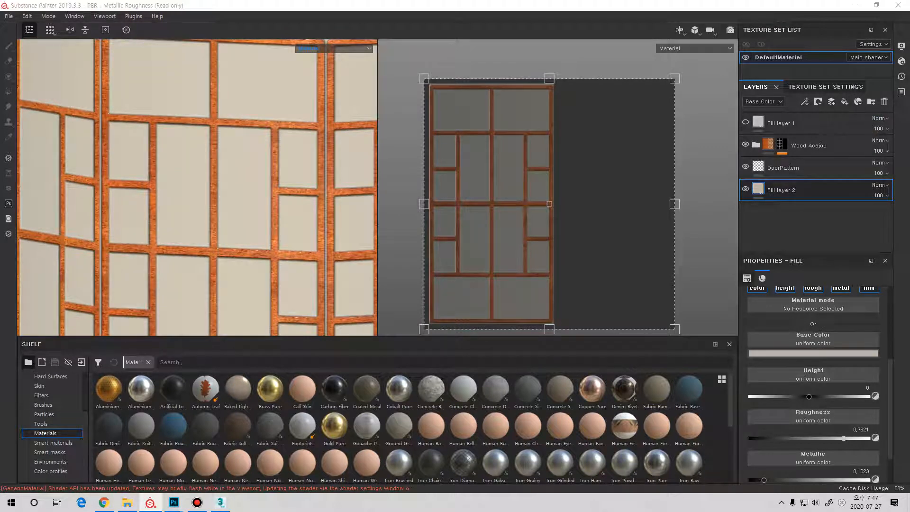
# - Show the procedural textures in the shelf and add a color-only fill layer directly above the beige fill layer
pyautogui.scroll(5, 52, 427)
pyautogui.scroll(1, 52, 426)
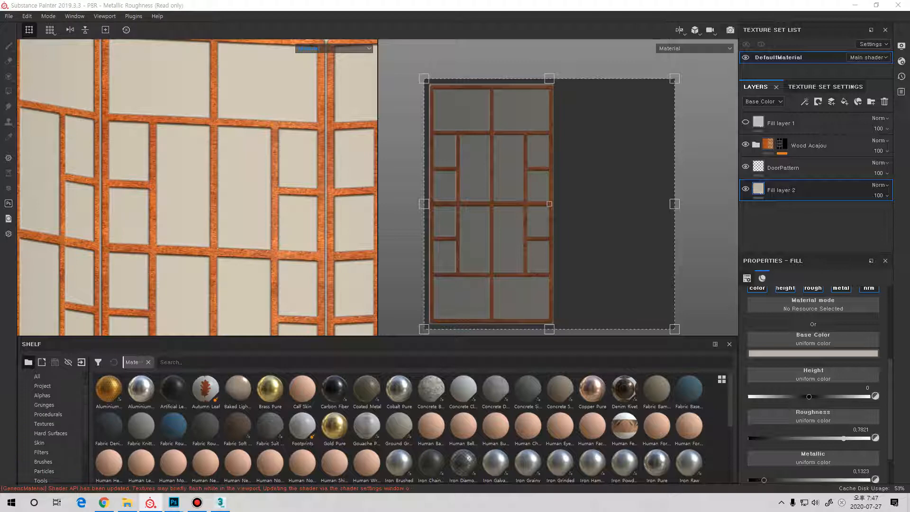
pyautogui.click(48, 414)
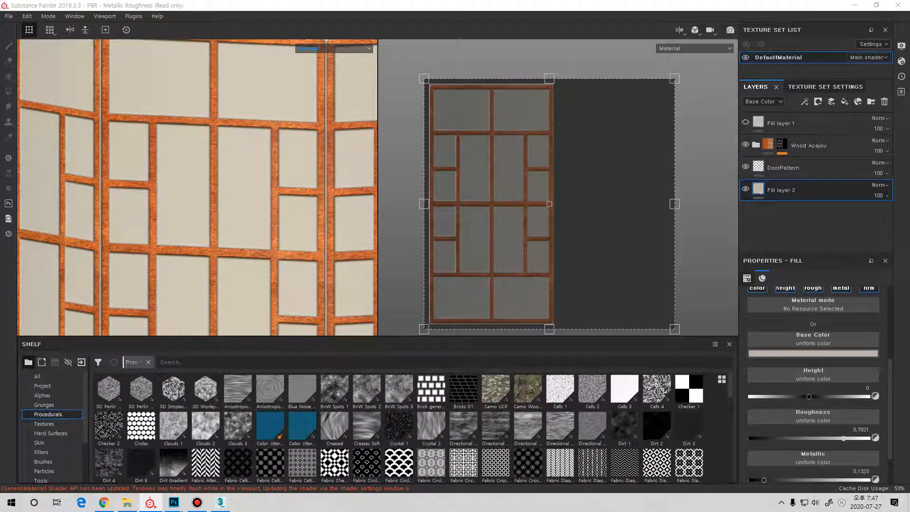
pyautogui.moveTo(527, 426)
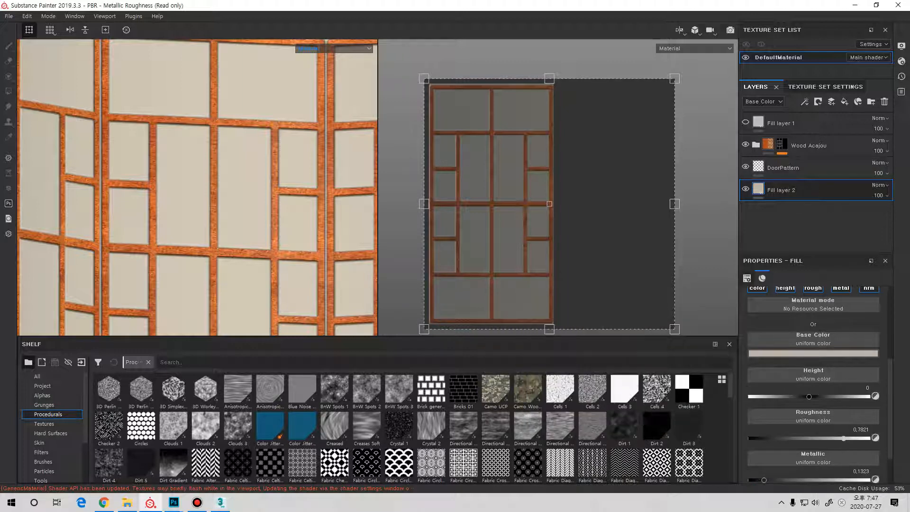
pyautogui.click(844, 101)
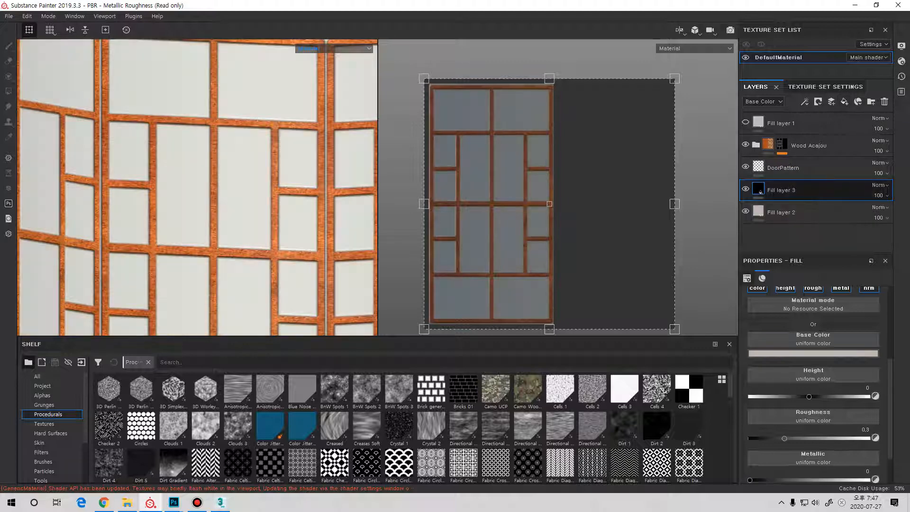
pyautogui.click(841, 289)
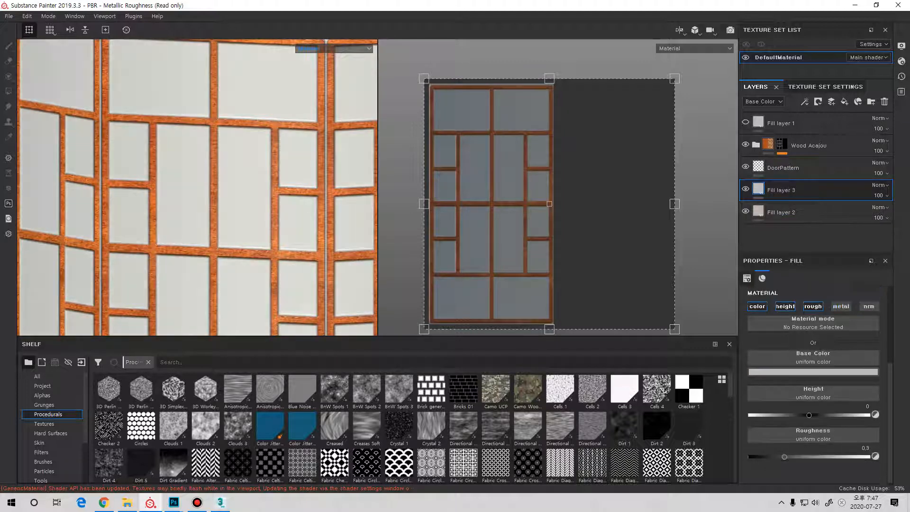
pyautogui.click(813, 307)
pyautogui.click(785, 306)
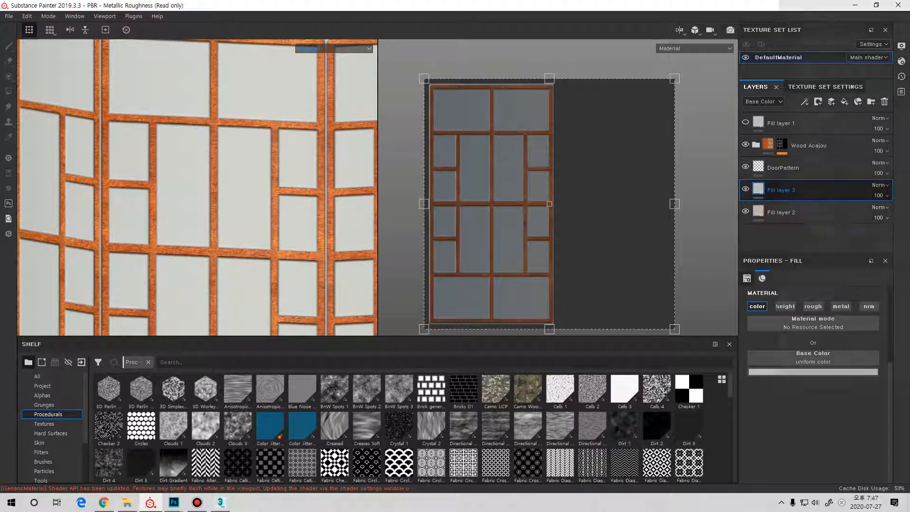
pyautogui.rightClick(780, 189)
pyautogui.click(808, 321)
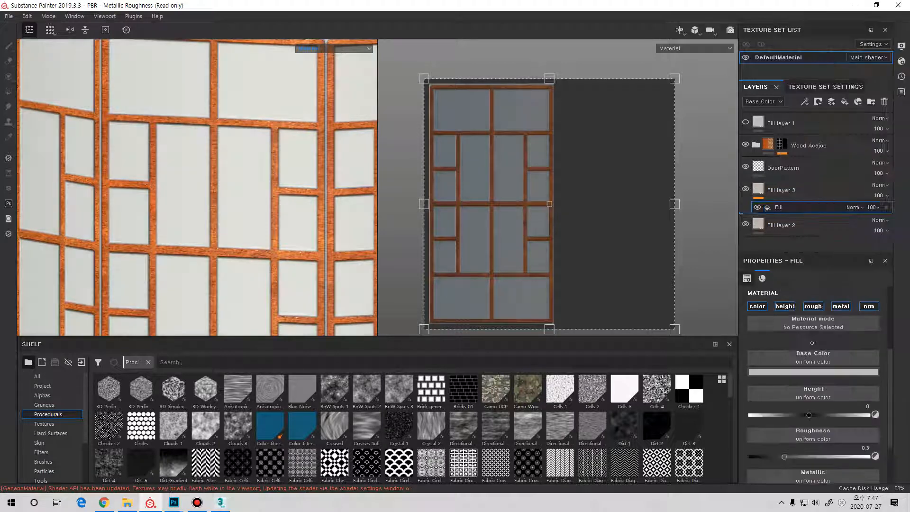
pyautogui.moveTo(560, 425)
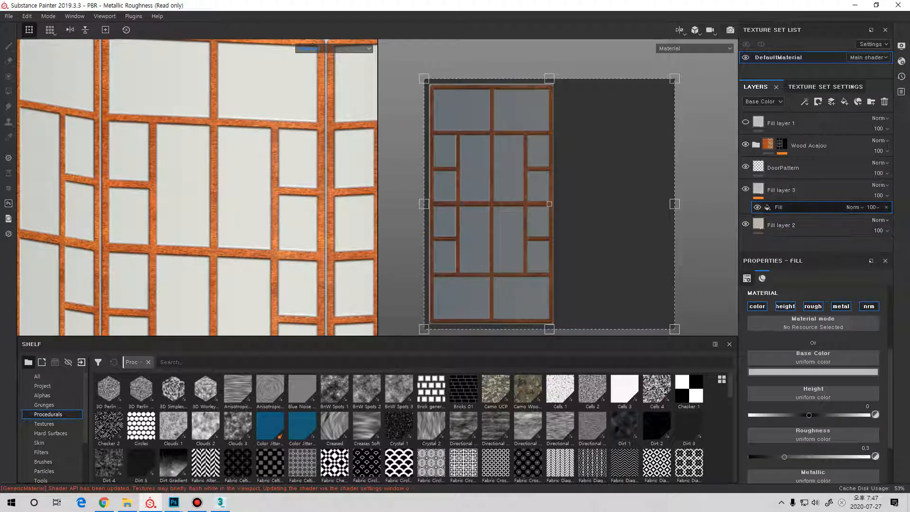
pyautogui.click(886, 207)
# - Add a black mask to the color-only fill layer and put a fill effect in that mask
pyautogui.rightClick(778, 189)
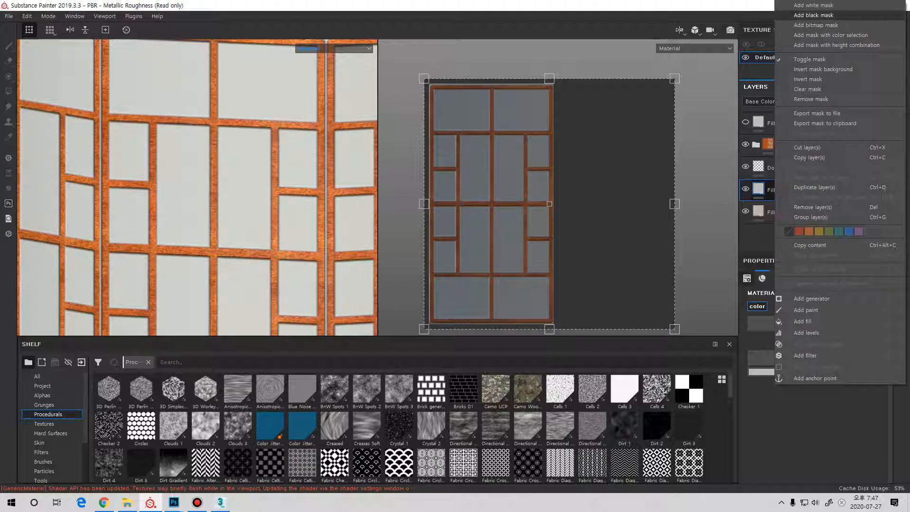
pyautogui.click(806, 7)
pyautogui.rightClick(773, 189)
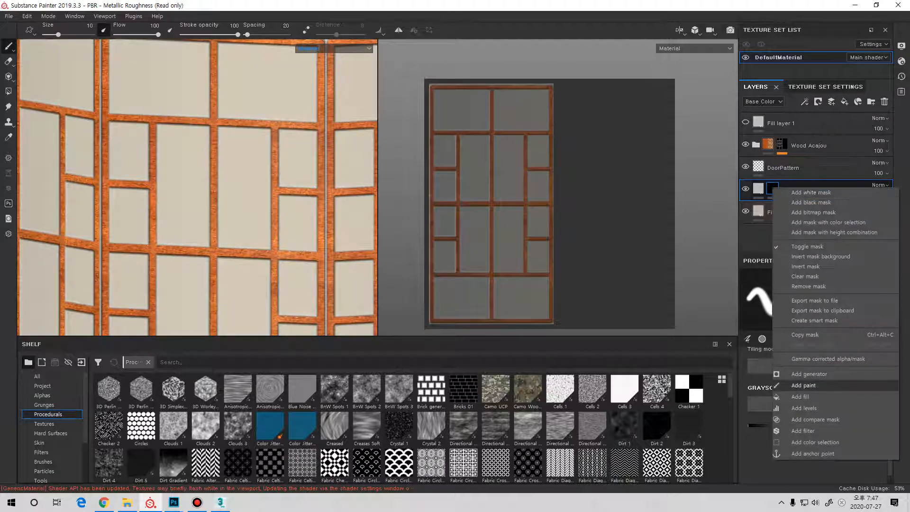
pyautogui.click(800, 397)
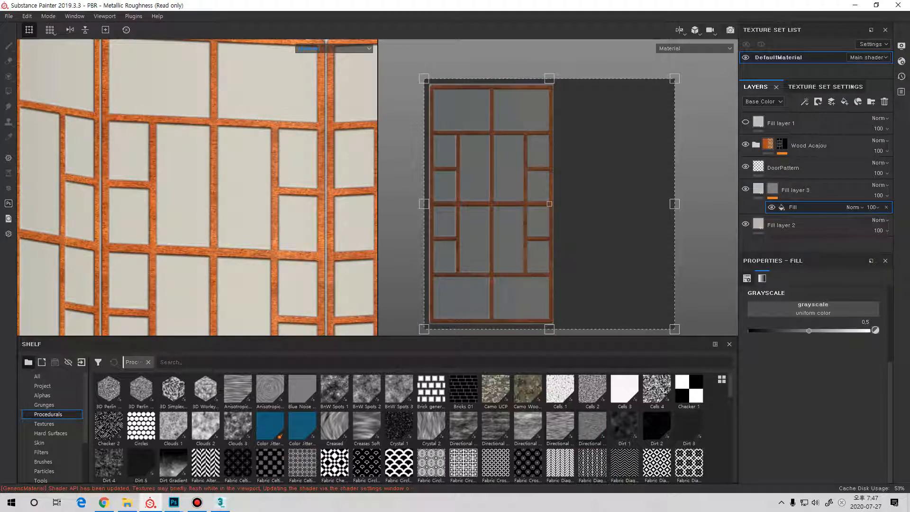
# - Assign the Directional Noise 2 procedural to the mask fill's grayscale and check the paper panels on the model
pyautogui.moveTo(561, 429)
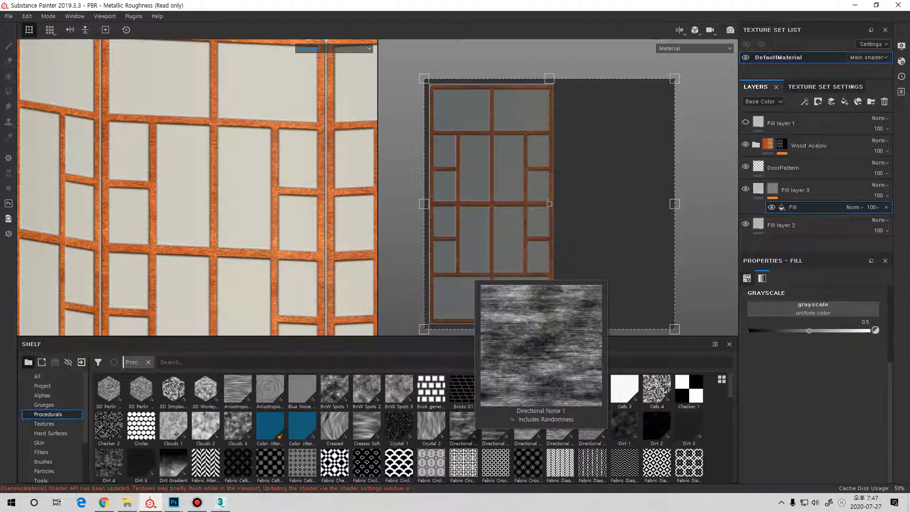
pyautogui.moveTo(495, 426); pyautogui.dragTo(813, 308)
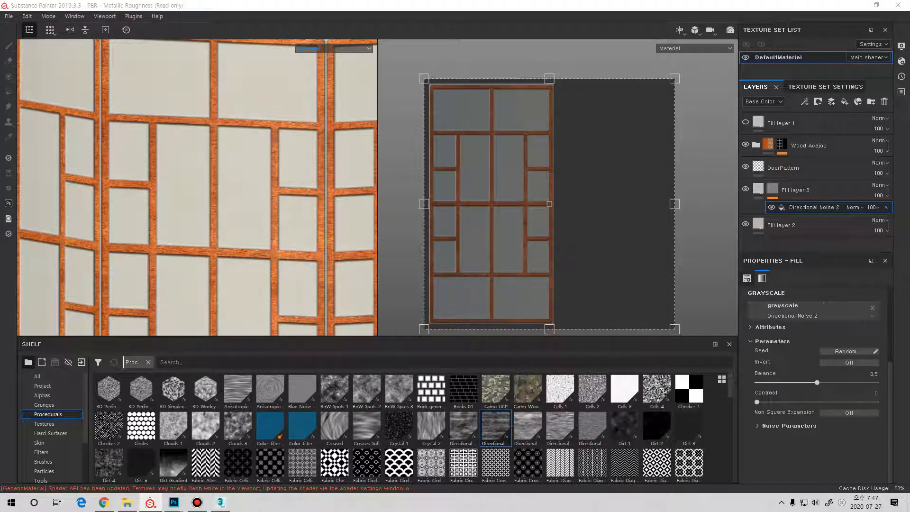
pyautogui.moveTo(190, 180)
pyautogui.keyDown('alt'); pyautogui.mouseDown()
pyautogui.moveTo(209, 214)
pyautogui.moveTo(199, 166)
pyautogui.mouseUp(); pyautogui.keyUp('alt')
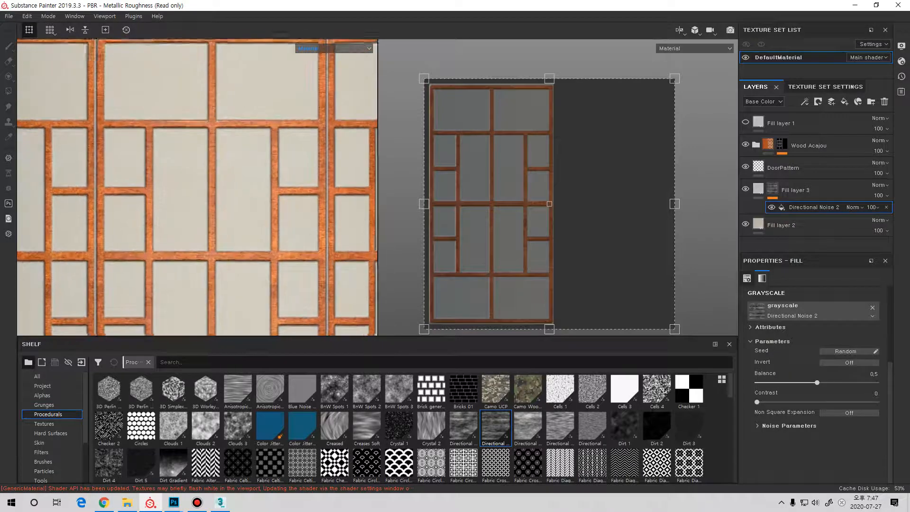
pyautogui.keyDown('alt'); pyautogui.moveTo(199, 237); pyautogui.dragTo(204, 138, button='middle'); pyautogui.keyUp('alt')
pyautogui.scroll(-4, 197, 187)
pyautogui.keyDown('alt'); pyautogui.moveTo(198, 187); pyautogui.dragTo(208, 222); pyautogui.keyUp('alt')
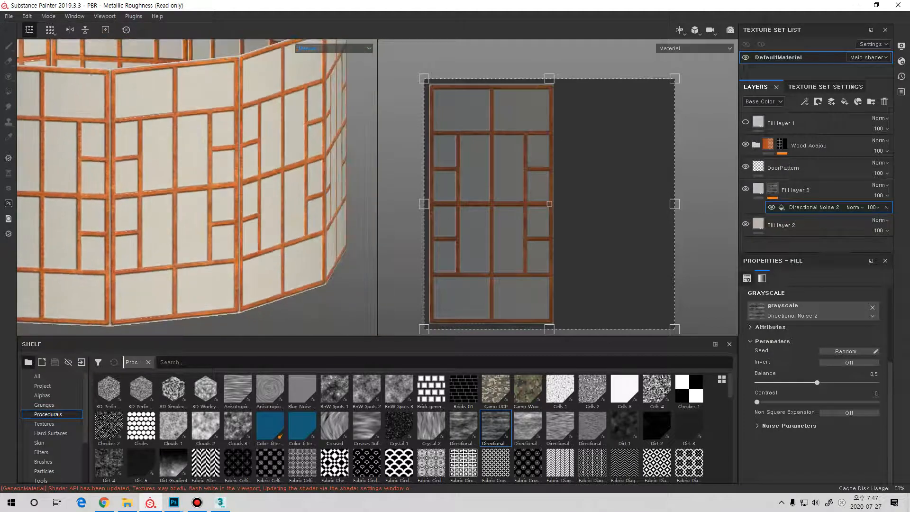
# - Set the noise-masked fill layer's base color to a dark gray-brown with RGB values 0.180, 0.161 and 0.161
pyautogui.scroll(5, 198, 187)
pyautogui.scroll(-1, 243, 218)
pyautogui.click(758, 188)
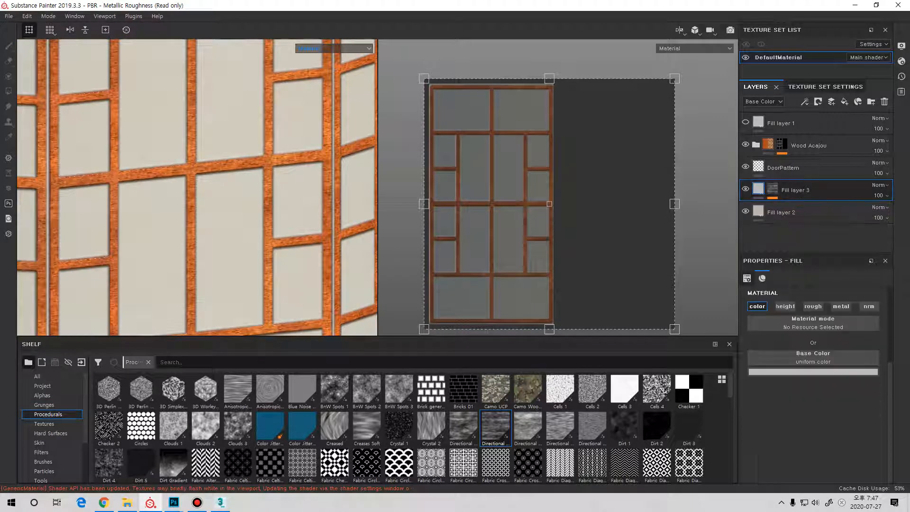
pyautogui.click(813, 372)
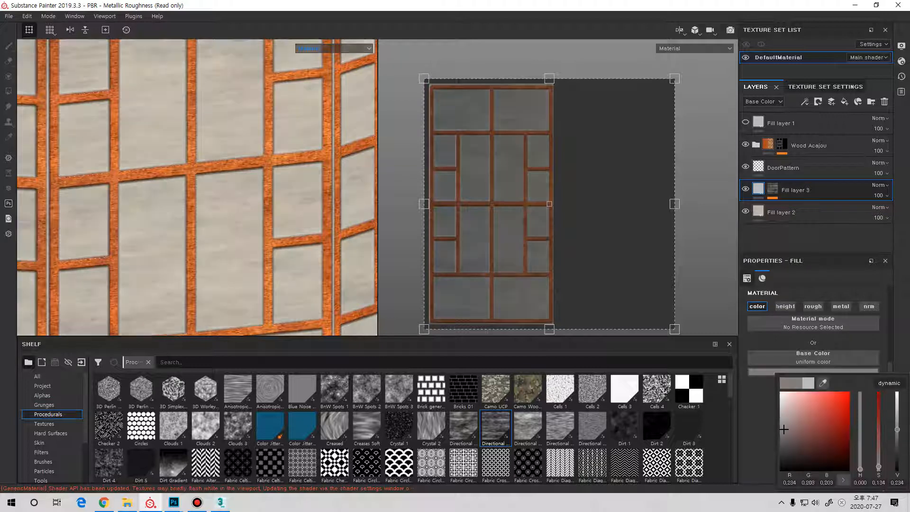
pyautogui.moveTo(782, 429); pyautogui.dragTo(783, 434)
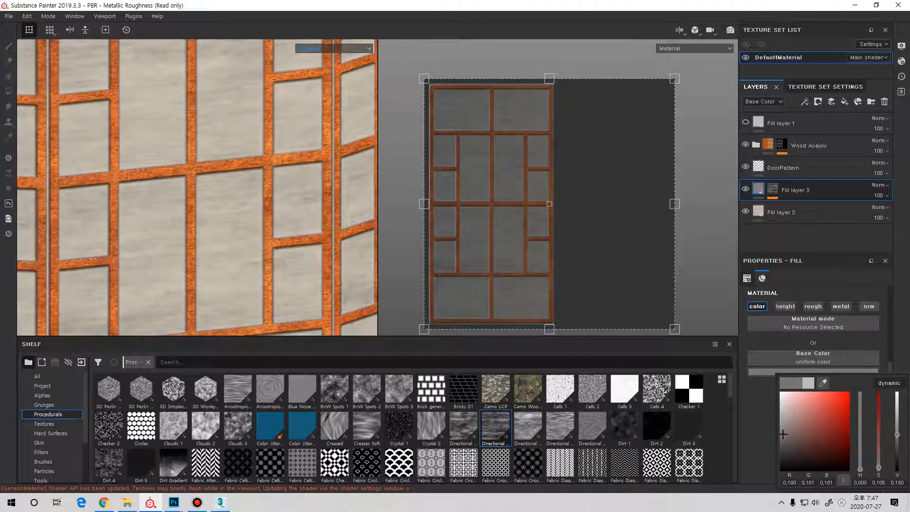
pyautogui.scroll(-3, 208, 214)
pyautogui.keyDown('alt'); pyautogui.moveTo(203, 218); pyautogui.dragTo(213, 183); pyautogui.keyUp('alt')
pyautogui.scroll(-2, 237, 189)
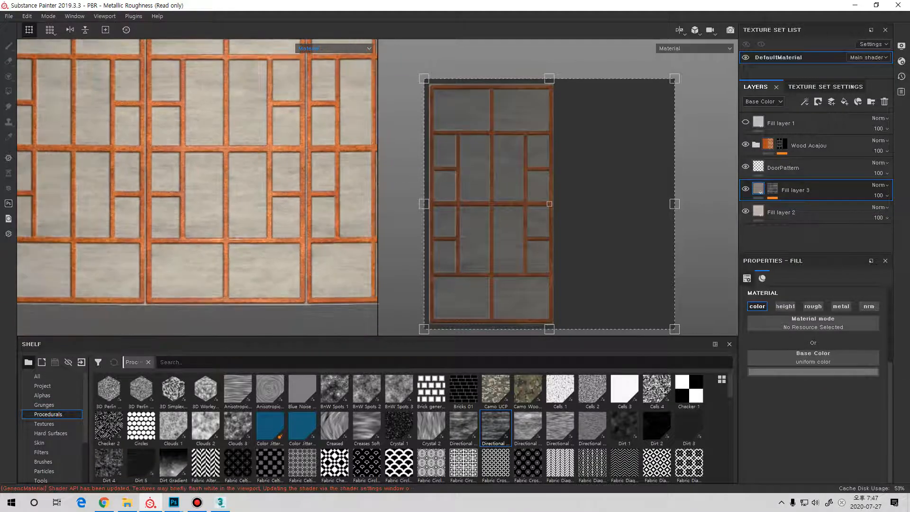
pyautogui.keyDown('alt'); pyautogui.moveTo(237, 190); pyautogui.dragTo(238, 204, button='middle'); pyautogui.keyUp('alt')
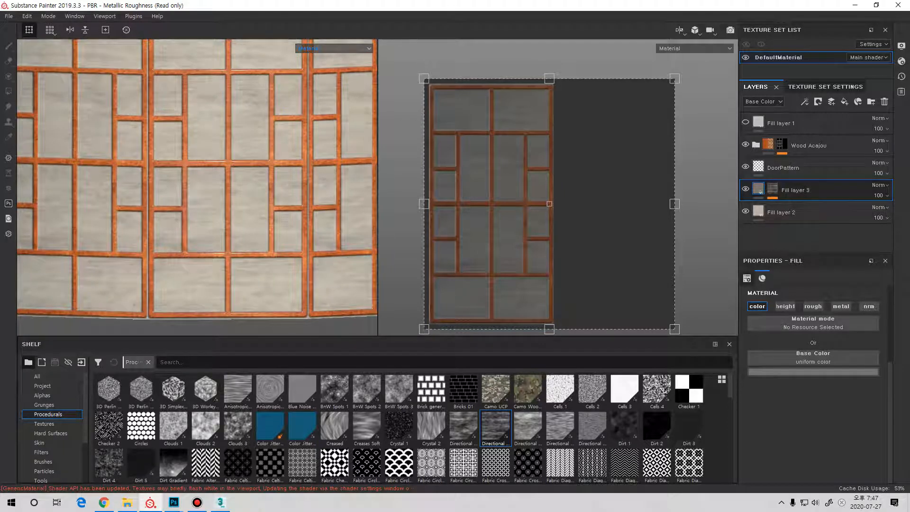
# - Rotate the Directional Noise 2 fill in Fill layer 3's mask by 90 degrees so the paper grain runs vertically
pyautogui.moveTo(891, 394); pyautogui.dragTo(890, 337)
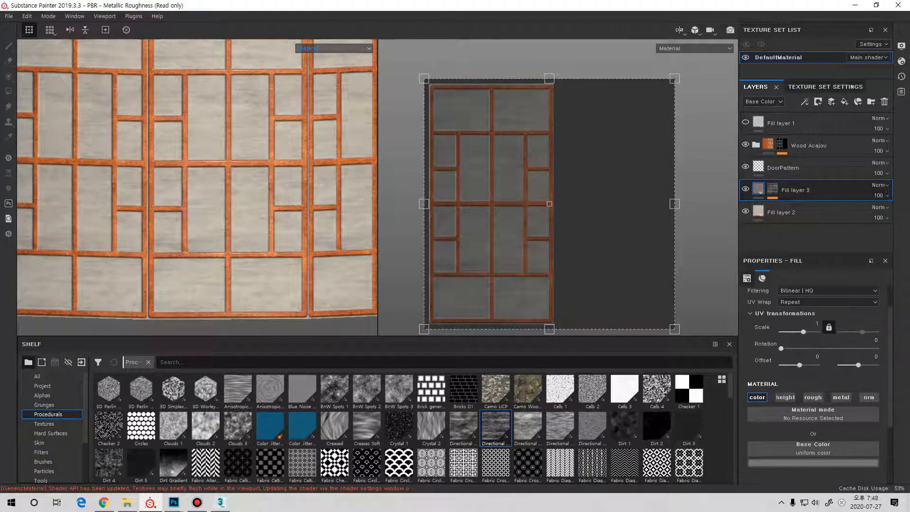
pyautogui.click(773, 190)
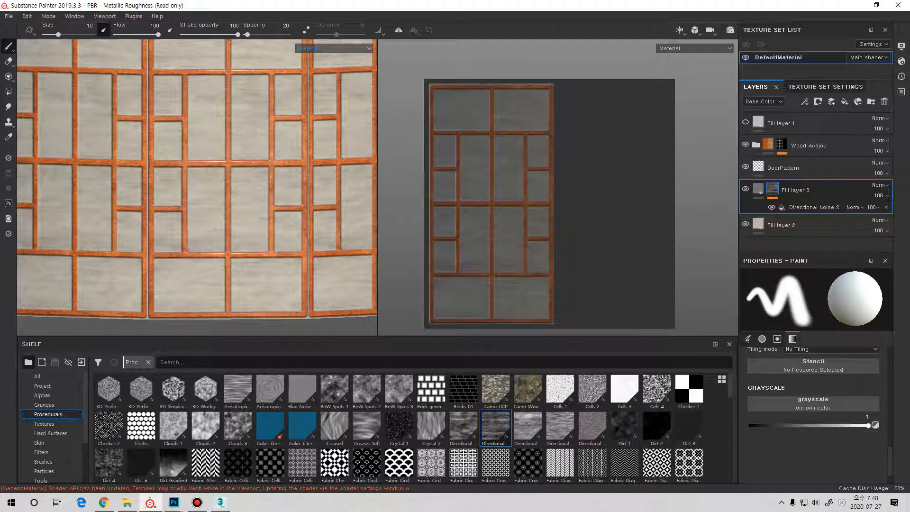
pyautogui.scroll(2, 790, 362)
pyautogui.scroll(-3, 790, 362)
pyautogui.click(813, 207)
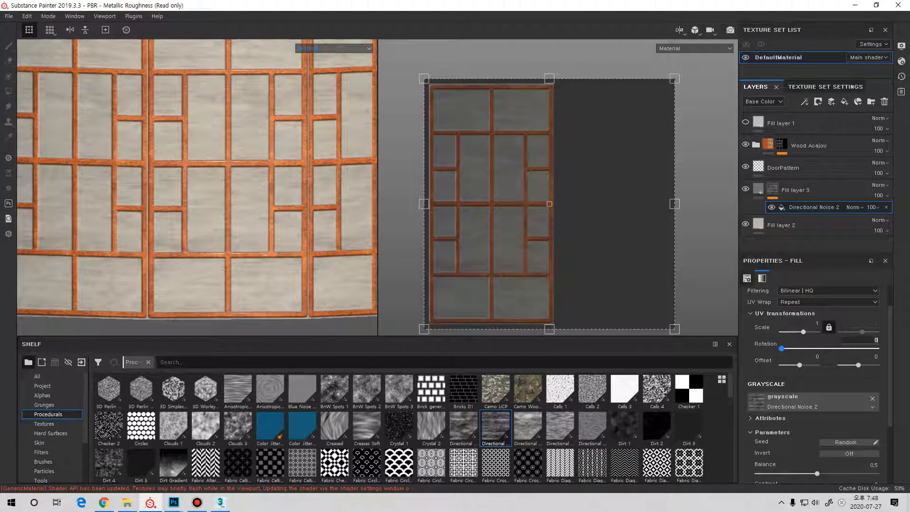
pyautogui.write('90')
pyautogui.press('Return')
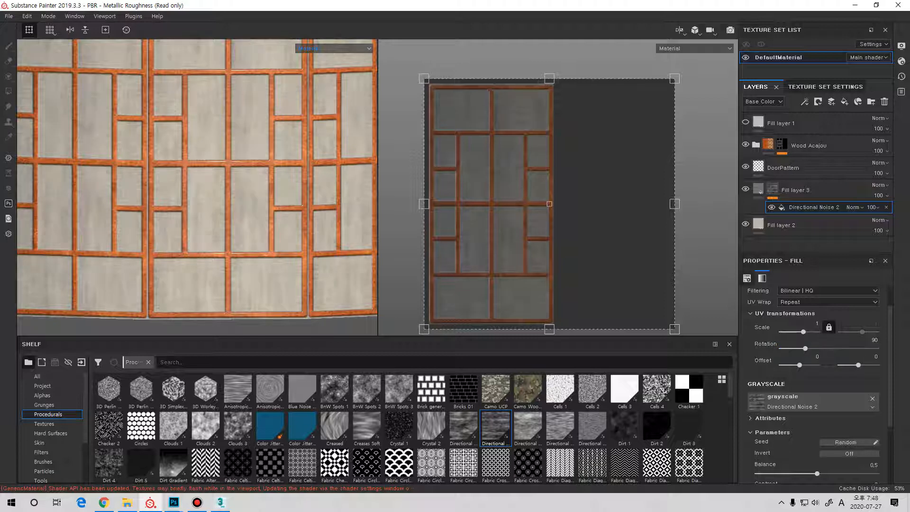
pyautogui.keyDown('alt'); pyautogui.moveTo(222, 189); pyautogui.dragTo(176, 227); pyautogui.keyUp('alt')
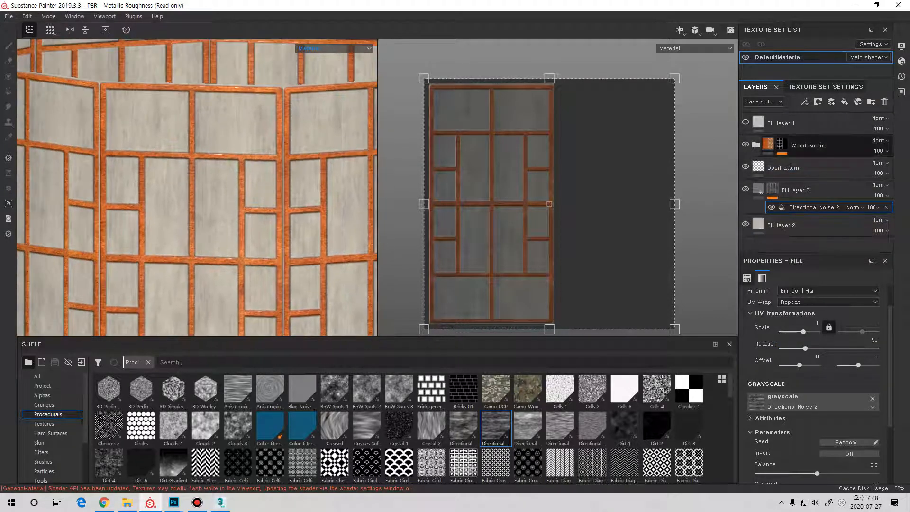
# - Group Fill layer 3 and Fill layer 2 in a new folder named Paper and collapse it
pyautogui.click(796, 190)
pyautogui.keyDown('shift'); pyautogui.click(802, 225); pyautogui.keyUp('shift')
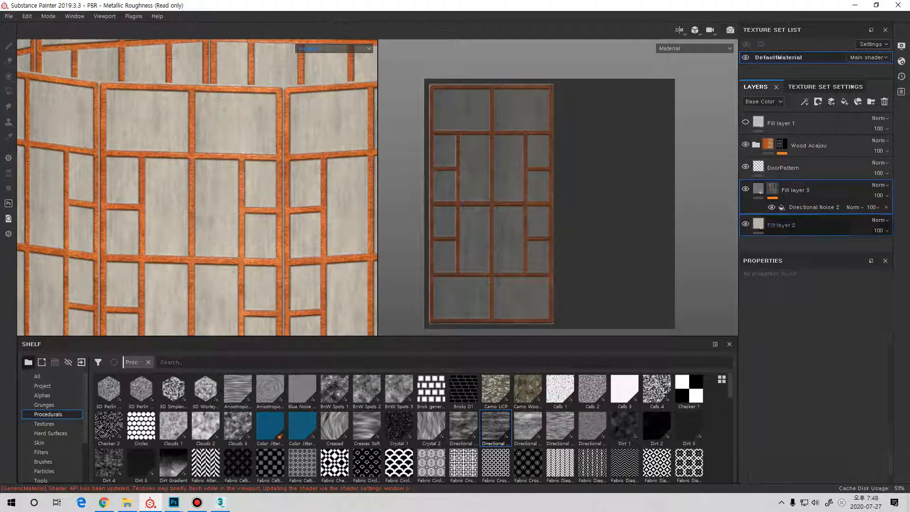
pyautogui.click(871, 101)
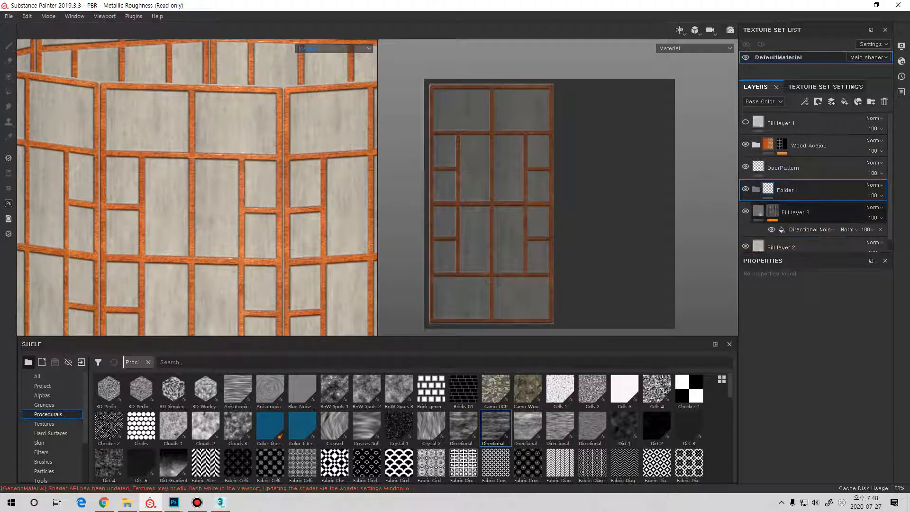
pyautogui.click(802, 212)
pyautogui.keyDown('shift'); pyautogui.click(801, 246); pyautogui.keyUp('shift')
pyautogui.moveTo(802, 245); pyautogui.dragTo(796, 187)
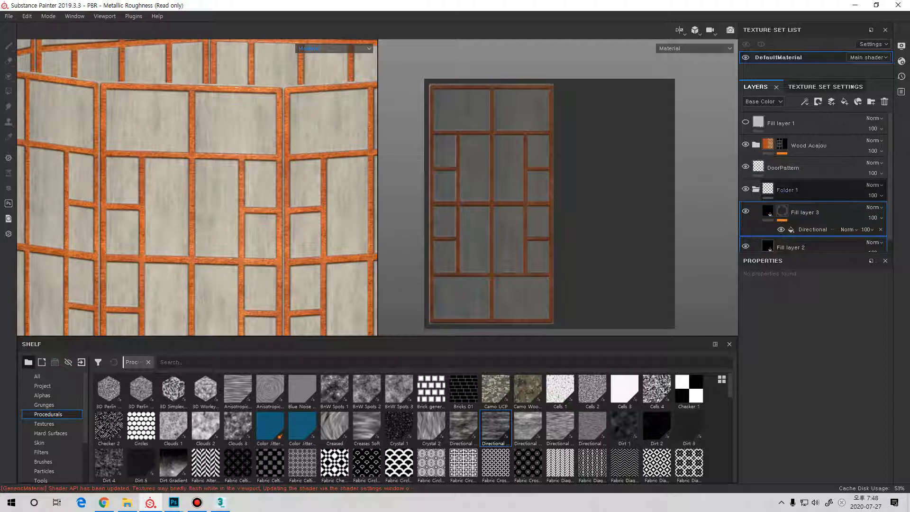
pyautogui.doubleClick(789, 191)
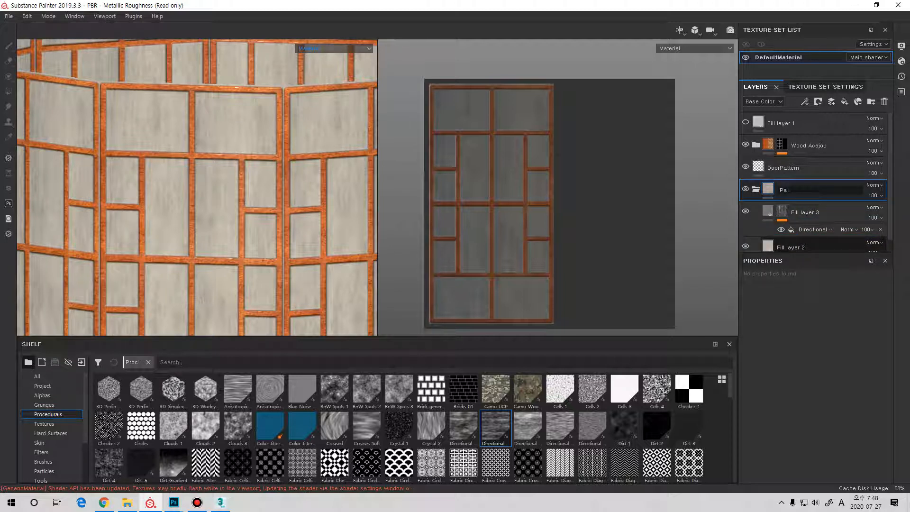
pyautogui.press('Return')
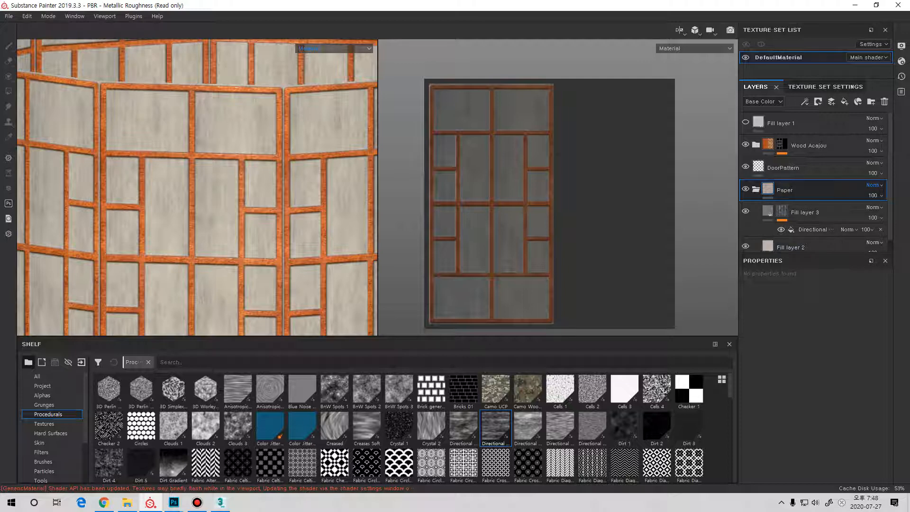
pyautogui.click(756, 189)
# - Try the Wood Acajou folder below the DoorPattern layer, compare the frame on the model, and restore the folder's original order
pyautogui.click(809, 146)
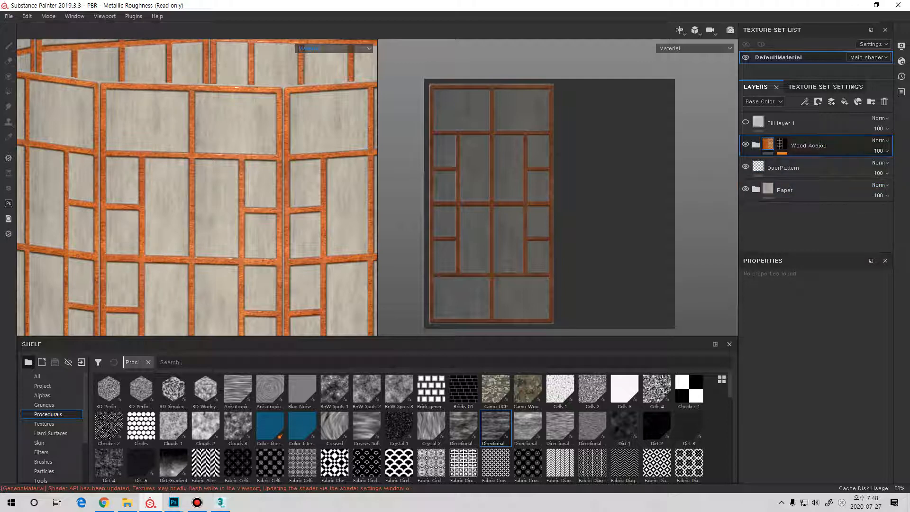
pyautogui.moveTo(809, 146); pyautogui.dragTo(833, 177)
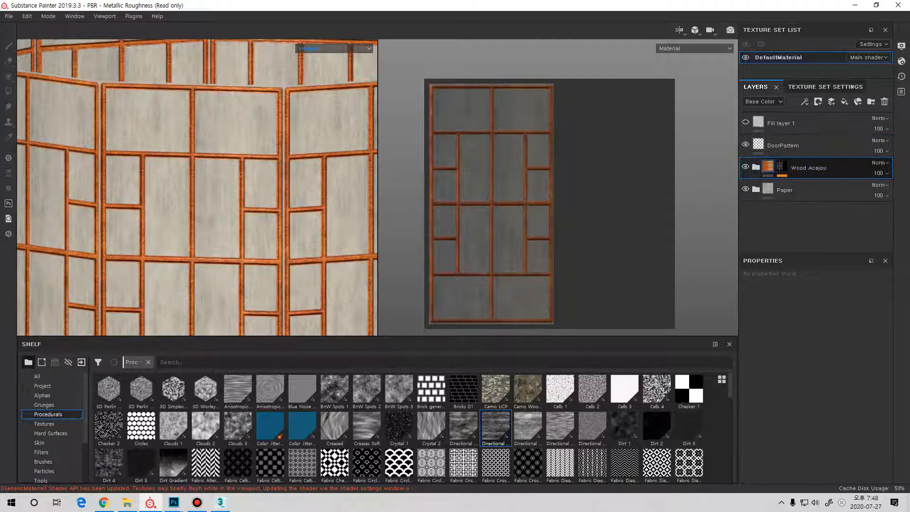
pyautogui.keyDown('alt'); pyautogui.moveTo(218, 199); pyautogui.dragTo(304, 185); pyautogui.keyUp('alt')
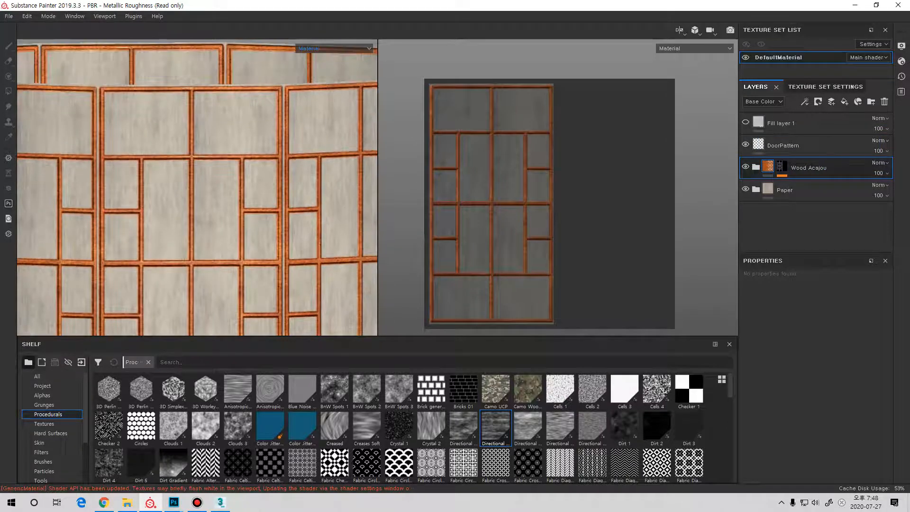
pyautogui.moveTo(811, 168); pyautogui.dragTo(824, 142)
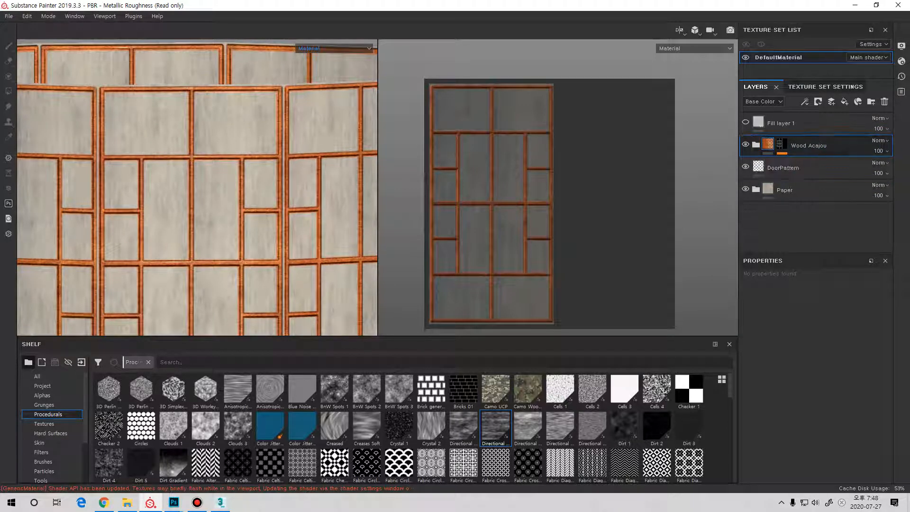
pyautogui.keyDown('alt'); pyautogui.moveTo(189, 189); pyautogui.dragTo(228, 216); pyautogui.keyUp('alt')
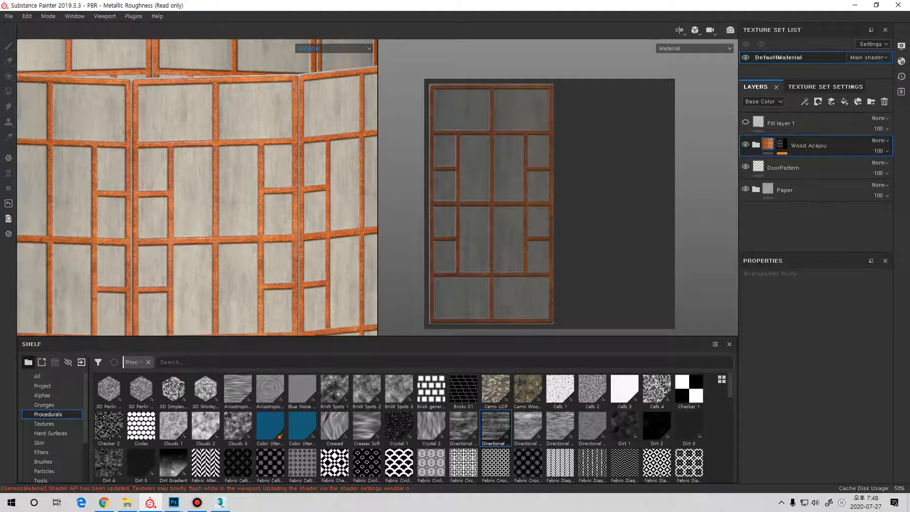
# - Compare the door model with the top fill layer shown and hidden, checking the frame and paper panels
pyautogui.click(746, 122)
pyautogui.click(746, 122)
pyautogui.keyDown('alt'); pyautogui.moveTo(190, 190); pyautogui.dragTo(199, 208); pyautogui.keyUp('alt')
pyautogui.keyDown('alt'); pyautogui.moveTo(199, 209); pyautogui.dragTo(209, 180, button='middle'); pyautogui.keyUp('alt')
pyautogui.keyDown('alt'); pyautogui.moveTo(209, 180); pyautogui.dragTo(223, 199); pyautogui.keyUp('alt')
pyautogui.keyDown('alt'); pyautogui.moveTo(223, 166); pyautogui.dragTo(224, 139); pyautogui.keyUp('alt')
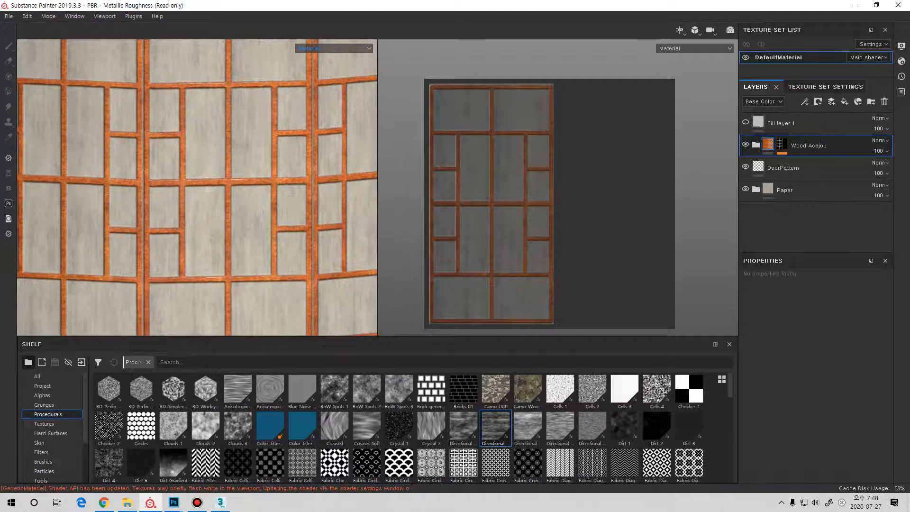
# - Set Fill layer 1's roughness to 0.9144 and its base color to dark brown with RGB values 0.121, 0.098 and 0.098
pyautogui.click(780, 124)
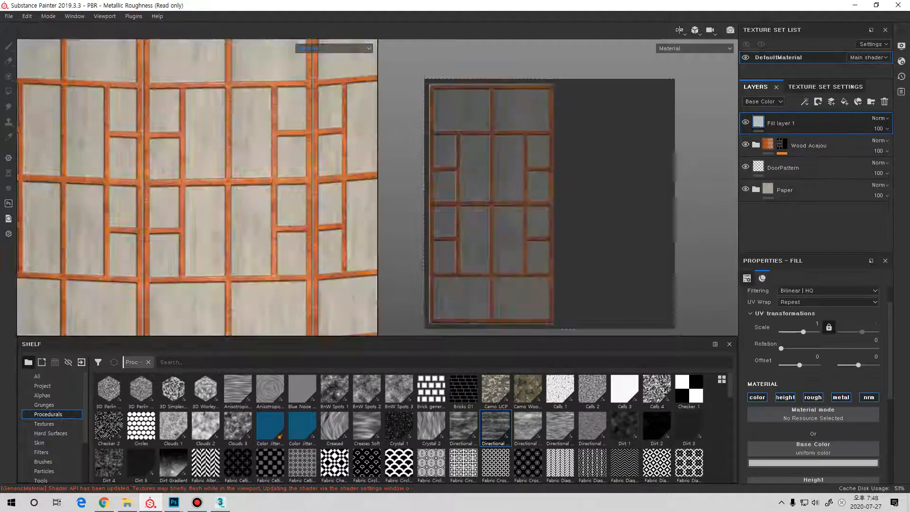
pyautogui.moveTo(223, 165)
pyautogui.keyDown('alt'); pyautogui.mouseDown()
pyautogui.moveTo(214, 203)
pyautogui.moveTo(218, 157)
pyautogui.mouseUp(); pyautogui.keyUp('alt')
pyautogui.scroll(-2, 197, 187)
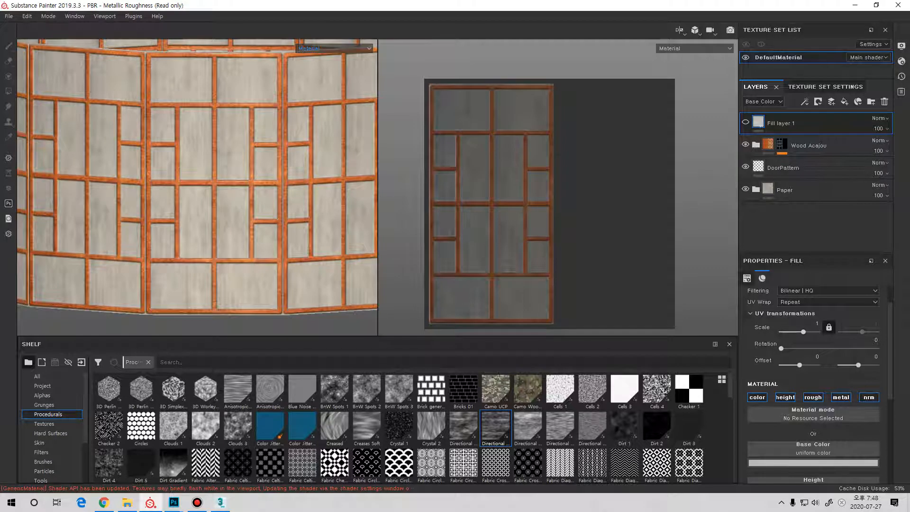
pyautogui.scroll(-4, 813, 379)
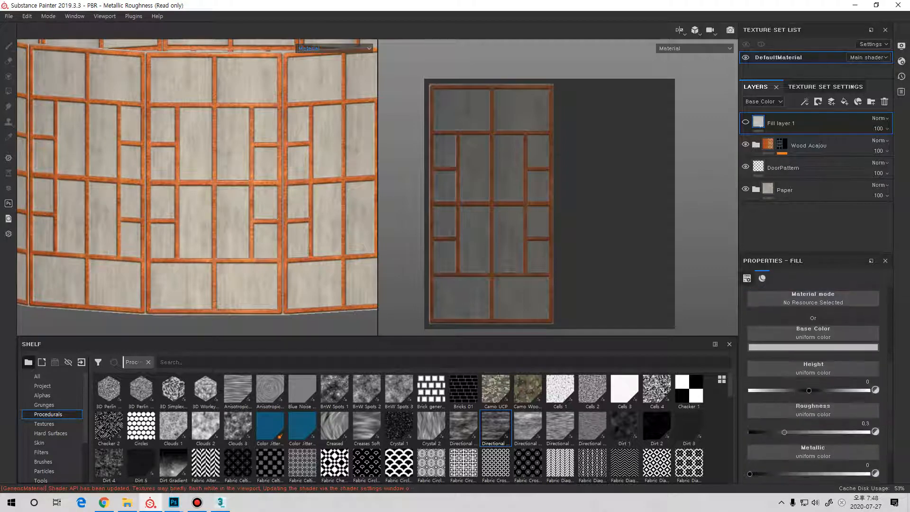
pyautogui.scroll(-2, 813, 388)
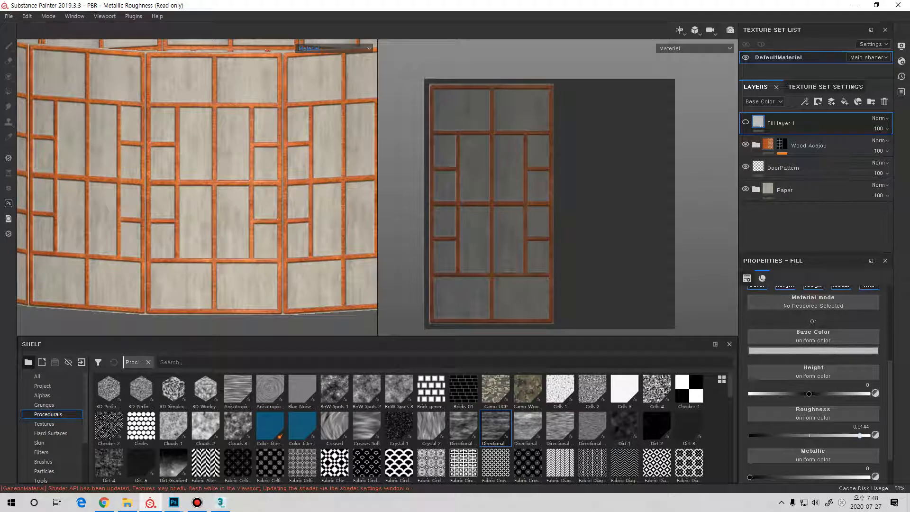
pyautogui.click(806, 351)
pyautogui.moveTo(787, 398); pyautogui.dragTo(787, 418)
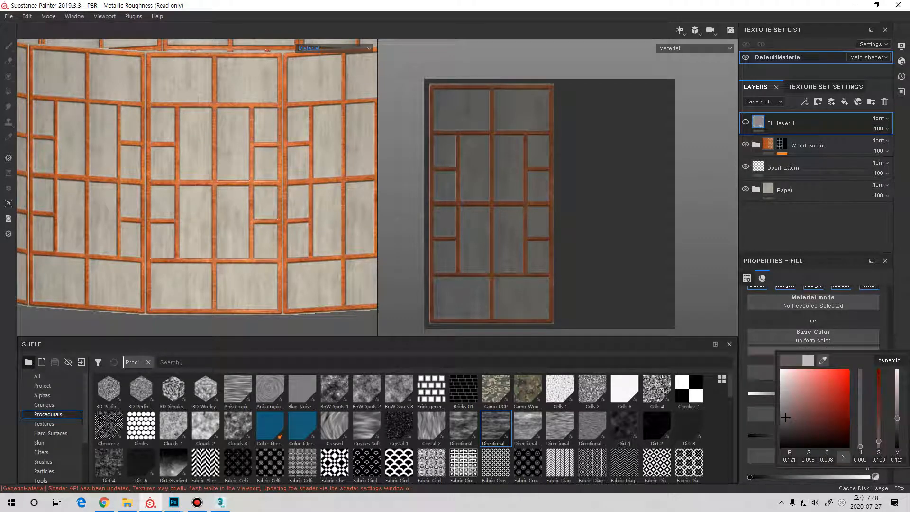
# - Show Fill layer 1 and change its base color blending mode to Multiply
pyautogui.click(746, 121)
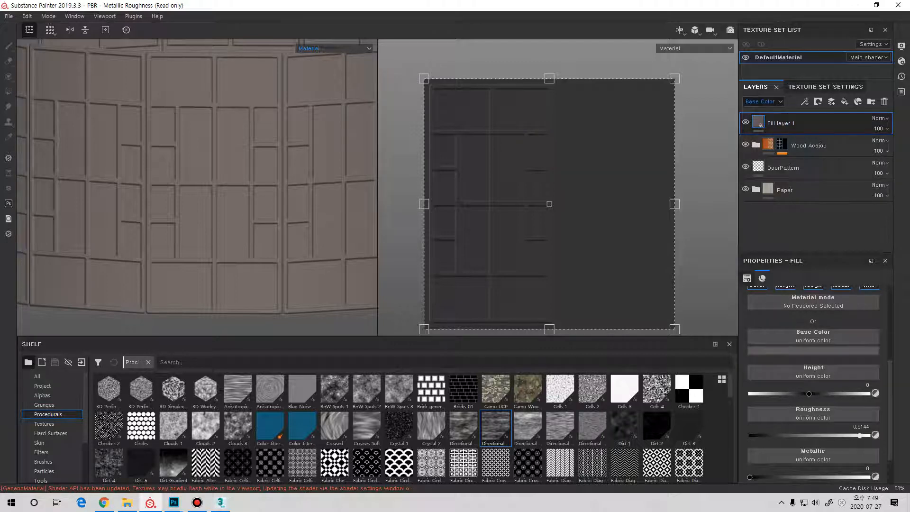
pyautogui.click(880, 118)
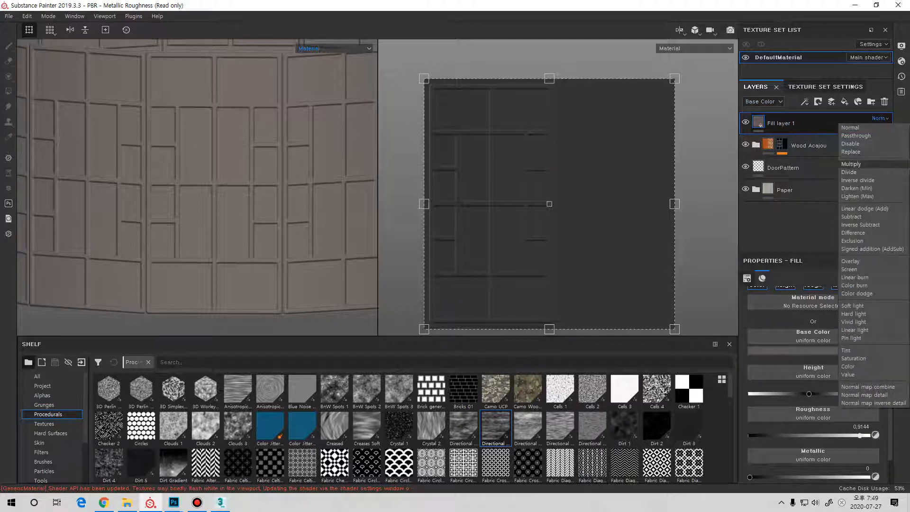
pyautogui.click(851, 164)
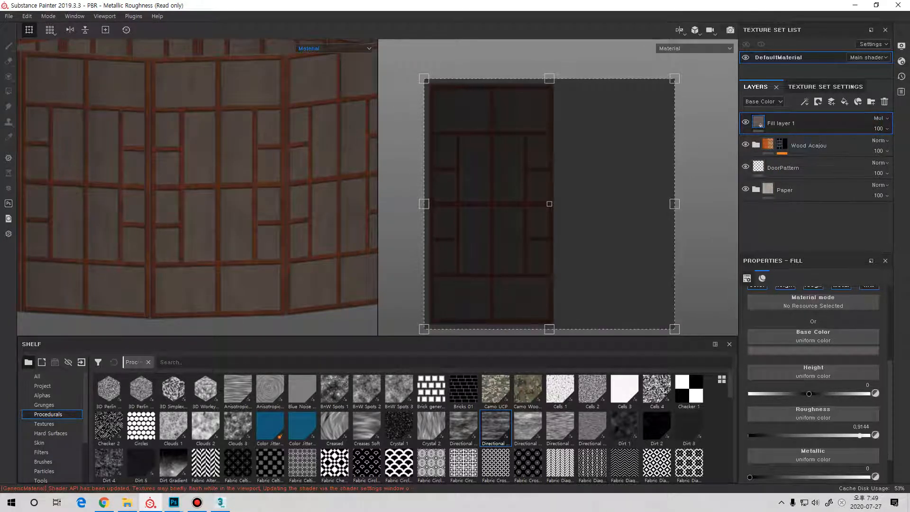
# - Disable the normal, height and metallic channels of Fill layer 1, leaving only color and roughness active
pyautogui.scroll(-1, 813, 383)
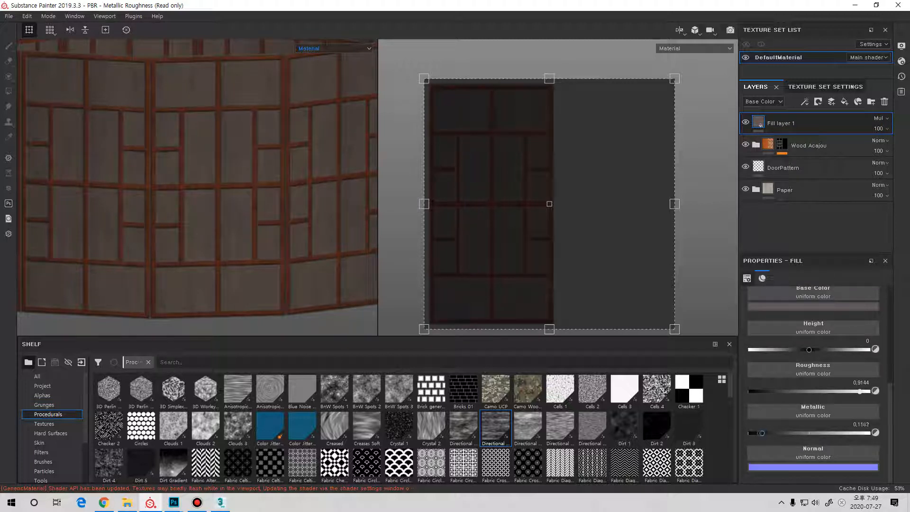
pyautogui.scroll(2, 814, 383)
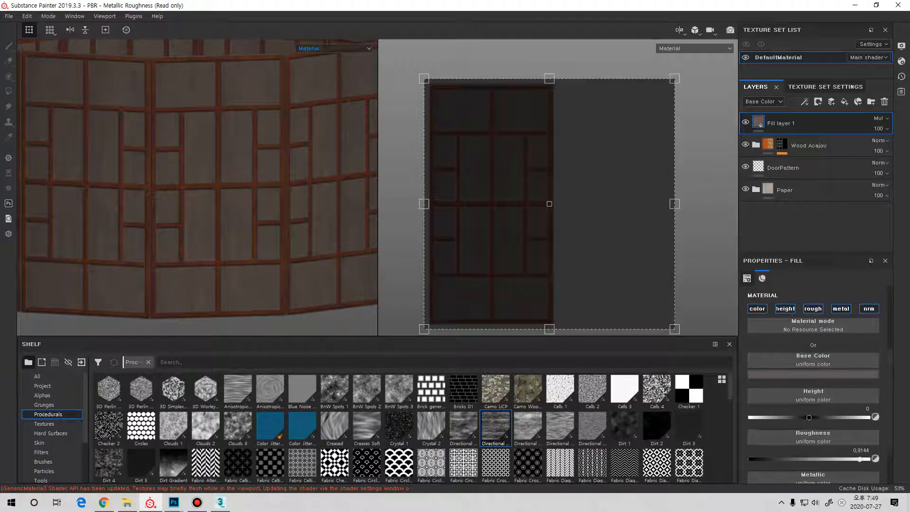
pyautogui.click(868, 309)
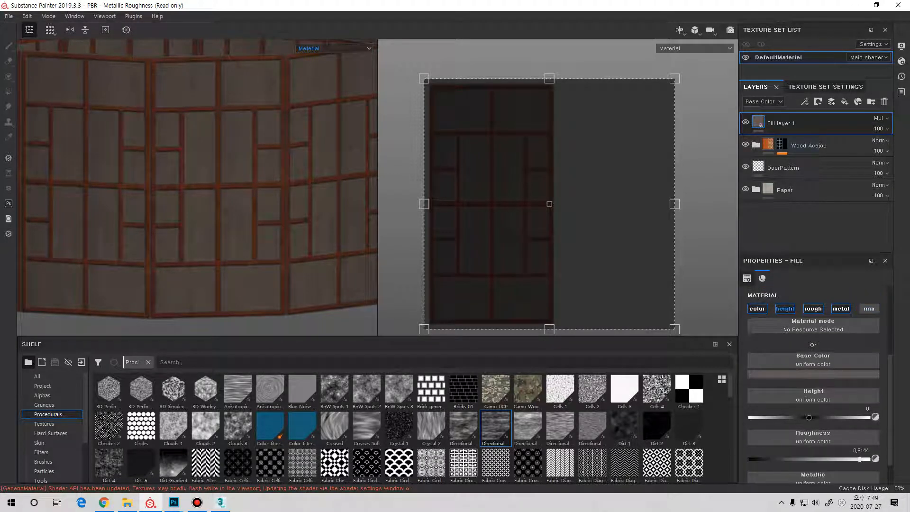
pyautogui.click(785, 308)
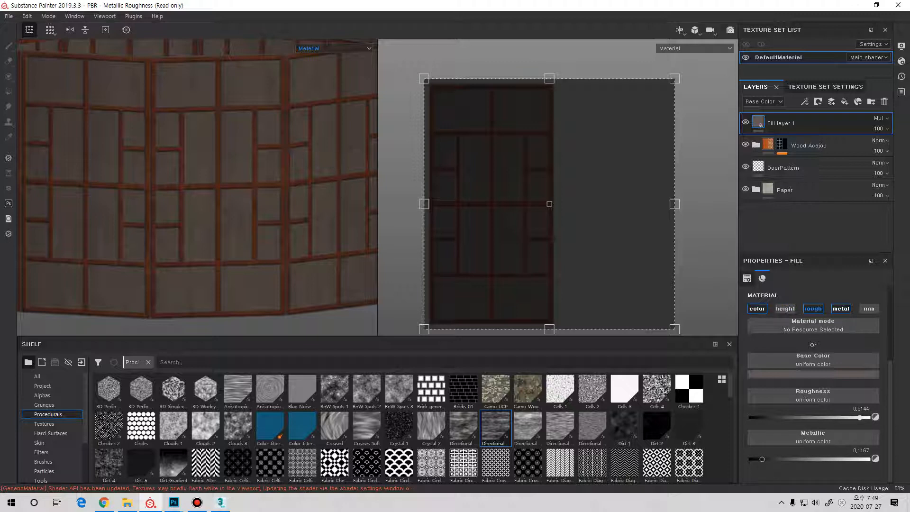
pyautogui.click(841, 309)
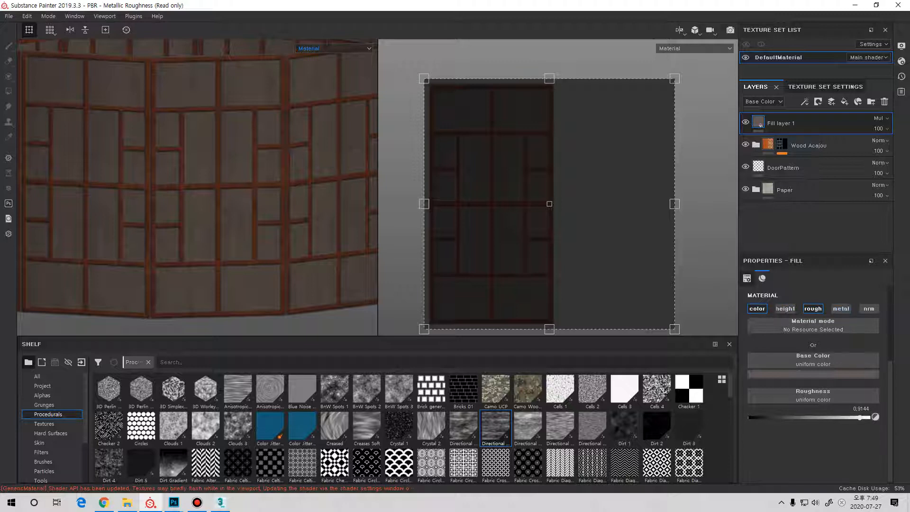
# - Compare Fill layer 1 with its roughness channel off and on, and set its roughness to 0 with the channel enabled
pyautogui.click(814, 309)
pyautogui.click(814, 309)
pyautogui.click(814, 309)
pyautogui.click(813, 309)
pyautogui.moveTo(854, 418); pyautogui.dragTo(751, 417)
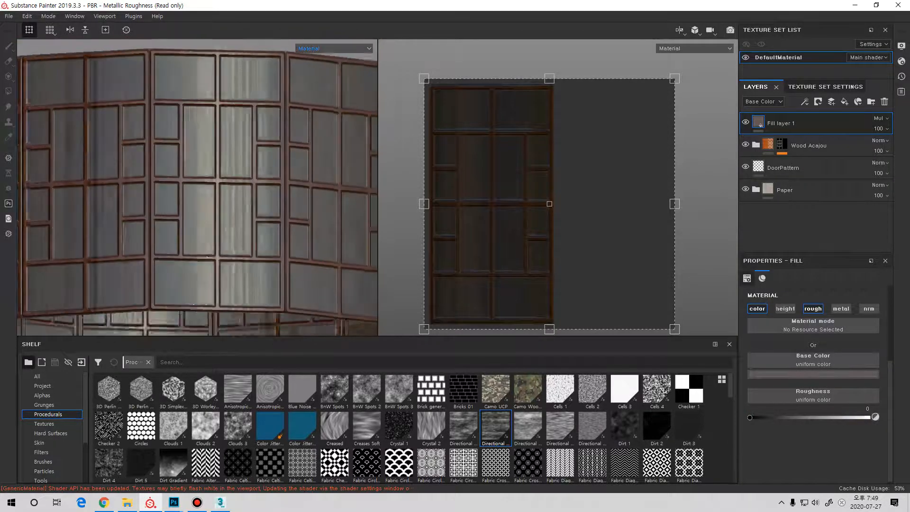
# - Set Fill layer 1's roughness to 0.93 and darken its base color further
pyautogui.moveTo(750, 417)
pyautogui.mouseDown()
pyautogui.moveTo(871, 417)
pyautogui.moveTo(862, 418)
pyautogui.mouseUp()
pyautogui.click(805, 396)
pyautogui.press('Escape')
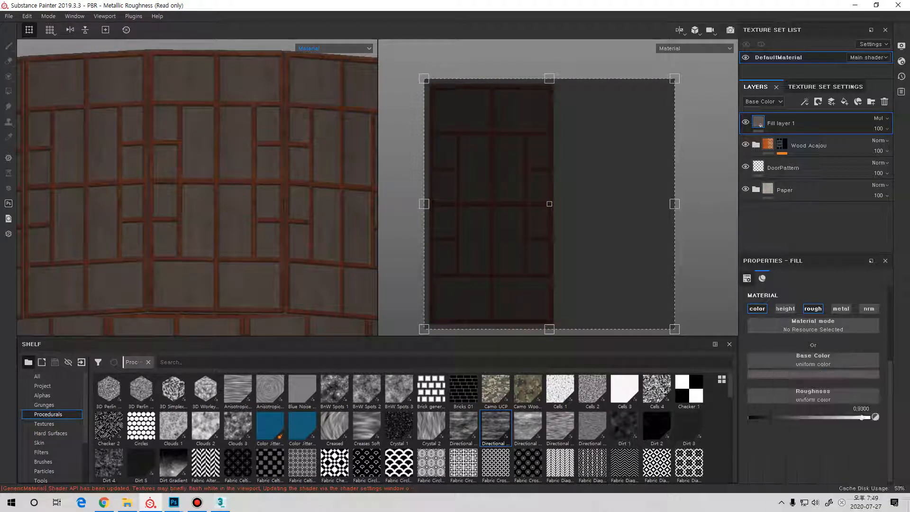
pyautogui.click(805, 374)
pyautogui.moveTo(784, 443); pyautogui.dragTo(787, 447)
pyautogui.keyDown('alt'); pyautogui.moveTo(199, 180); pyautogui.dragTo(209, 211); pyautogui.keyUp('alt')
# - Add a black mask to Fill layer 1 and apply a Mask Editor generator to the mask
pyautogui.rightClick(759, 117)
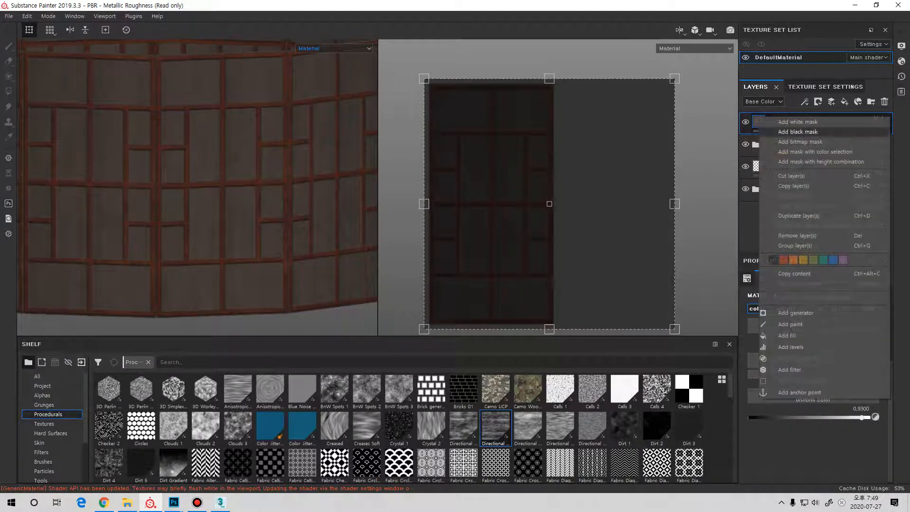
pyautogui.click(783, 132)
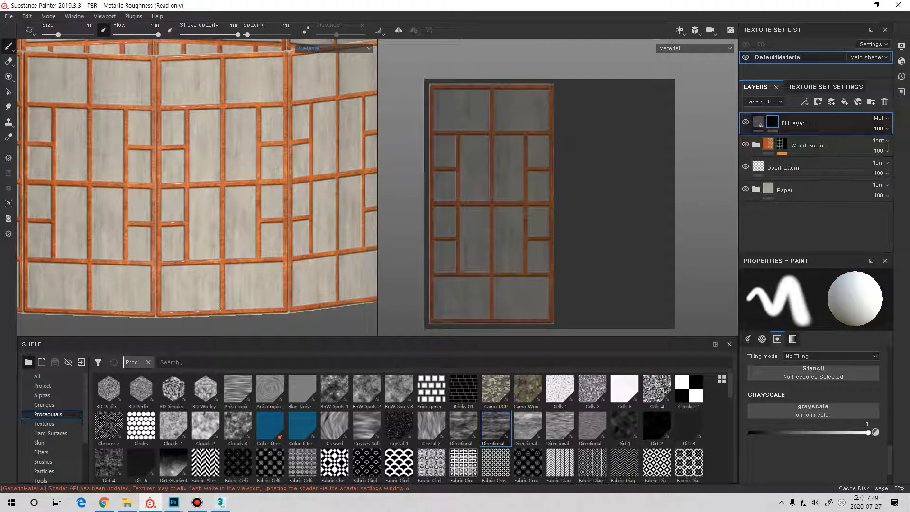
pyautogui.scroll(-2, 52, 426)
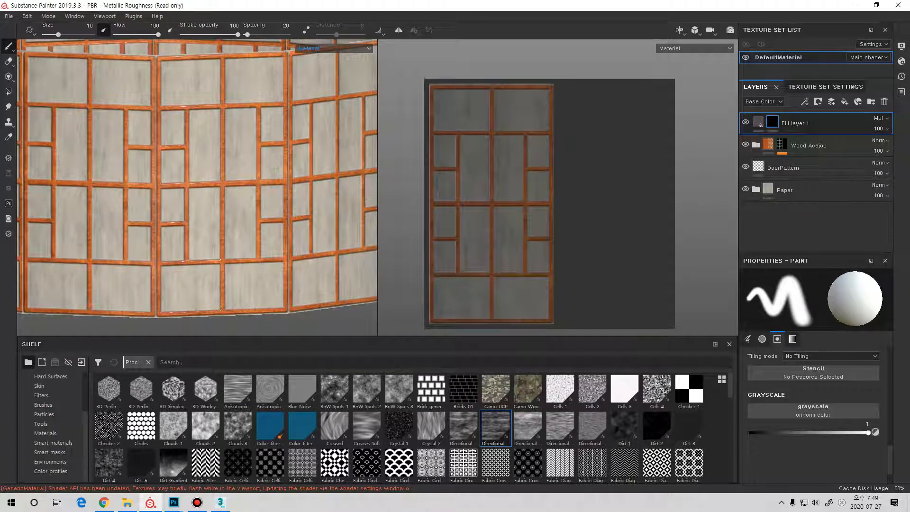
pyautogui.rightClick(775, 121)
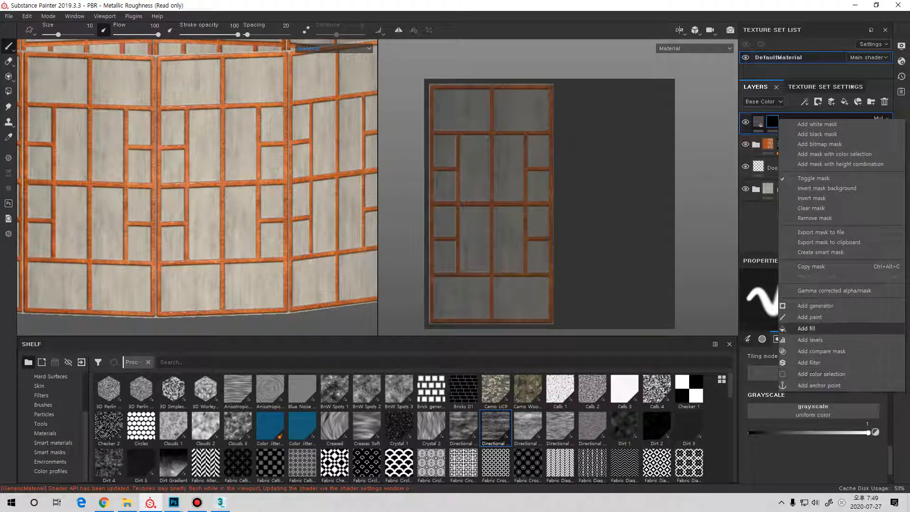
pyautogui.click(815, 305)
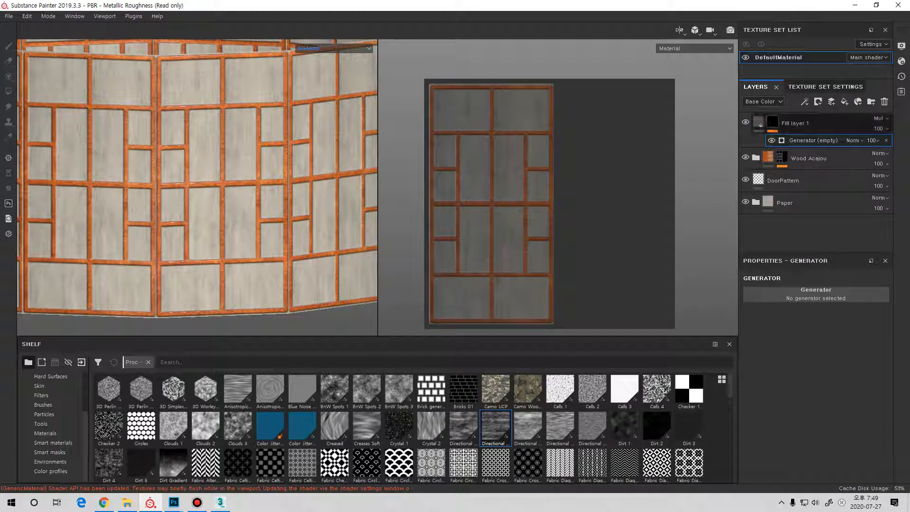
pyautogui.click(815, 296)
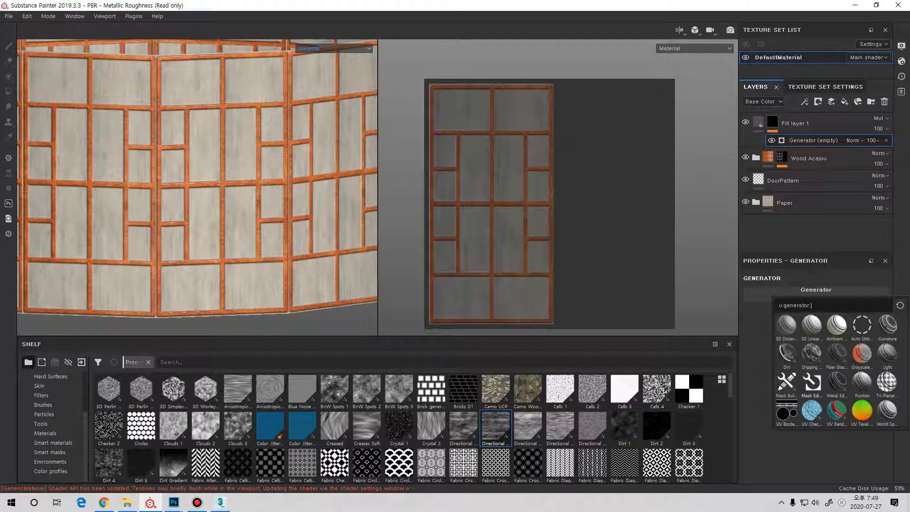
pyautogui.click(812, 383)
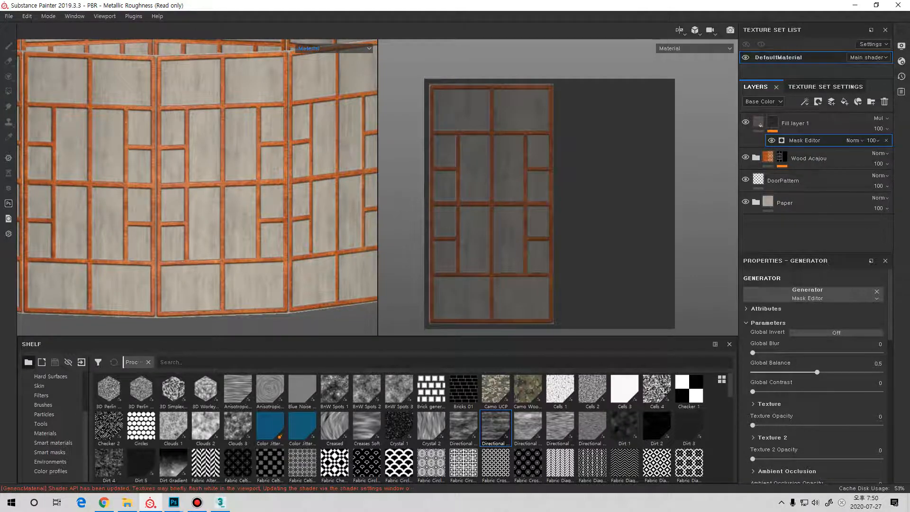
# - Add an anchor point to the DoorPattern layer
pyautogui.keyDown('alt'); pyautogui.moveTo(199, 190); pyautogui.dragTo(192, 161); pyautogui.keyUp('alt')
pyautogui.click(784, 180)
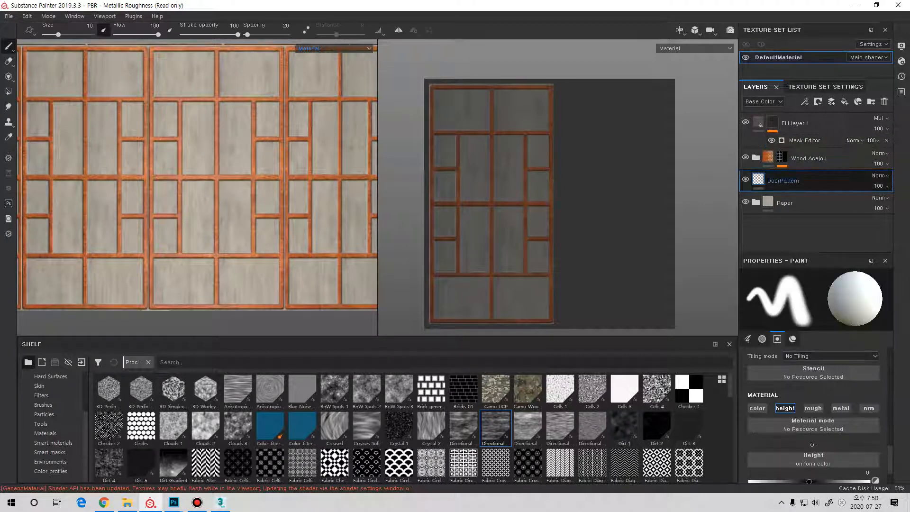
pyautogui.scroll(-2, 778, 417)
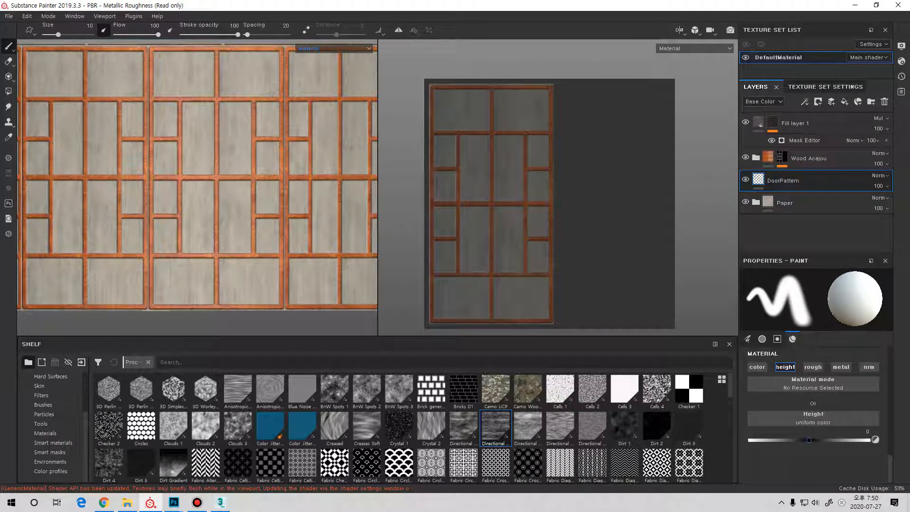
pyautogui.scroll(4, 769, 450)
pyautogui.rightClick(758, 180)
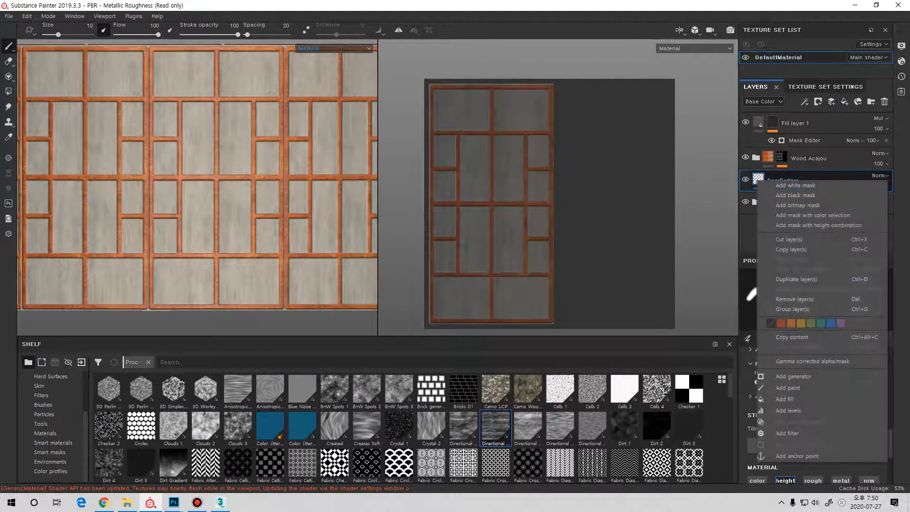
pyautogui.click(797, 456)
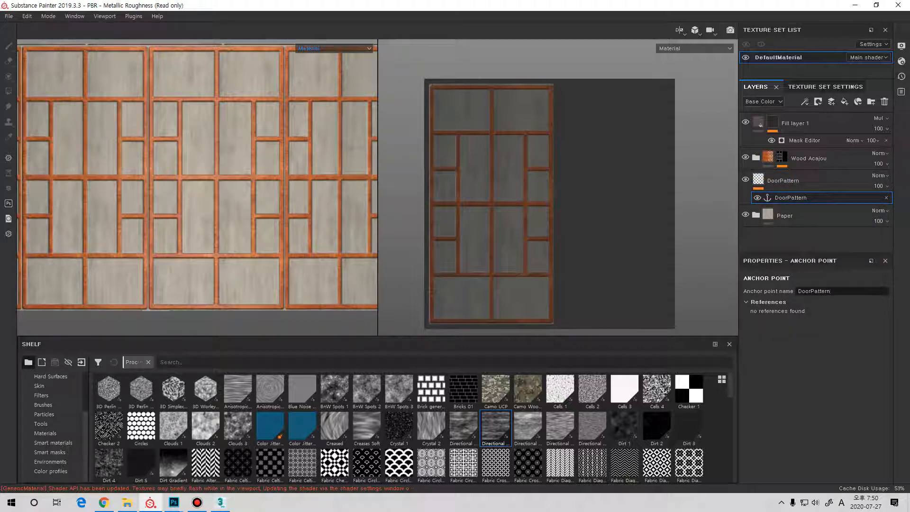
# - Compare the door lattice with the DoorPattern layer hidden and shown, viewing it close up from an angle
pyautogui.click(746, 179)
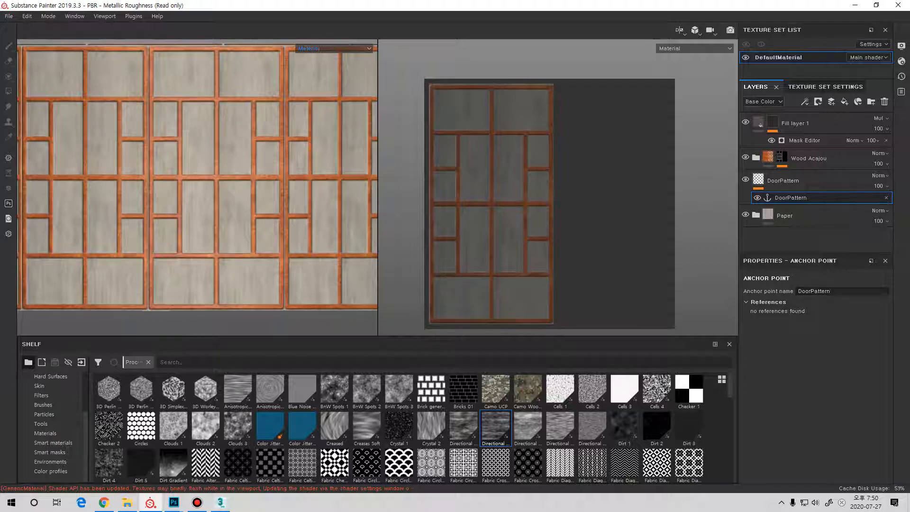
pyautogui.scroll(2, 197, 187)
pyautogui.scroll(-1, 197, 188)
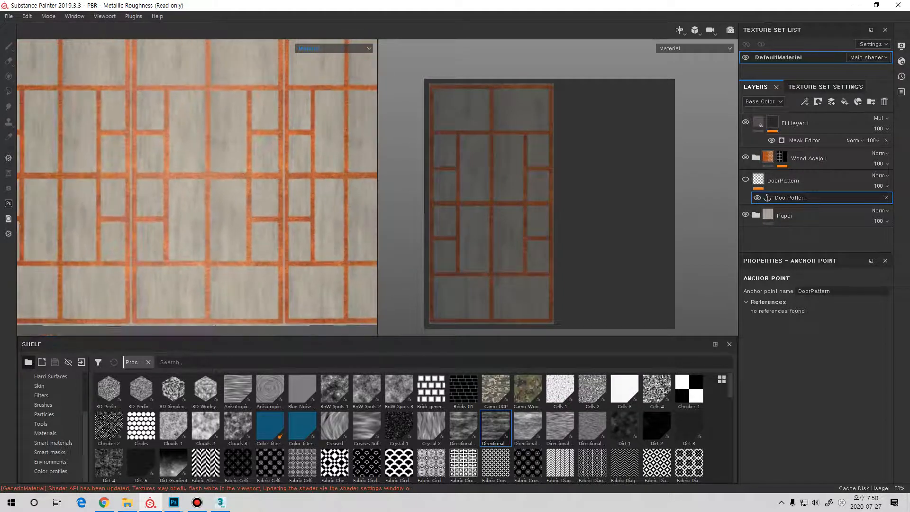
pyautogui.keyDown('alt'); pyautogui.moveTo(198, 187); pyautogui.dragTo(231, 214); pyautogui.keyUp('alt')
pyautogui.scroll(2, 296, 202)
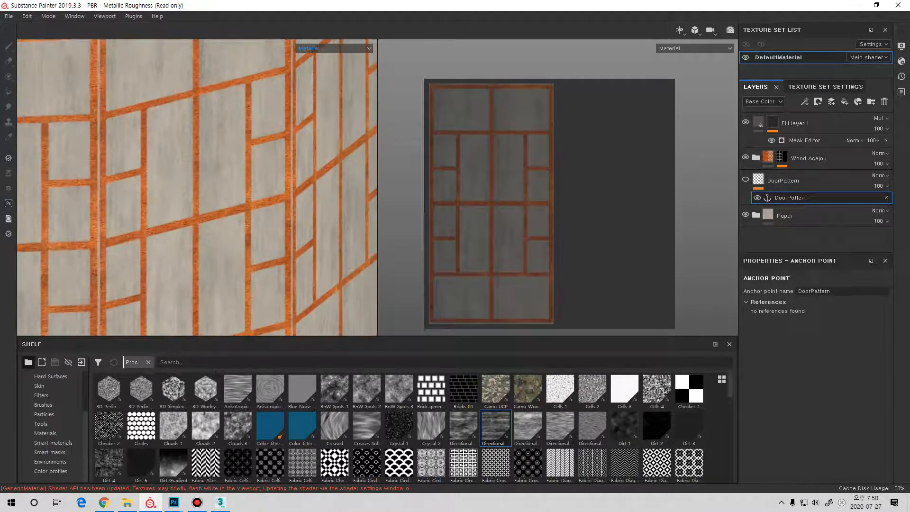
pyautogui.click(746, 180)
pyautogui.click(746, 179)
pyautogui.click(746, 179)
pyautogui.click(745, 179)
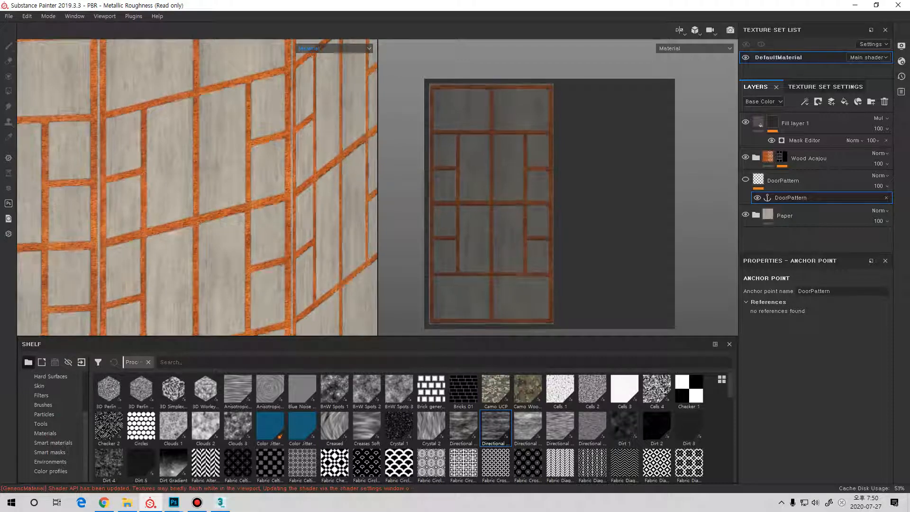
pyautogui.click(746, 179)
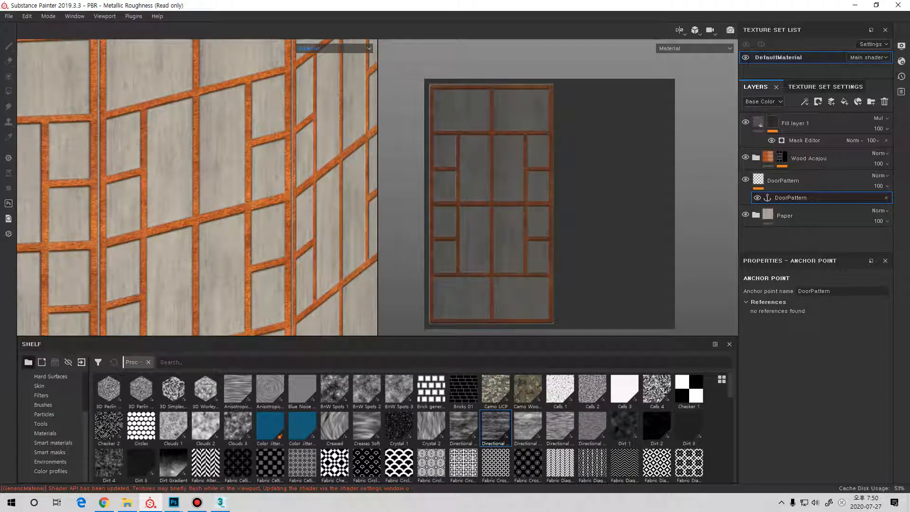
pyautogui.press('1')
# - Assign the DoorPattern anchor point to the Micro Height image input of Fill layer 1's Mask Editor
pyautogui.click(772, 122)
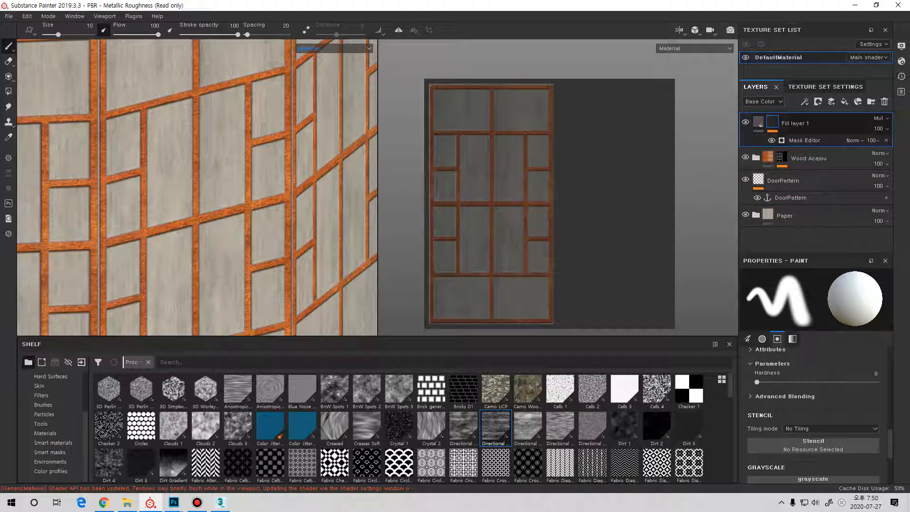
pyautogui.click(805, 140)
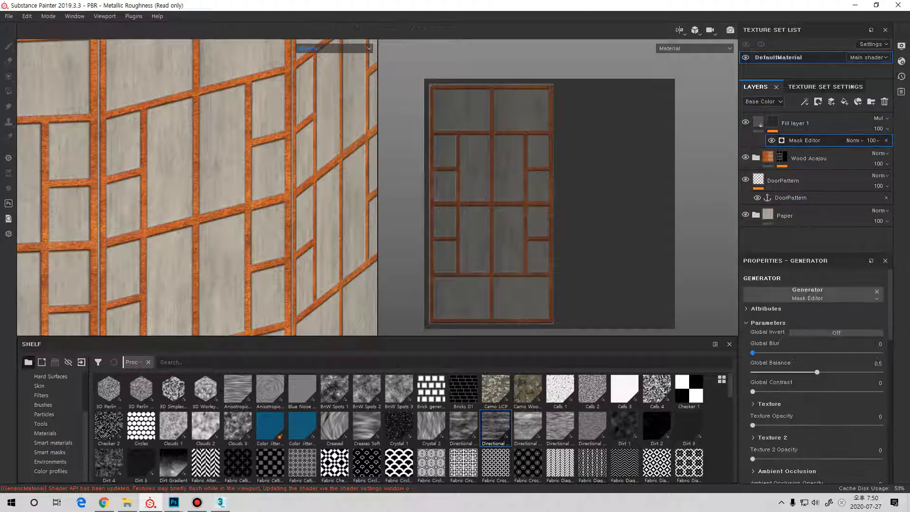
pyautogui.scroll(-10, 815, 370)
pyautogui.scroll(3, 816, 374)
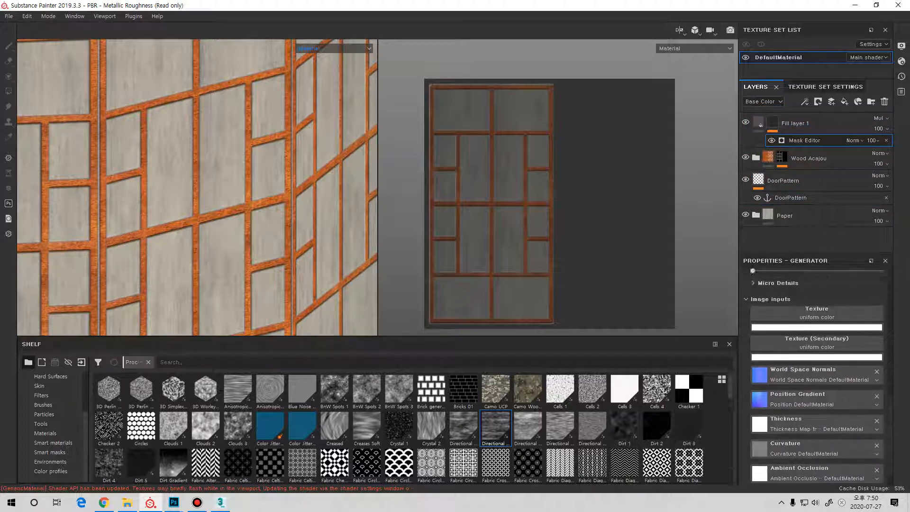
pyautogui.scroll(-3, 816, 374)
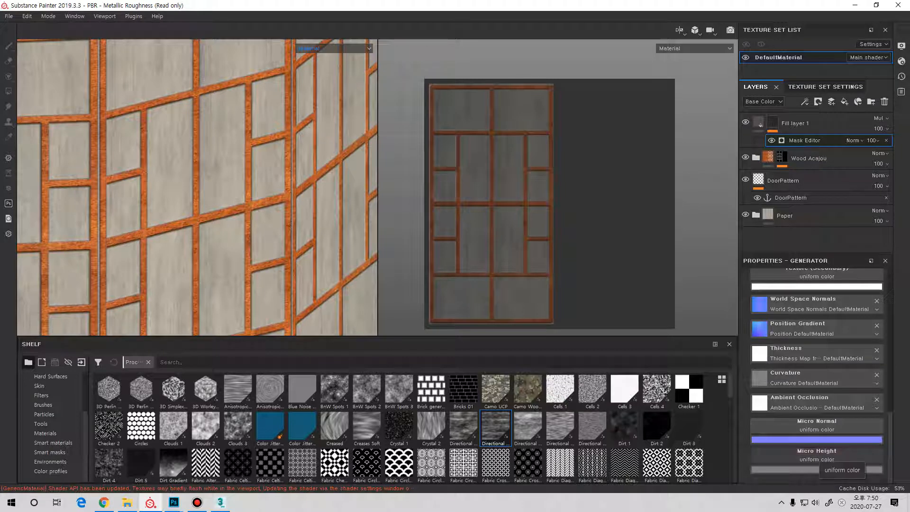
pyautogui.click(816, 461)
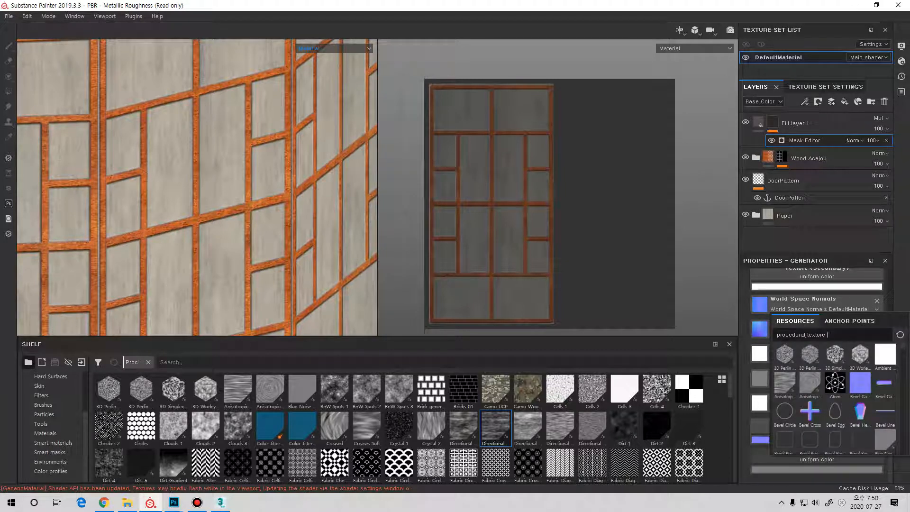
pyautogui.click(849, 321)
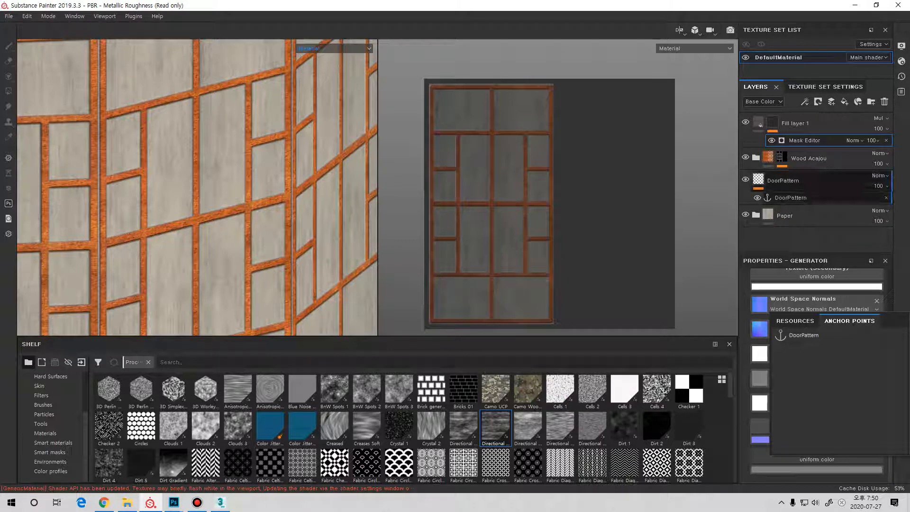
pyautogui.click(804, 335)
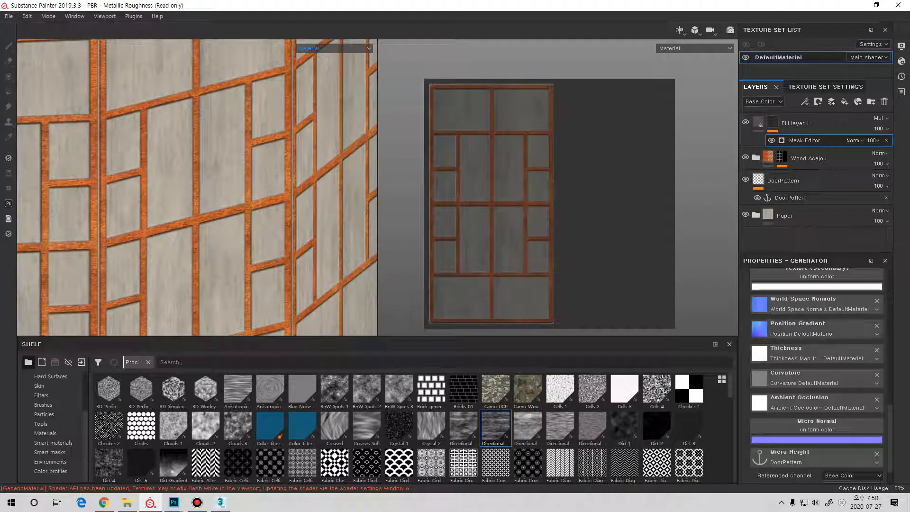
# - Turn on Micro Height in the Mask Editor's Micro Details, keeping Curvature Type at Sobel
pyautogui.scroll(7, 817, 374)
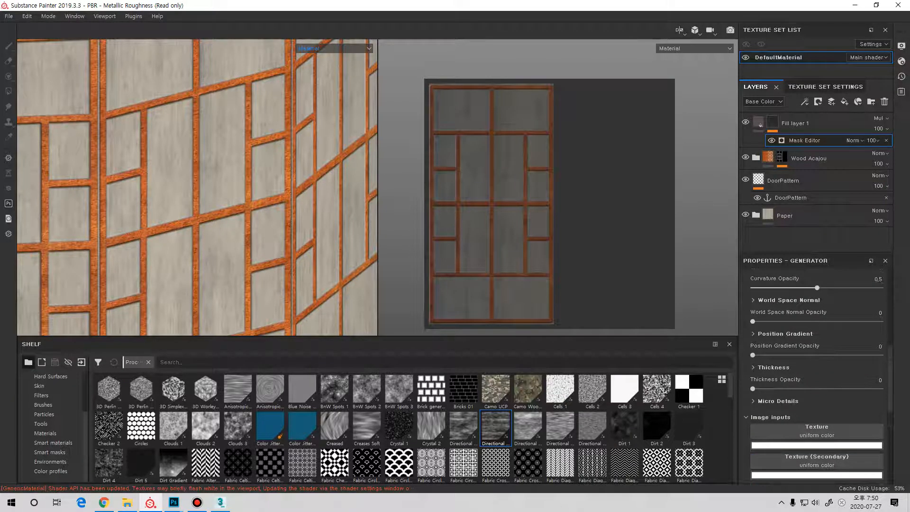
pyautogui.click(778, 401)
pyautogui.scroll(-4, 806, 398)
pyautogui.scroll(1, 806, 399)
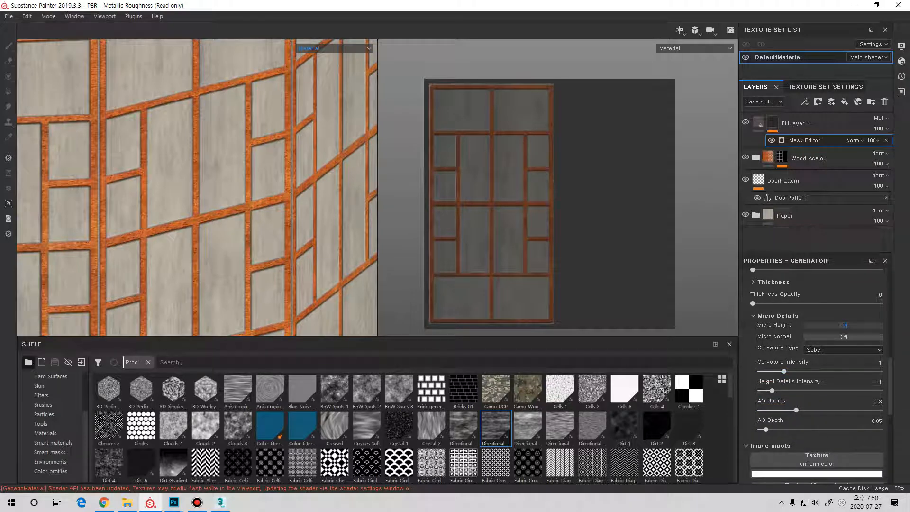
pyautogui.click(844, 326)
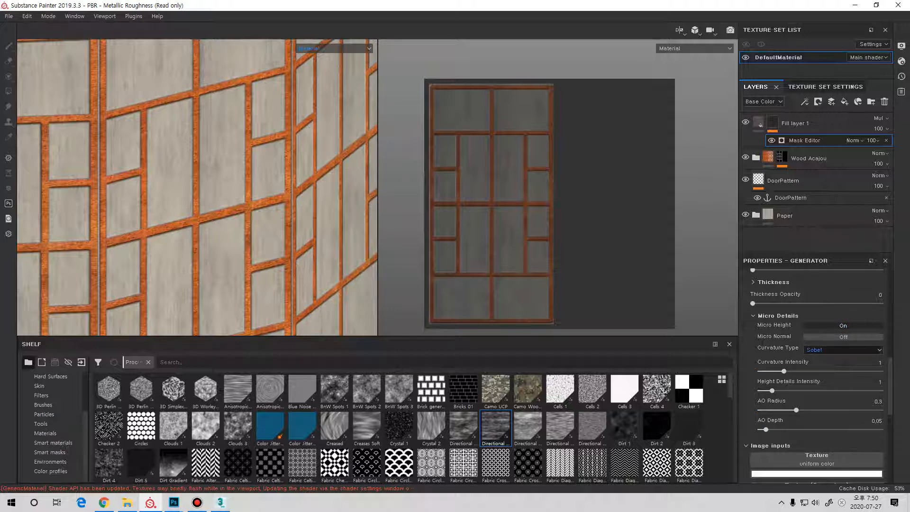
pyautogui.click(843, 349)
pyautogui.click(843, 349)
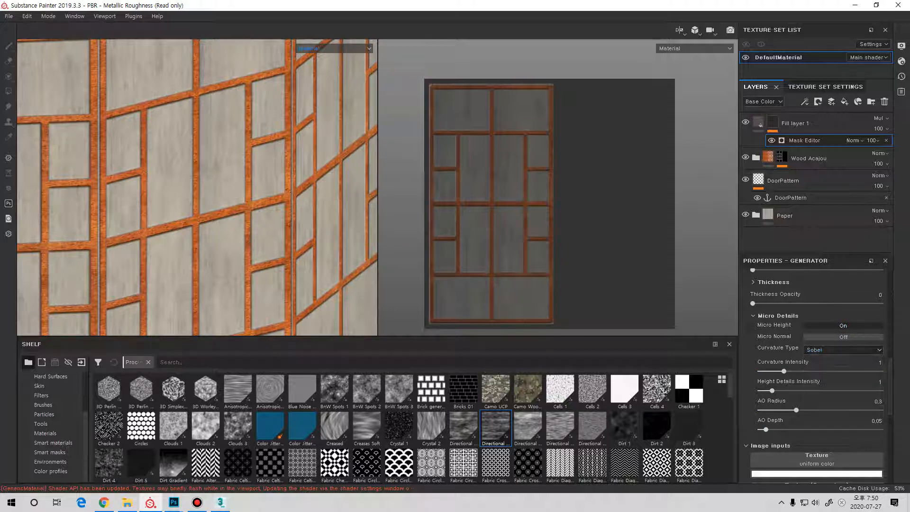
pyautogui.scroll(-1, 815, 375)
pyautogui.scroll(5, 815, 375)
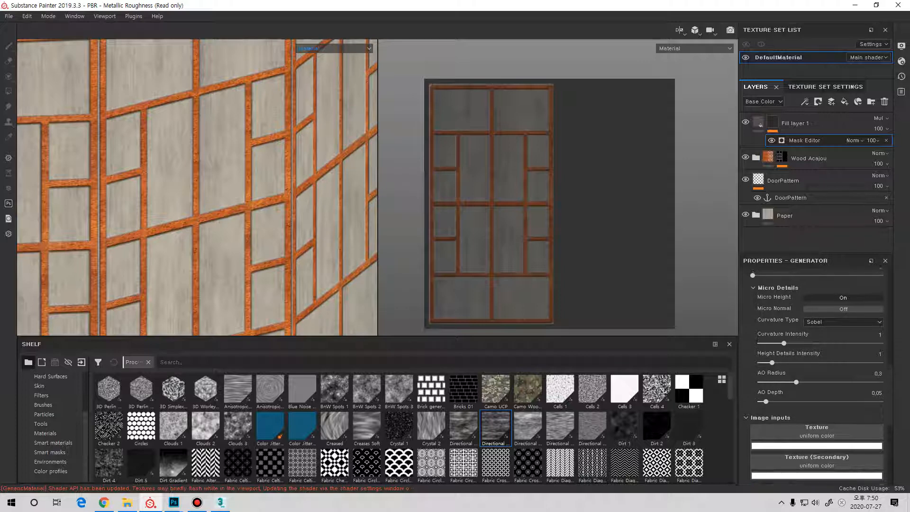
# - Set the Mask Editor's Curvature Opacity to 0
pyautogui.scroll(2, 816, 373)
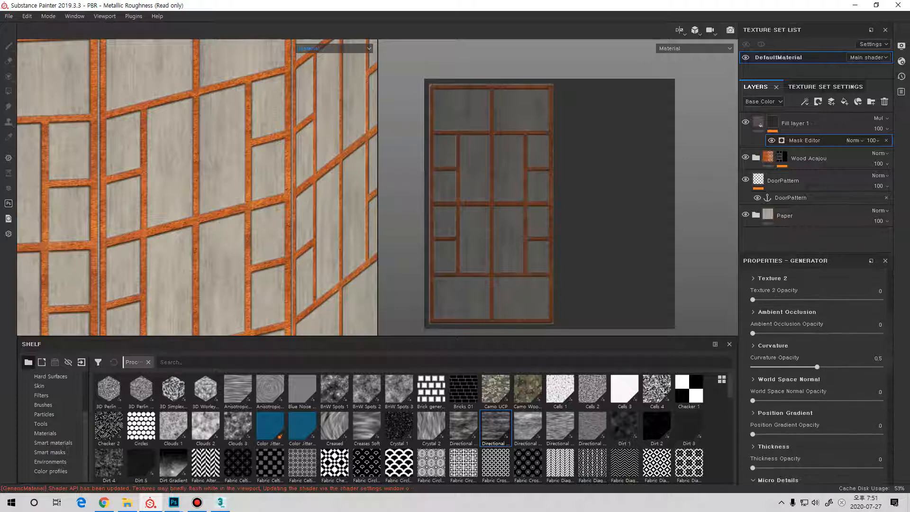
pyautogui.moveTo(817, 373); pyautogui.dragTo(753, 372)
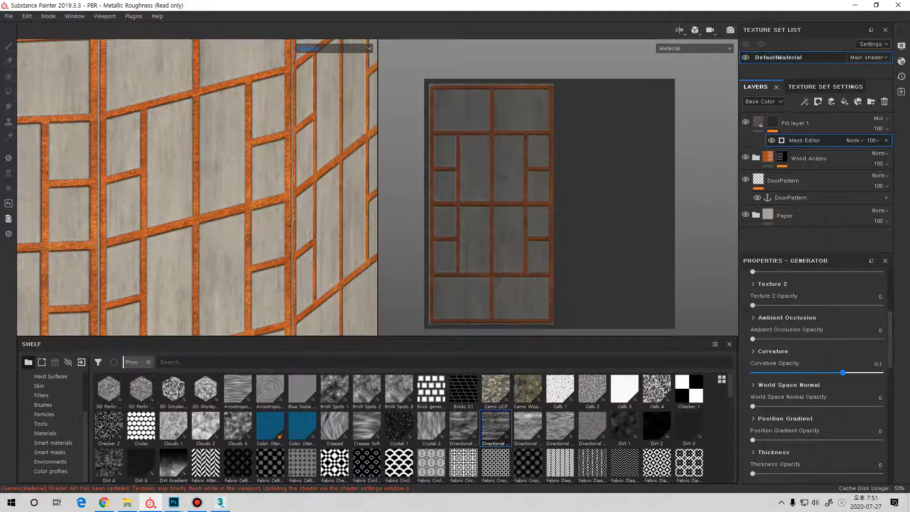
pyautogui.scroll(3, 806, 374)
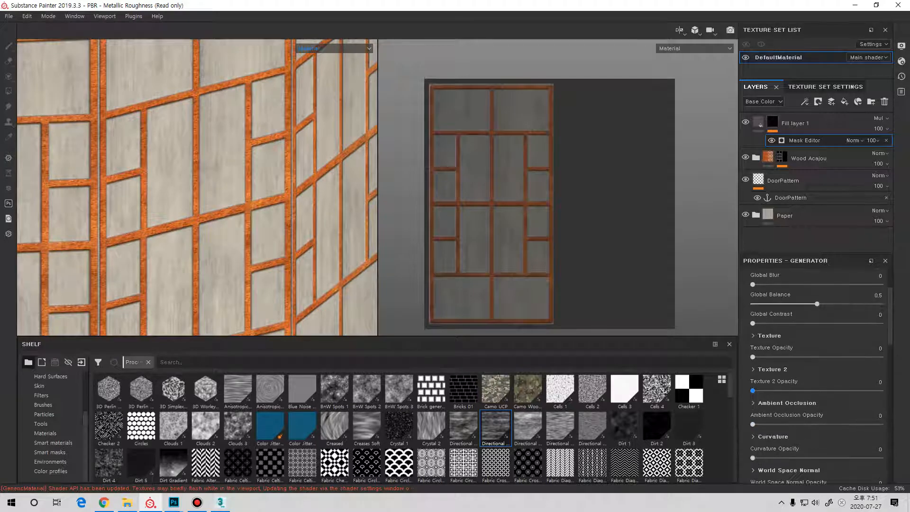
pyautogui.scroll(-5, 816, 374)
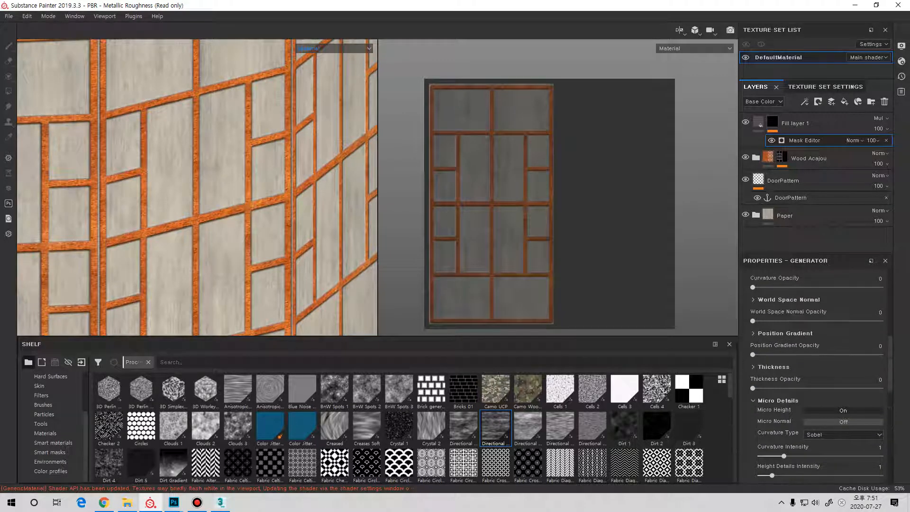
pyautogui.scroll(3, 815, 375)
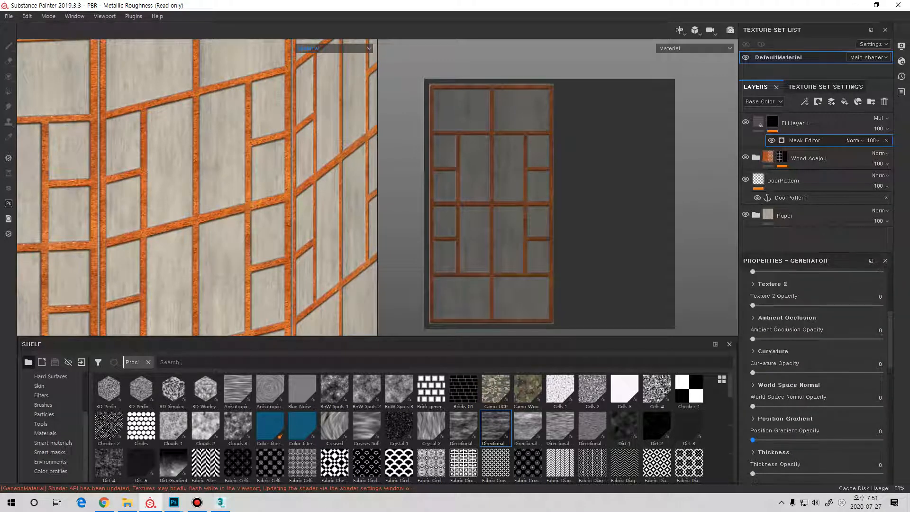
pyautogui.moveTo(752, 406)
pyautogui.mouseDown()
pyautogui.moveTo(882, 406)
pyautogui.moveTo(753, 406)
pyautogui.mouseUp()
pyautogui.scroll(4, 806, 379)
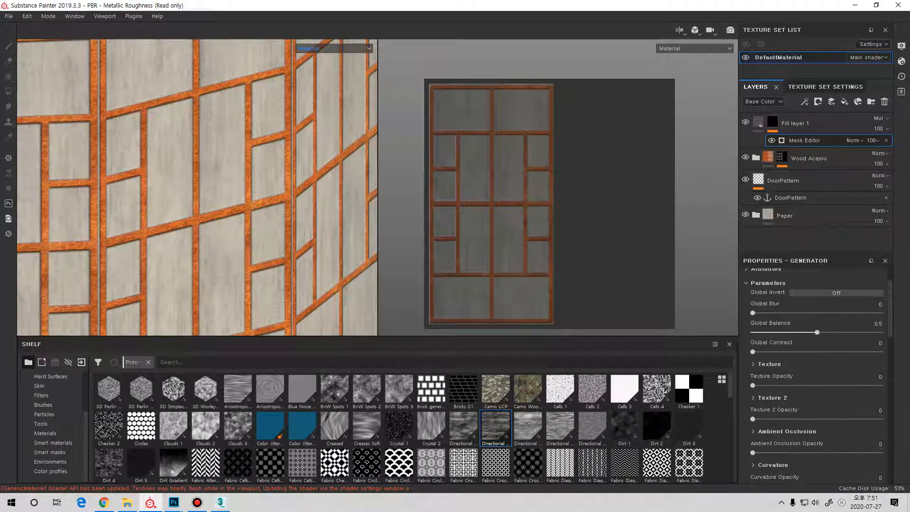
# - Switch the viewport display from Material to Mask to view Fill layer 1's mask on the door
pyautogui.scroll(-1, 815, 389)
pyautogui.scroll(-1, 816, 380)
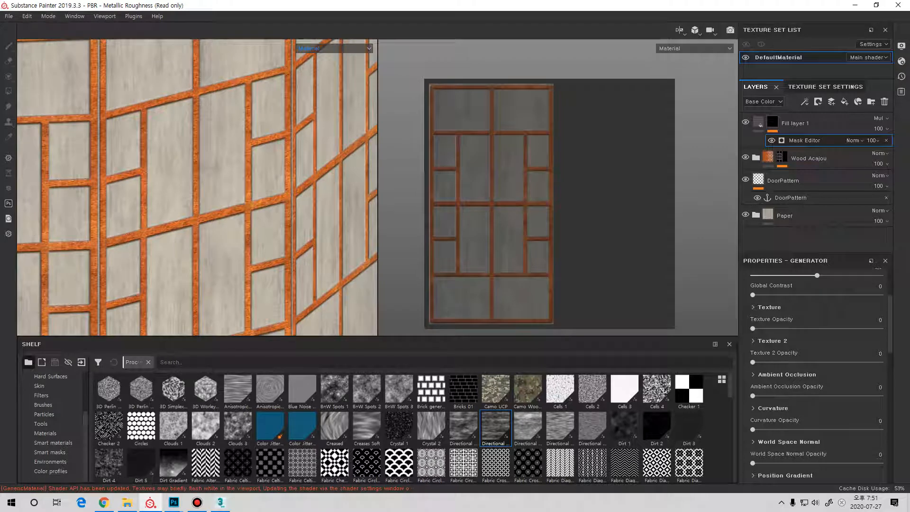
pyautogui.click(334, 47)
pyautogui.click(327, 103)
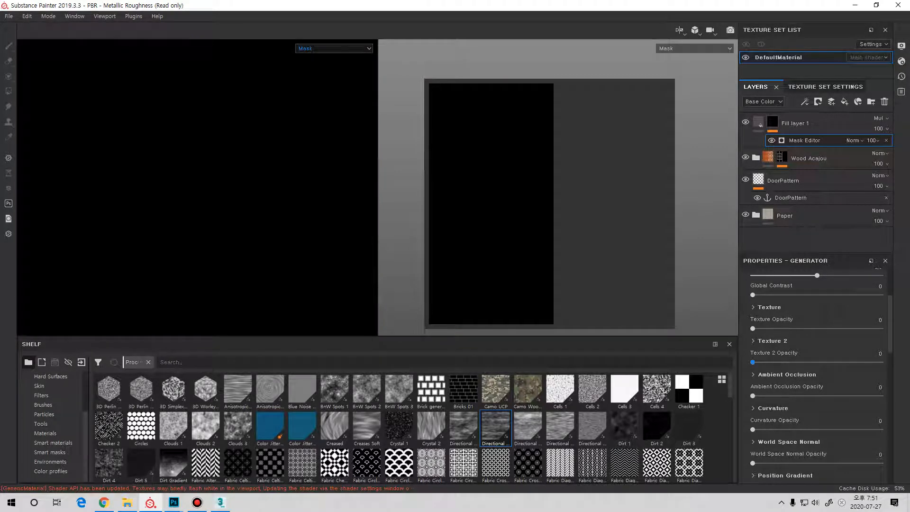
pyautogui.scroll(-3, 753, 367)
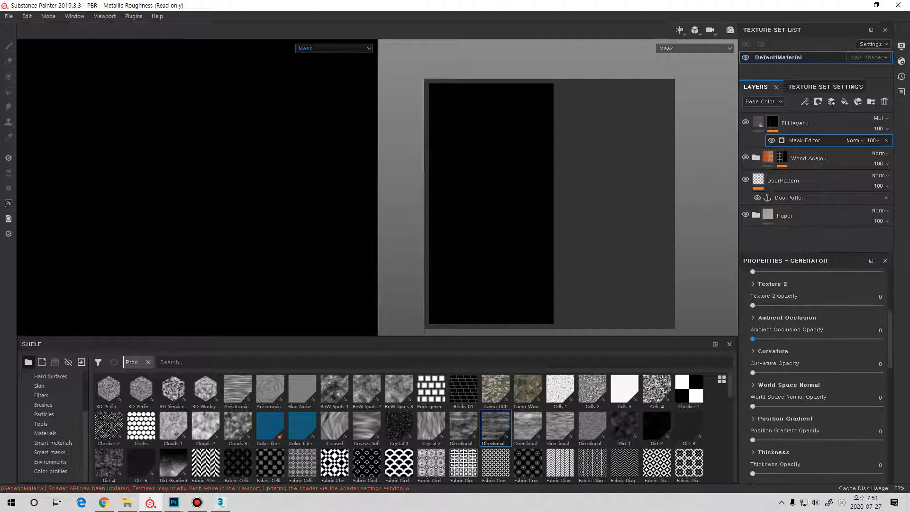
# - Try raising the Mask Editor's Ambient Occlusion Opacity and Curvature Opacity, returning both to 0
pyautogui.moveTo(753, 339); pyautogui.dragTo(801, 340)
pyautogui.moveTo(881, 339); pyautogui.dragTo(753, 339)
pyautogui.scroll(-1, 753, 375)
pyautogui.moveTo(753, 378); pyautogui.dragTo(827, 378)
# - Set the referenced channel of the Micro Height's DoorPattern anchor to Height in the Mask Editor
pyautogui.scroll(-6, 816, 376)
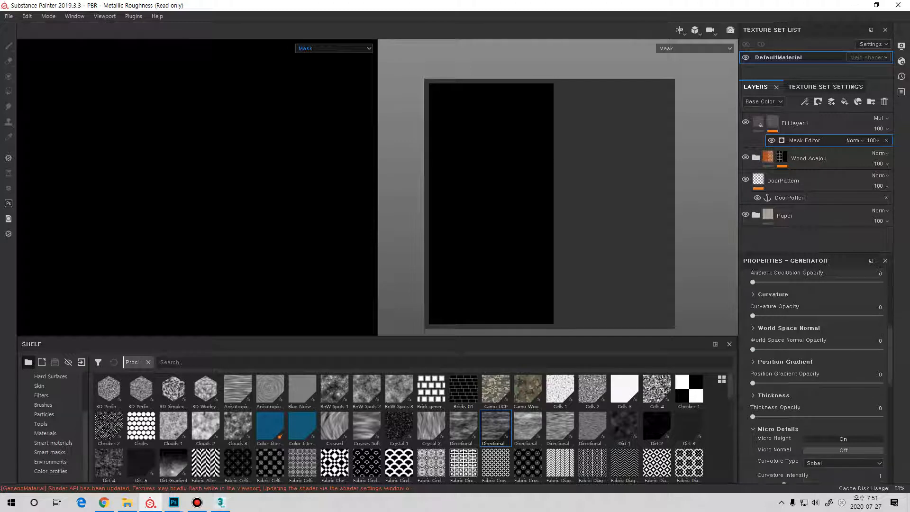
pyautogui.scroll(-8, 816, 377)
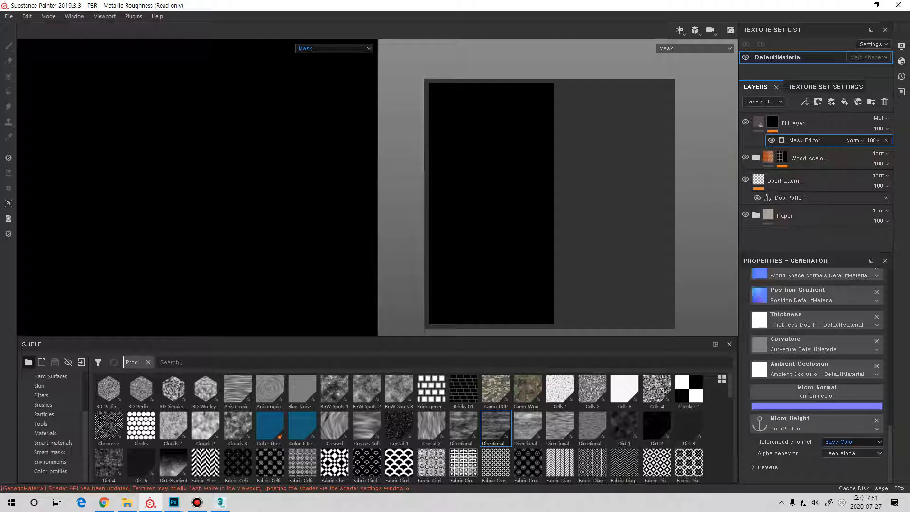
pyautogui.click(852, 442)
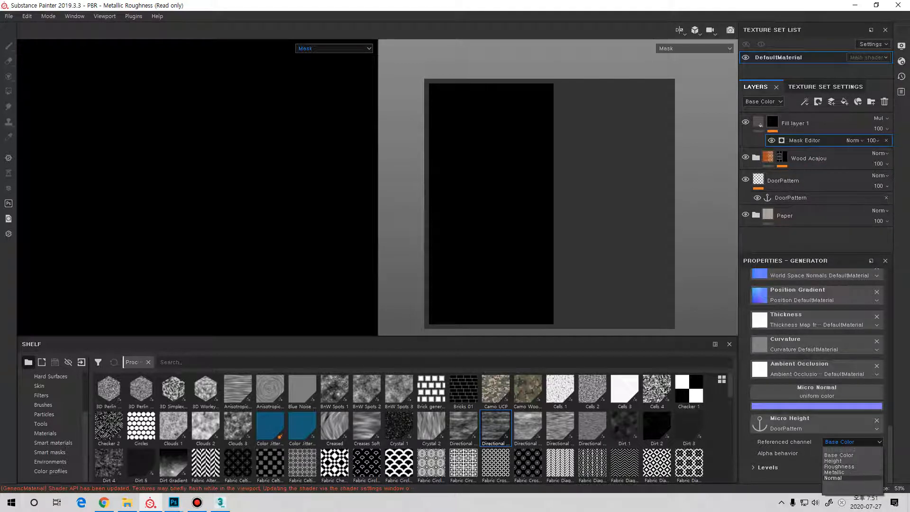
pyautogui.click(852, 461)
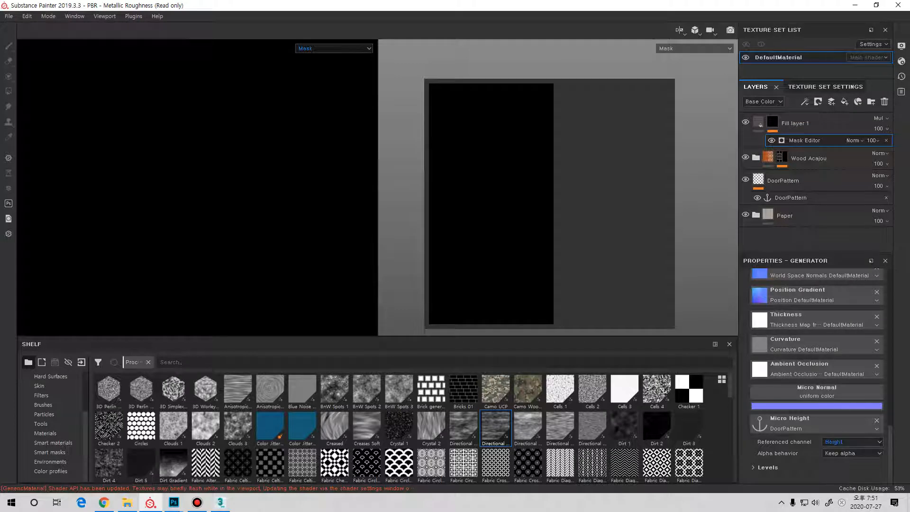
# - Try the Mask Editor's World Space Normal Opacity at 0.94, returning it to 0
pyautogui.scroll(3, 844, 423)
pyautogui.scroll(-10, 816, 380)
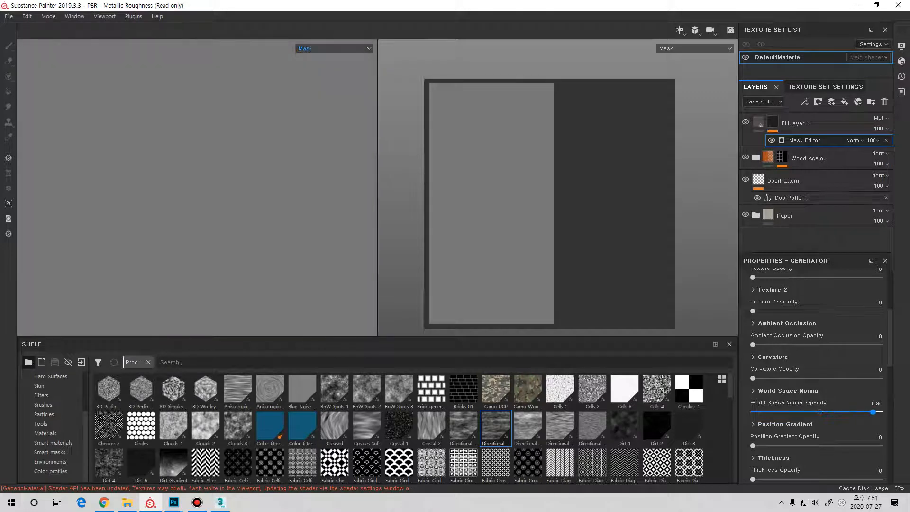
pyautogui.moveTo(784, 412); pyautogui.dragTo(751, 412)
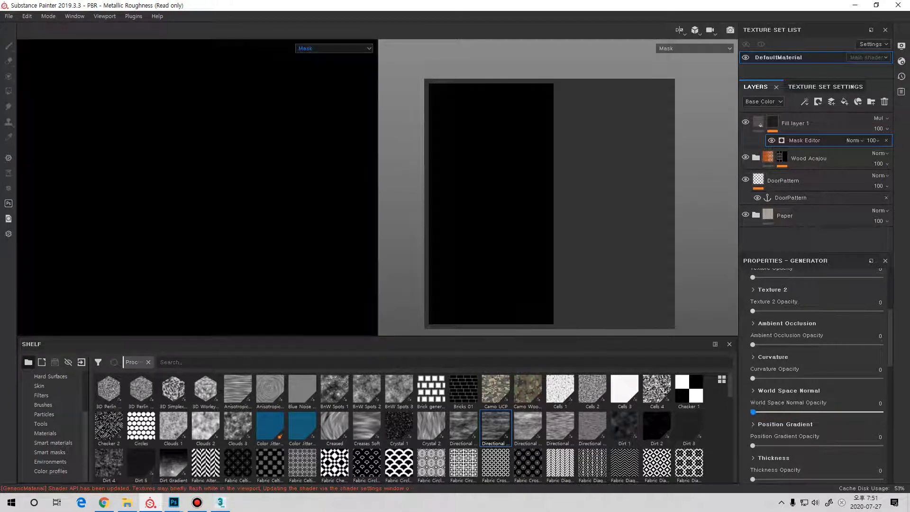
pyautogui.scroll(2, 754, 401)
pyautogui.scroll(1, 753, 379)
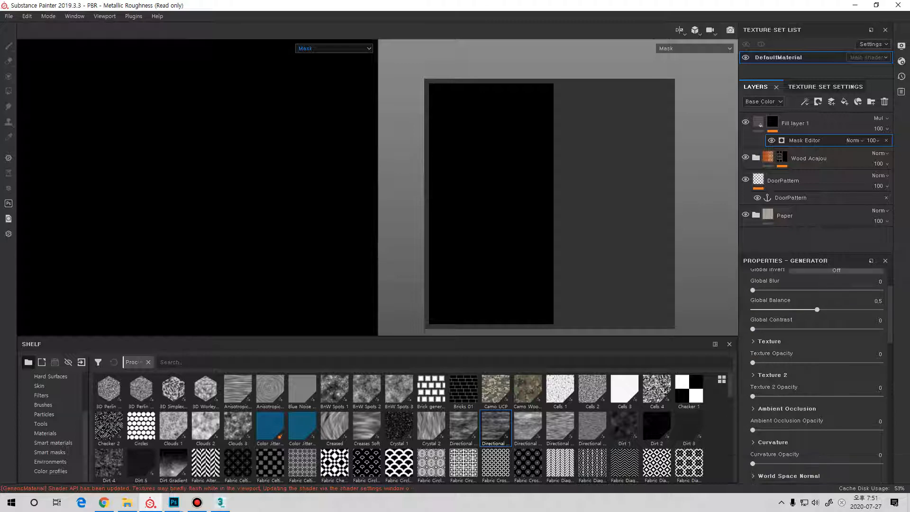
pyautogui.click(197, 503)
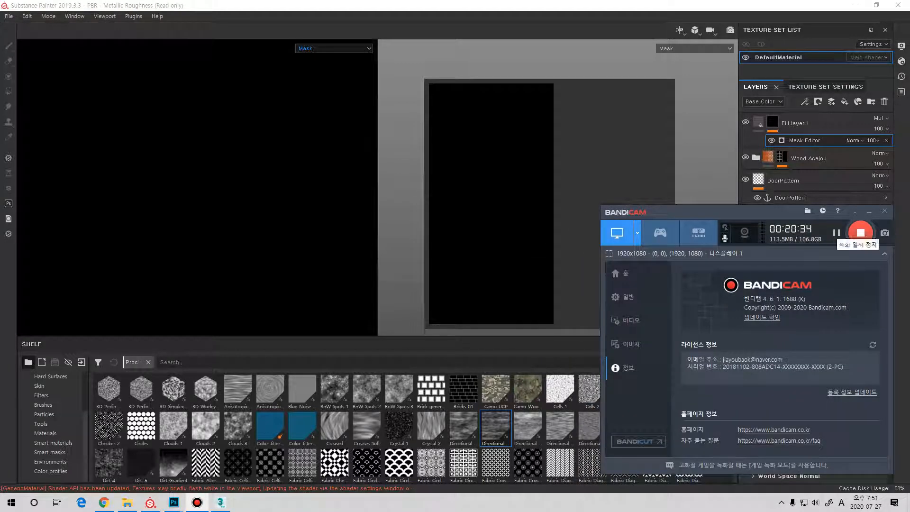
pyautogui.click(870, 212)
# - Set the Mask Editor's Ambient Occlusion Opacity to 1 and turn on Invert in its Ambient Occlusion parameters
pyautogui.scroll(3, 785, 293)
pyautogui.scroll(-2, 785, 293)
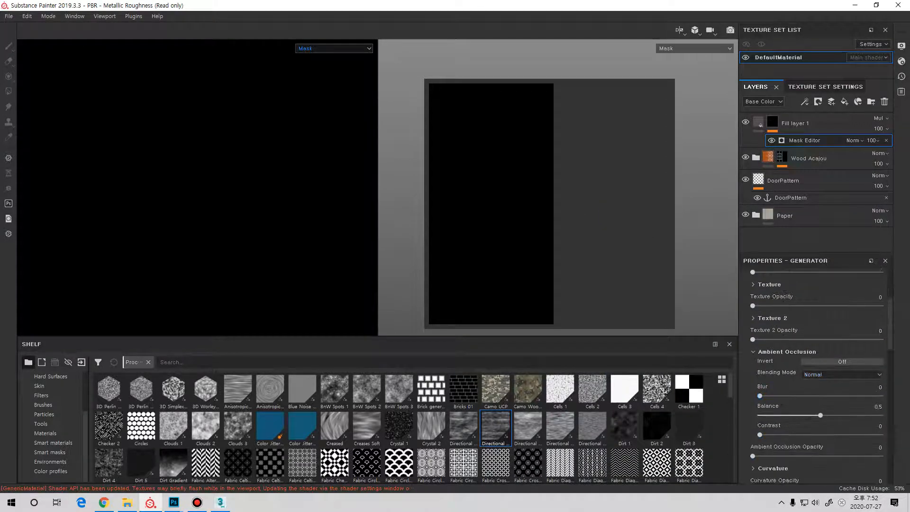
pyautogui.scroll(-1, 760, 398)
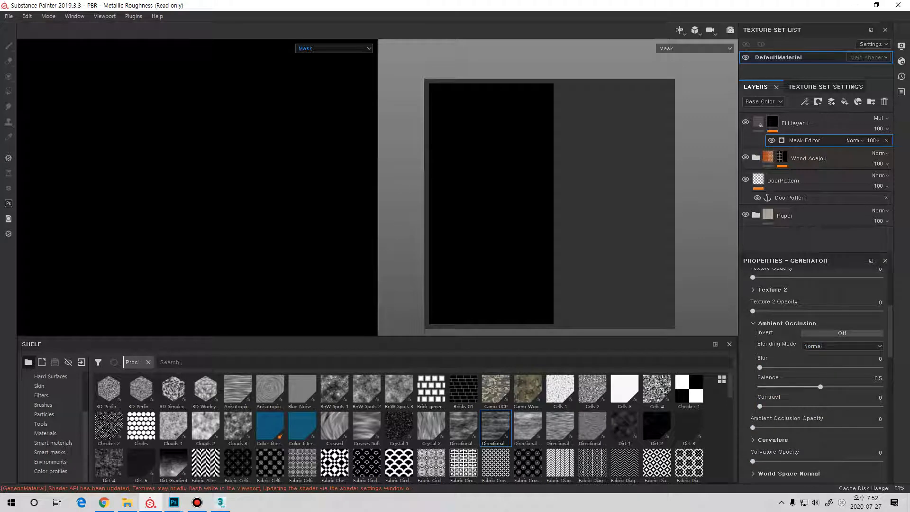
pyautogui.moveTo(753, 428); pyautogui.dragTo(882, 428)
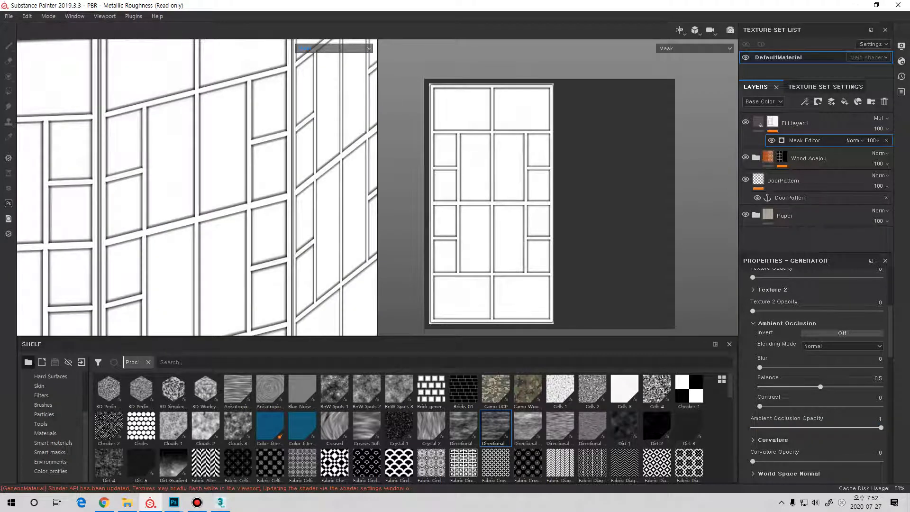
pyautogui.click(843, 334)
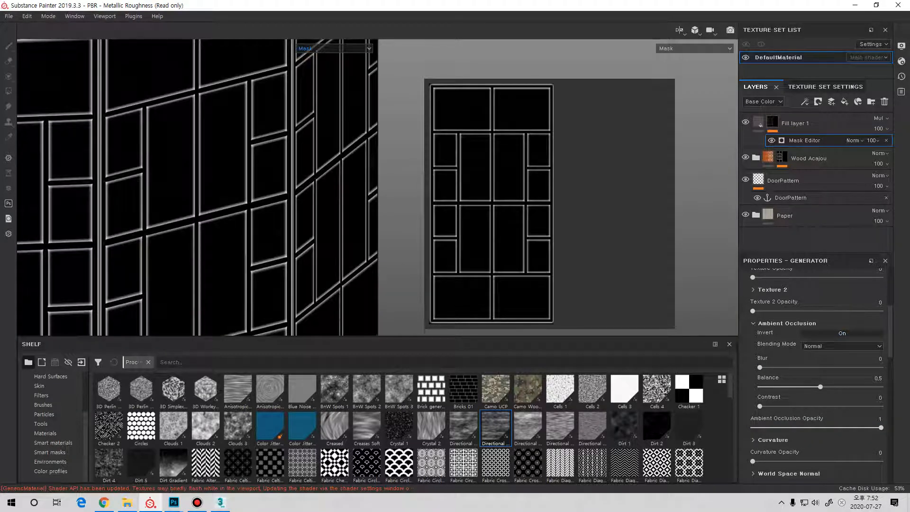
# - Examine the inverted ambient occlusion mask along the lattice edges from several angles and distances
pyautogui.keyDown('alt'); pyautogui.moveTo(189, 190); pyautogui.dragTo(202, 192); pyautogui.keyUp('alt')
pyautogui.scroll(-2, 197, 190)
pyautogui.keyDown('alt'); pyautogui.moveTo(197, 189); pyautogui.dragTo(237, 218, button='middle'); pyautogui.keyUp('alt')
pyautogui.moveTo(214, 204)
pyautogui.keyDown('alt'); pyautogui.mouseDown()
pyautogui.moveTo(232, 201)
pyautogui.moveTo(218, 201)
pyautogui.mouseUp(); pyautogui.keyUp('alt')
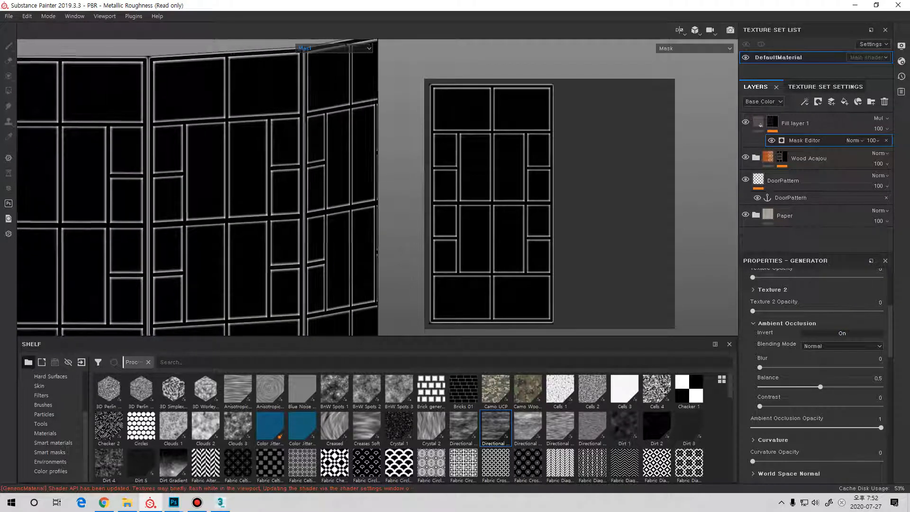
pyautogui.scroll(2, 218, 201)
pyautogui.keyDown('alt'); pyautogui.moveTo(218, 190); pyautogui.dragTo(225, 242, button='middle'); pyautogui.keyUp('alt')
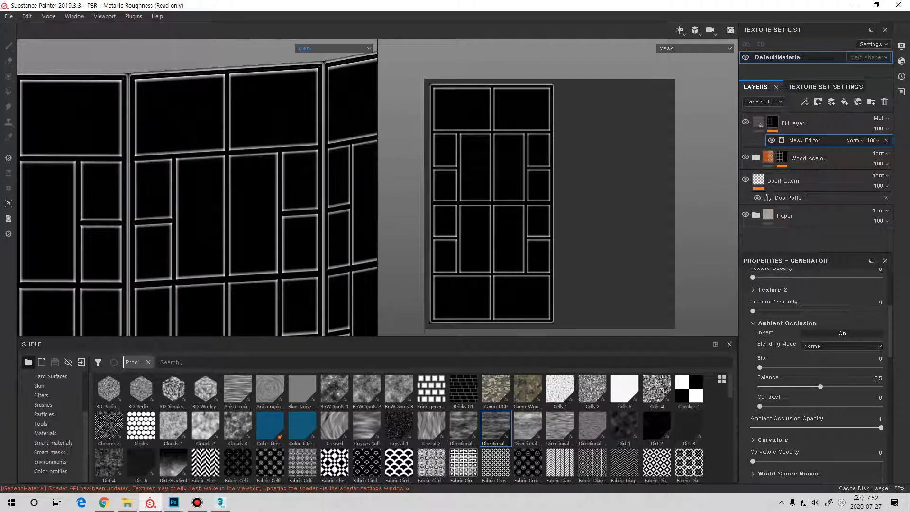
# - Return the viewport display to Material and compare the door with Fill layer 1 hidden and shown
pyautogui.click(335, 48)
pyautogui.click(313, 57)
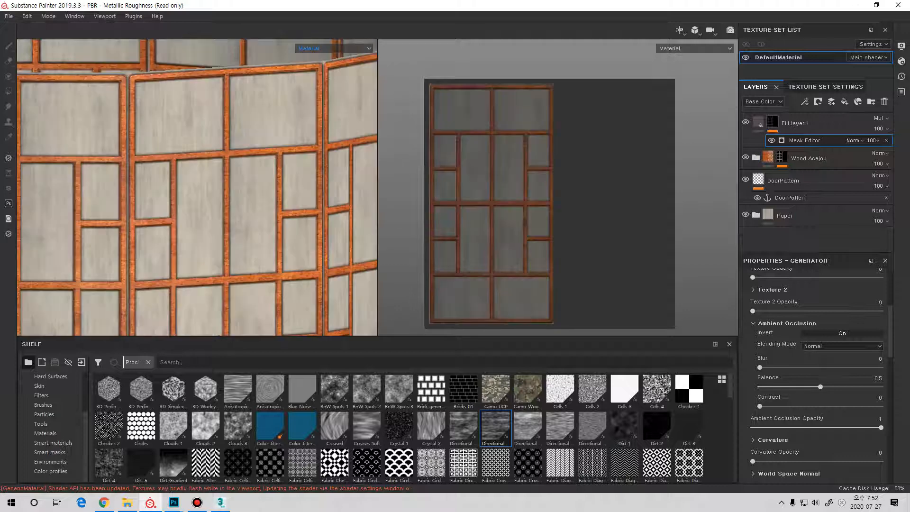
pyautogui.moveTo(213, 194)
pyautogui.keyDown('alt'); pyautogui.mouseDown()
pyautogui.moveTo(235, 195)
pyautogui.moveTo(213, 193)
pyautogui.mouseUp(); pyautogui.keyUp('alt')
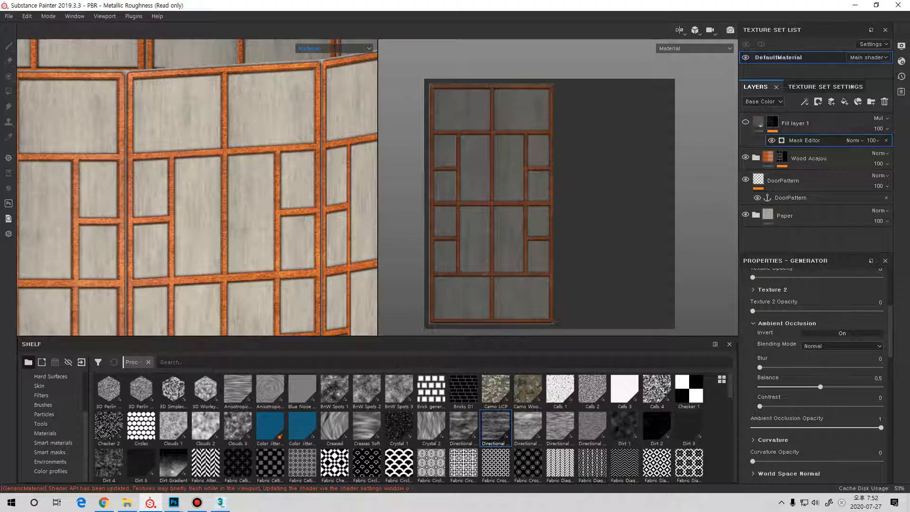
pyautogui.click(745, 122)
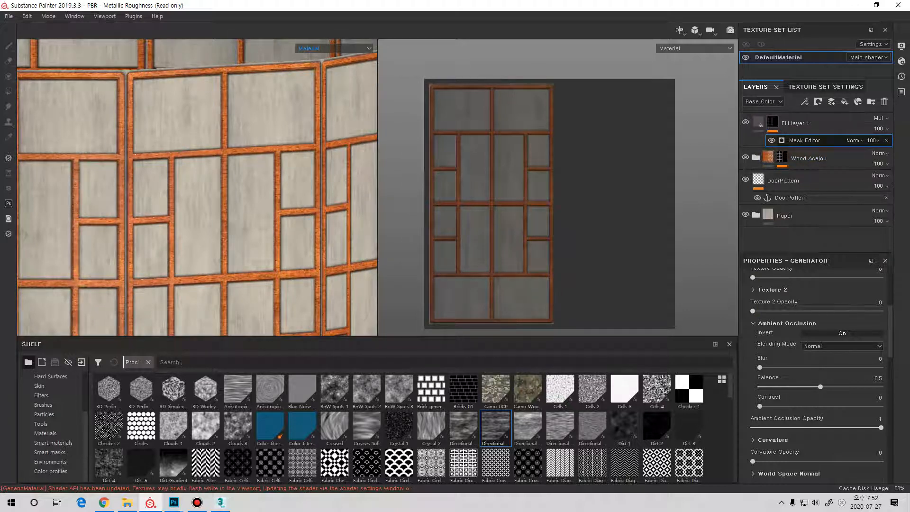
# - Reselect Fill layer 1's Mask Editor and switch the viewport display to Mask
pyautogui.rightClick(830, 140)
pyautogui.click(818, 124)
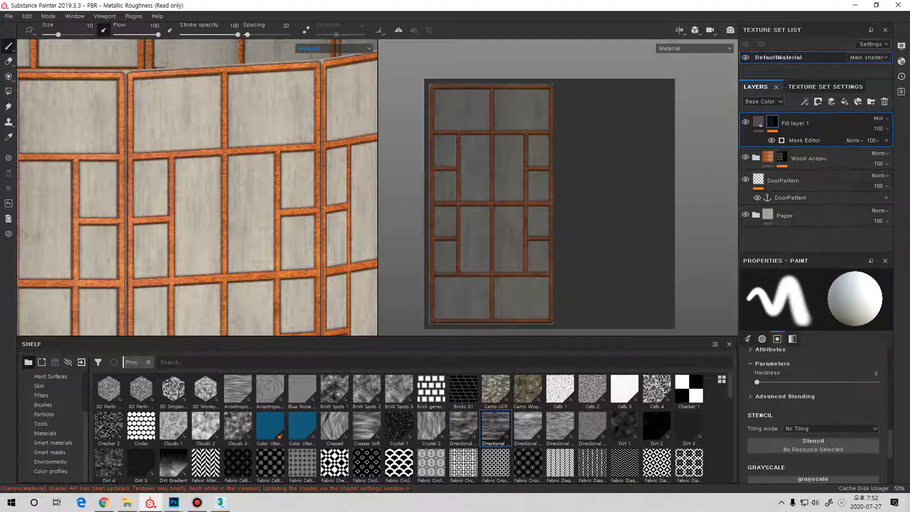
pyautogui.click(818, 140)
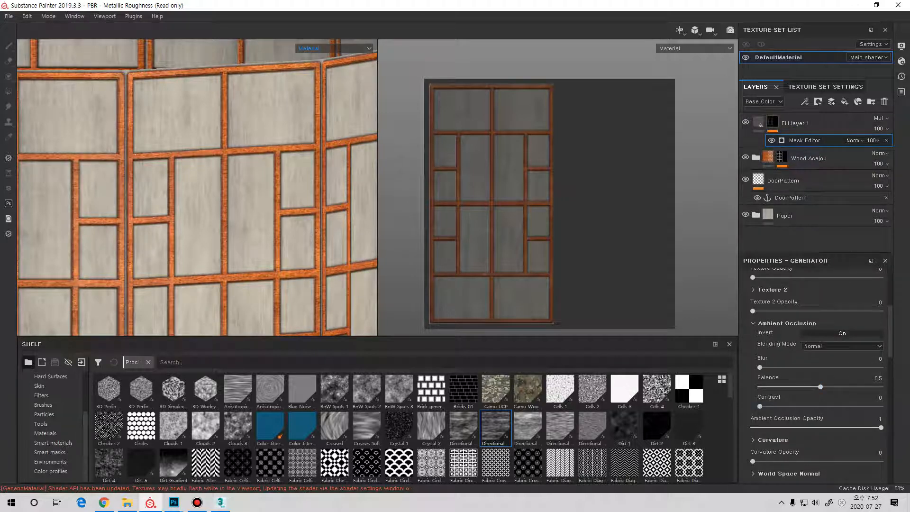
pyautogui.click(335, 48)
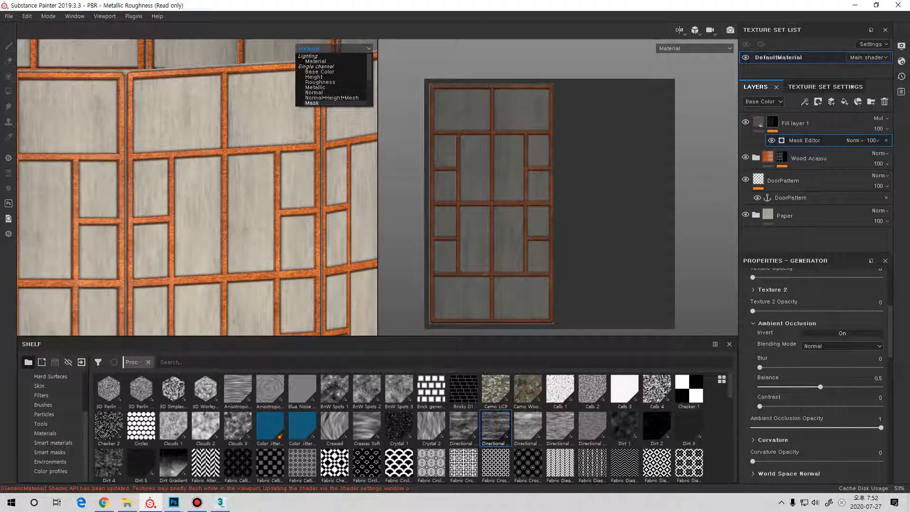
pyautogui.click(312, 102)
# - Try Multiply and Screen as the Ambient Occlusion blending mode with Invert toggled, restoring Normal with Invert on
pyautogui.scroll(-1, 815, 400)
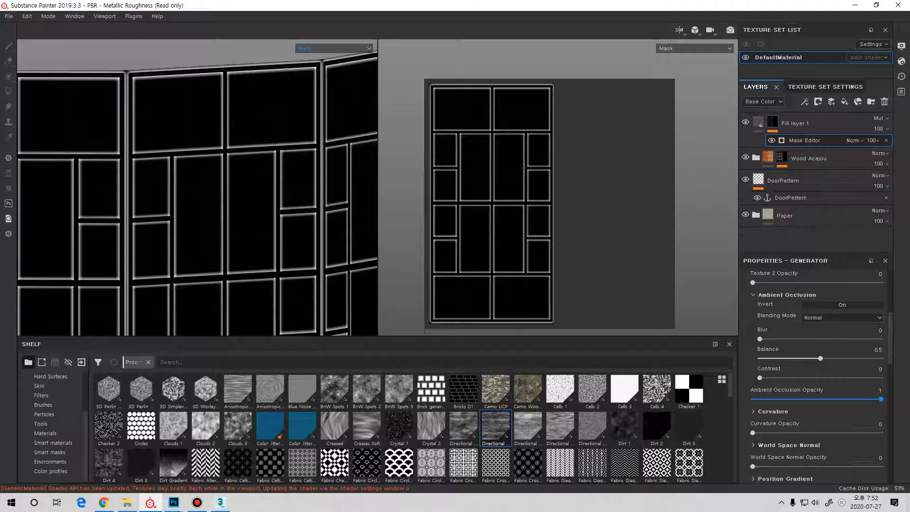
pyautogui.click(842, 318)
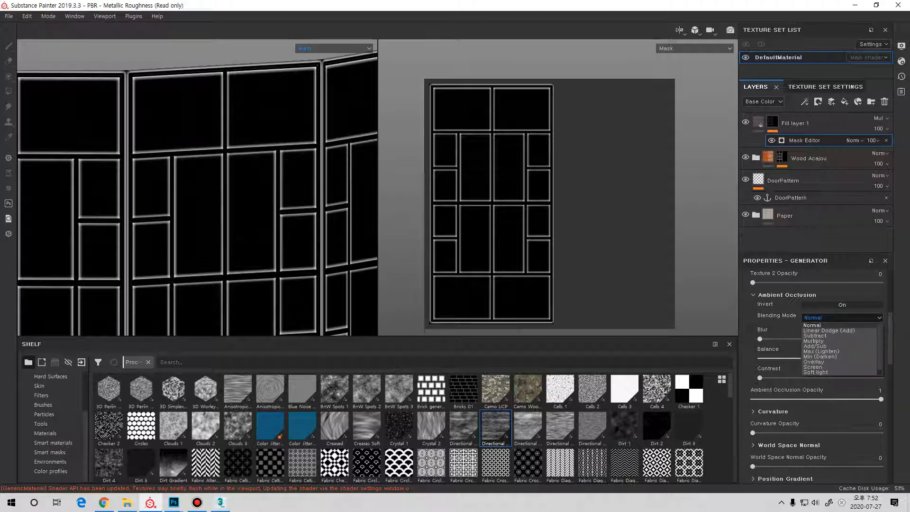
pyautogui.click(814, 341)
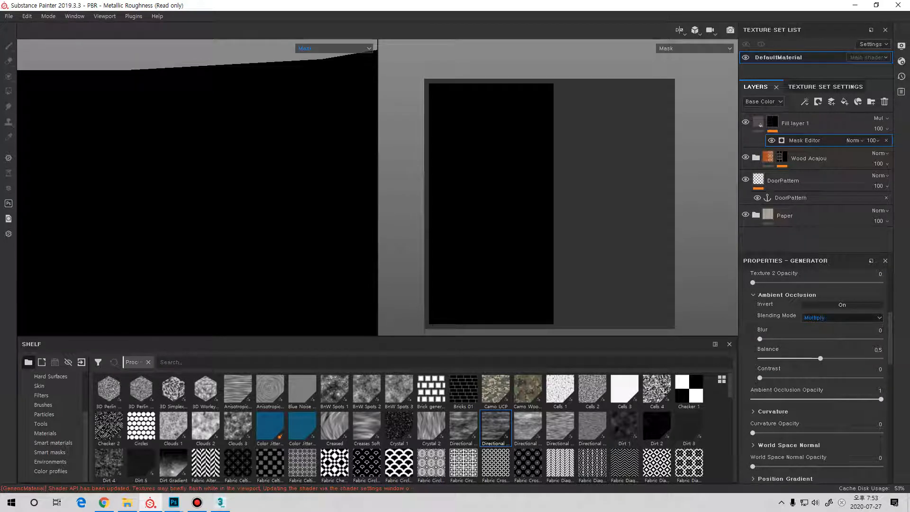
pyautogui.click(842, 305)
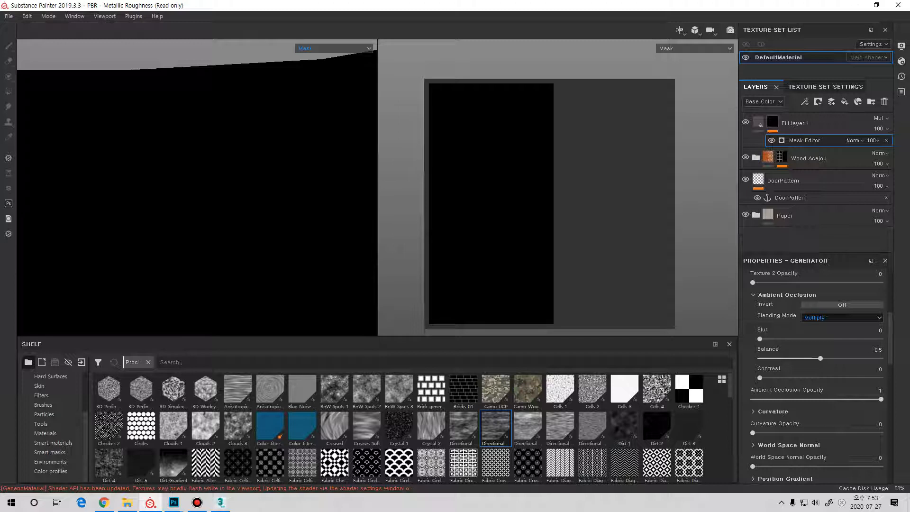
pyautogui.click(842, 318)
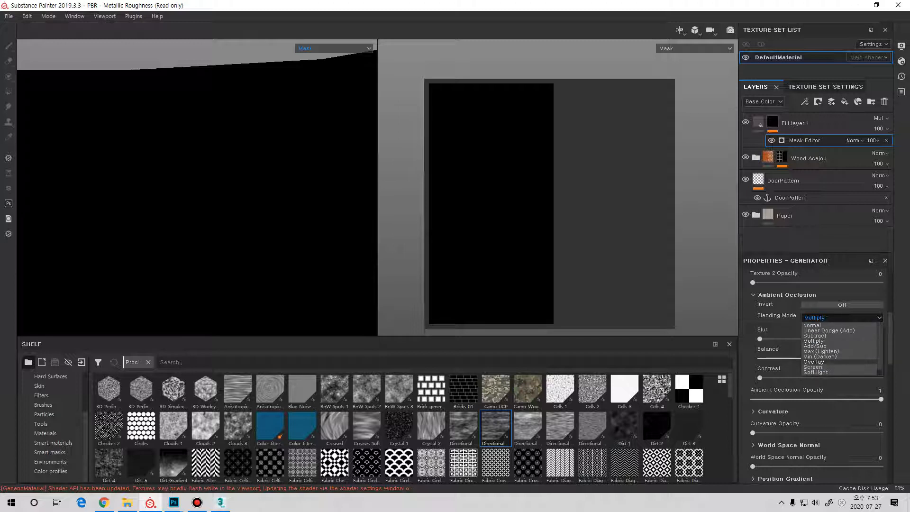
pyautogui.click(813, 367)
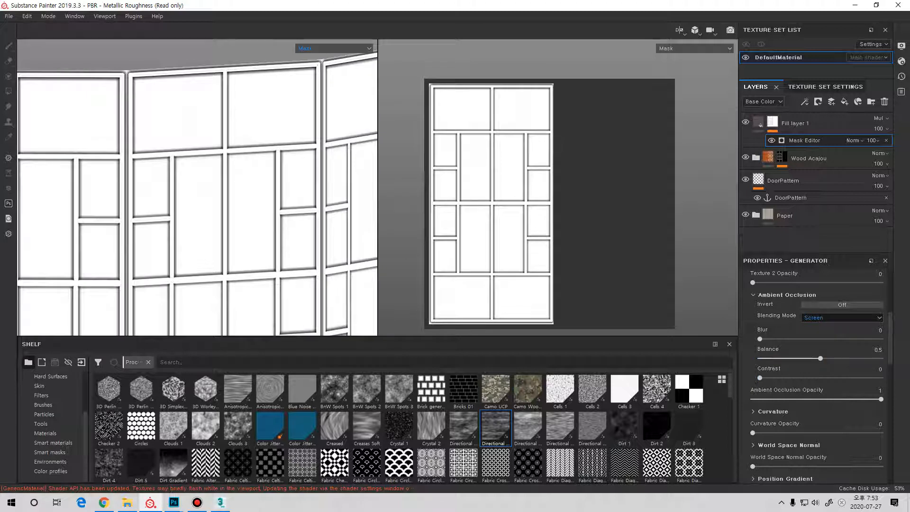
pyautogui.click(842, 318)
pyautogui.click(812, 325)
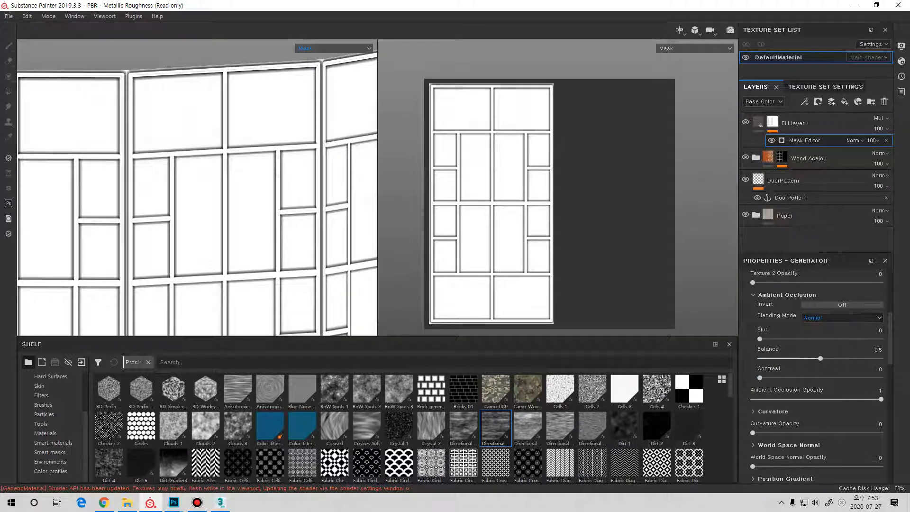
pyautogui.click(842, 305)
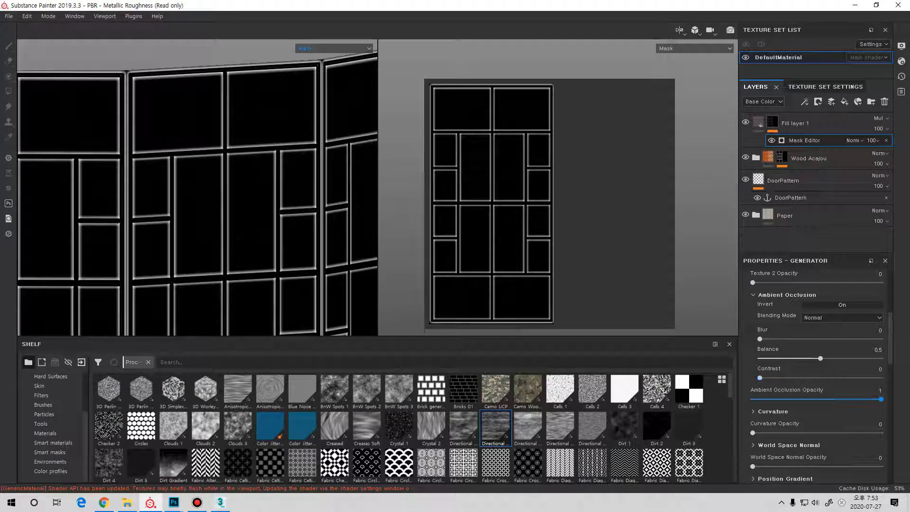
# - Set the Mask Editor's Ambient Occlusion Opacity to 0 and, with the Curvature parameters expanded, its Curvature Opacity to 1
pyautogui.moveTo(881, 400); pyautogui.dragTo(662, 399)
pyautogui.click(786, 294)
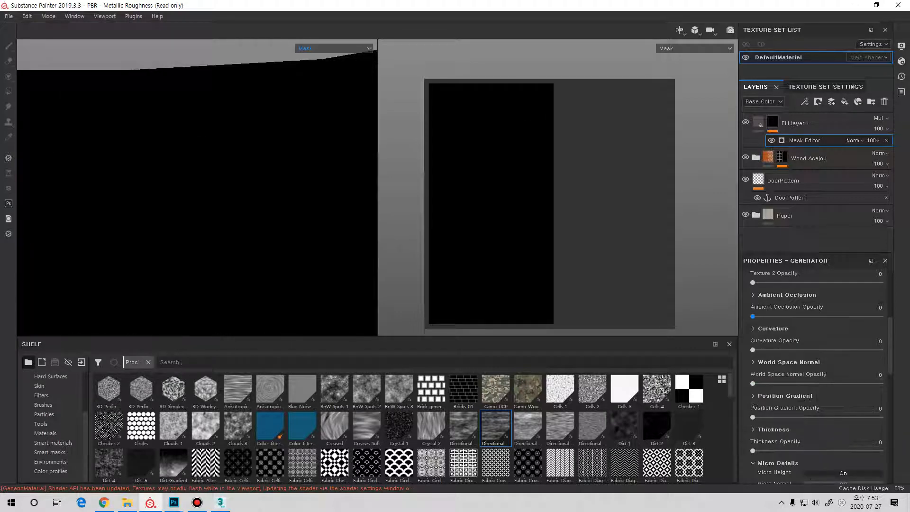
pyautogui.click(754, 329)
pyautogui.scroll(-3, 818, 377)
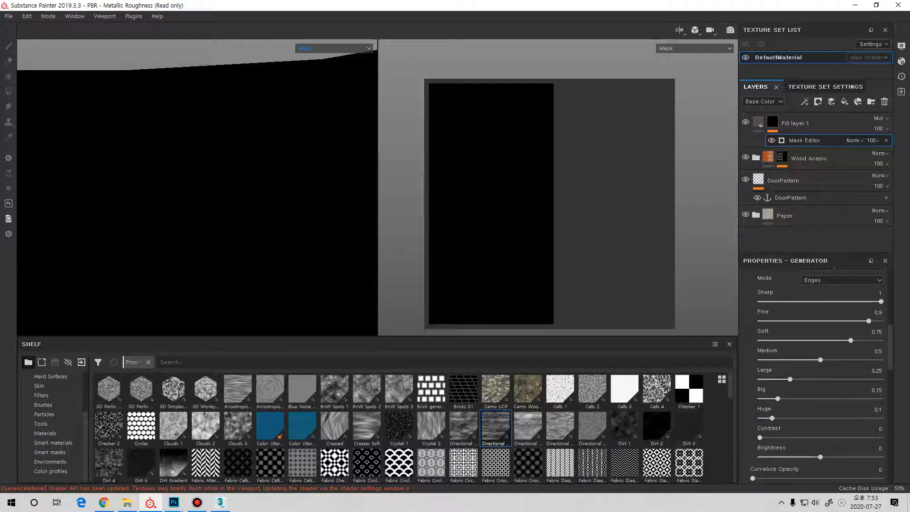
pyautogui.moveTo(834, 268); pyautogui.dragTo(835, 191)
pyautogui.scroll(2, 753, 450)
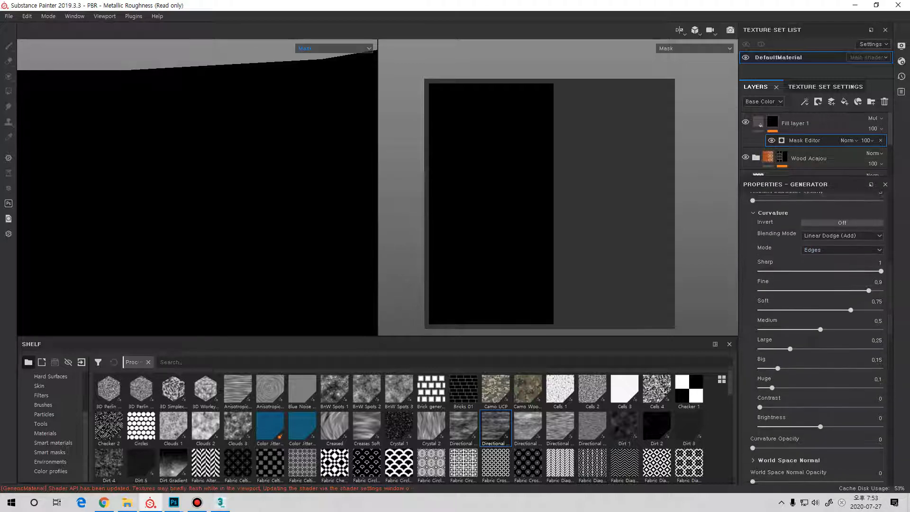
pyautogui.moveTo(753, 450); pyautogui.dragTo(881, 450)
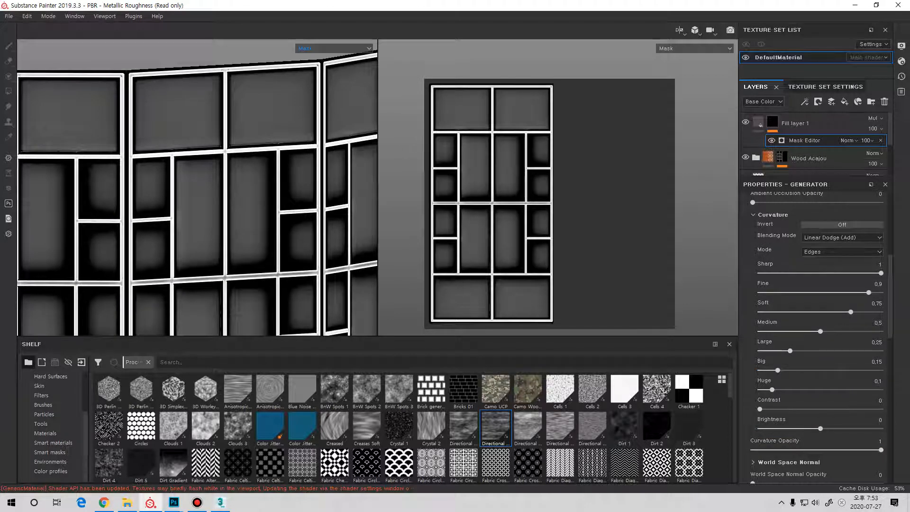
# - Return the viewport display to Material, turn the Mask Editor's Curvature Invert on and set its Curvature Brightness to 0.28
pyautogui.click(334, 47)
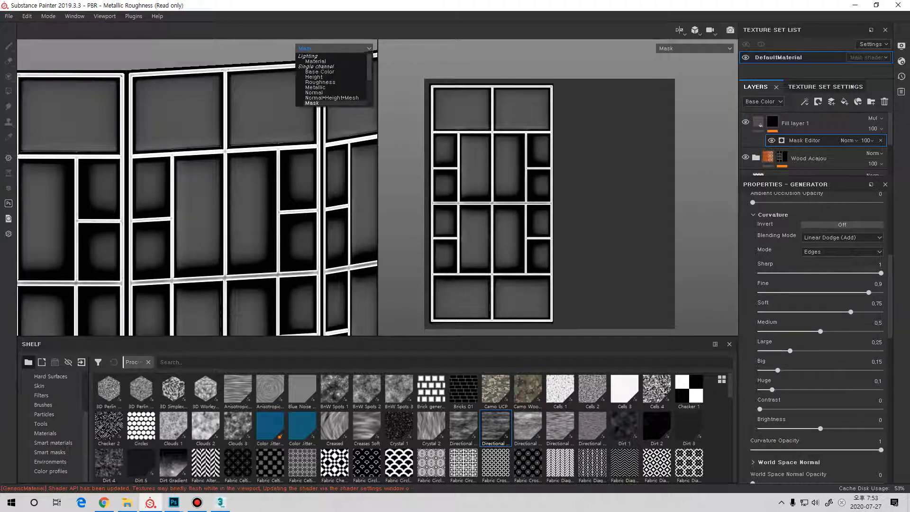
pyautogui.click(313, 61)
pyautogui.moveTo(227, 190)
pyautogui.keyDown('alt'); pyautogui.mouseDown()
pyautogui.moveTo(199, 190)
pyautogui.moveTo(211, 178)
pyautogui.moveTo(251, 204)
pyautogui.moveTo(227, 190)
pyautogui.mouseUp(); pyautogui.keyUp('alt')
pyautogui.click(842, 224)
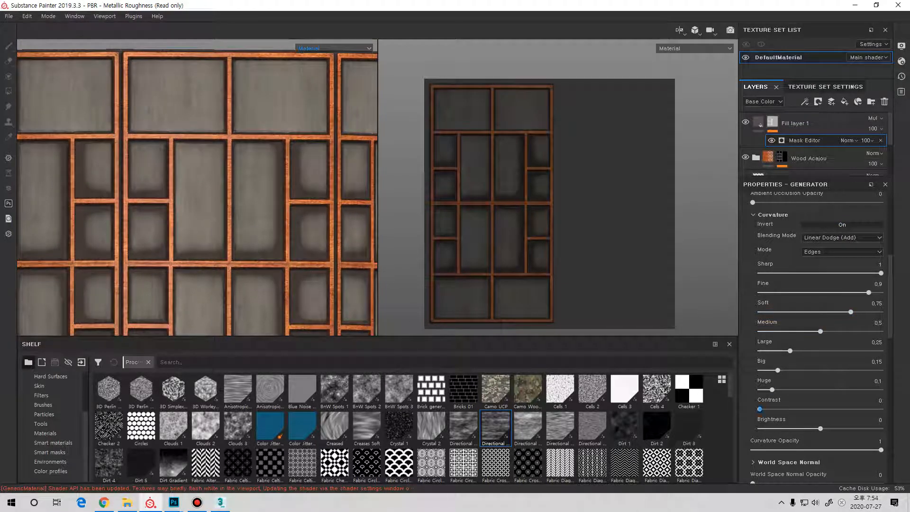
pyautogui.moveTo(821, 428)
pyautogui.mouseDown()
pyautogui.moveTo(851, 428)
pyautogui.moveTo(837, 428)
pyautogui.mouseUp()
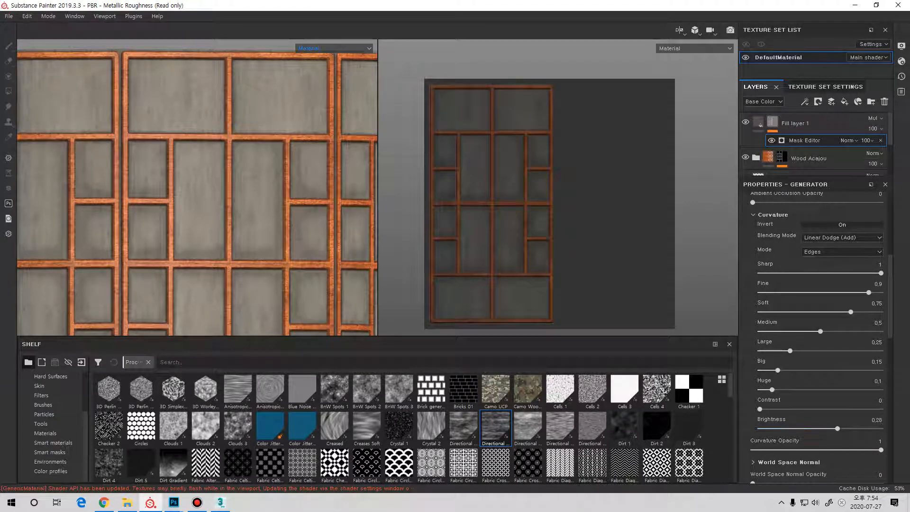
# - Collapse the Curvature parameters, expand Ambient Occlusion and set the Ambient Occlusion Opacity to 0.57
pyautogui.click(762, 214)
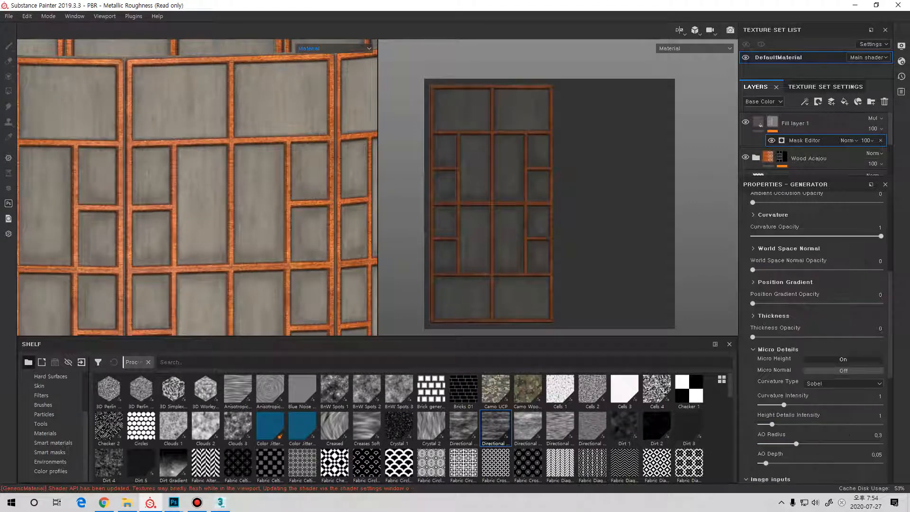
pyautogui.scroll(3, 783, 308)
pyautogui.click(787, 267)
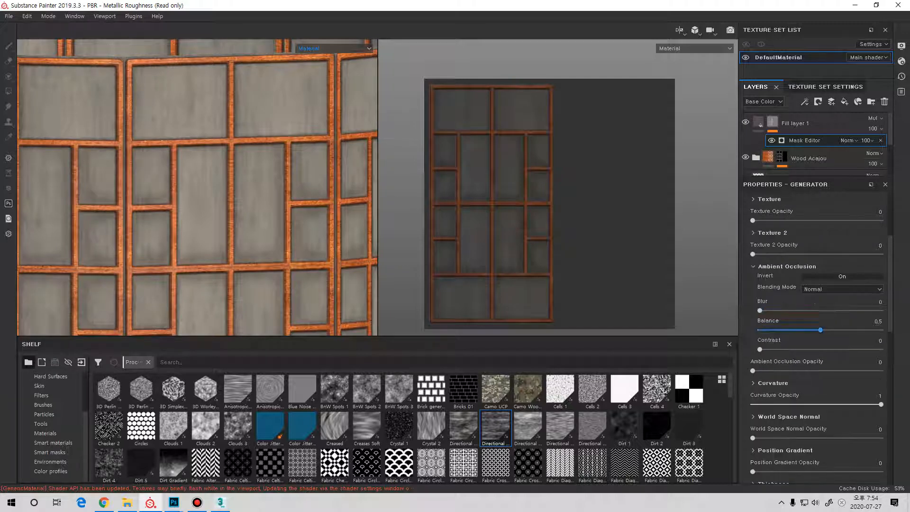
pyautogui.scroll(-1, 759, 370)
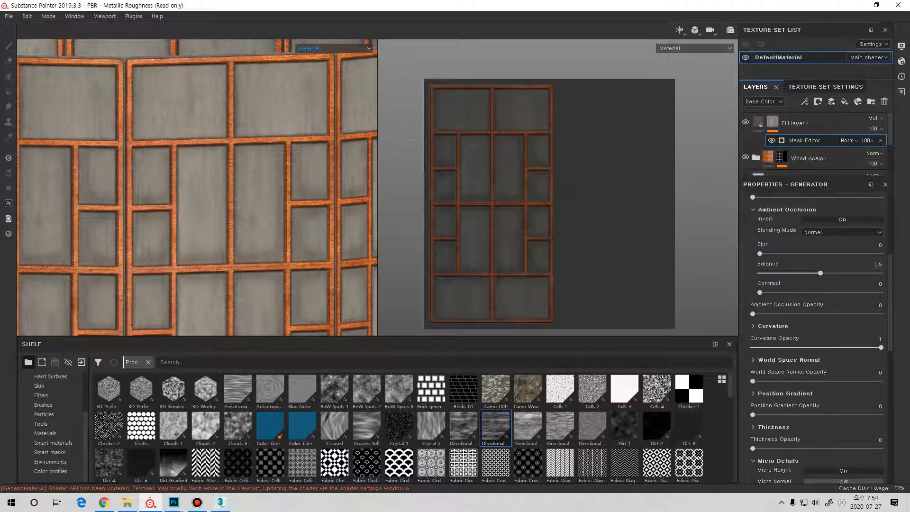
pyautogui.click(830, 314)
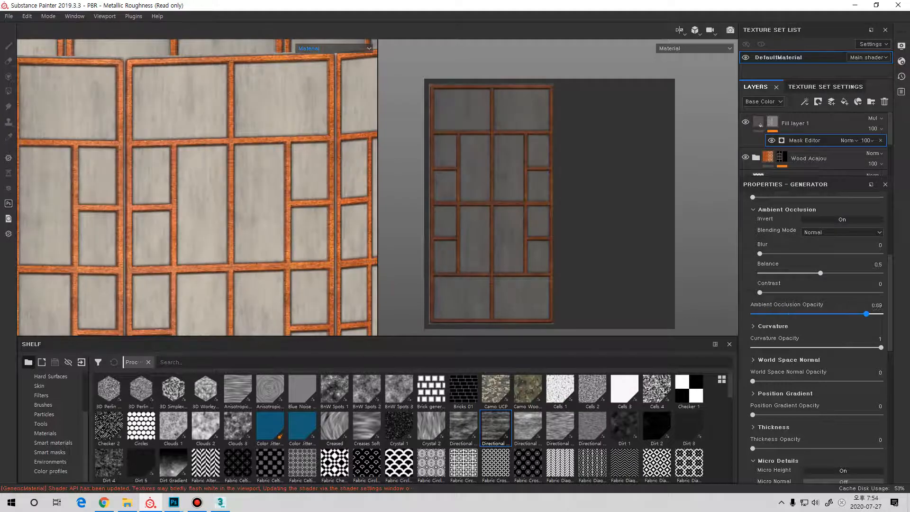
pyautogui.moveTo(830, 314)
pyautogui.mouseDown()
pyautogui.moveTo(789, 314)
pyautogui.moveTo(826, 314)
pyautogui.mouseUp()
pyautogui.scroll(2, 760, 311)
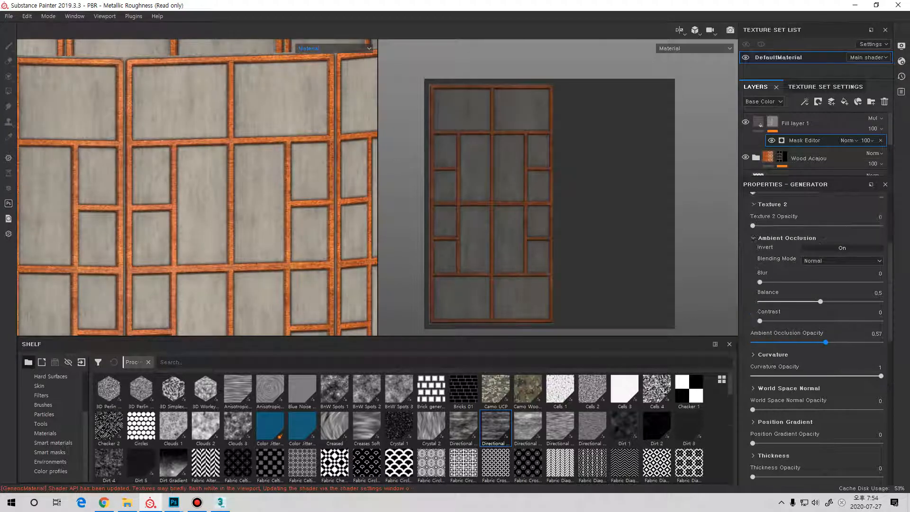
# - Set the Ambient Occlusion Blending Mode to Overlay and raise the Ambient Occlusion Opacity to 1
pyautogui.click(839, 289)
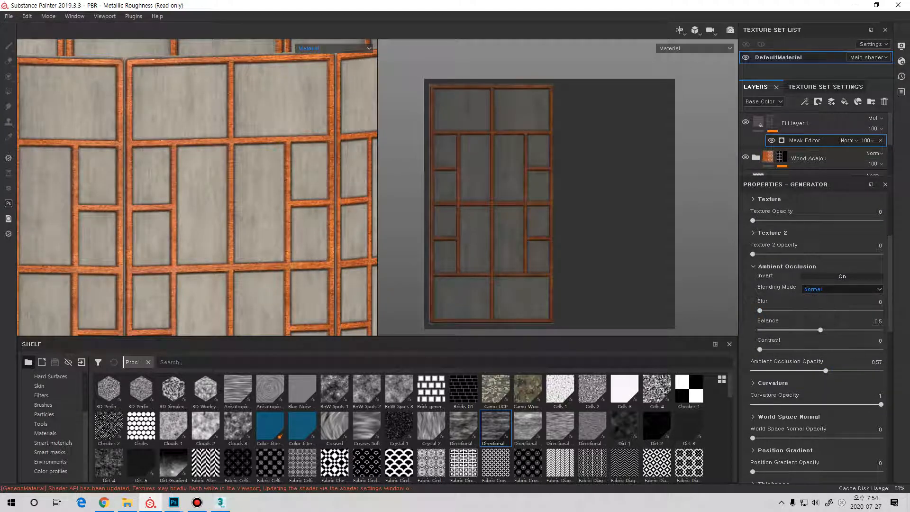
pyautogui.click(814, 333)
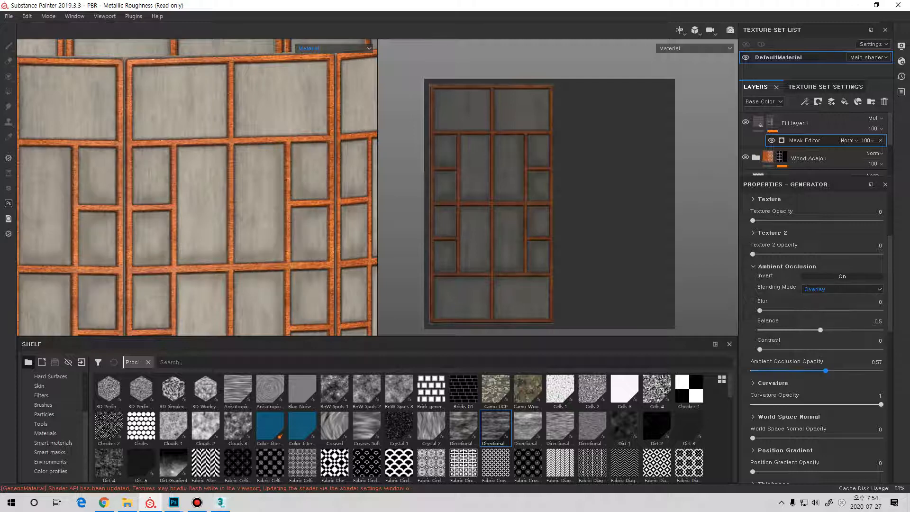
pyautogui.moveTo(826, 371)
pyautogui.mouseDown()
pyautogui.moveTo(881, 371)
pyautogui.moveTo(800, 370)
pyautogui.moveTo(881, 370)
pyautogui.mouseUp()
# - Switch the viewport display to Mask and inspect the combined ambient occlusion and curvature mask across the door panels
pyautogui.click(334, 48)
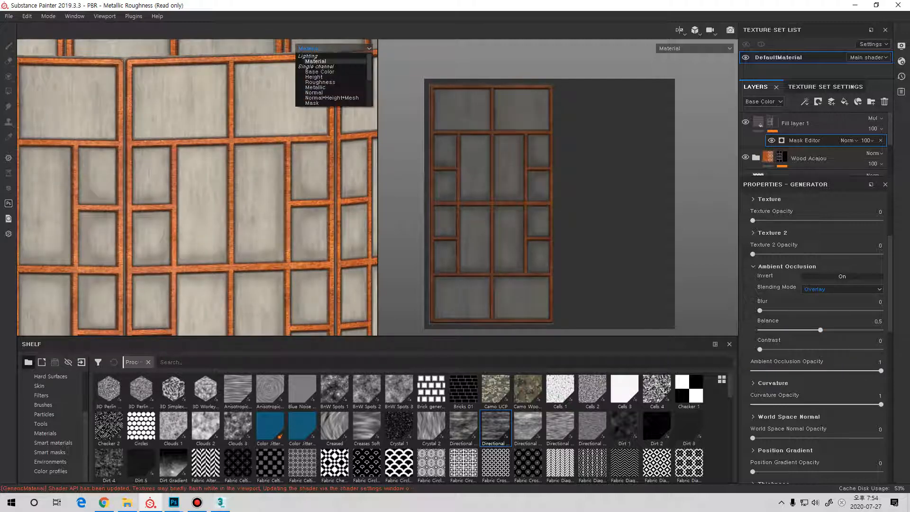
pyautogui.click(334, 103)
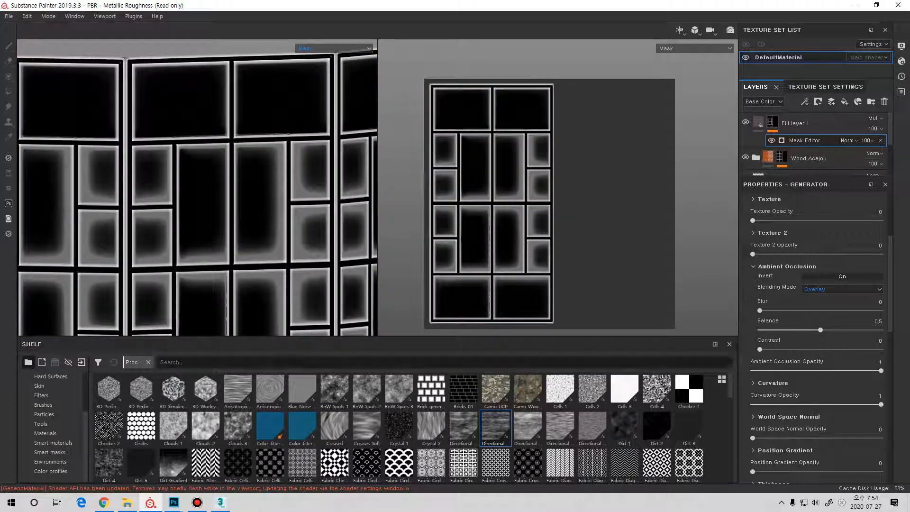
pyautogui.scroll(-2, 198, 187)
pyautogui.keyDown('alt'); pyautogui.moveTo(198, 213); pyautogui.dragTo(224, 151, button='middle'); pyautogui.keyUp('alt')
pyautogui.scroll(-2, 197, 187)
pyautogui.keyDown('alt'); pyautogui.moveTo(198, 188); pyautogui.dragTo(178, 179, button='middle'); pyautogui.keyUp('alt')
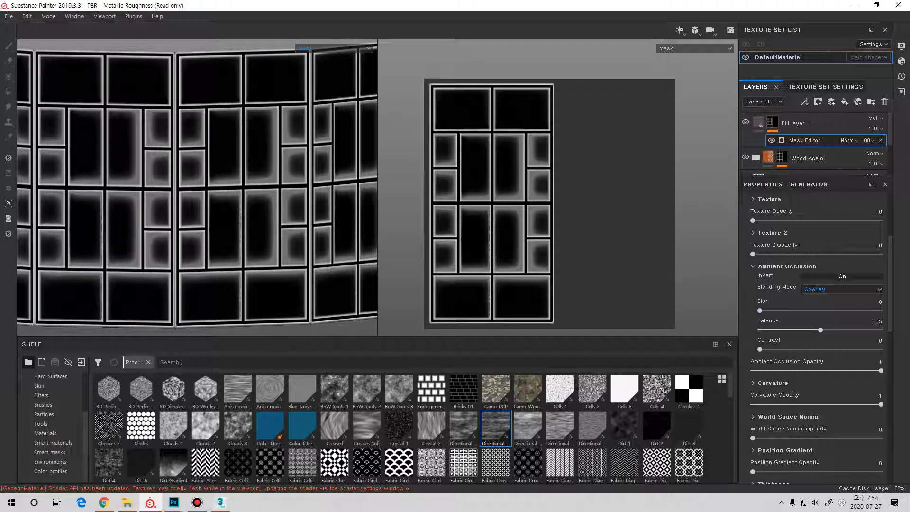
pyautogui.click(786, 266)
pyautogui.moveTo(881, 287)
pyautogui.mouseDown()
pyautogui.moveTo(753, 288)
pyautogui.moveTo(880, 287)
pyautogui.mouseUp()
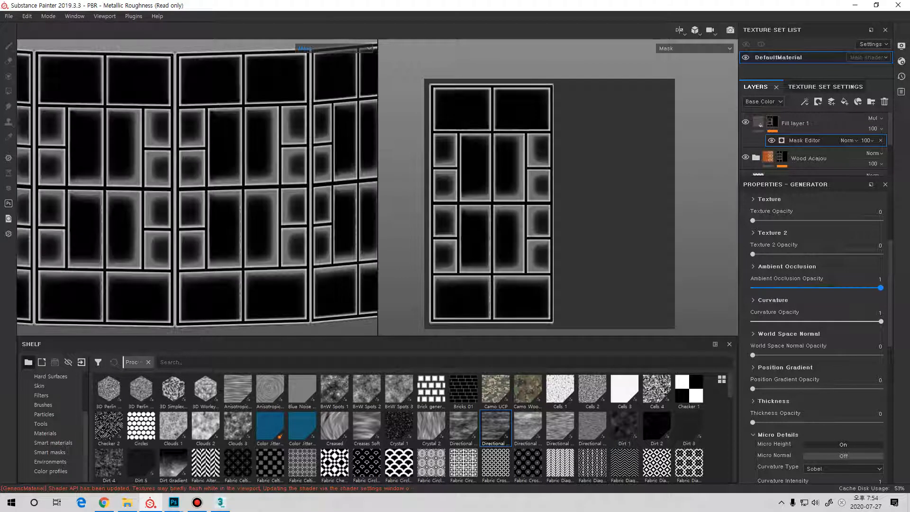
pyautogui.click(787, 267)
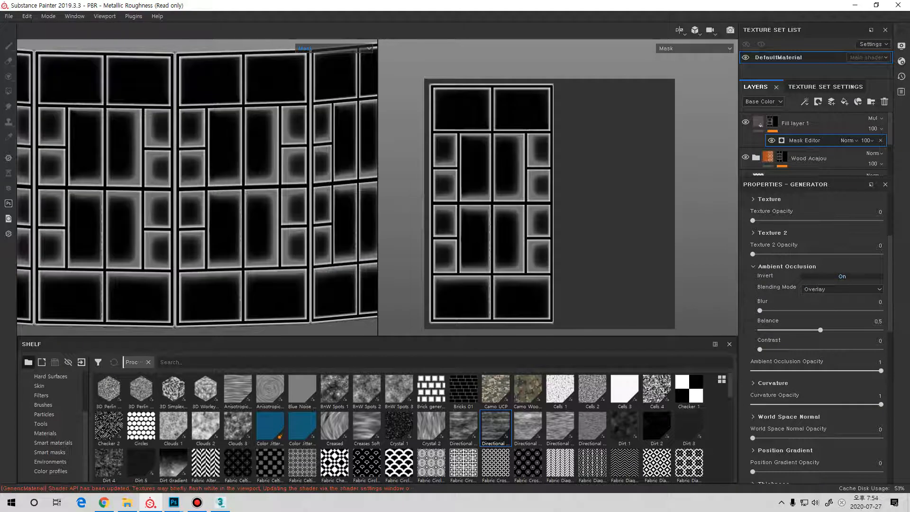
pyautogui.click(787, 266)
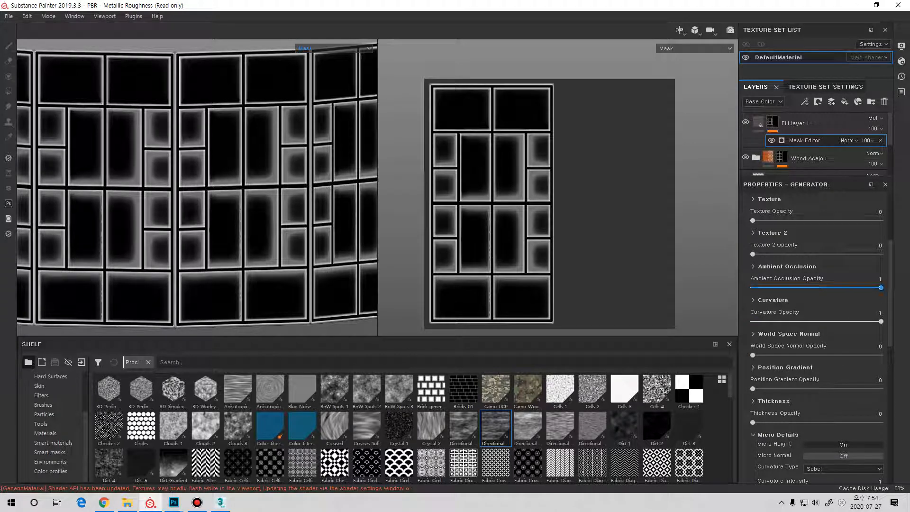
# - Isolate the World Space Normal mask by setting Ambient Occlusion and Curvature Opacity to 0 and World Space Normal Opacity to 1
pyautogui.moveTo(881, 288); pyautogui.dragTo(753, 288)
pyautogui.moveTo(881, 321); pyautogui.dragTo(881, 298)
pyautogui.scroll(-2, 752, 331)
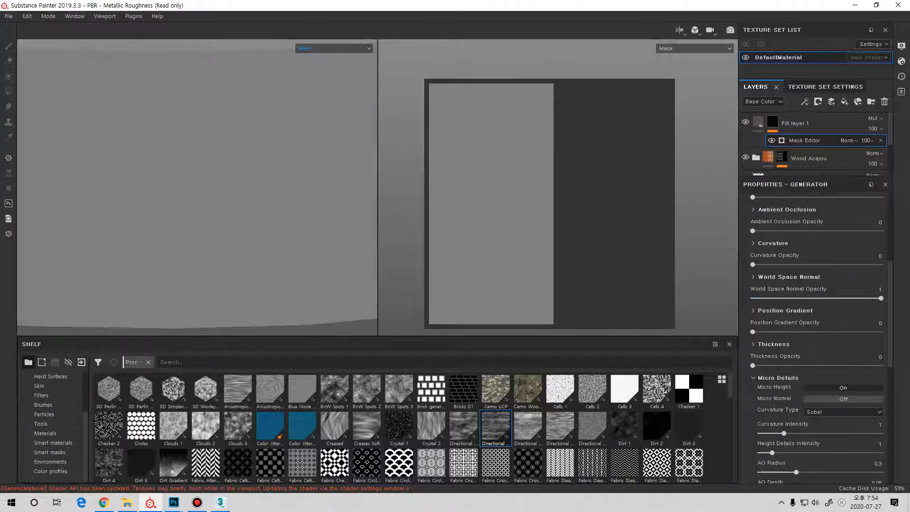
# - Set the World Space Normal Blending Mode to Normal and try its three directional strengths, ending with only Top To Bottom at 1
pyautogui.click(789, 277)
pyautogui.click(842, 299)
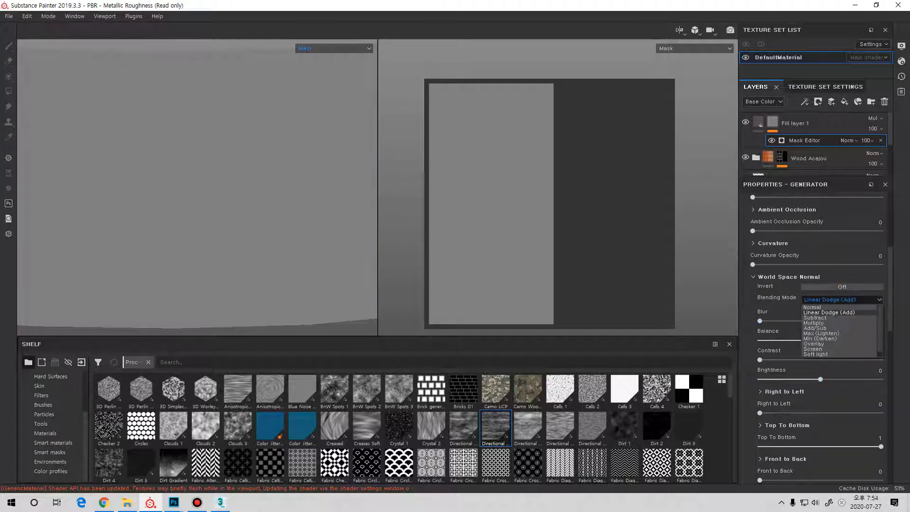
pyautogui.click(812, 308)
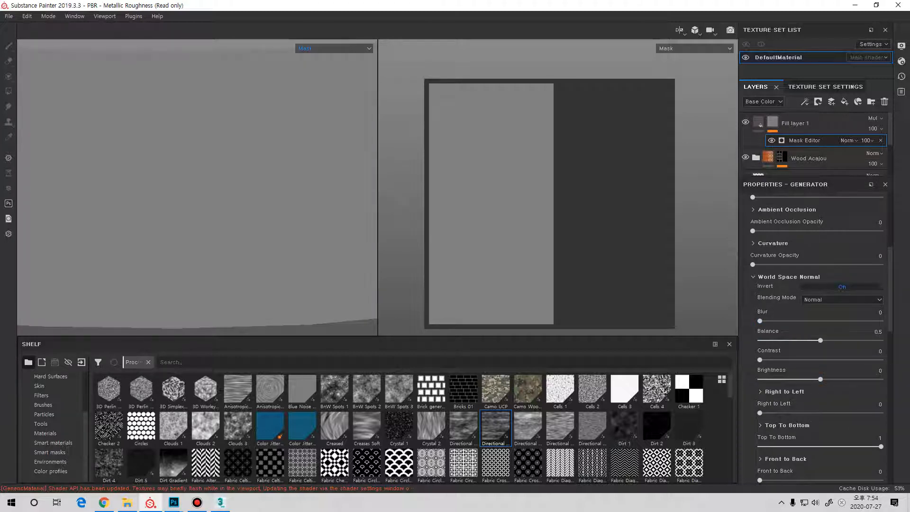
pyautogui.moveTo(881, 446); pyautogui.dragTo(760, 418)
pyautogui.scroll(-2, 853, 447)
pyautogui.scroll(1, 830, 418)
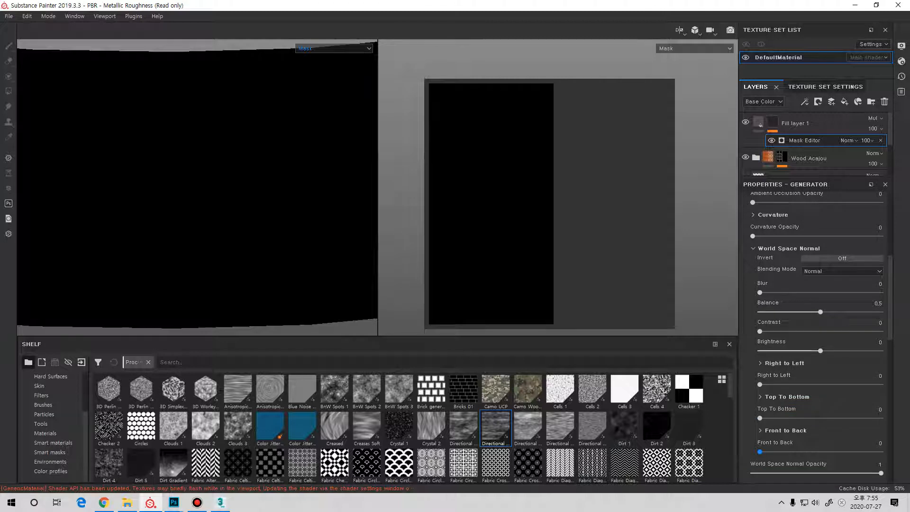
pyautogui.moveTo(760, 452)
pyautogui.mouseDown()
pyautogui.moveTo(882, 451)
pyautogui.moveTo(760, 452)
pyautogui.mouseUp()
pyautogui.moveTo(760, 385)
pyautogui.mouseDown()
pyautogui.moveTo(881, 385)
pyautogui.moveTo(760, 385)
pyautogui.mouseUp()
pyautogui.moveTo(760, 418); pyautogui.dragTo(882, 418)
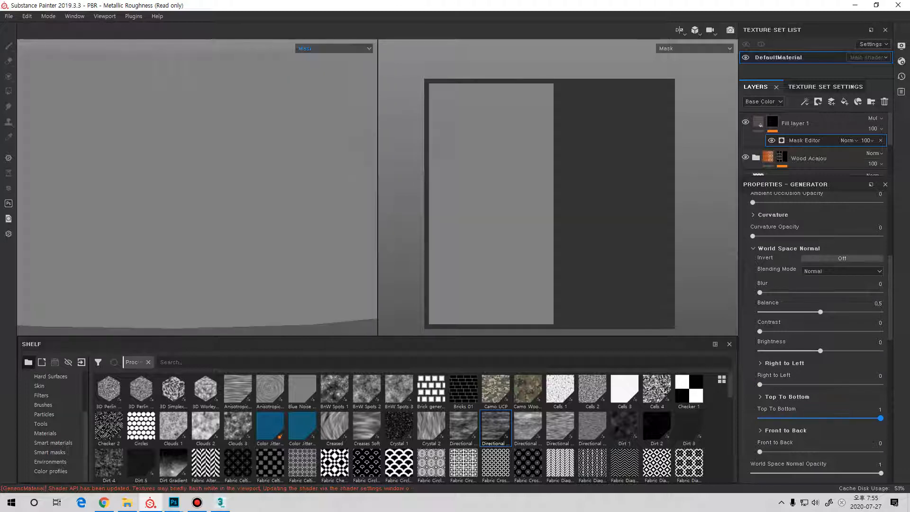
# - Restore the World Space Normal Blending Mode to Linear Dodge (Add) and collapse its parameters
pyautogui.scroll(1, 881, 418)
pyautogui.click(754, 277)
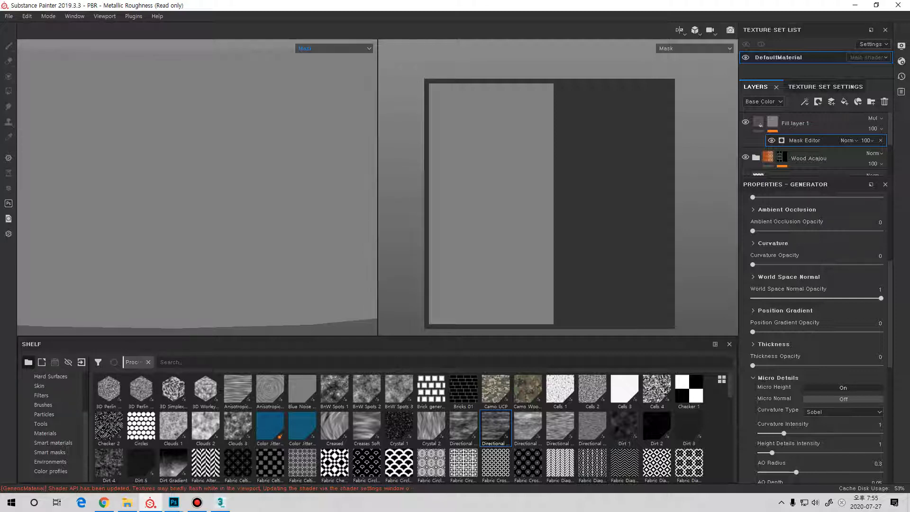
pyautogui.scroll(5, 816, 331)
pyautogui.scroll(-3, 815, 331)
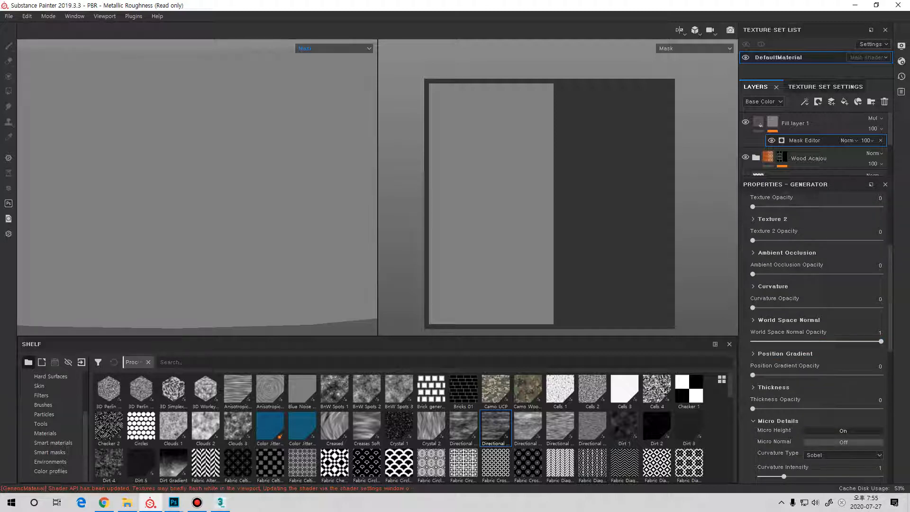
pyautogui.click(789, 320)
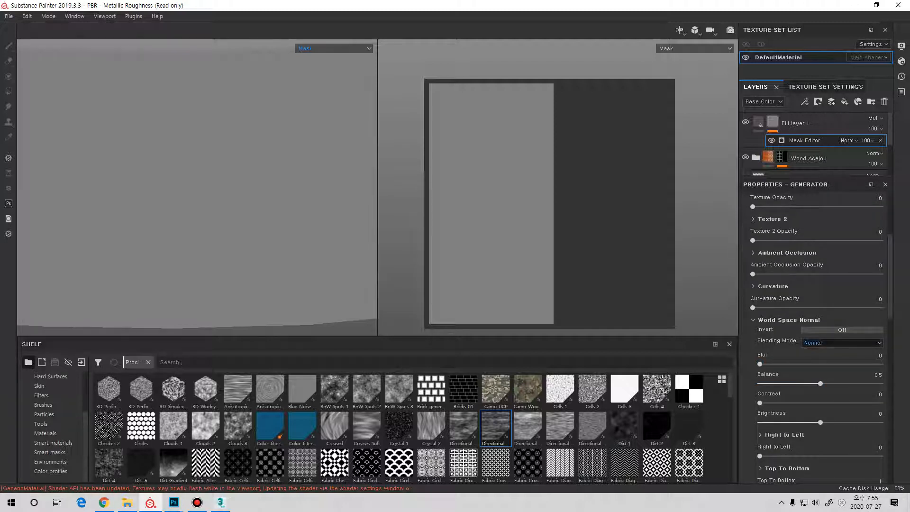
pyautogui.click(842, 343)
pyautogui.click(834, 355)
pyautogui.click(842, 342)
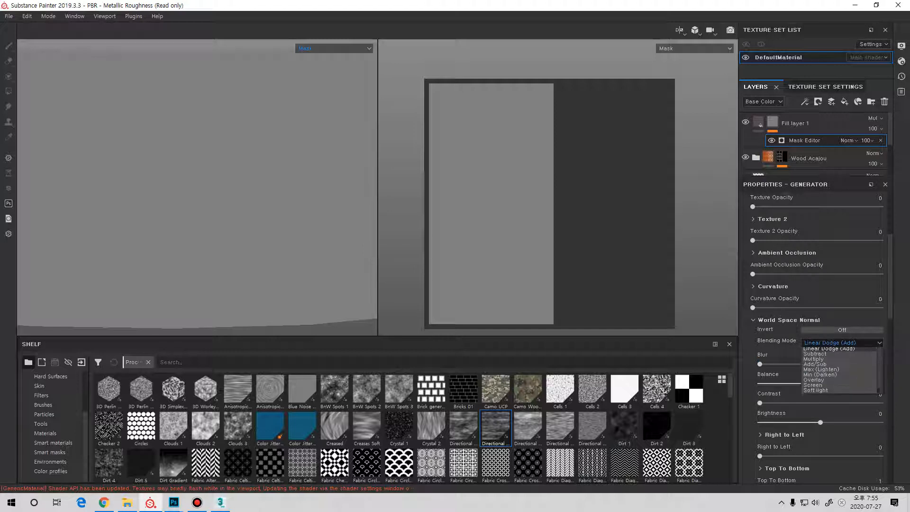
pyautogui.click(842, 343)
pyautogui.click(789, 320)
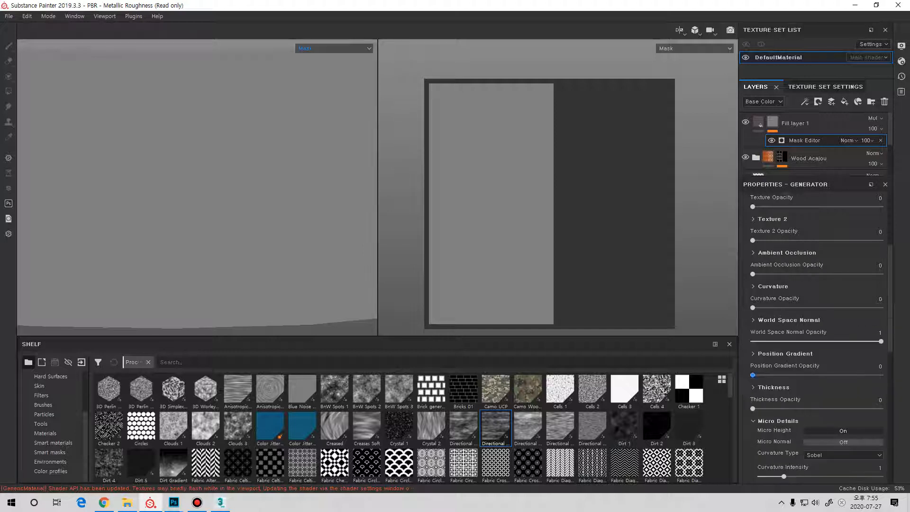
# - Set World Space Normal Opacity to 0, expand Position Gradient and set the Position Gradient Opacity to 1
pyautogui.moveTo(783, 342); pyautogui.dragTo(751, 342)
pyautogui.click(785, 354)
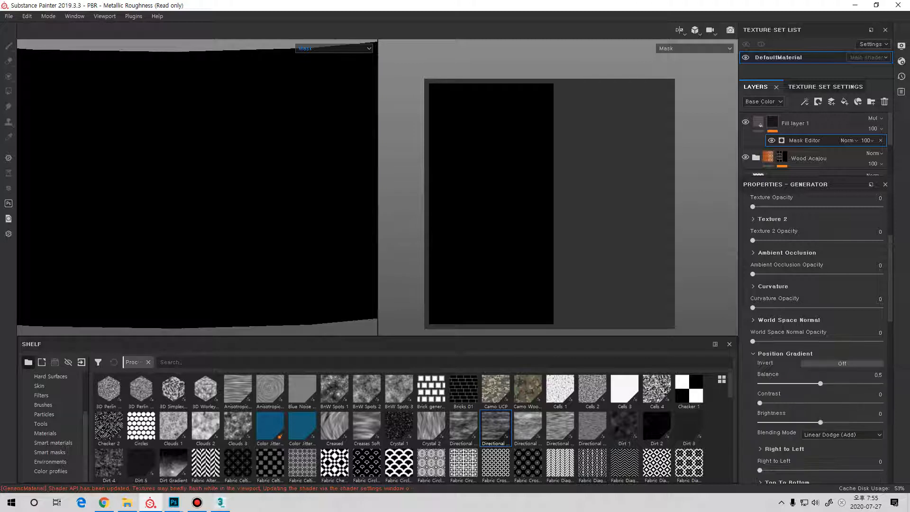
pyautogui.scroll(-1, 818, 332)
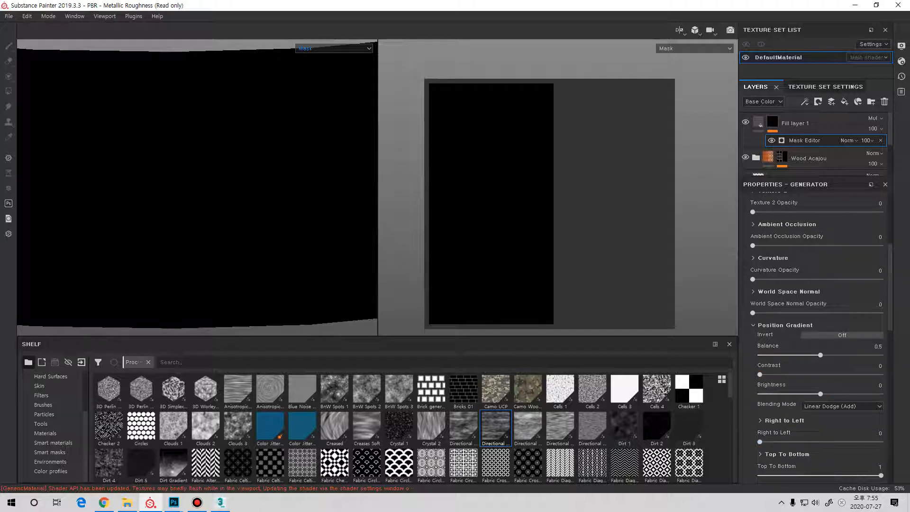
pyautogui.scroll(-2, 818, 339)
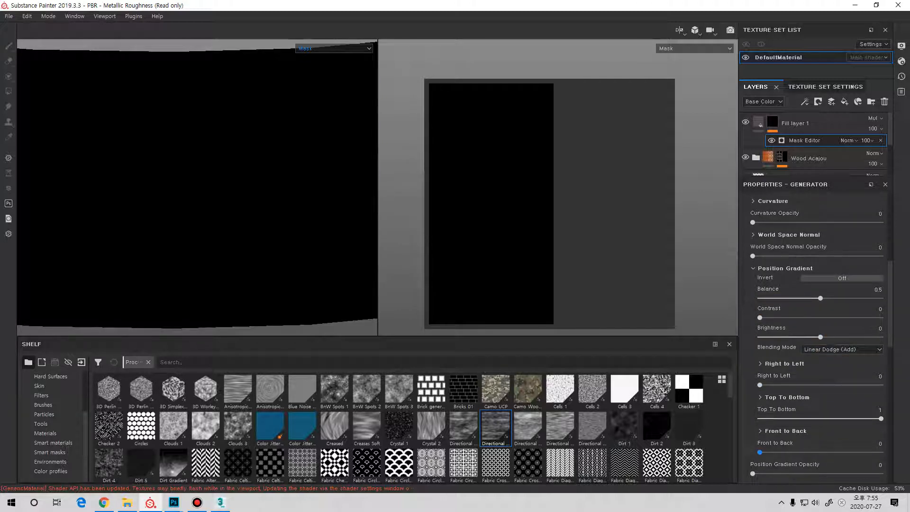
pyautogui.moveTo(753, 473); pyautogui.dragTo(883, 473)
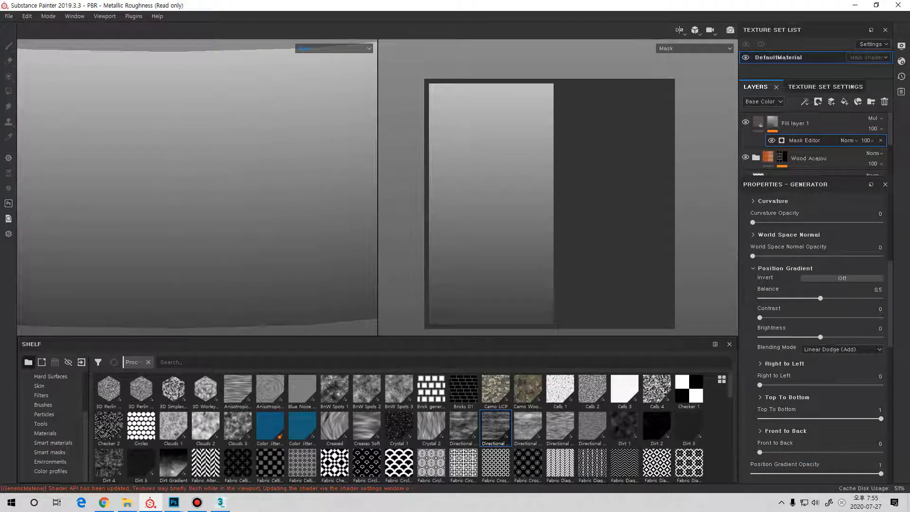
# - Set the Position Gradient's Top To Bottom to 0 and try its Right to Left and Front to Back values, returning both to 0
pyautogui.click(759, 418)
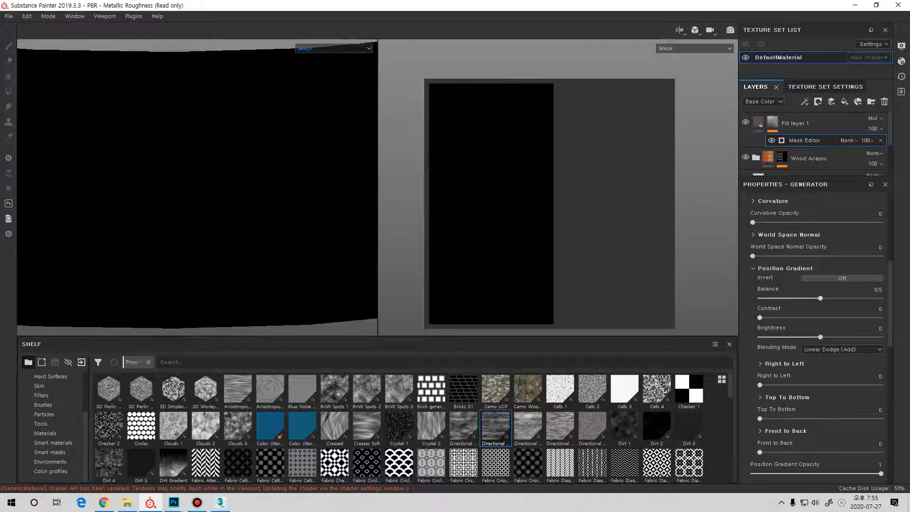
pyautogui.click(765, 385)
pyautogui.moveTo(765, 385); pyautogui.dragTo(881, 385)
pyautogui.click(758, 385)
pyautogui.moveTo(760, 452)
pyautogui.mouseDown()
pyautogui.moveTo(881, 452)
pyautogui.moveTo(760, 452)
pyautogui.mouseUp()
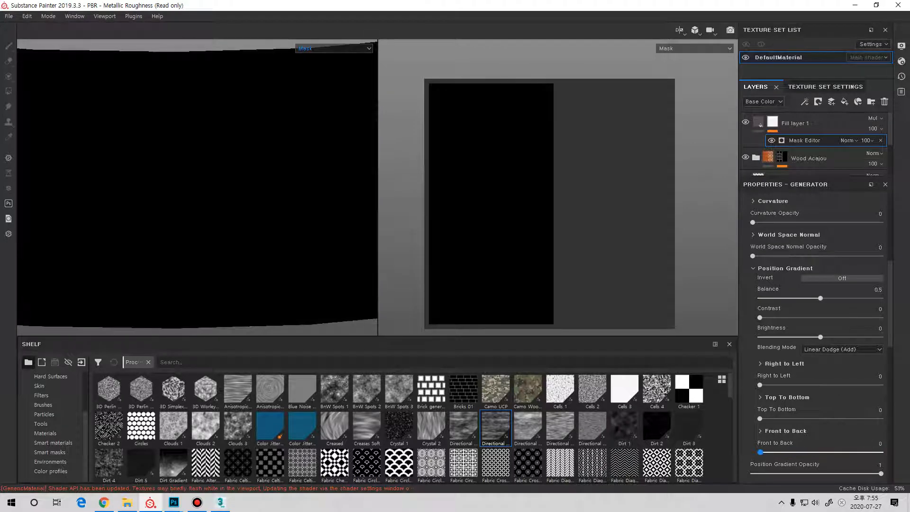
# - Set the Position Gradient's Top To Bottom back to 1 and its Contrast to 0.97
pyautogui.moveTo(760, 419); pyautogui.dragTo(880, 419)
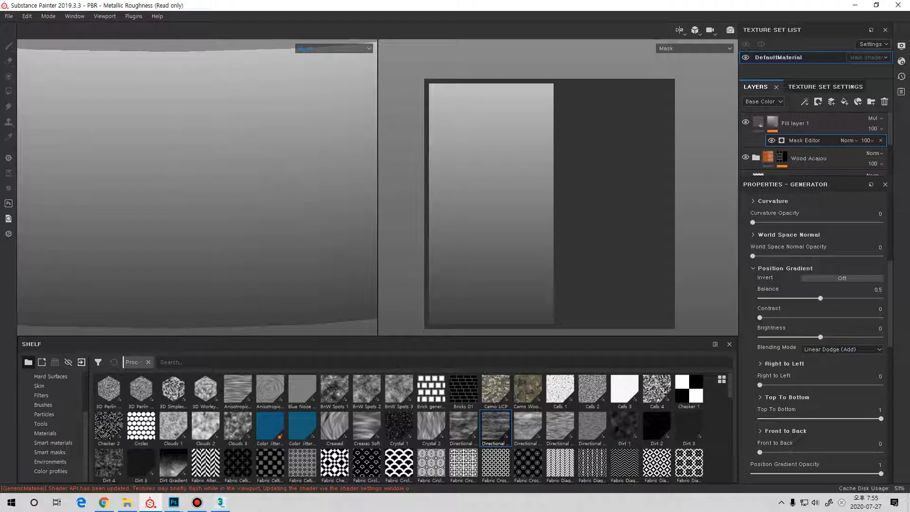
pyautogui.moveTo(760, 318); pyautogui.dragTo(877, 317)
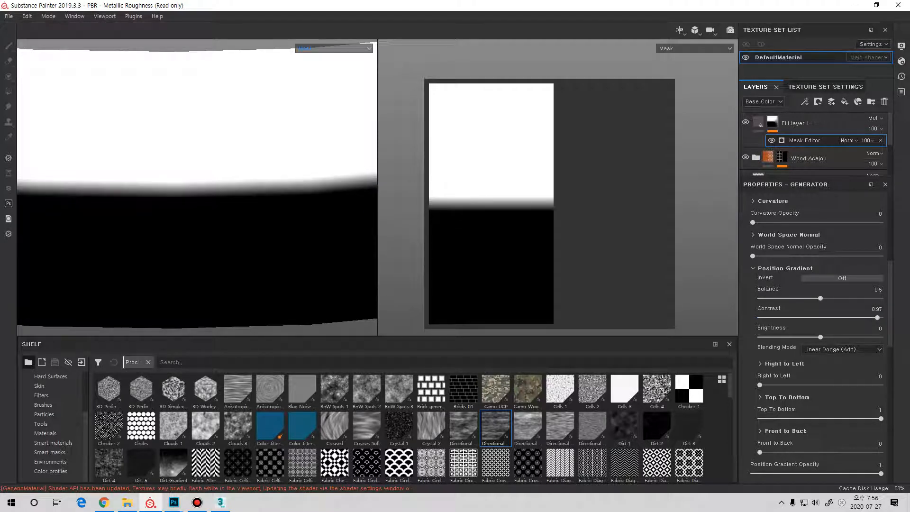
pyautogui.scroll(4, 753, 302)
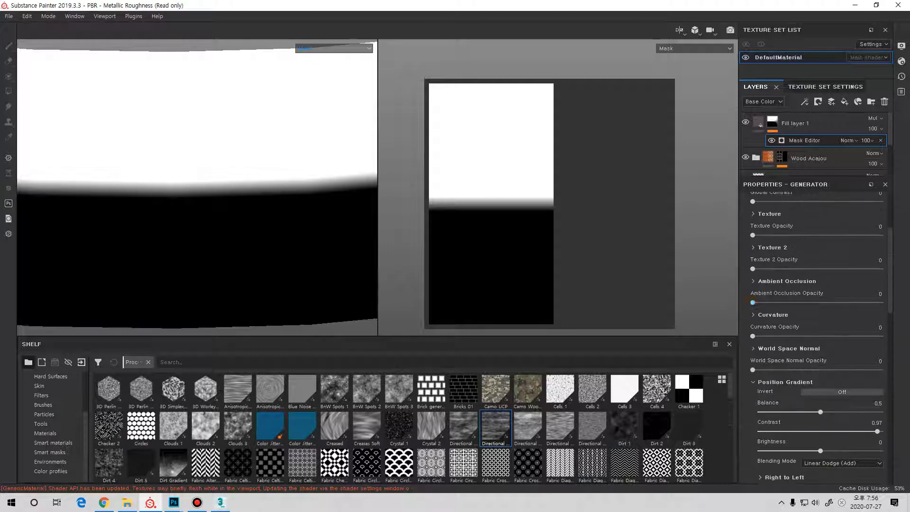
# - Set Curvature Opacity and Ambient Occlusion Opacity to 1 in the Mask Editor and display the Material channel on the model
pyautogui.moveTo(753, 336); pyautogui.dragTo(881, 336)
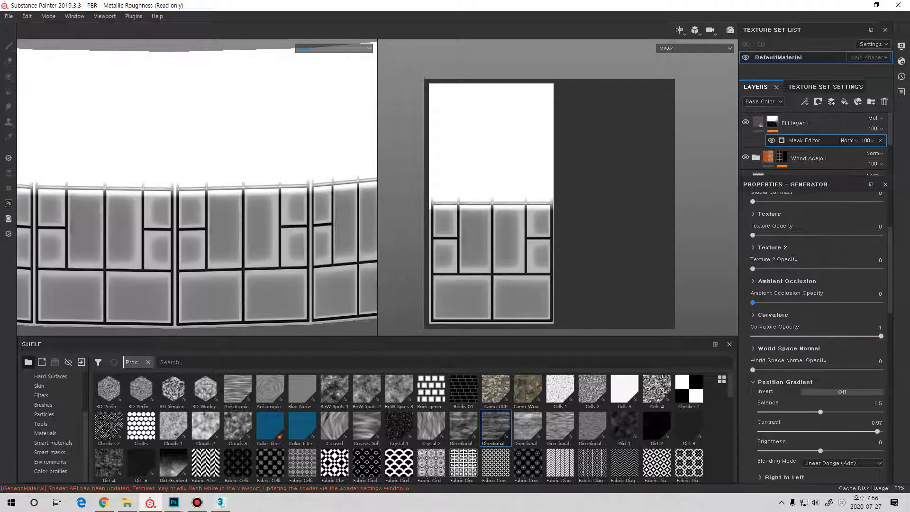
pyautogui.moveTo(753, 303); pyautogui.dragTo(881, 302)
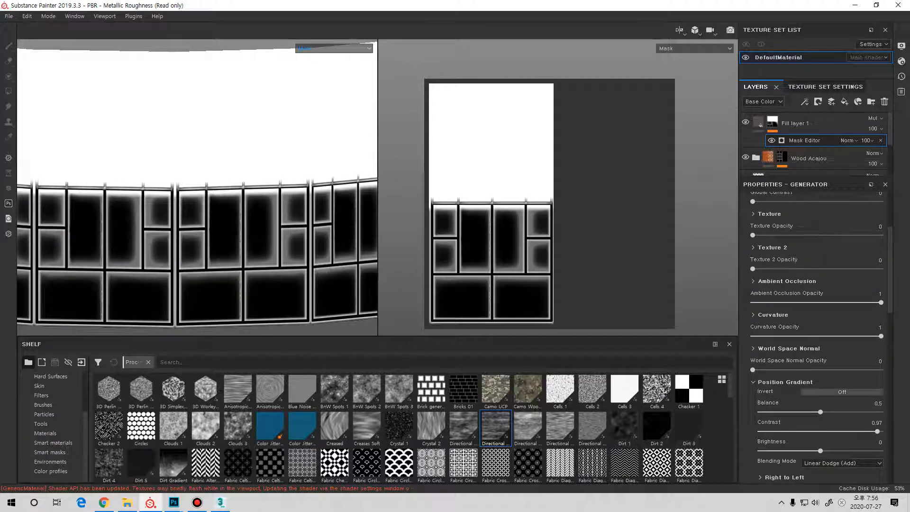
pyautogui.click(334, 49)
pyautogui.click(327, 62)
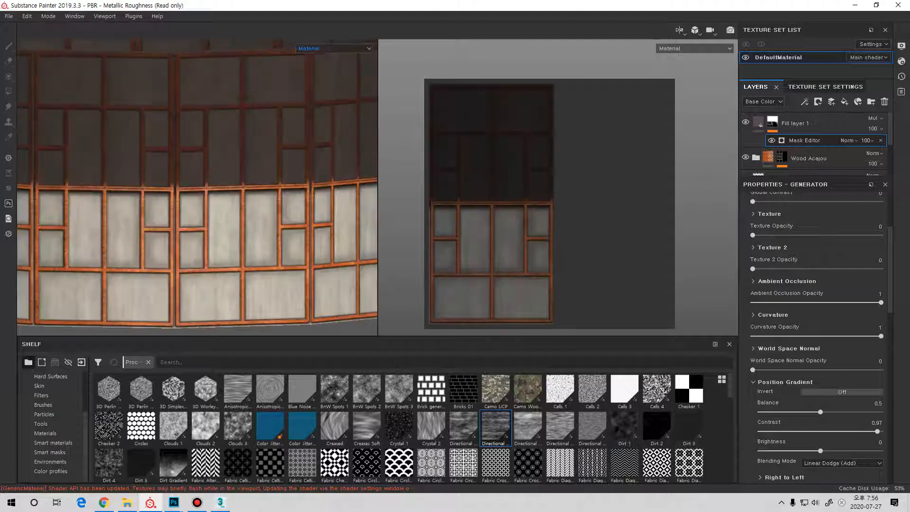
pyautogui.keyDown('alt'); pyautogui.moveTo(190, 199); pyautogui.dragTo(159, 206); pyautogui.keyUp('alt')
pyautogui.scroll(-5, 815, 331)
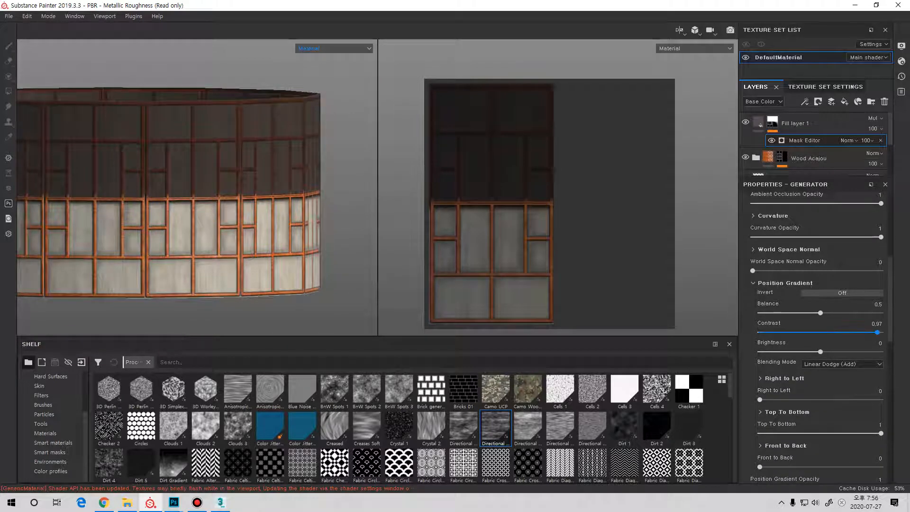
# - Set the Position Gradient's Contrast to 0.48 and Balance to 0.58, and collapse its parameters
pyautogui.moveTo(877, 332); pyautogui.dragTo(830, 313)
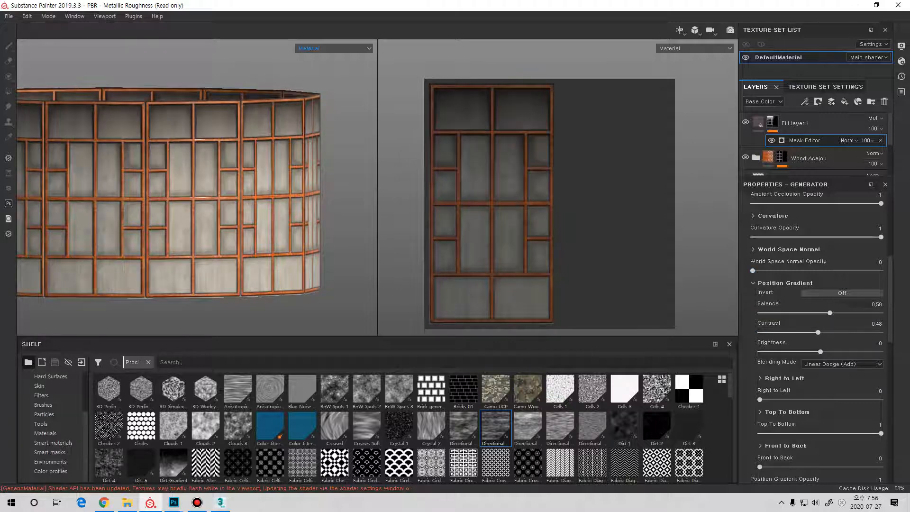
pyautogui.click(753, 283)
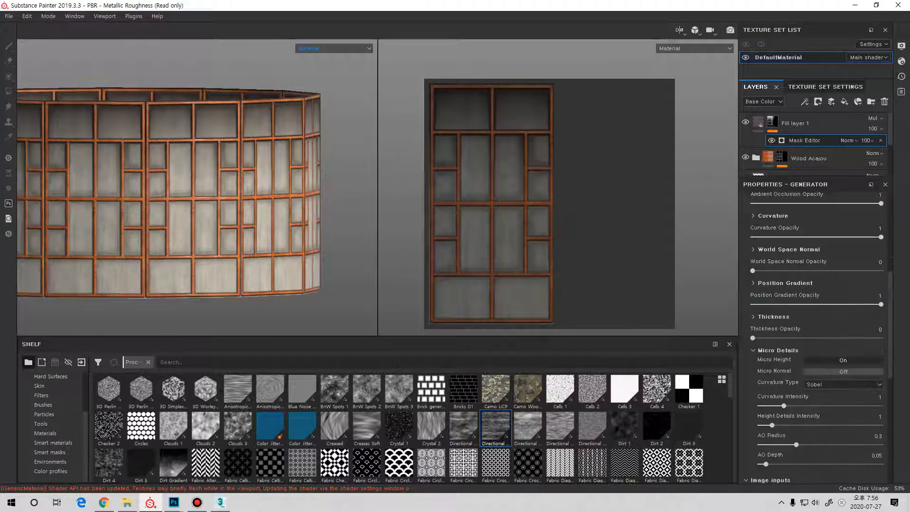
# - Set Position Gradient, Curvature and Ambient Occlusion Opacity to 0 and display the Mask channel in the viewport
pyautogui.click(752, 304)
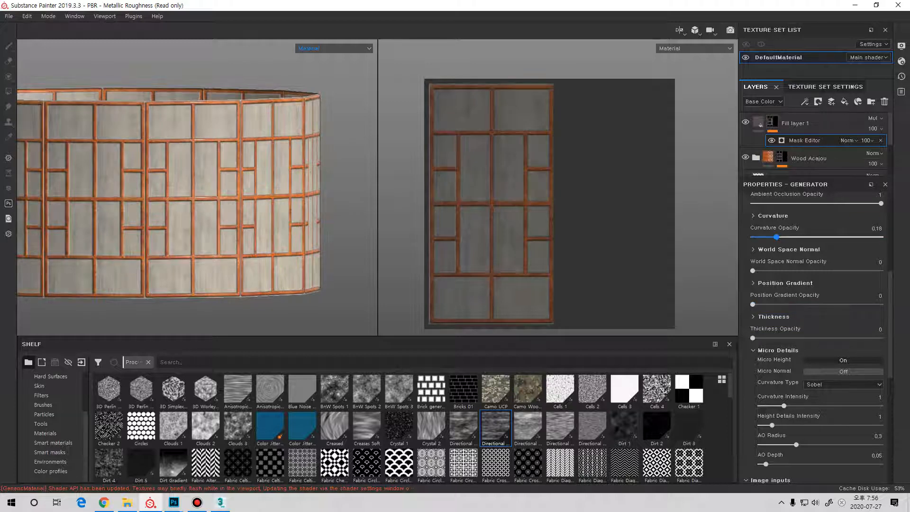
pyautogui.click(753, 237)
pyautogui.click(753, 203)
pyautogui.click(335, 48)
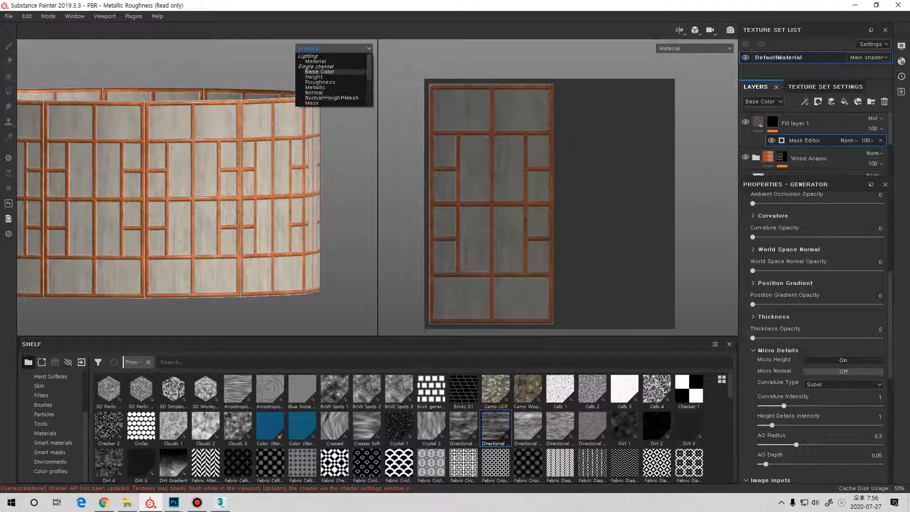
pyautogui.click(313, 103)
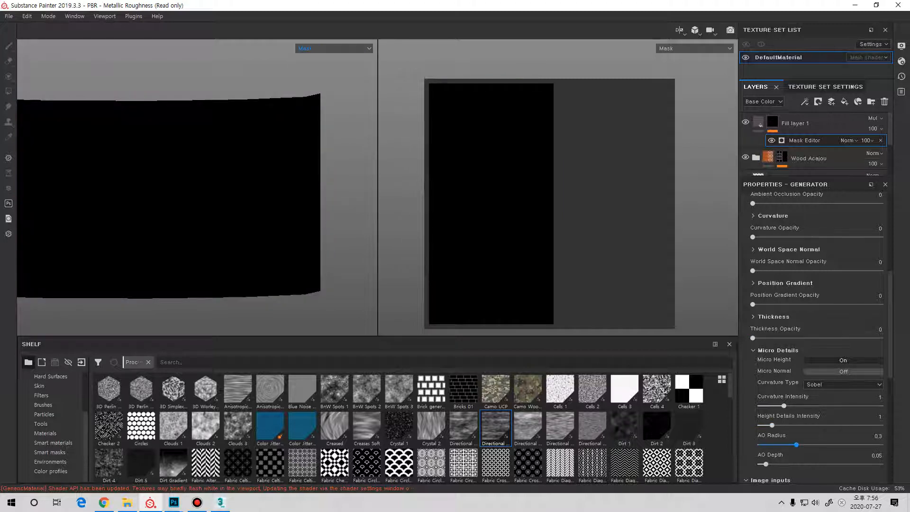
pyautogui.moveTo(753, 338)
pyautogui.mouseDown()
pyautogui.moveTo(874, 338)
pyautogui.moveTo(753, 338)
pyautogui.mouseUp()
pyautogui.scroll(3, 815, 331)
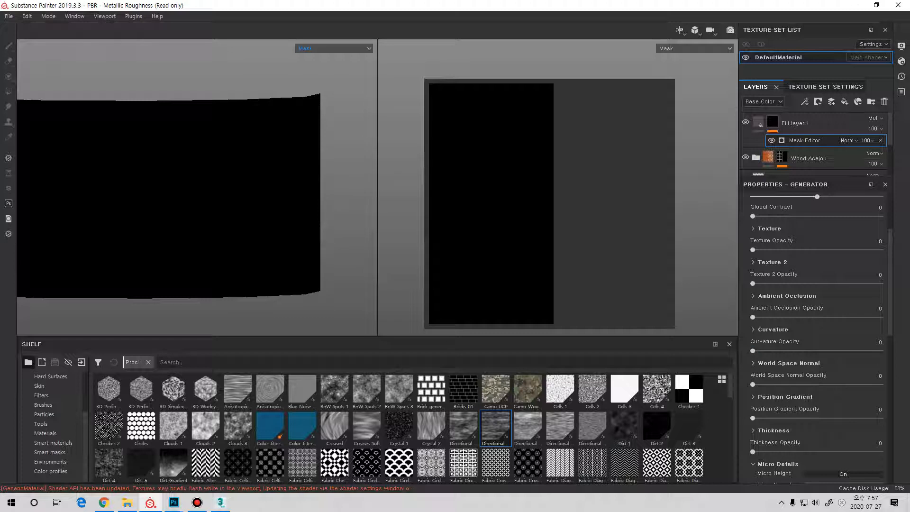
# - Set Ambient Occlusion and Curvature Opacity to 1 and Position Gradient Opacity to 0.87, and display the Material channel
pyautogui.moveTo(753, 283)
pyautogui.mouseDown()
pyautogui.moveTo(868, 284)
pyautogui.moveTo(753, 283)
pyautogui.mouseUp()
pyautogui.moveTo(753, 317); pyautogui.dragTo(881, 317)
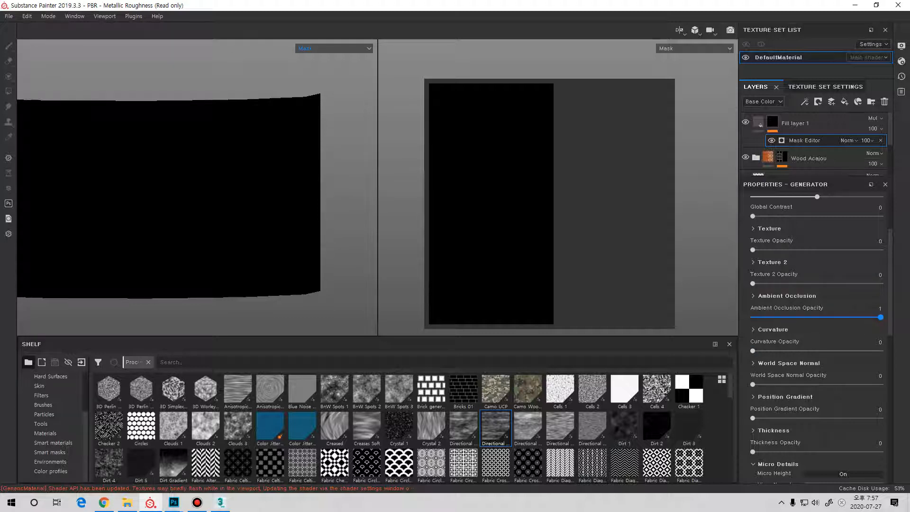
pyautogui.moveTo(752, 351); pyautogui.dragTo(881, 350)
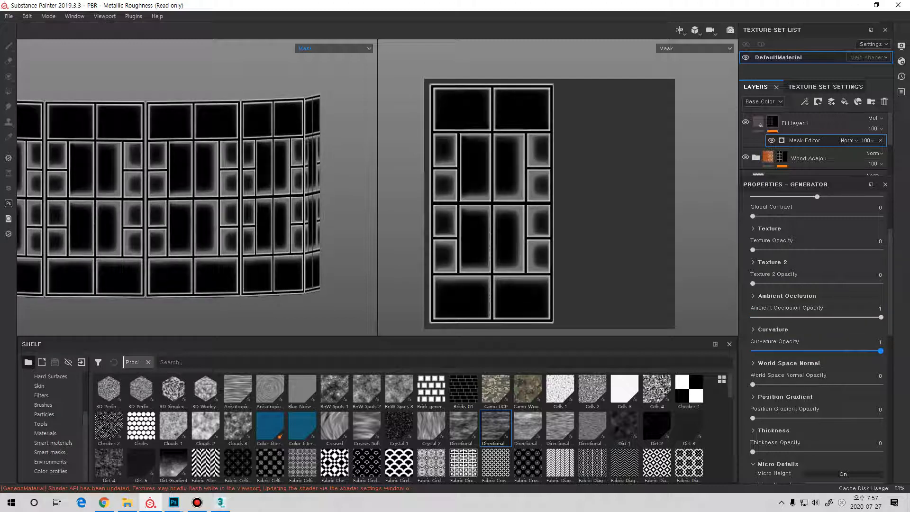
pyautogui.moveTo(753, 418); pyautogui.dragTo(864, 418)
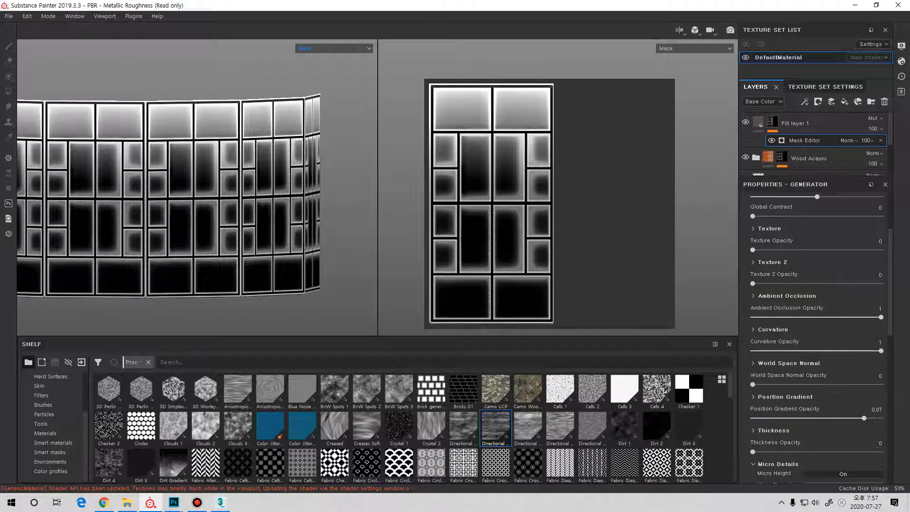
pyautogui.click(333, 48)
pyautogui.click(332, 62)
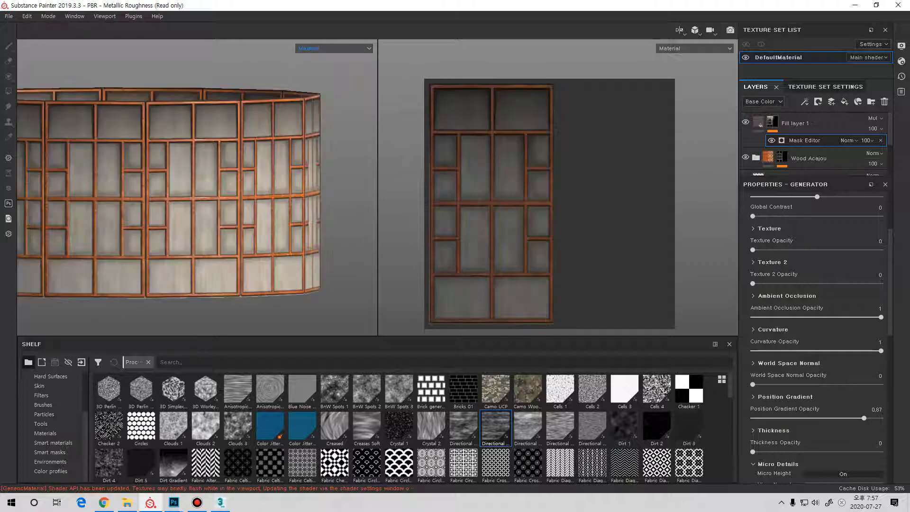
# - Examine the shading on the ring of lattice doors from several angles and distances
pyautogui.keyDown('alt'); pyautogui.moveTo(190, 114); pyautogui.dragTo(208, 136); pyautogui.keyUp('alt')
pyautogui.scroll(-3, 208, 136)
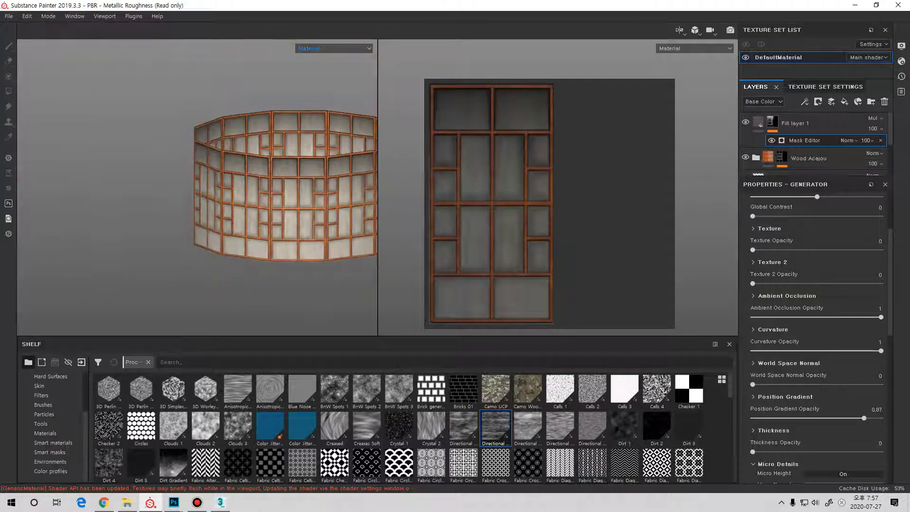
pyautogui.keyDown('alt'); pyautogui.moveTo(327, 157); pyautogui.dragTo(216, 176, button='middle'); pyautogui.keyUp('alt')
pyautogui.keyDown('alt'); pyautogui.moveTo(190, 209); pyautogui.dragTo(204, 189); pyautogui.keyUp('alt')
pyautogui.keyDown('shift'); pyautogui.moveTo(204, 189); pyautogui.dragTo(332, 190, button='right'); pyautogui.keyUp('shift')
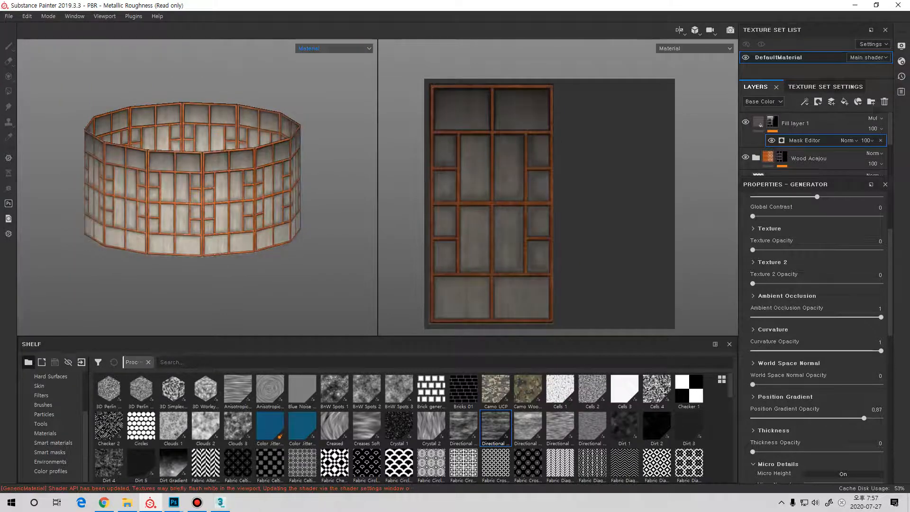
pyautogui.keyDown('alt'); pyautogui.moveTo(208, 189); pyautogui.dragTo(228, 166); pyautogui.keyUp('alt')
pyautogui.keyDown('alt'); pyautogui.moveTo(199, 190); pyautogui.dragTo(256, 189, button='middle'); pyautogui.keyUp('alt')
pyautogui.keyDown('alt'); pyautogui.moveTo(256, 180); pyautogui.dragTo(201, 203); pyautogui.keyUp('alt')
pyautogui.scroll(3, 256, 202)
pyautogui.scroll(-5, 197, 190)
pyautogui.scroll(5, 197, 190)
pyautogui.scroll(-2, 877, 289)
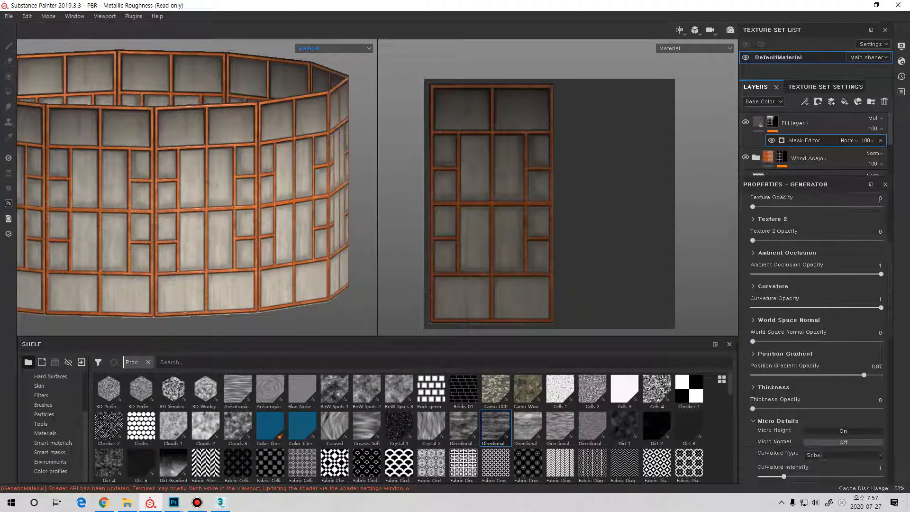
# - Enlarge the layer stack area, select the DoorPattern layer and hide it
pyautogui.scroll(5, 877, 289)
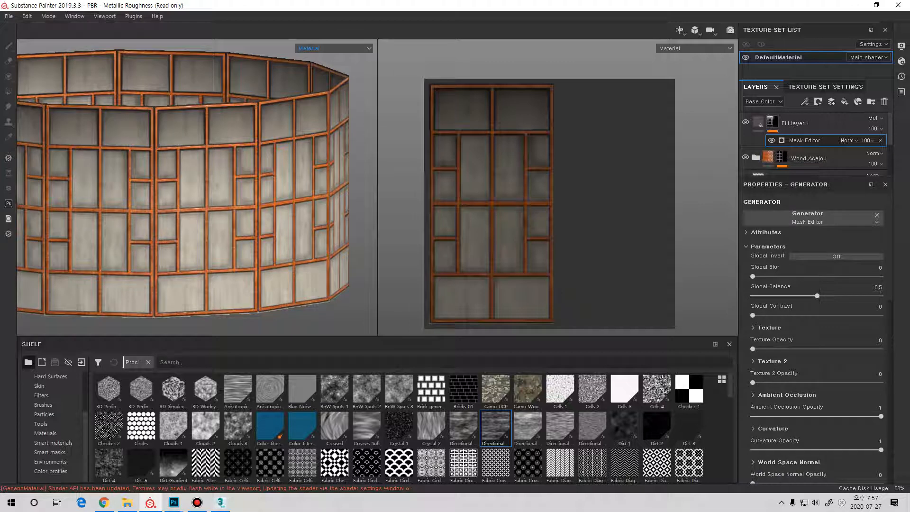
pyautogui.scroll(-10, 815, 332)
pyautogui.scroll(-3, 814, 144)
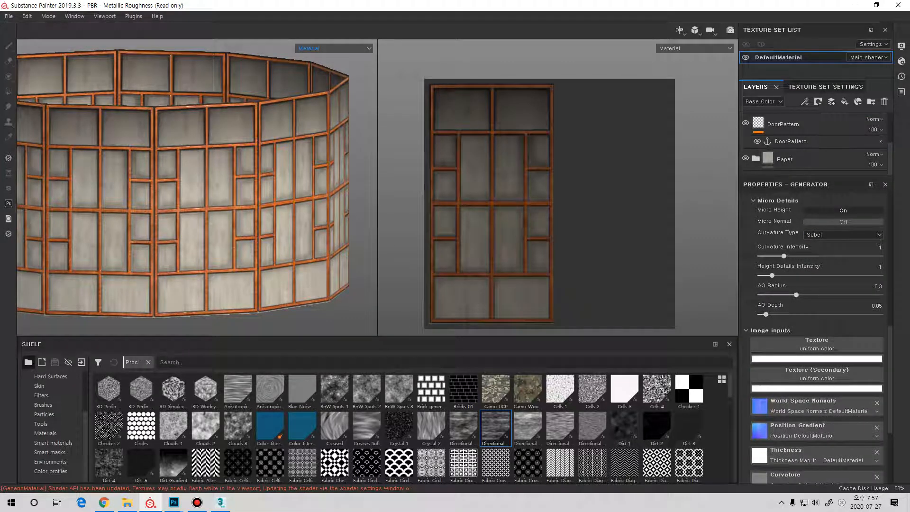
pyautogui.moveTo(816, 178); pyautogui.dragTo(816, 295)
pyautogui.click(819, 181)
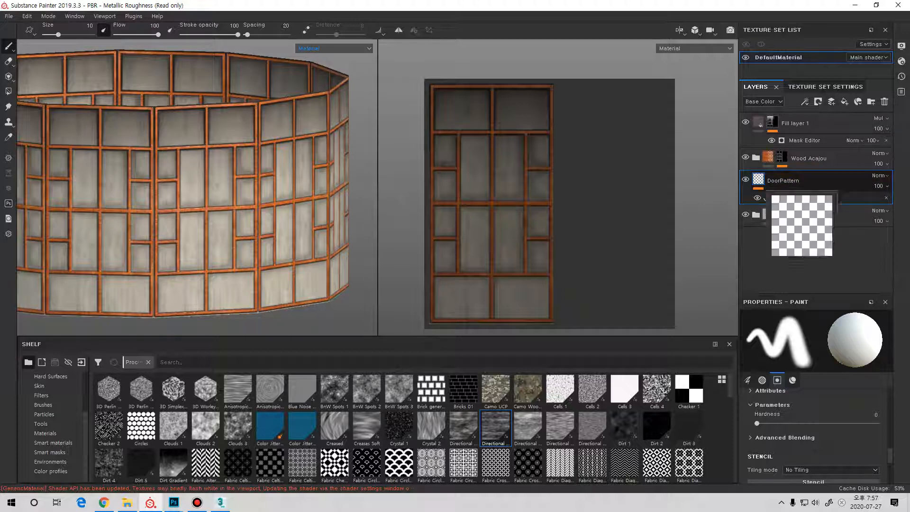
pyautogui.click(746, 179)
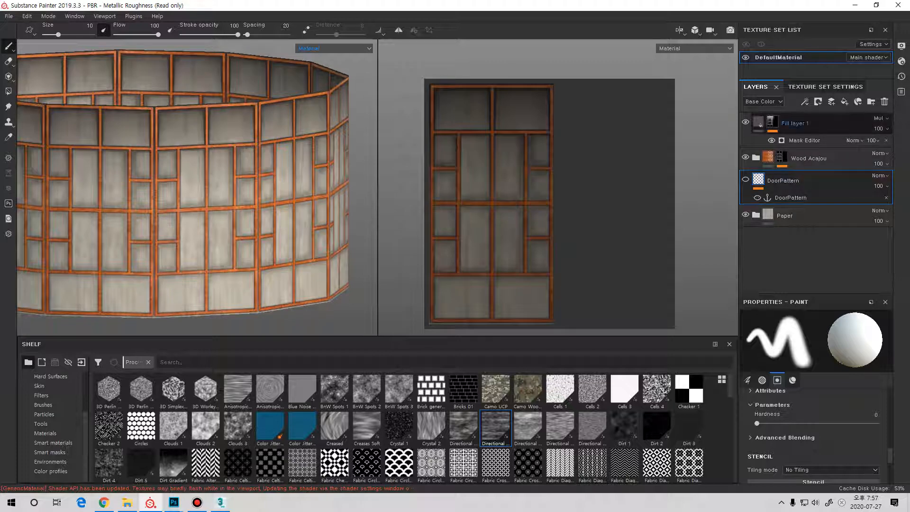
# - Add a fill layer above DoorPattern and assign the Door_Pattern texture to its Height channel
pyautogui.click(845, 101)
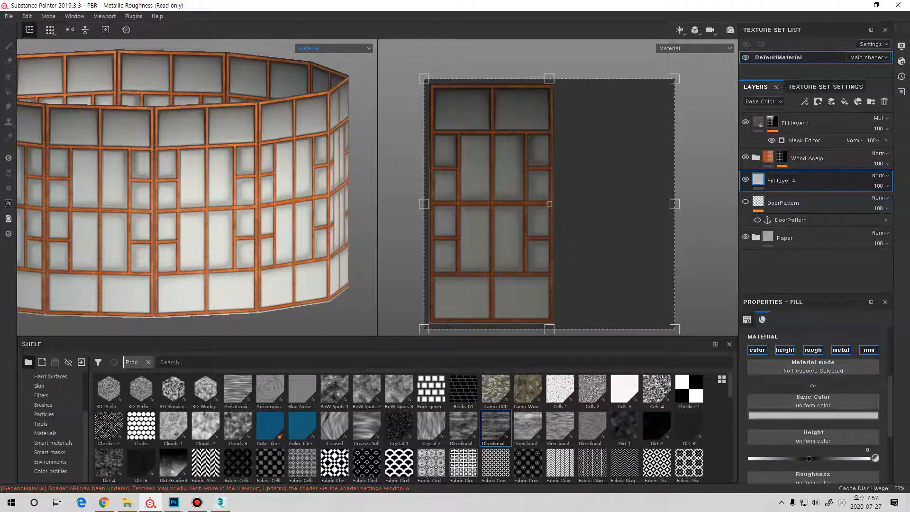
pyautogui.scroll(3, 52, 427)
pyautogui.click(48, 423)
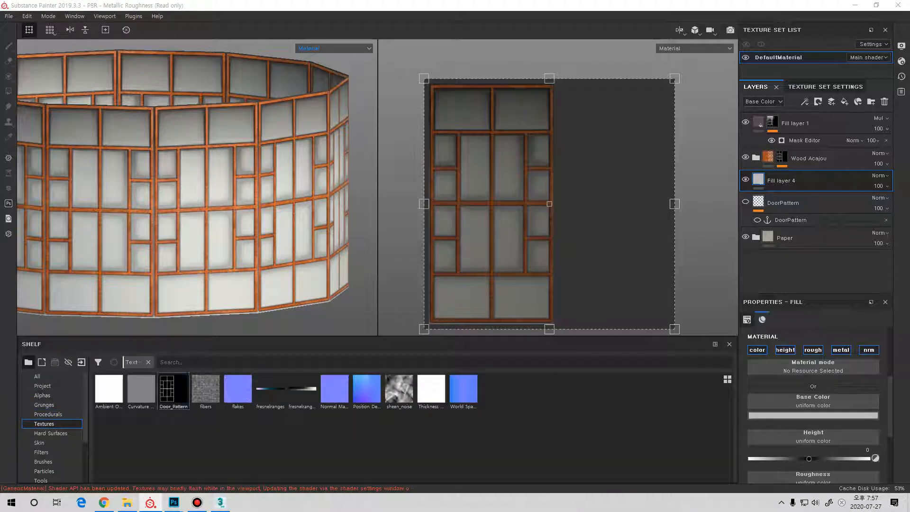
pyautogui.moveTo(174, 390); pyautogui.dragTo(813, 437)
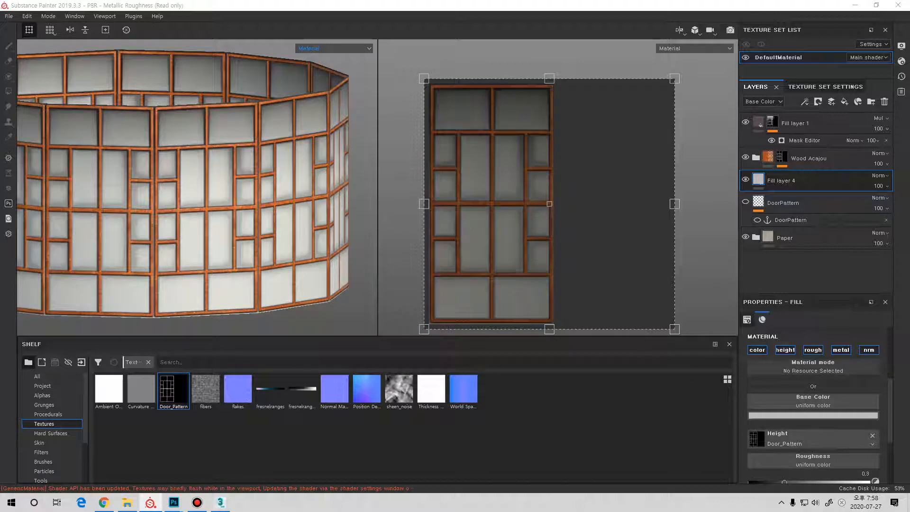
pyautogui.keyDown('alt'); pyautogui.moveTo(209, 199); pyautogui.dragTo(189, 205); pyautogui.keyUp('alt')
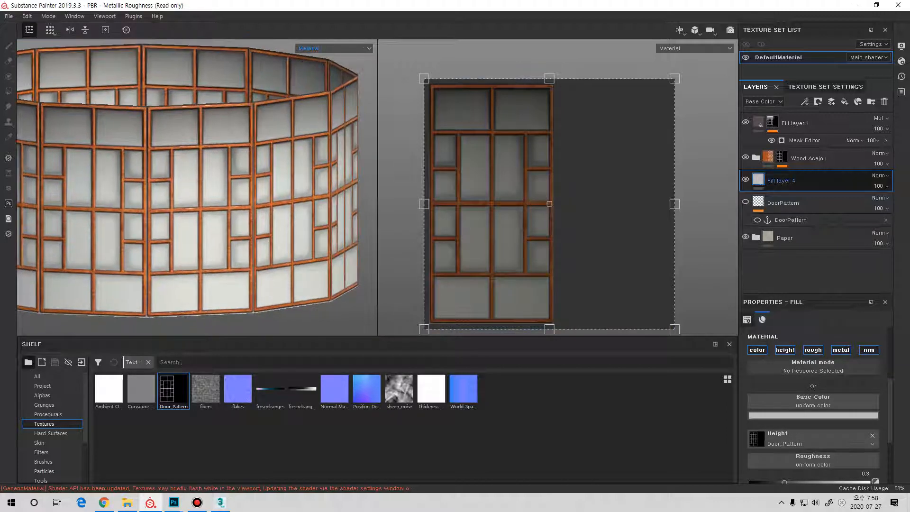
# - Rename the new fill layer as DoorPattern_2
pyautogui.doubleClick(782, 180)
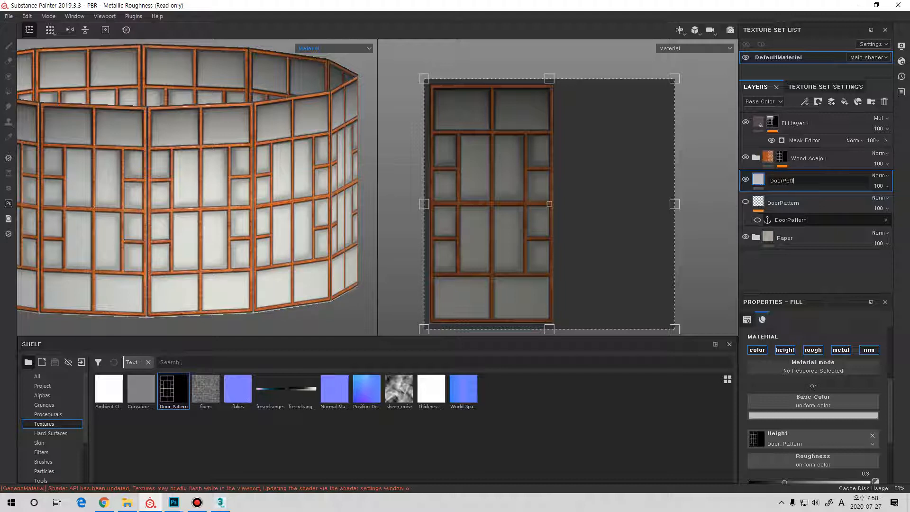
pyautogui.write('DoorPattern_2')
pyautogui.press('Return')
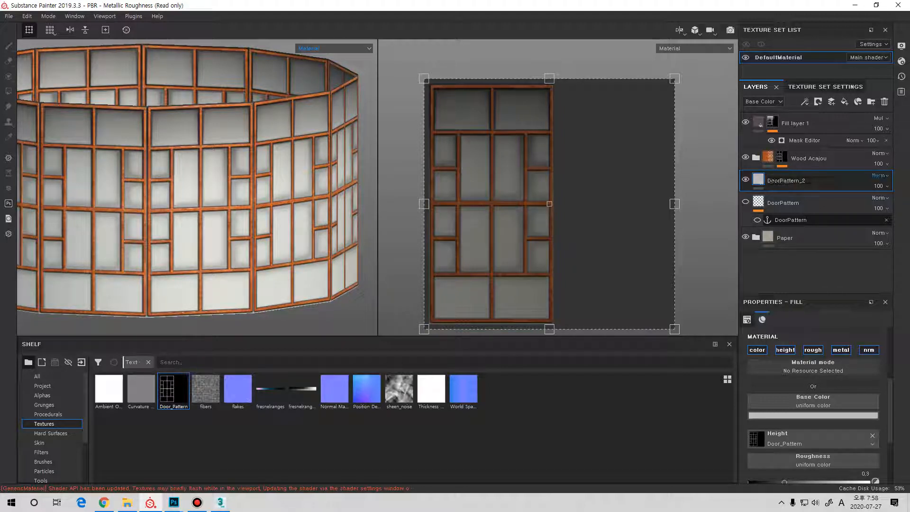
# - Check which anchor points are available for the Micro Height input of Fill layer 1's Mask Editor
pyautogui.click(805, 141)
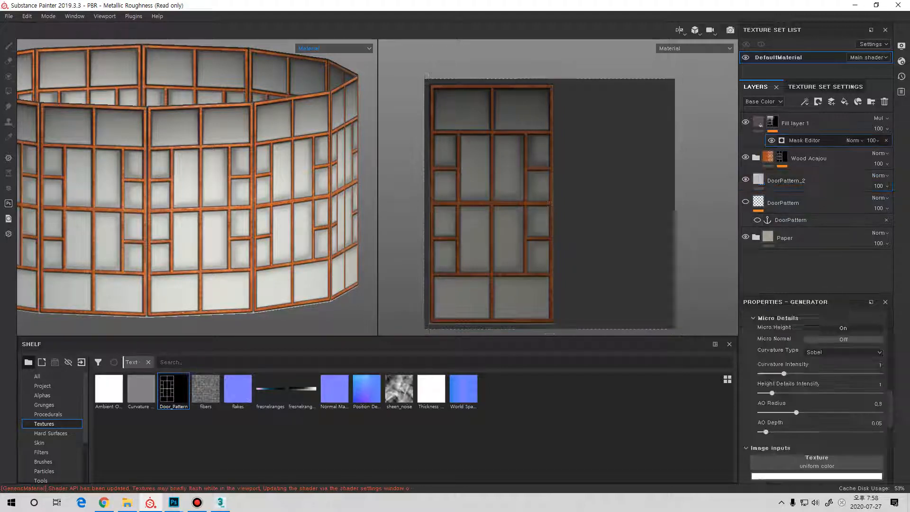
pyautogui.scroll(-6, 817, 398)
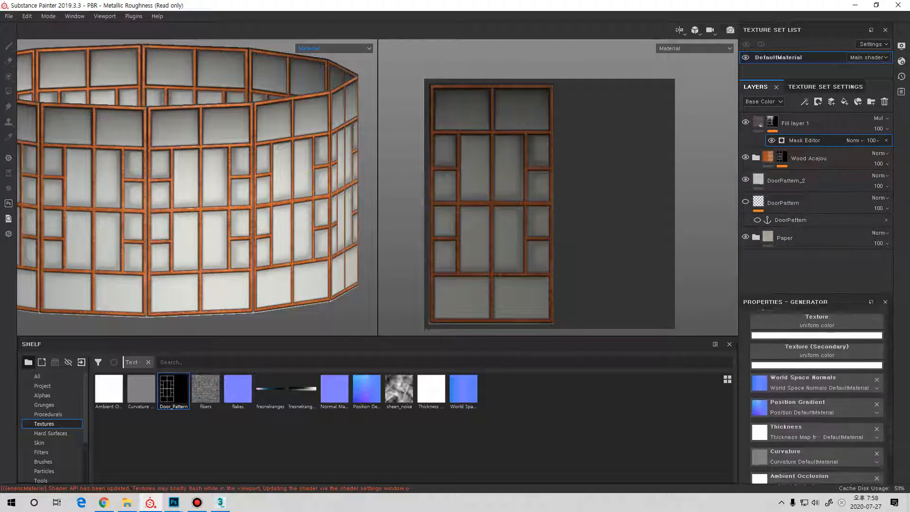
pyautogui.scroll(-1, 816, 398)
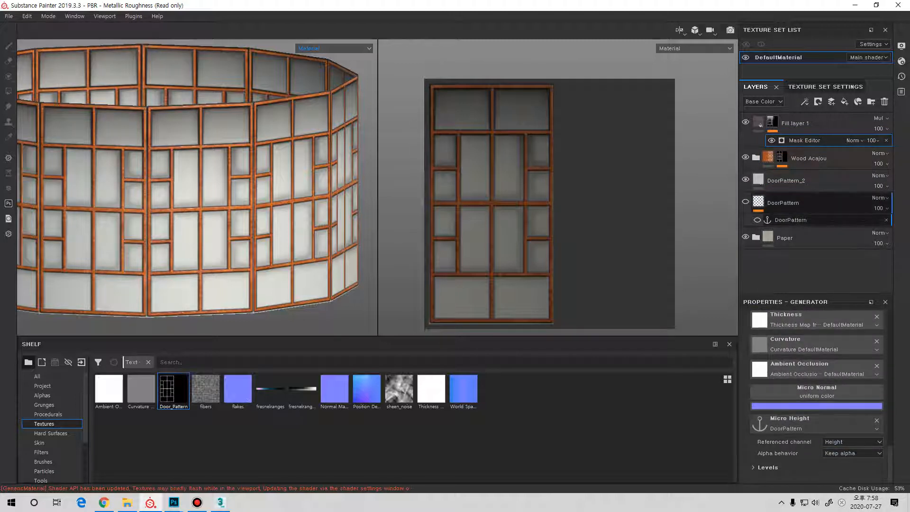
pyautogui.click(816, 424)
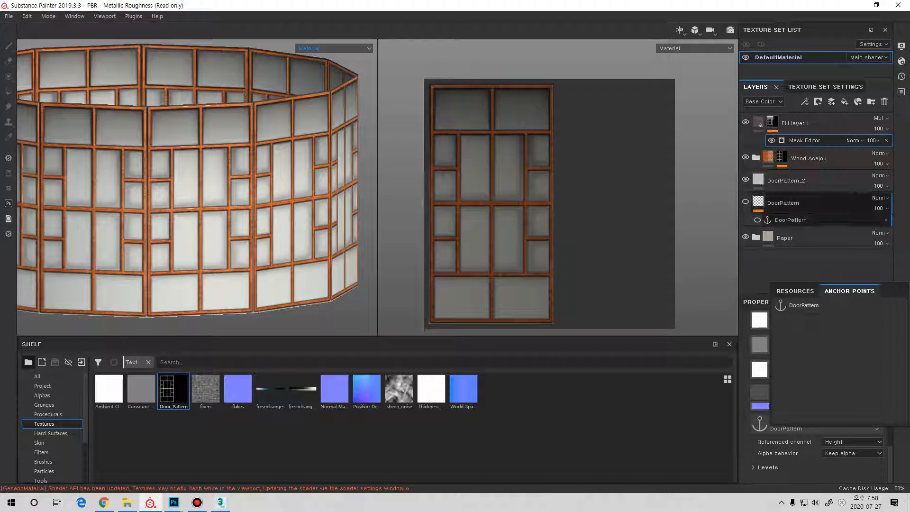
pyautogui.click(827, 242)
# - Add an anchor point to the DoorPattern_2 layer
pyautogui.click(806, 180)
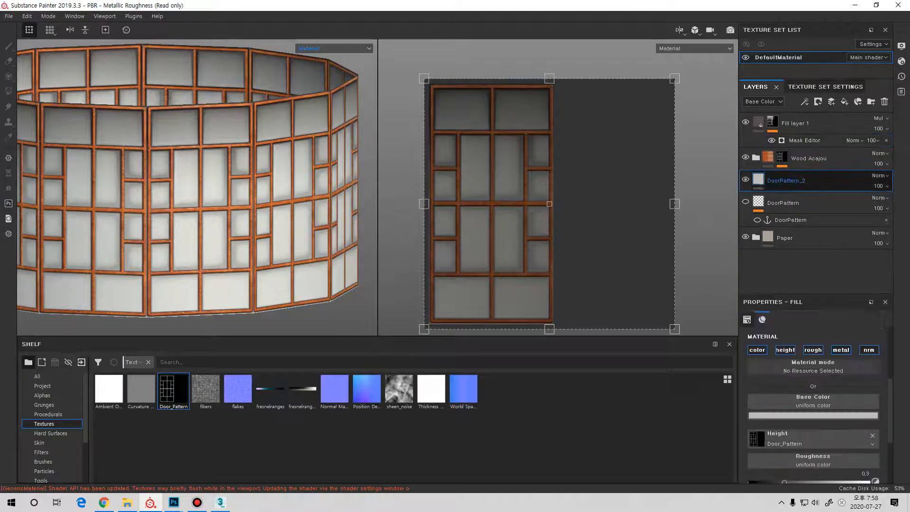
pyautogui.rightClick(767, 179)
pyautogui.click(796, 376)
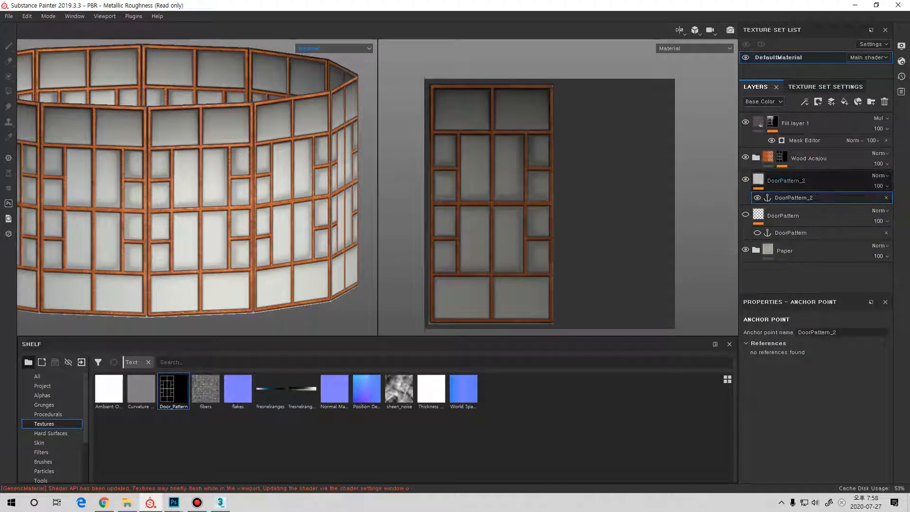
# - Set the Mask Editor's Micro Height input to the DoorPattern_2 anchor point and inspect the doors up close
pyautogui.click(805, 140)
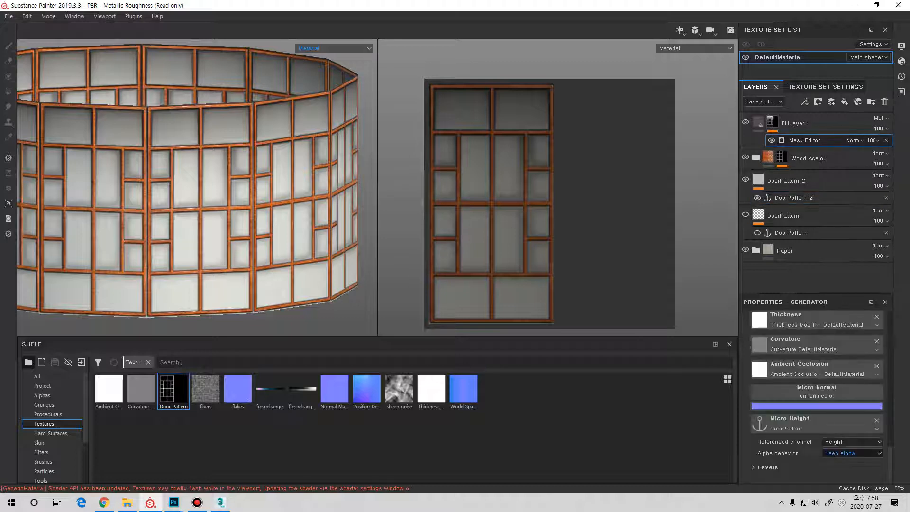
pyautogui.click(813, 423)
pyautogui.click(806, 316)
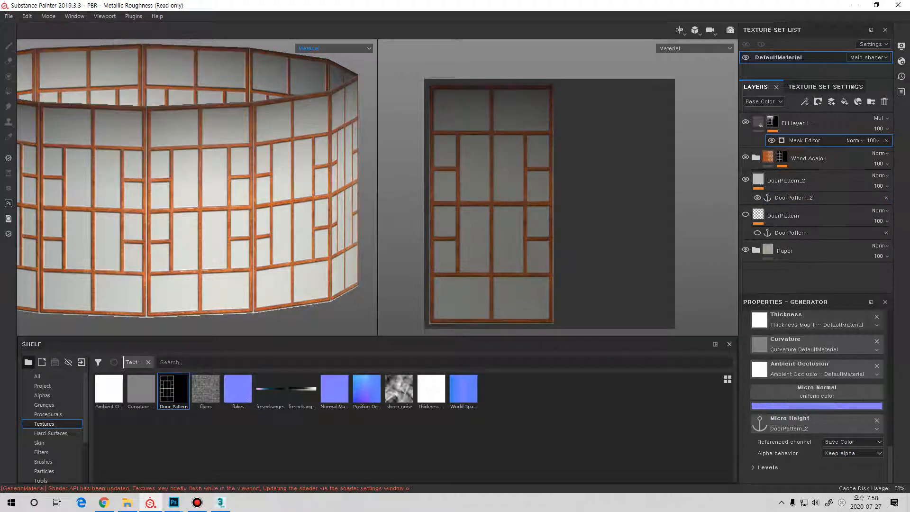
pyautogui.keyDown('alt'); pyautogui.moveTo(214, 190); pyautogui.dragTo(182, 180); pyautogui.keyUp('alt')
pyautogui.scroll(2, 214, 189)
pyautogui.scroll(5, 817, 398)
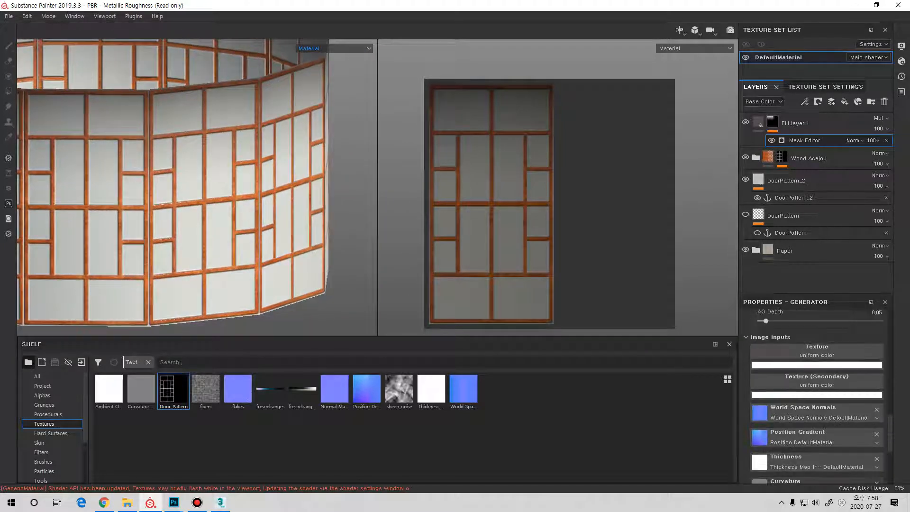
# - Set the referenced channel of the Mask Editor's DoorPattern_2 Micro Height input to Height
pyautogui.scroll(1, 818, 399)
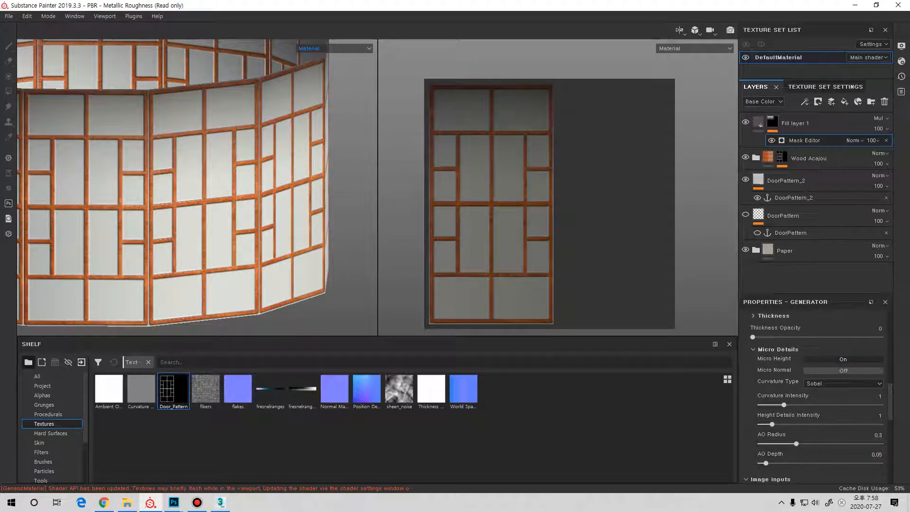
pyautogui.moveTo(199, 189)
pyautogui.keyDown('alt'); pyautogui.mouseDown()
pyautogui.moveTo(227, 204)
pyautogui.moveTo(190, 187)
pyautogui.mouseUp(); pyautogui.keyUp('alt')
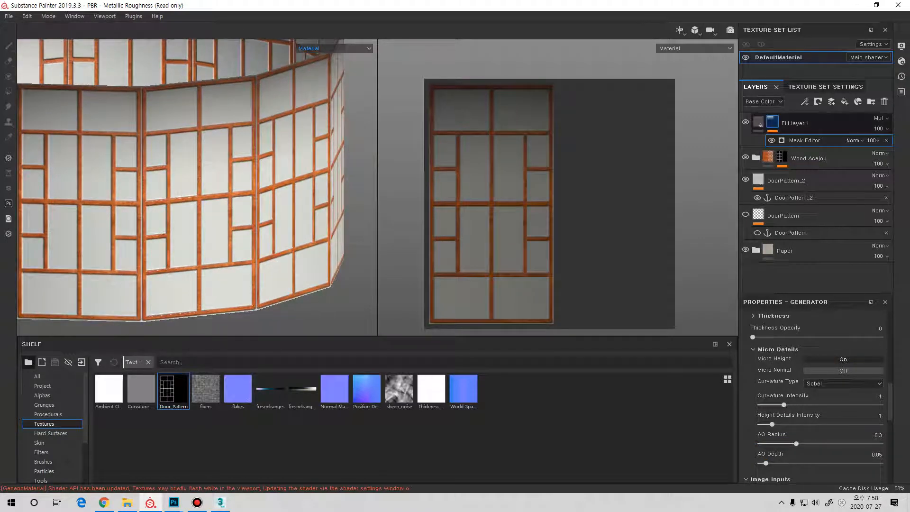
pyautogui.click(772, 121)
pyautogui.click(804, 140)
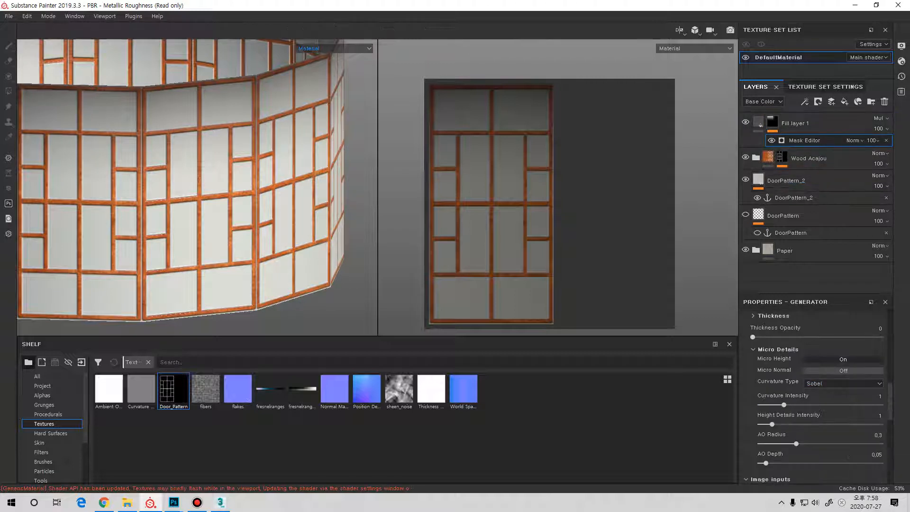
pyautogui.scroll(-7, 818, 398)
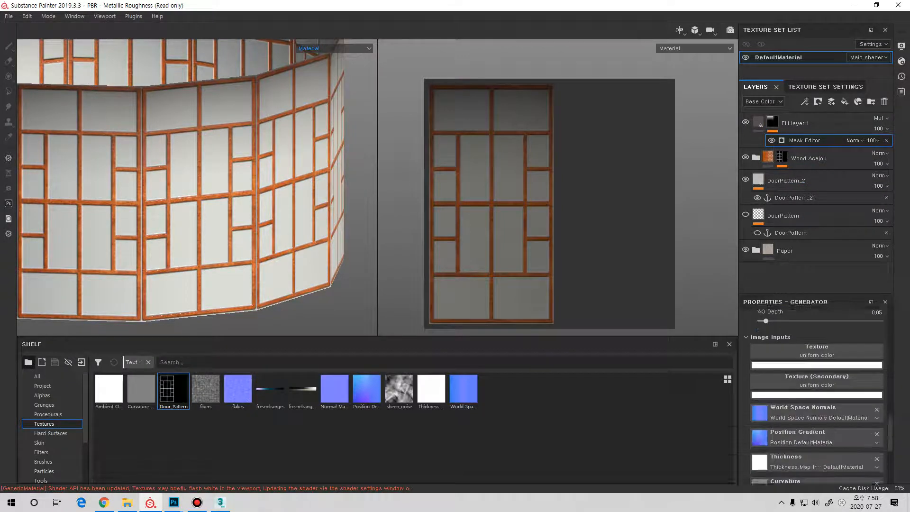
pyautogui.scroll(-4, 818, 398)
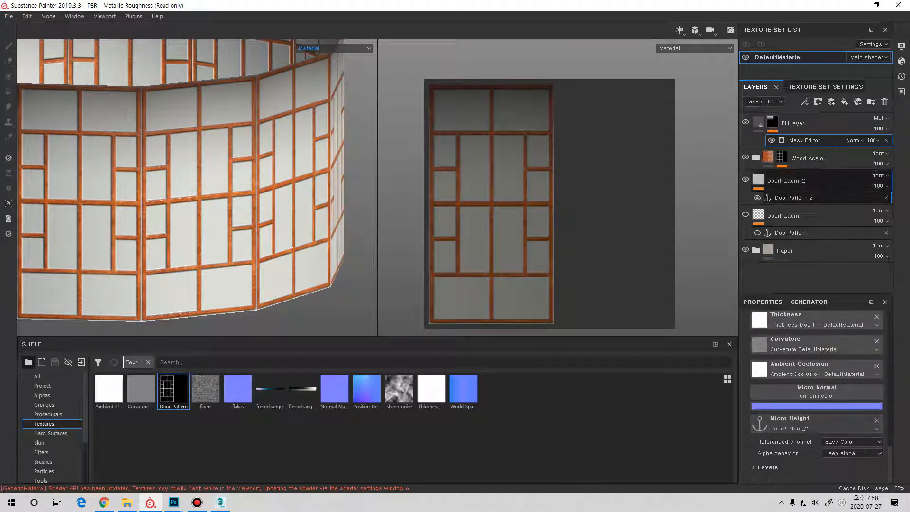
pyautogui.click(852, 442)
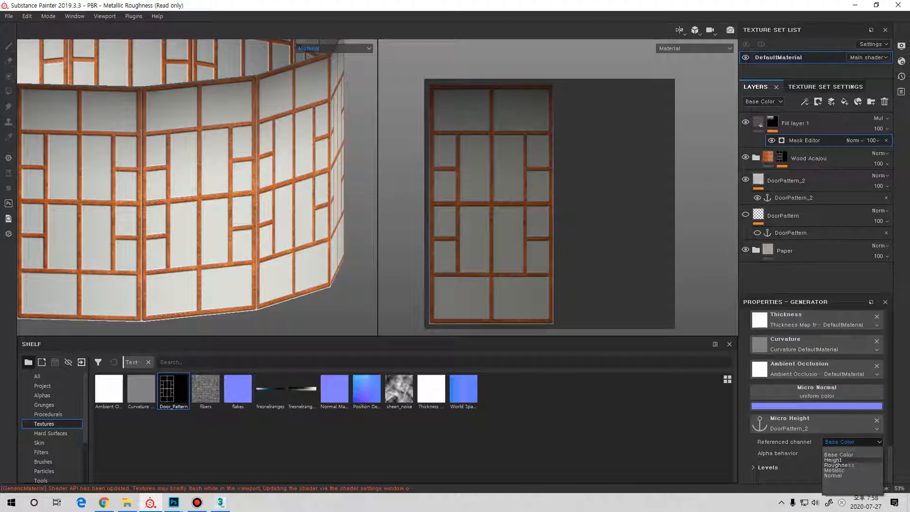
pyautogui.click(833, 460)
# - Examine the shading around the door lattice up close, both in the material display and in Fill layer 1's mask display
pyautogui.keyDown('alt'); pyautogui.moveTo(197, 199); pyautogui.dragTo(251, 194); pyautogui.keyUp('alt')
pyautogui.scroll(3, 197, 187)
pyautogui.keyDown('alt'); pyautogui.moveTo(198, 187); pyautogui.dragTo(180, 189); pyautogui.keyUp('alt')
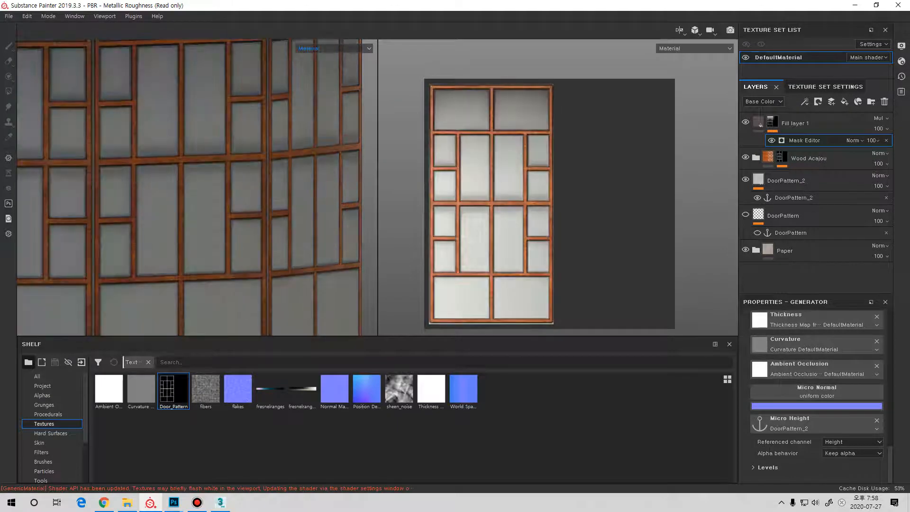
pyautogui.keyDown('shift'); pyautogui.moveTo(197, 186); pyautogui.dragTo(227, 187, button='right'); pyautogui.keyUp('shift')
pyautogui.keyDown('alt'); pyautogui.moveTo(228, 186); pyautogui.dragTo(227, 209); pyautogui.keyUp('alt')
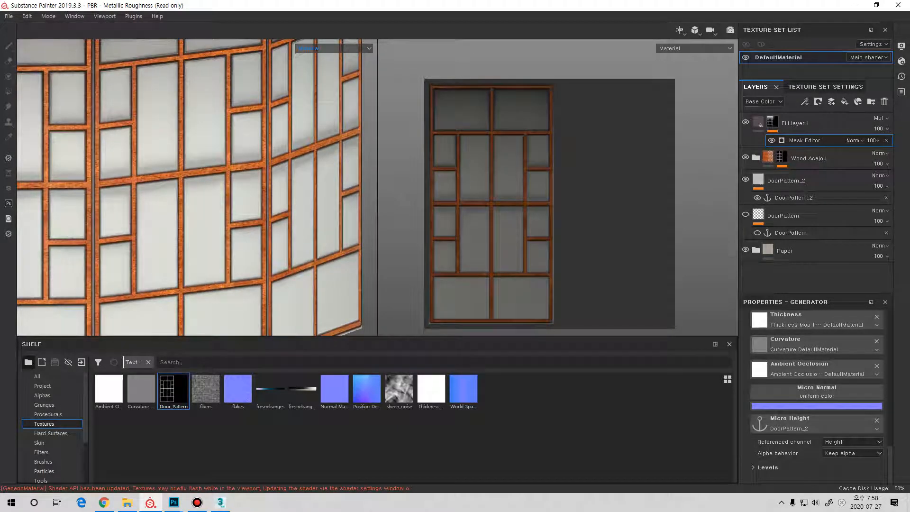
pyautogui.click(772, 122)
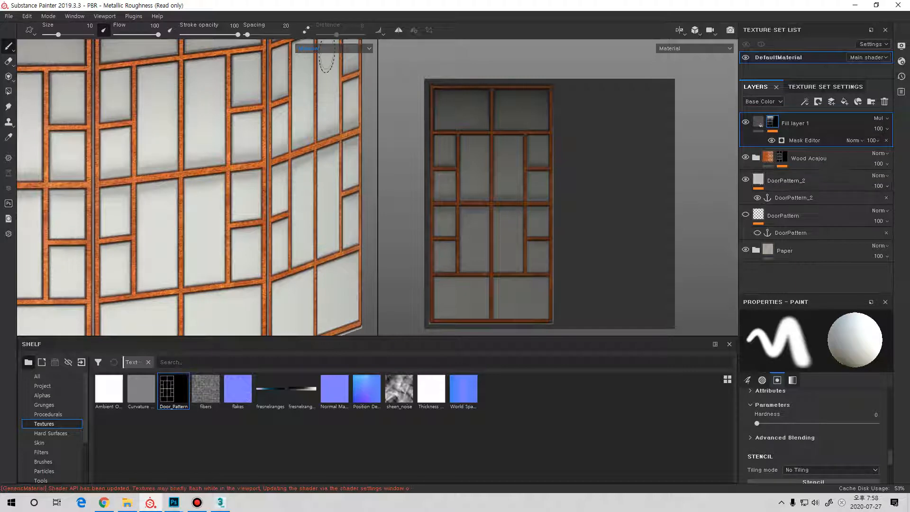
pyautogui.click(327, 48)
pyautogui.click(320, 103)
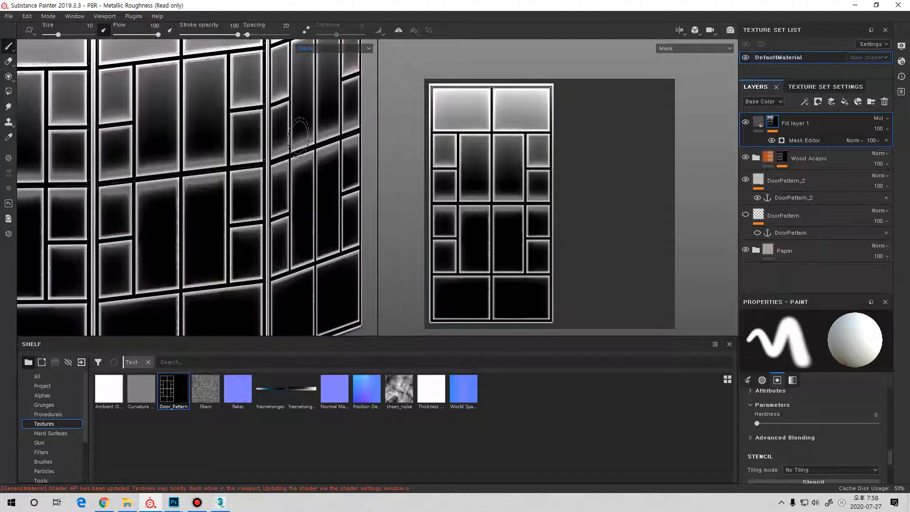
pyautogui.moveTo(317, 189)
pyautogui.keyDown('alt'); pyautogui.mouseDown()
pyautogui.moveTo(116, 216)
pyautogui.moveTo(166, 180)
pyautogui.mouseUp(); pyautogui.keyUp('alt')
pyautogui.scroll(-3, 209, 199)
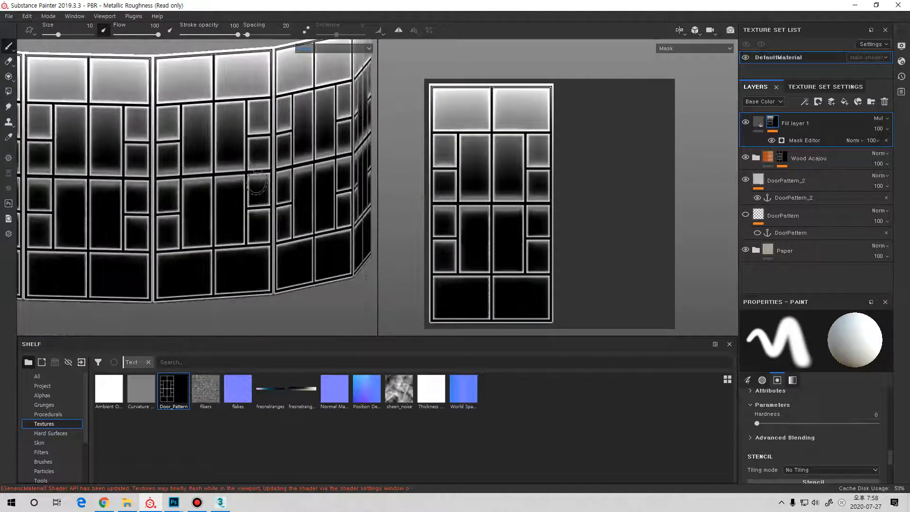
pyautogui.moveTo(258, 189)
pyautogui.keyDown('alt'); pyautogui.mouseDown()
pyautogui.moveTo(305, 189)
pyautogui.moveTo(299, 180)
pyautogui.mouseUp(); pyautogui.keyUp('alt')
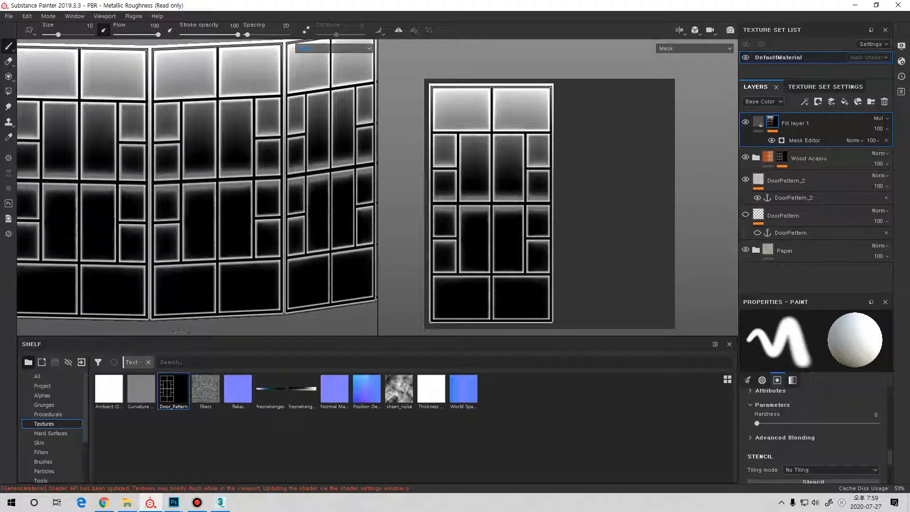
pyautogui.moveTo(174, 393)
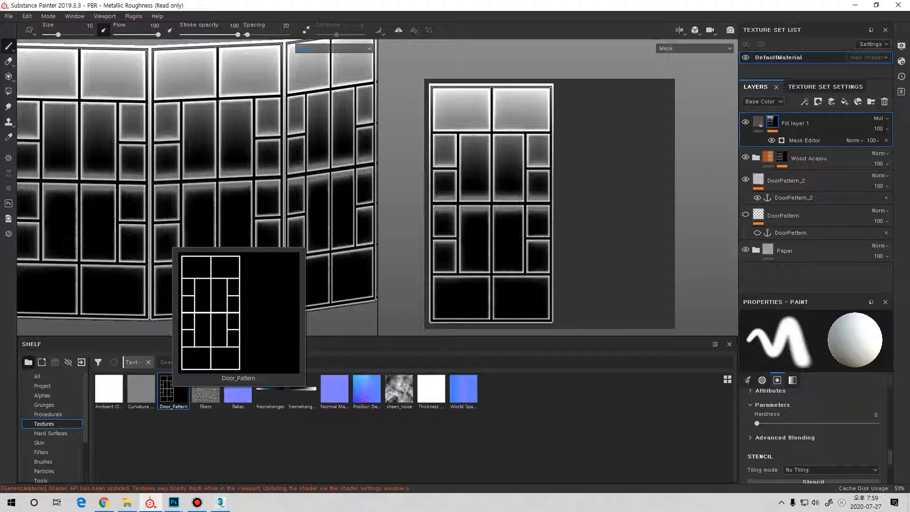
# - Disable the color, roughness, metallic and normal channels of the DoorPattern_2 fill layer, keeping only height active
pyautogui.click(801, 181)
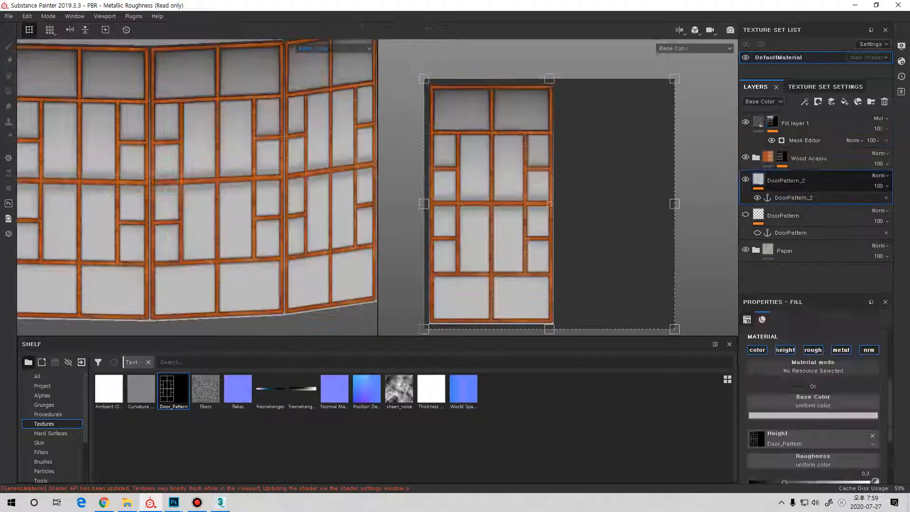
pyautogui.click(757, 350)
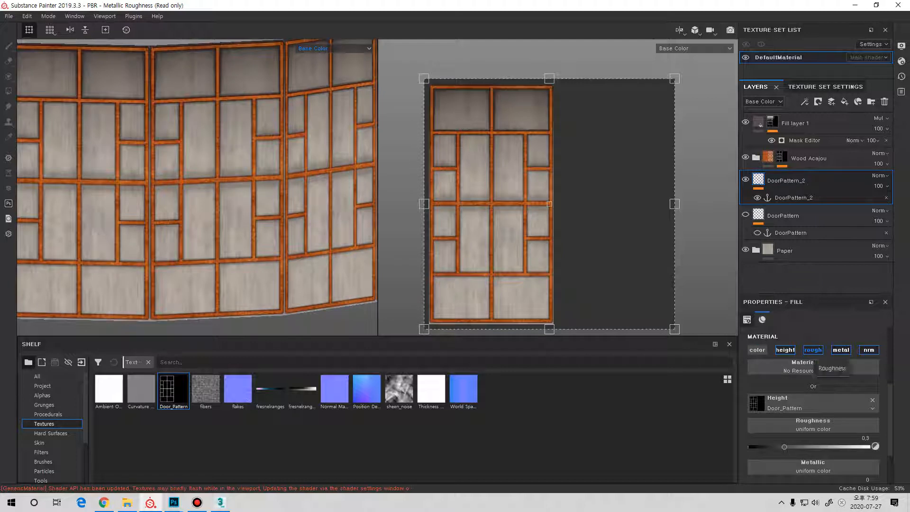
pyautogui.click(813, 349)
pyautogui.click(869, 350)
pyautogui.click(841, 350)
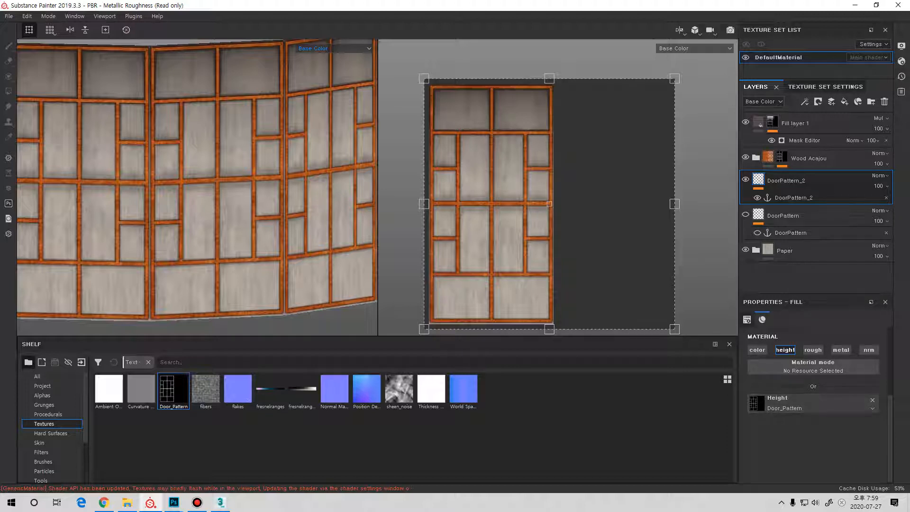
# - Return the viewport to the Material display and inspect the paper and lattice shading from several angles
pyautogui.click(772, 122)
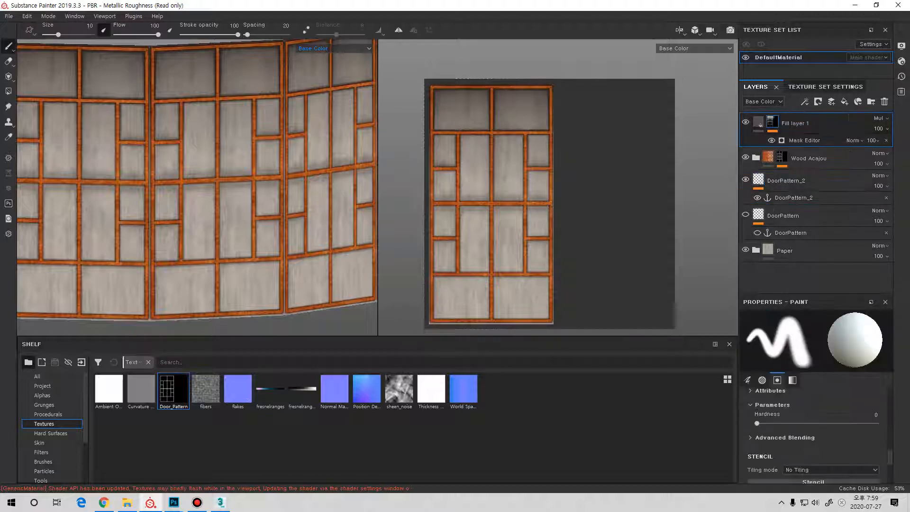
pyautogui.click(796, 181)
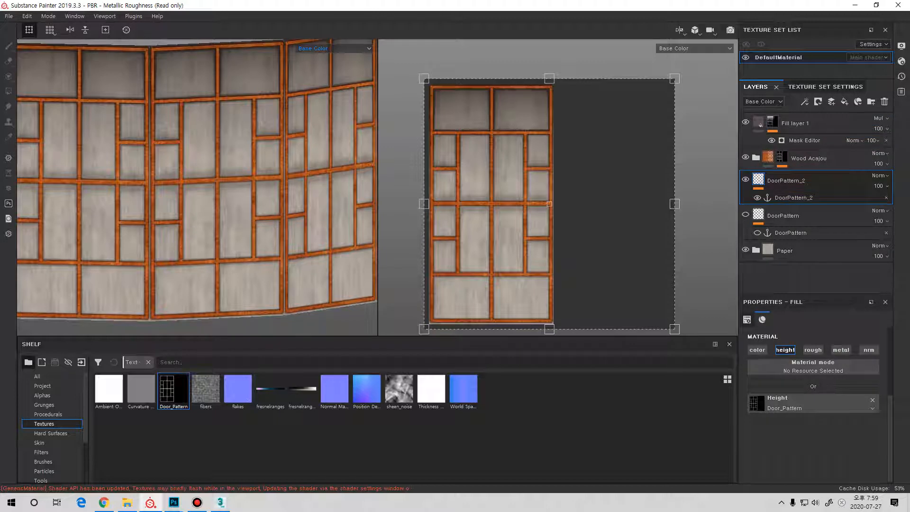
pyautogui.click(334, 49)
pyautogui.click(315, 62)
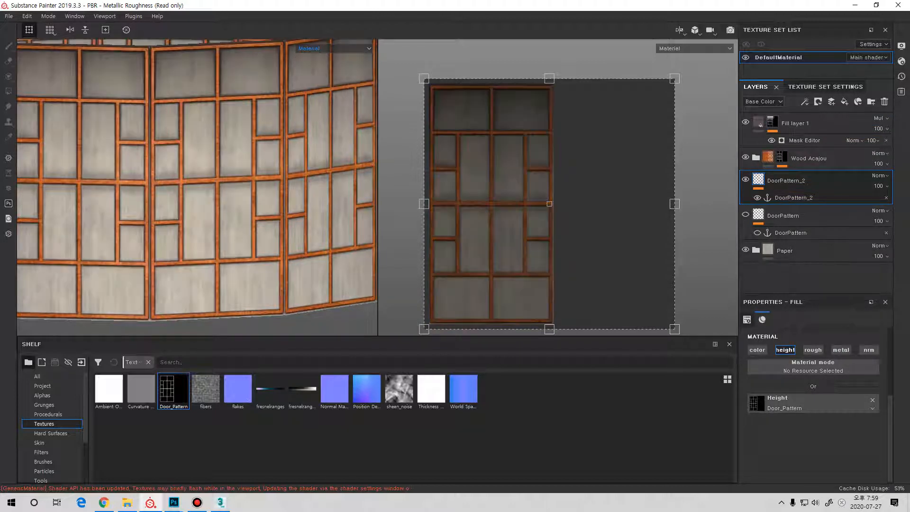
pyautogui.keyDown('alt'); pyautogui.moveTo(209, 213); pyautogui.dragTo(206, 166); pyautogui.keyUp('alt')
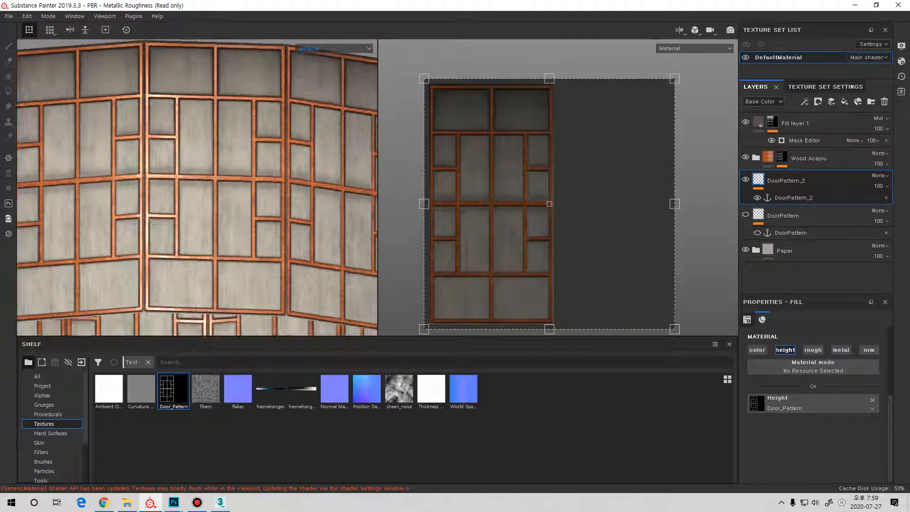
pyautogui.keyDown('shift'); pyautogui.moveTo(206, 166); pyautogui.dragTo(285, 168, button='right'); pyautogui.keyUp('shift')
pyautogui.keyDown('alt'); pyautogui.moveTo(208, 166); pyautogui.dragTo(233, 216); pyautogui.keyUp('alt')
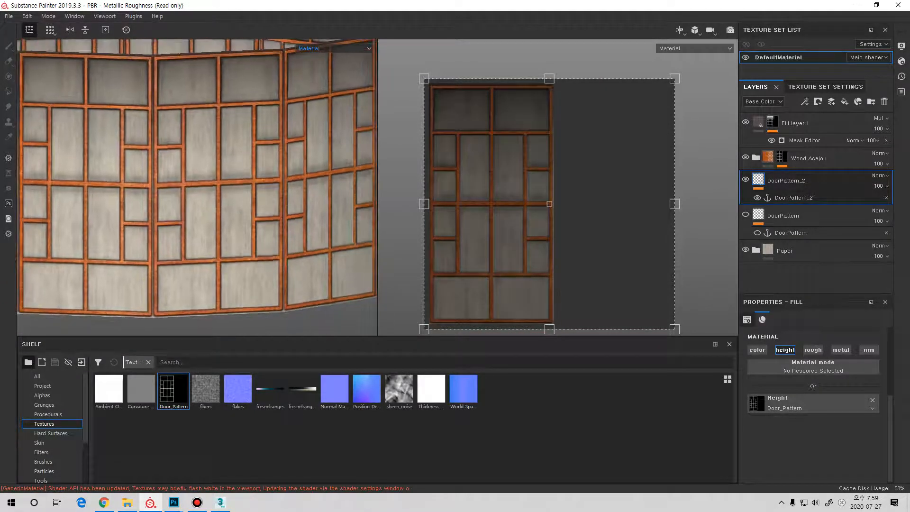
pyautogui.keyDown('alt'); pyautogui.moveTo(232, 215); pyautogui.dragTo(233, 207, button='middle'); pyautogui.keyUp('alt')
# - Compare the doors with DoorPattern_2 and DoorPattern toggled on and off, restore DoorPattern_2 with DoorPattern hidden, and inspect the doors
pyautogui.click(783, 216)
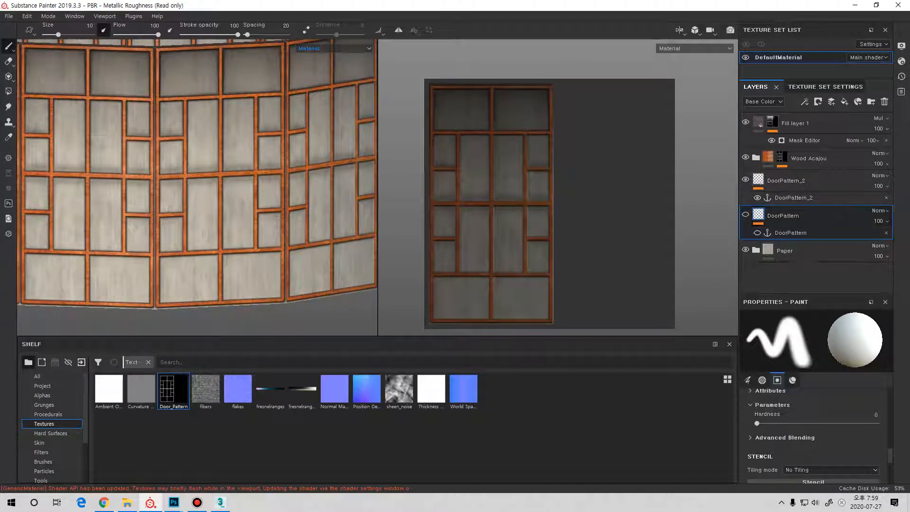
pyautogui.click(746, 180)
pyautogui.click(745, 214)
pyautogui.click(746, 215)
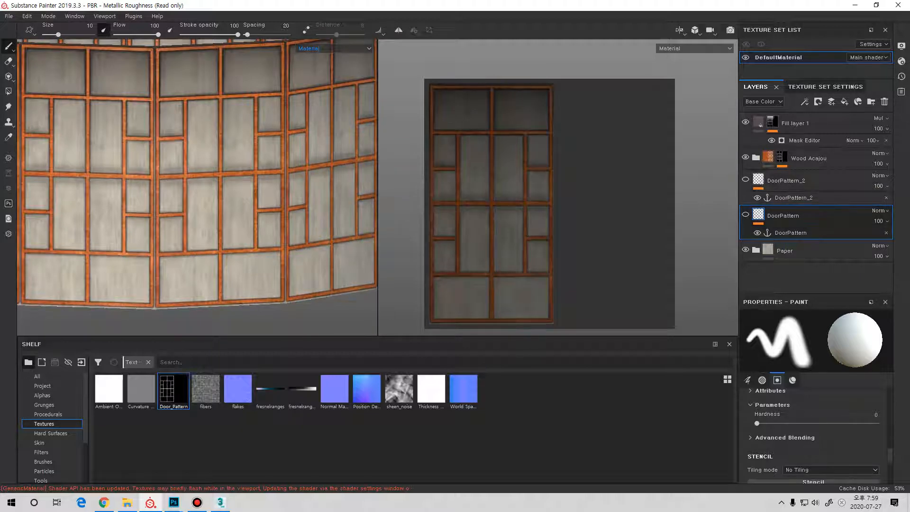
pyautogui.click(746, 179)
pyautogui.click(786, 181)
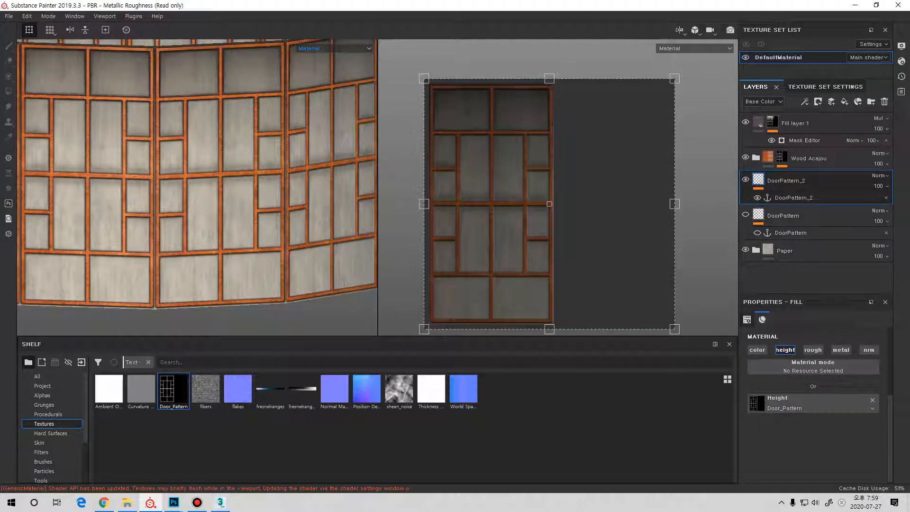
pyautogui.moveTo(199, 190)
pyautogui.keyDown('alt'); pyautogui.mouseDown()
pyautogui.moveTo(209, 189)
pyautogui.moveTo(162, 191)
pyautogui.moveTo(175, 189)
pyautogui.moveTo(182, 210)
pyautogui.mouseUp(); pyautogui.keyUp('alt')
pyautogui.keyDown('shift'); pyautogui.moveTo(182, 209); pyautogui.dragTo(256, 208, button='right'); pyautogui.keyUp('shift')
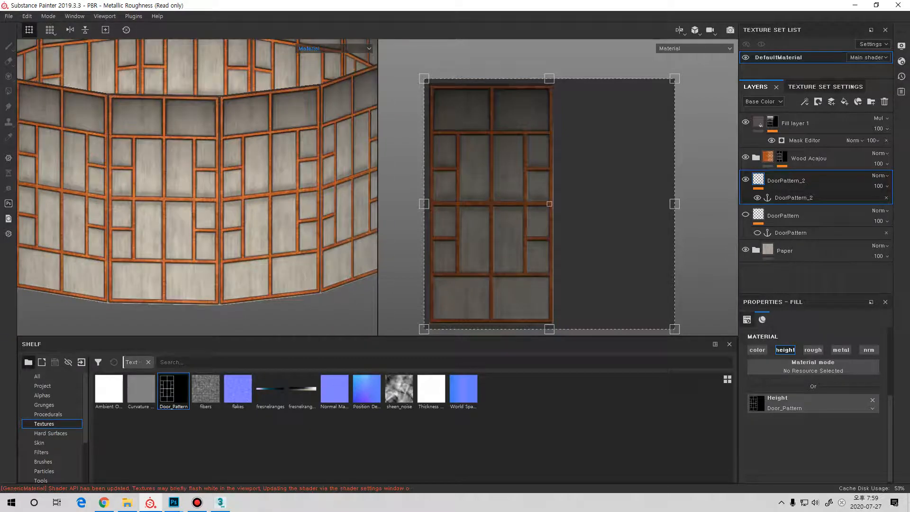
pyautogui.hotkey('alt', 'Tab')
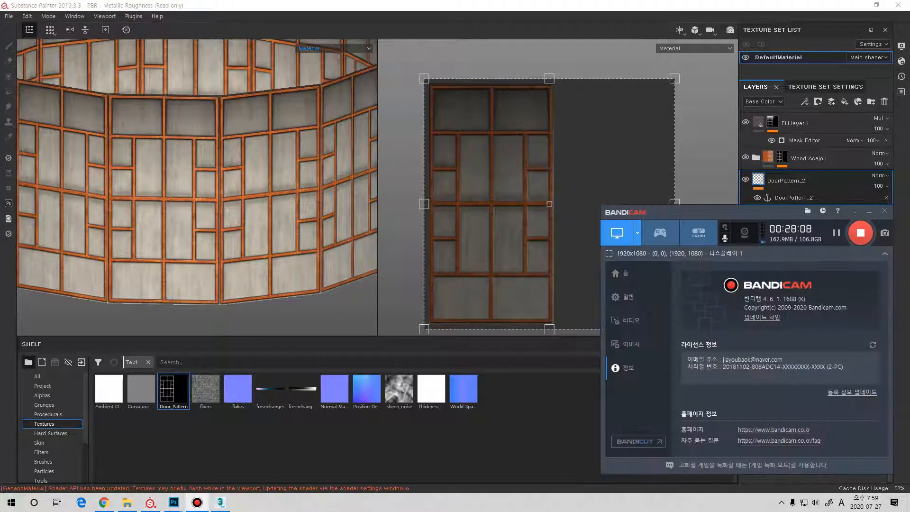